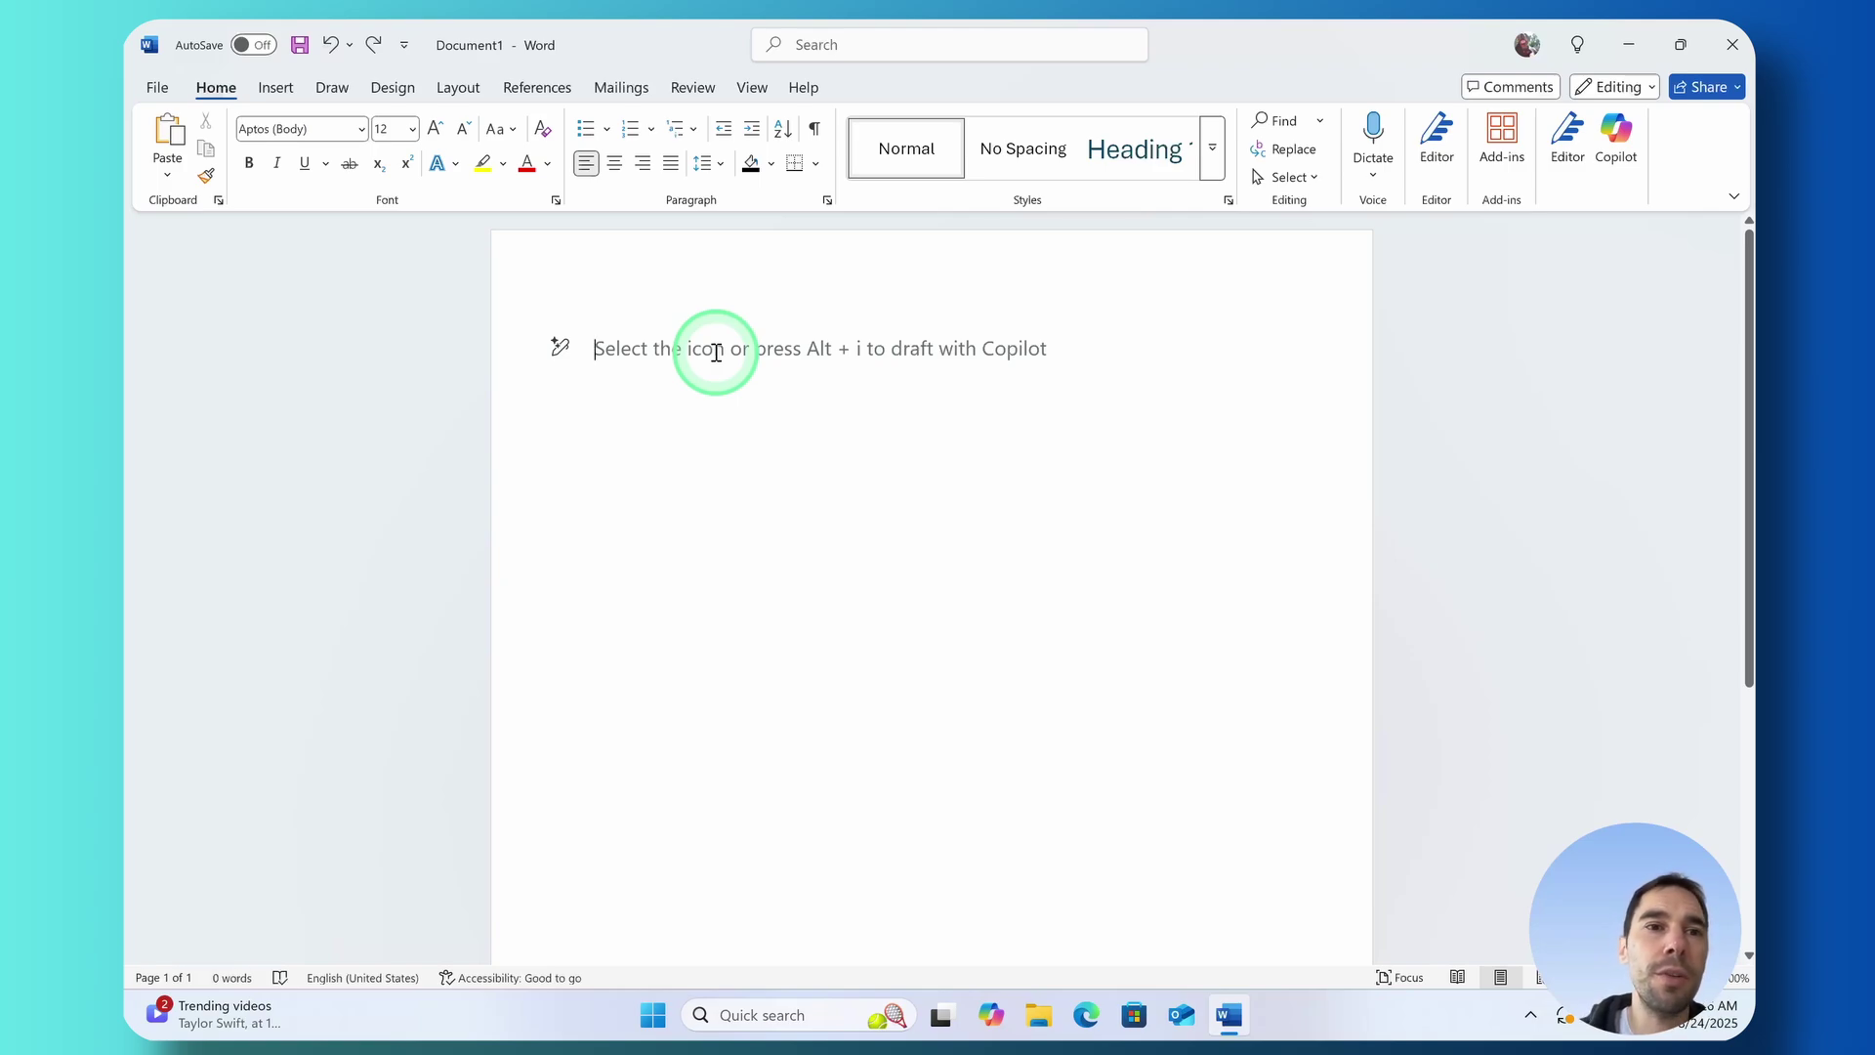
Insert a table of three columns by four rows from the Insert tab's Table grid
left_click(276, 90)
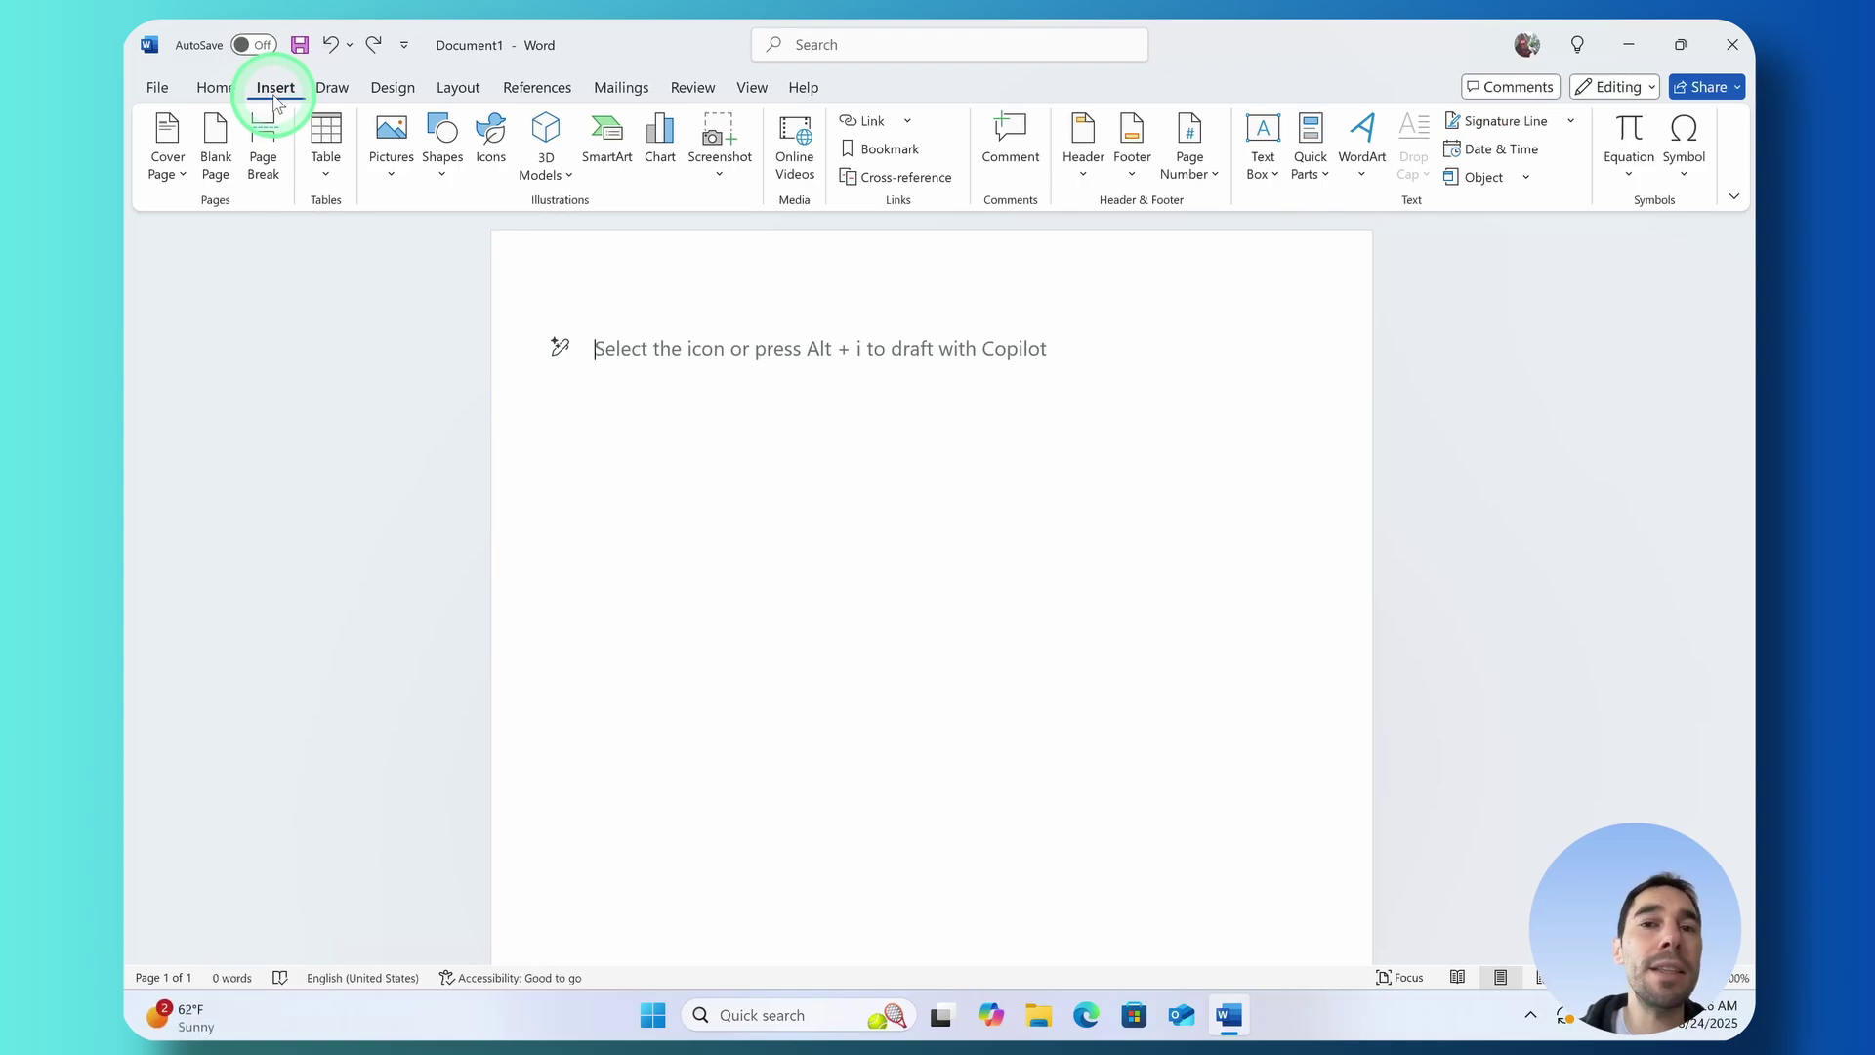
left_click(330, 173)
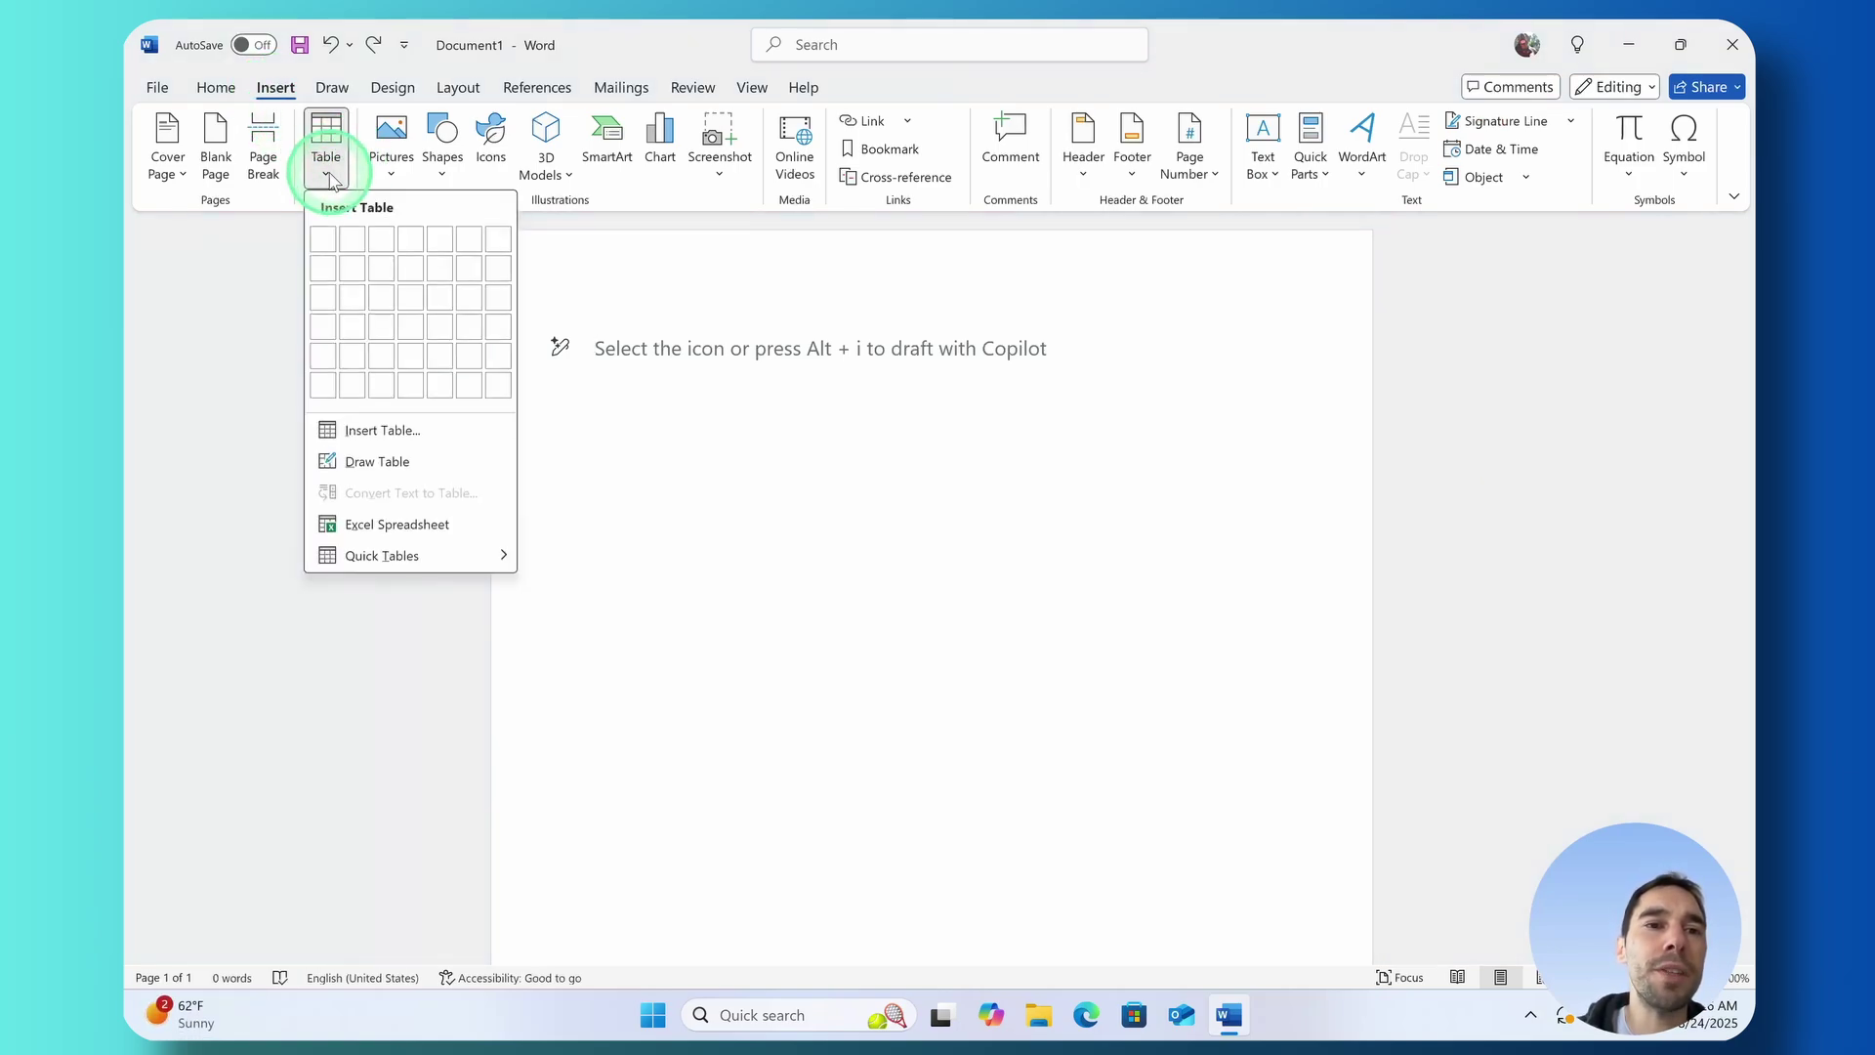
left_click(386, 329)
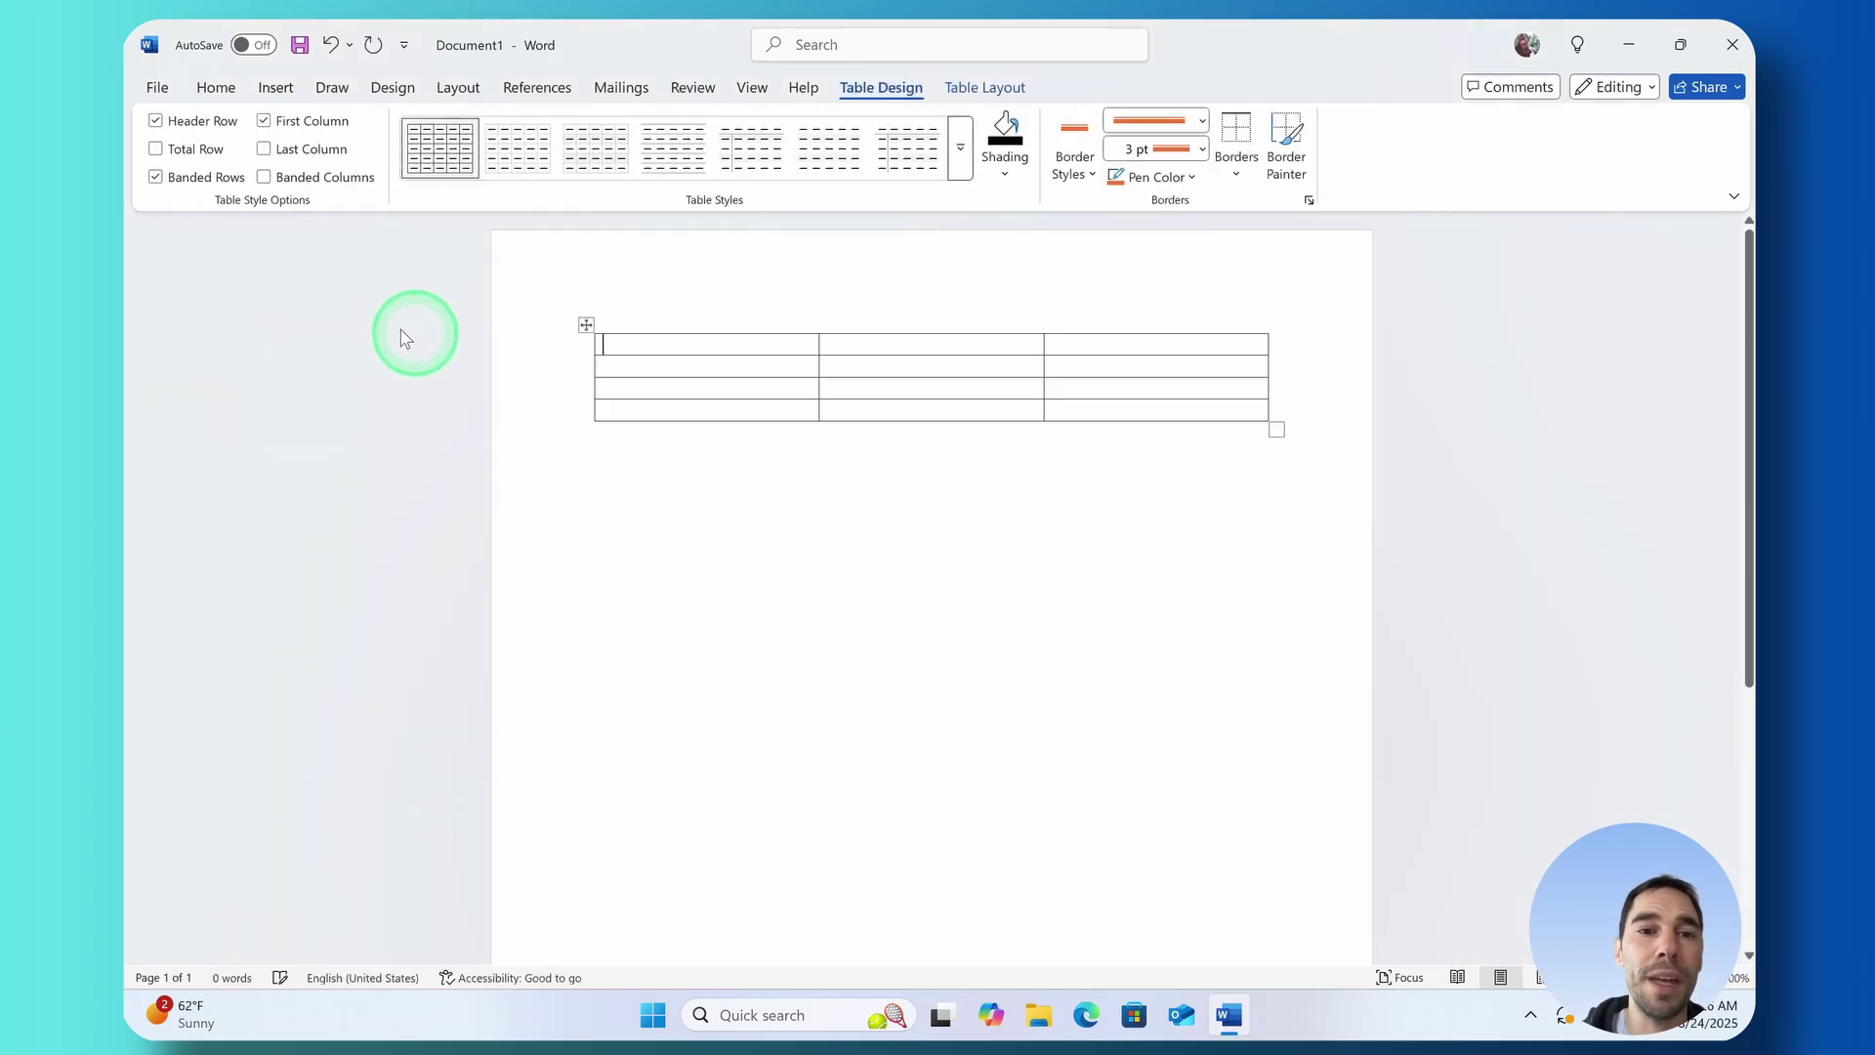
left_click(649, 478)
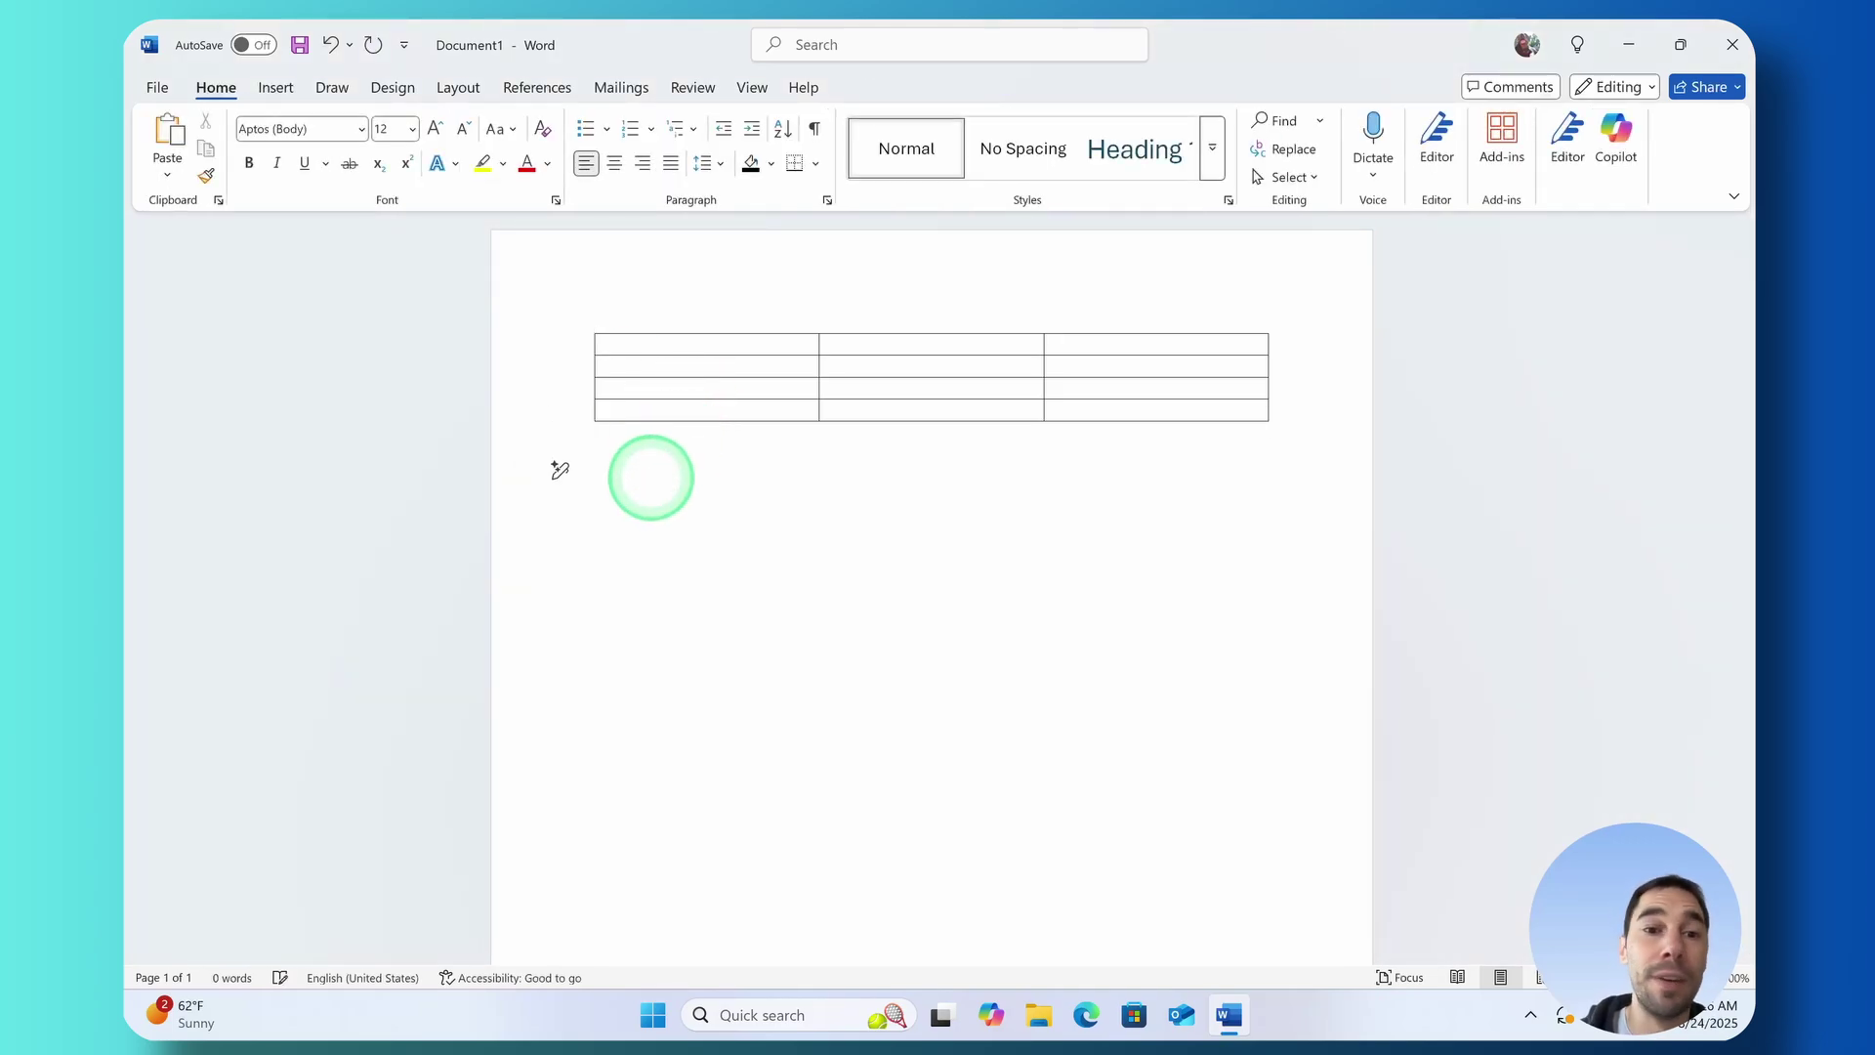
left_click(275, 87)
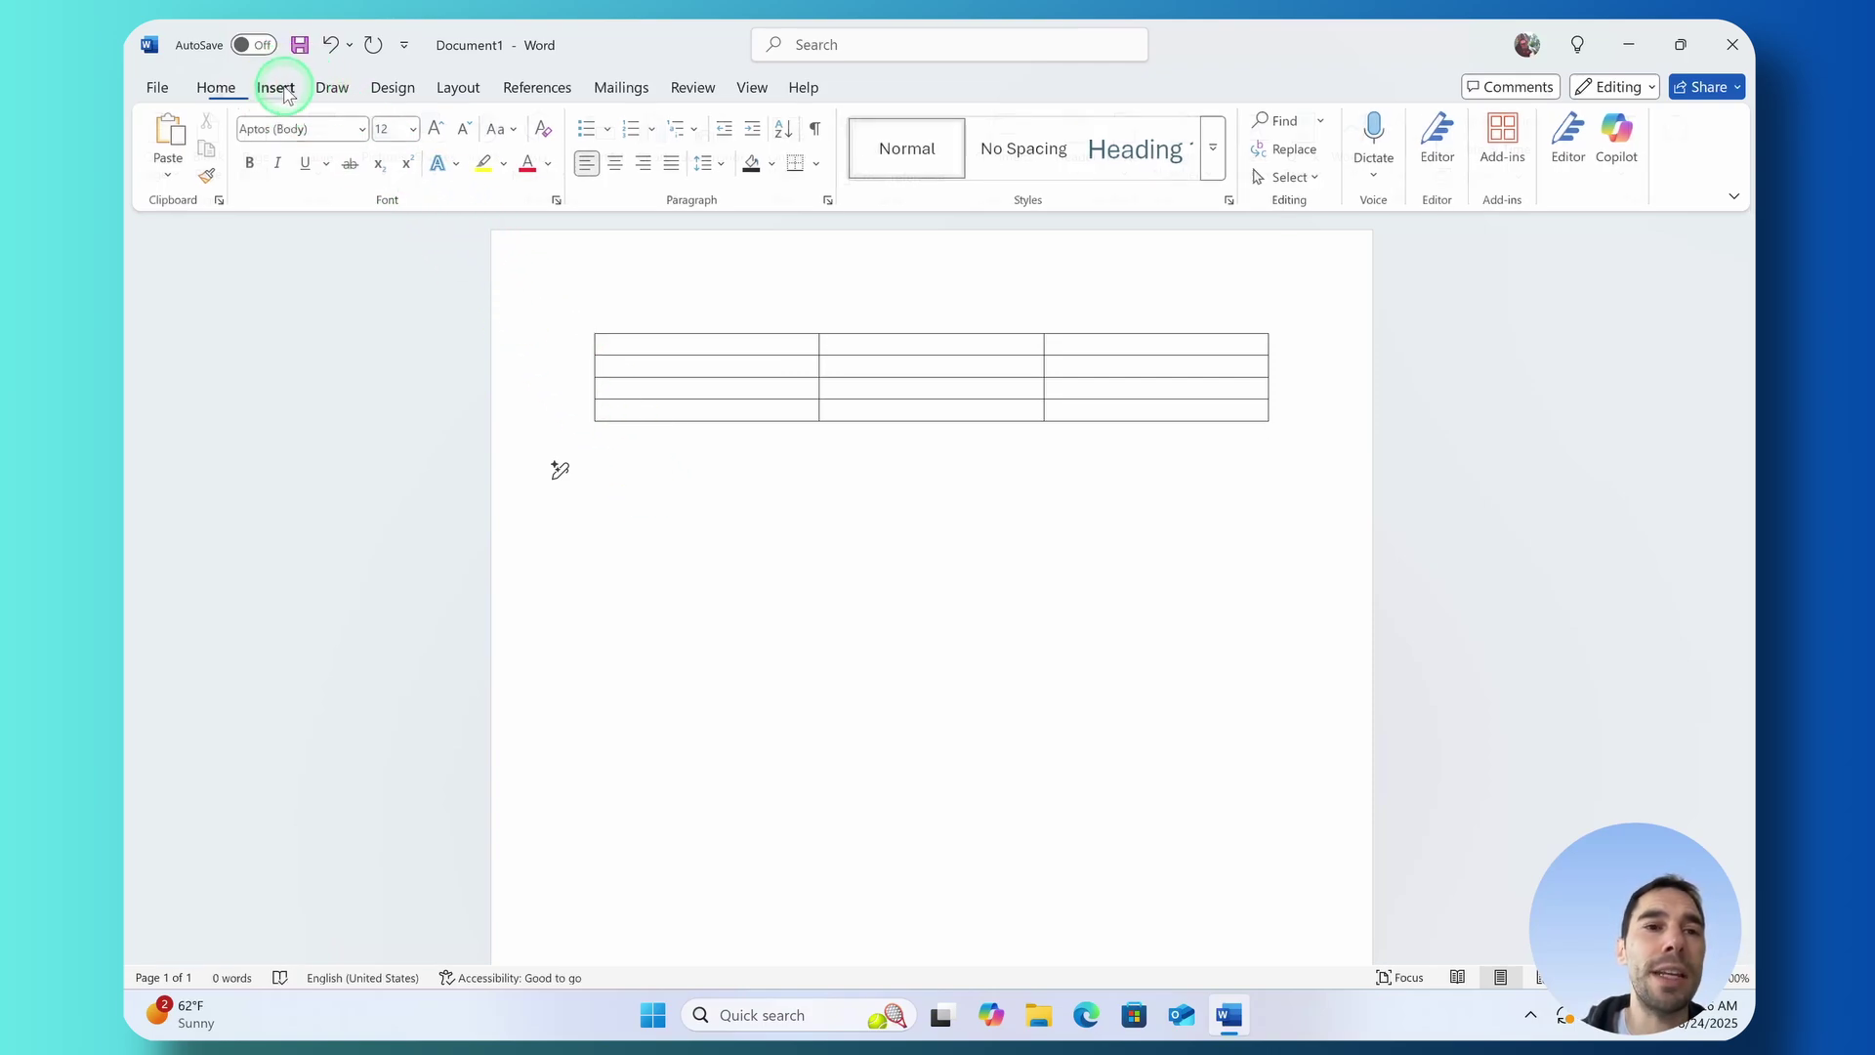
left_click(324, 178)
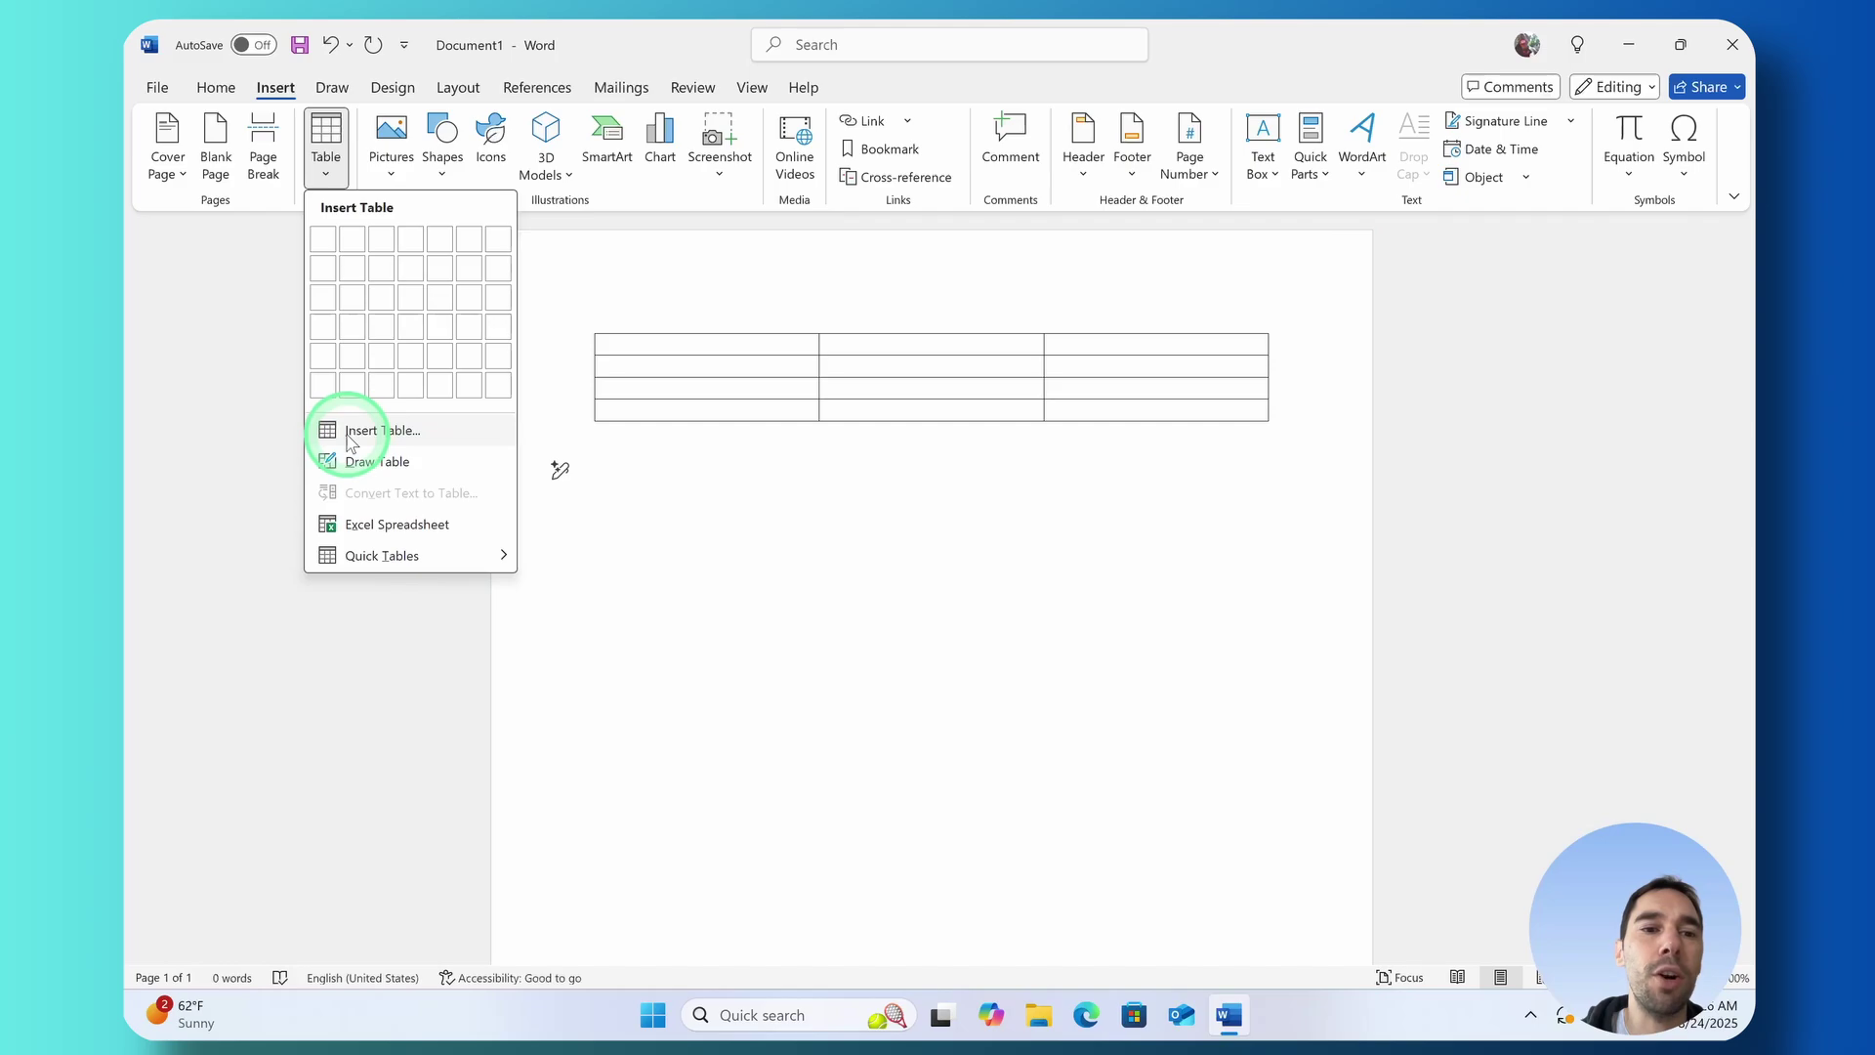
left_click(439, 439)
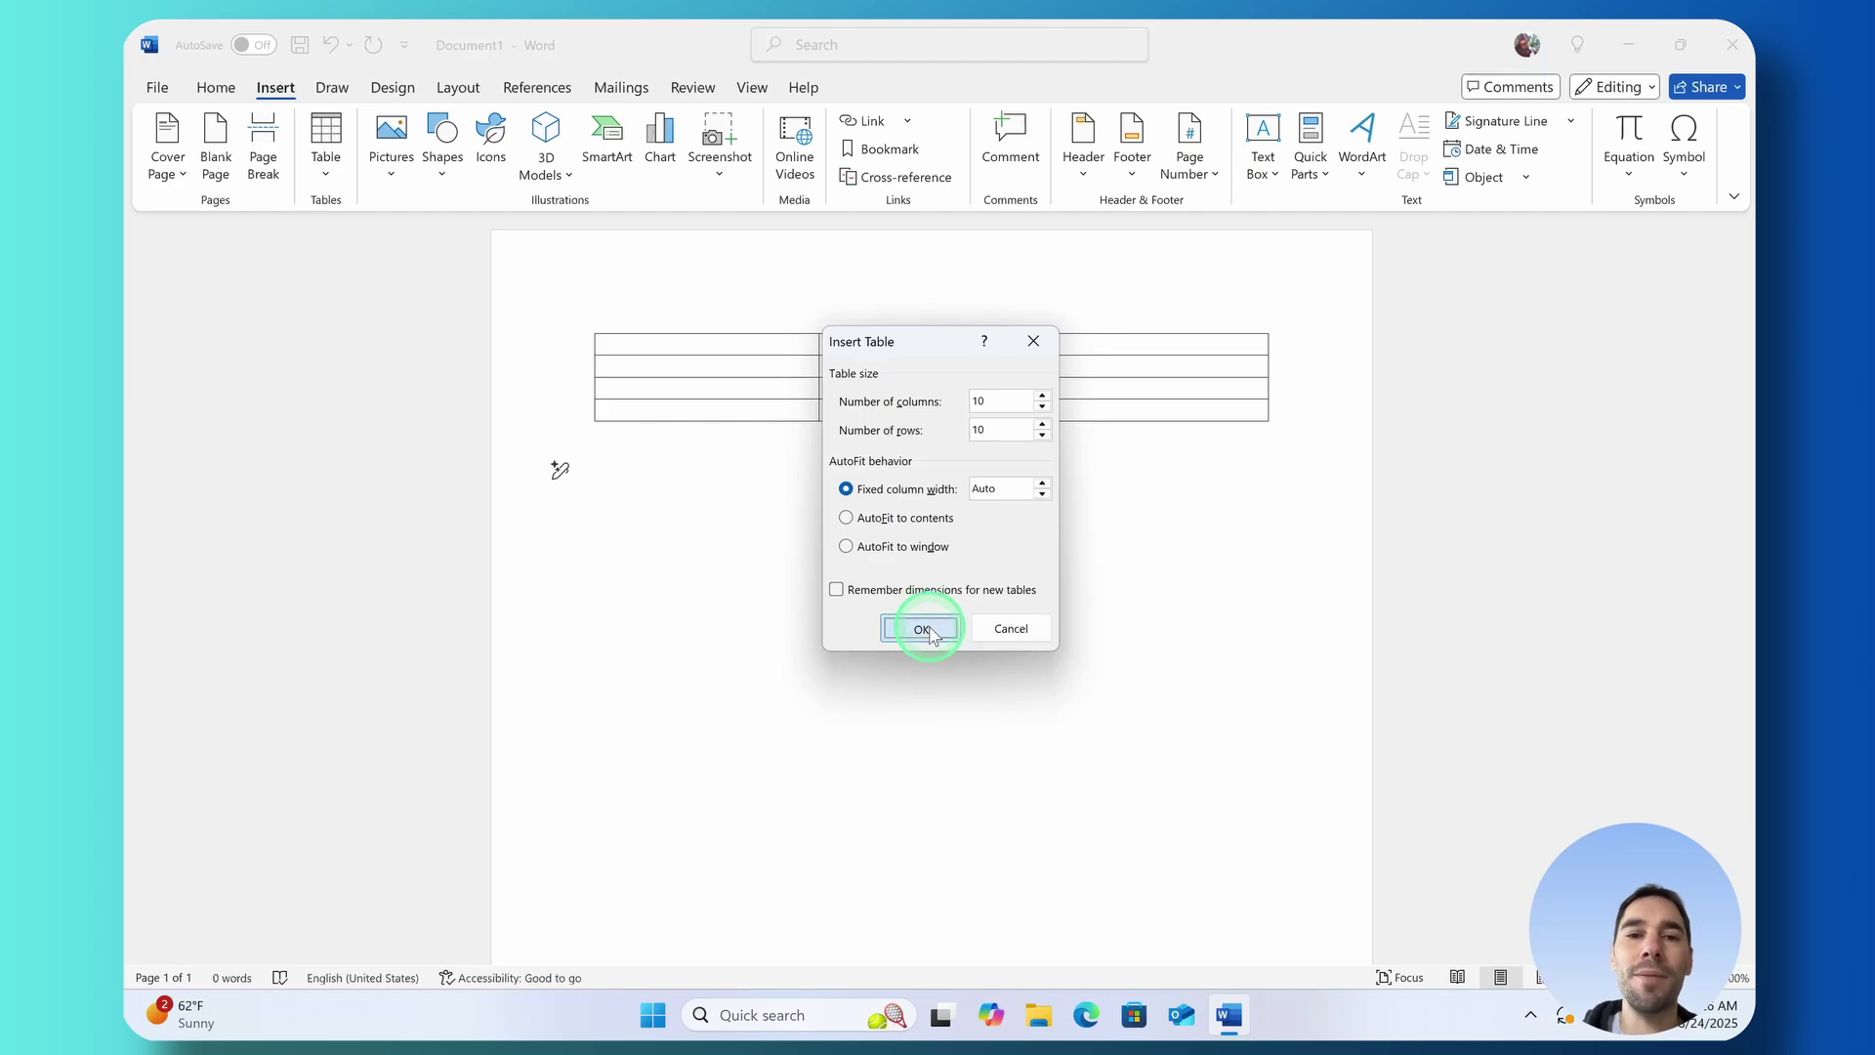
left_click(930, 630)
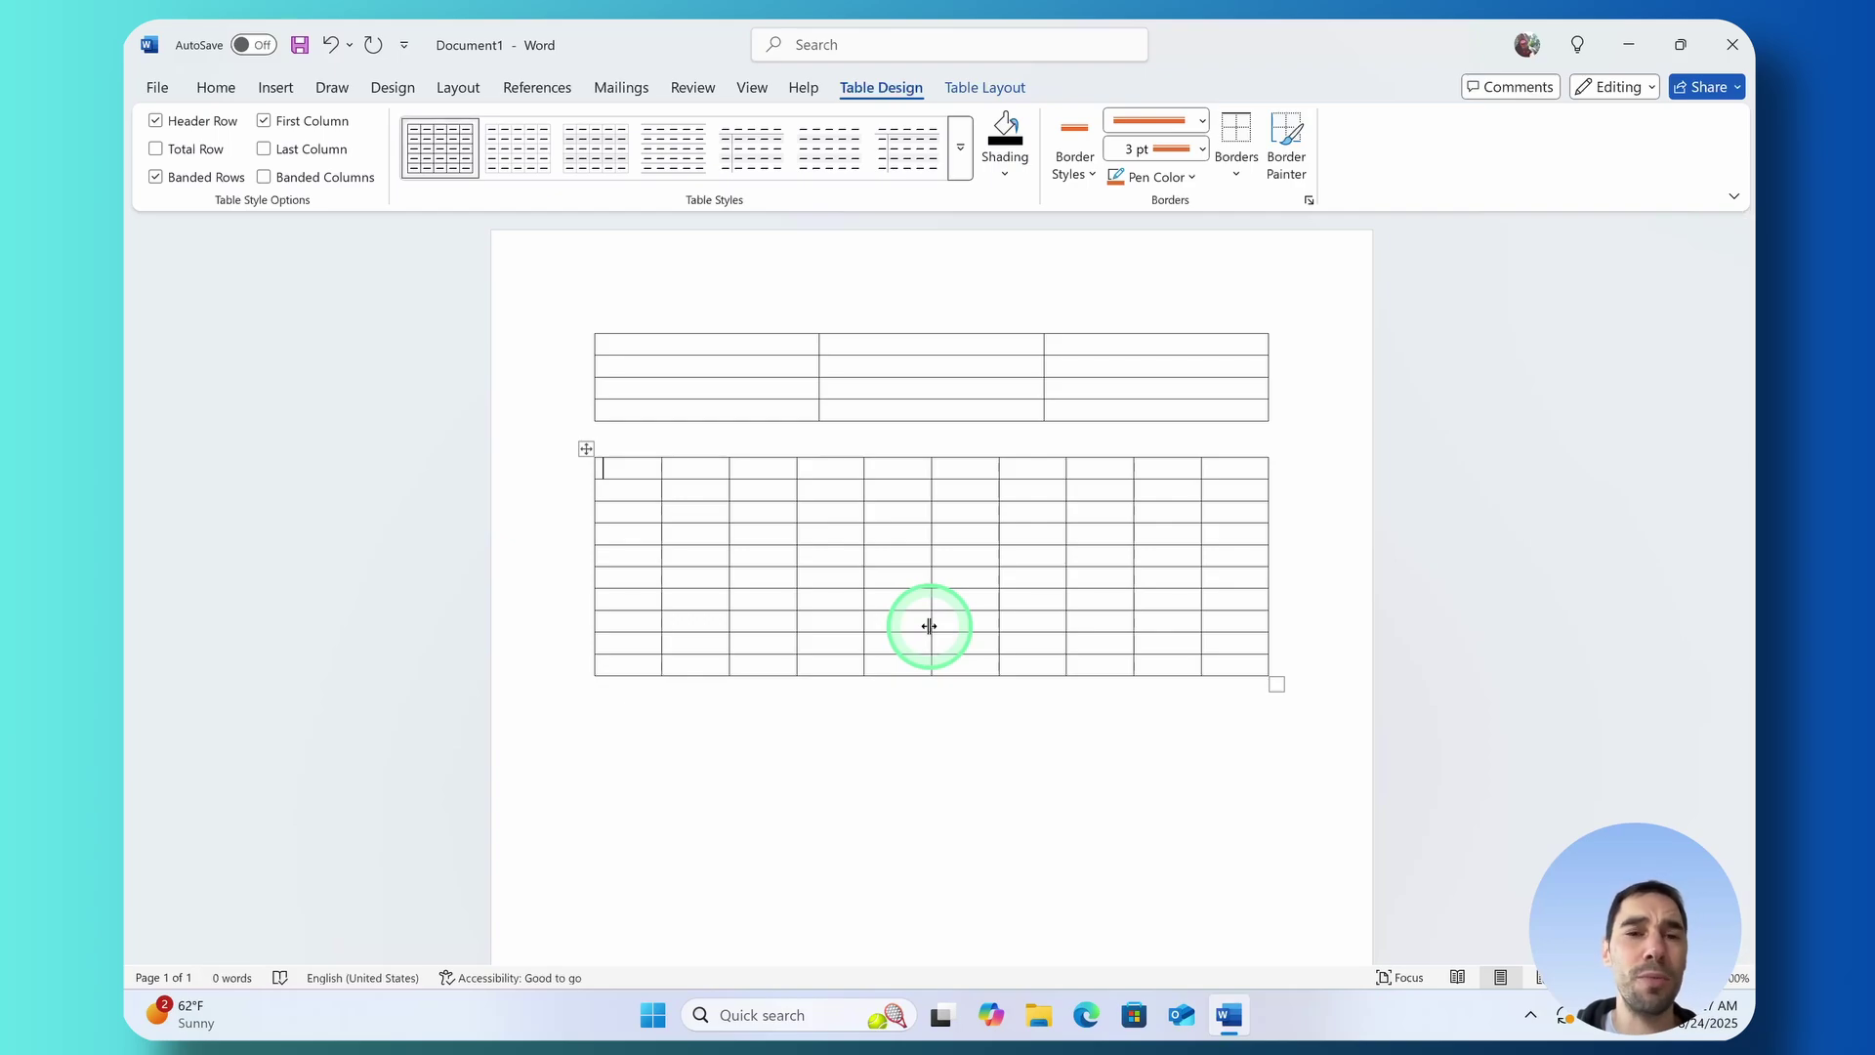
key("ctrl+z")
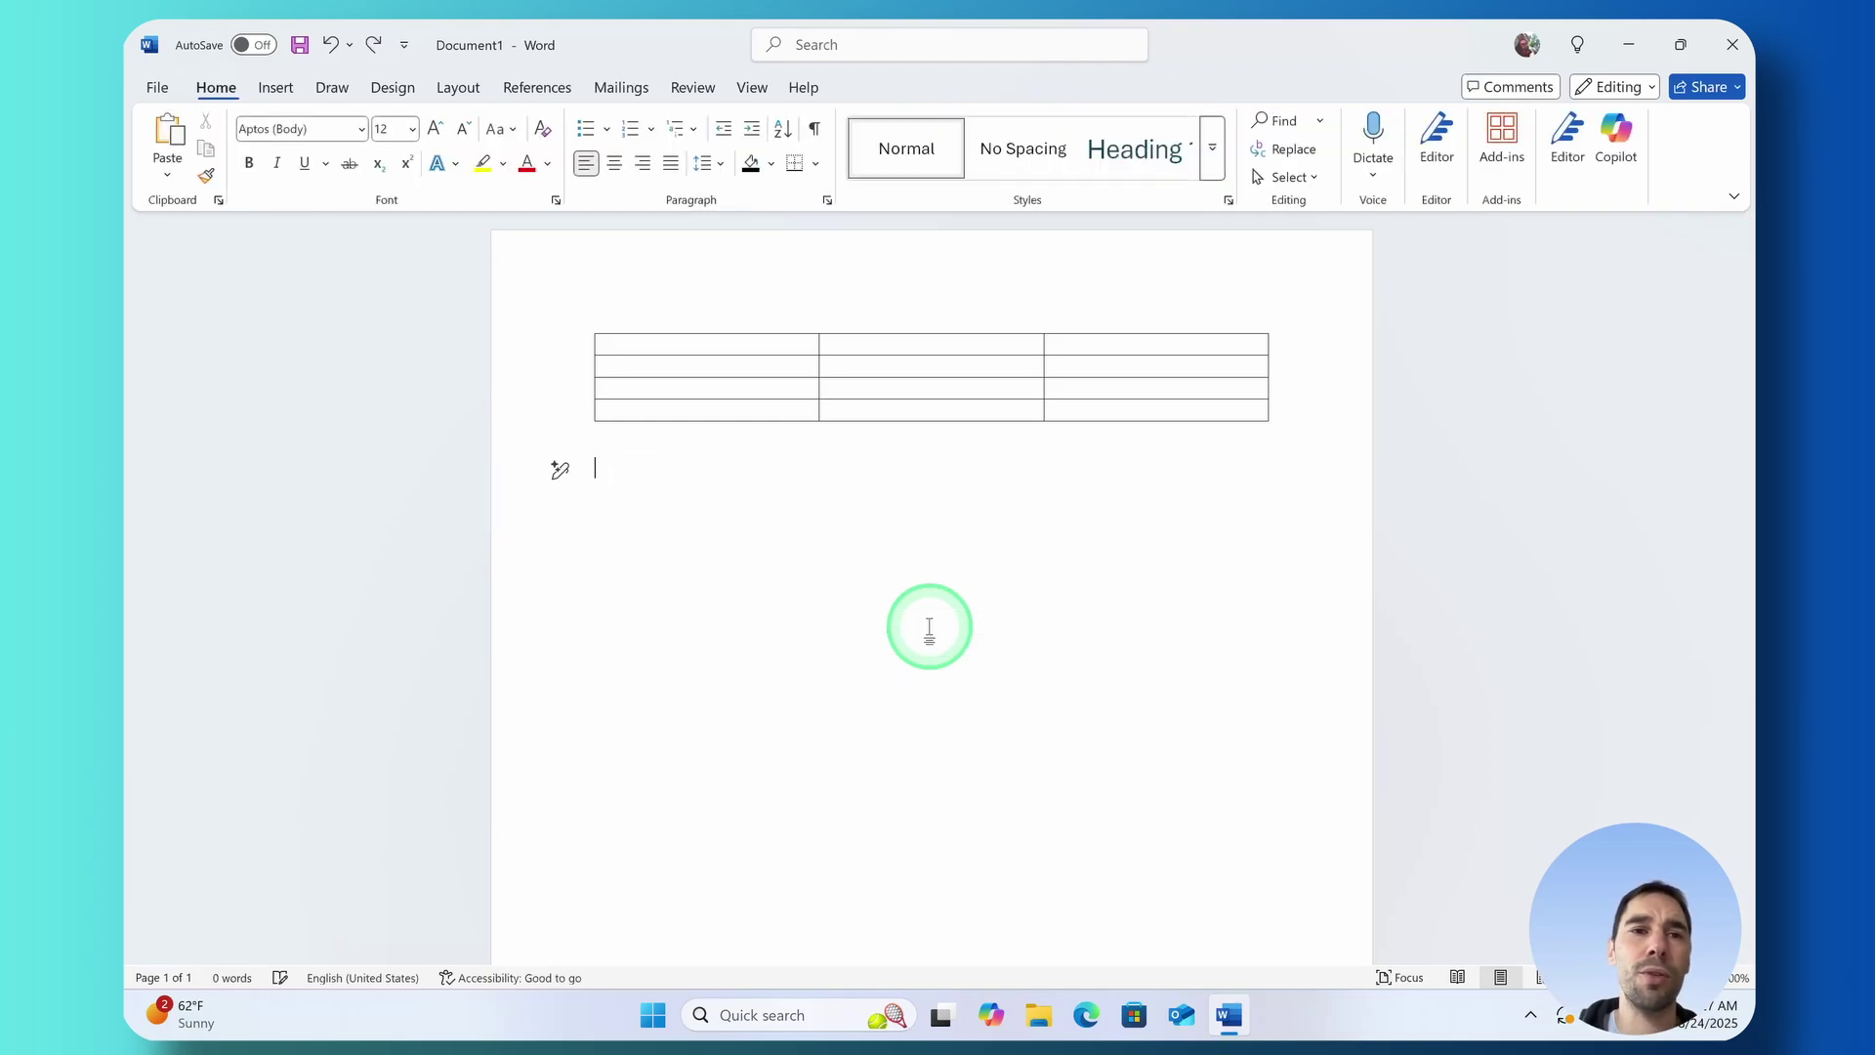
left_click(274, 90)
left_click(337, 177)
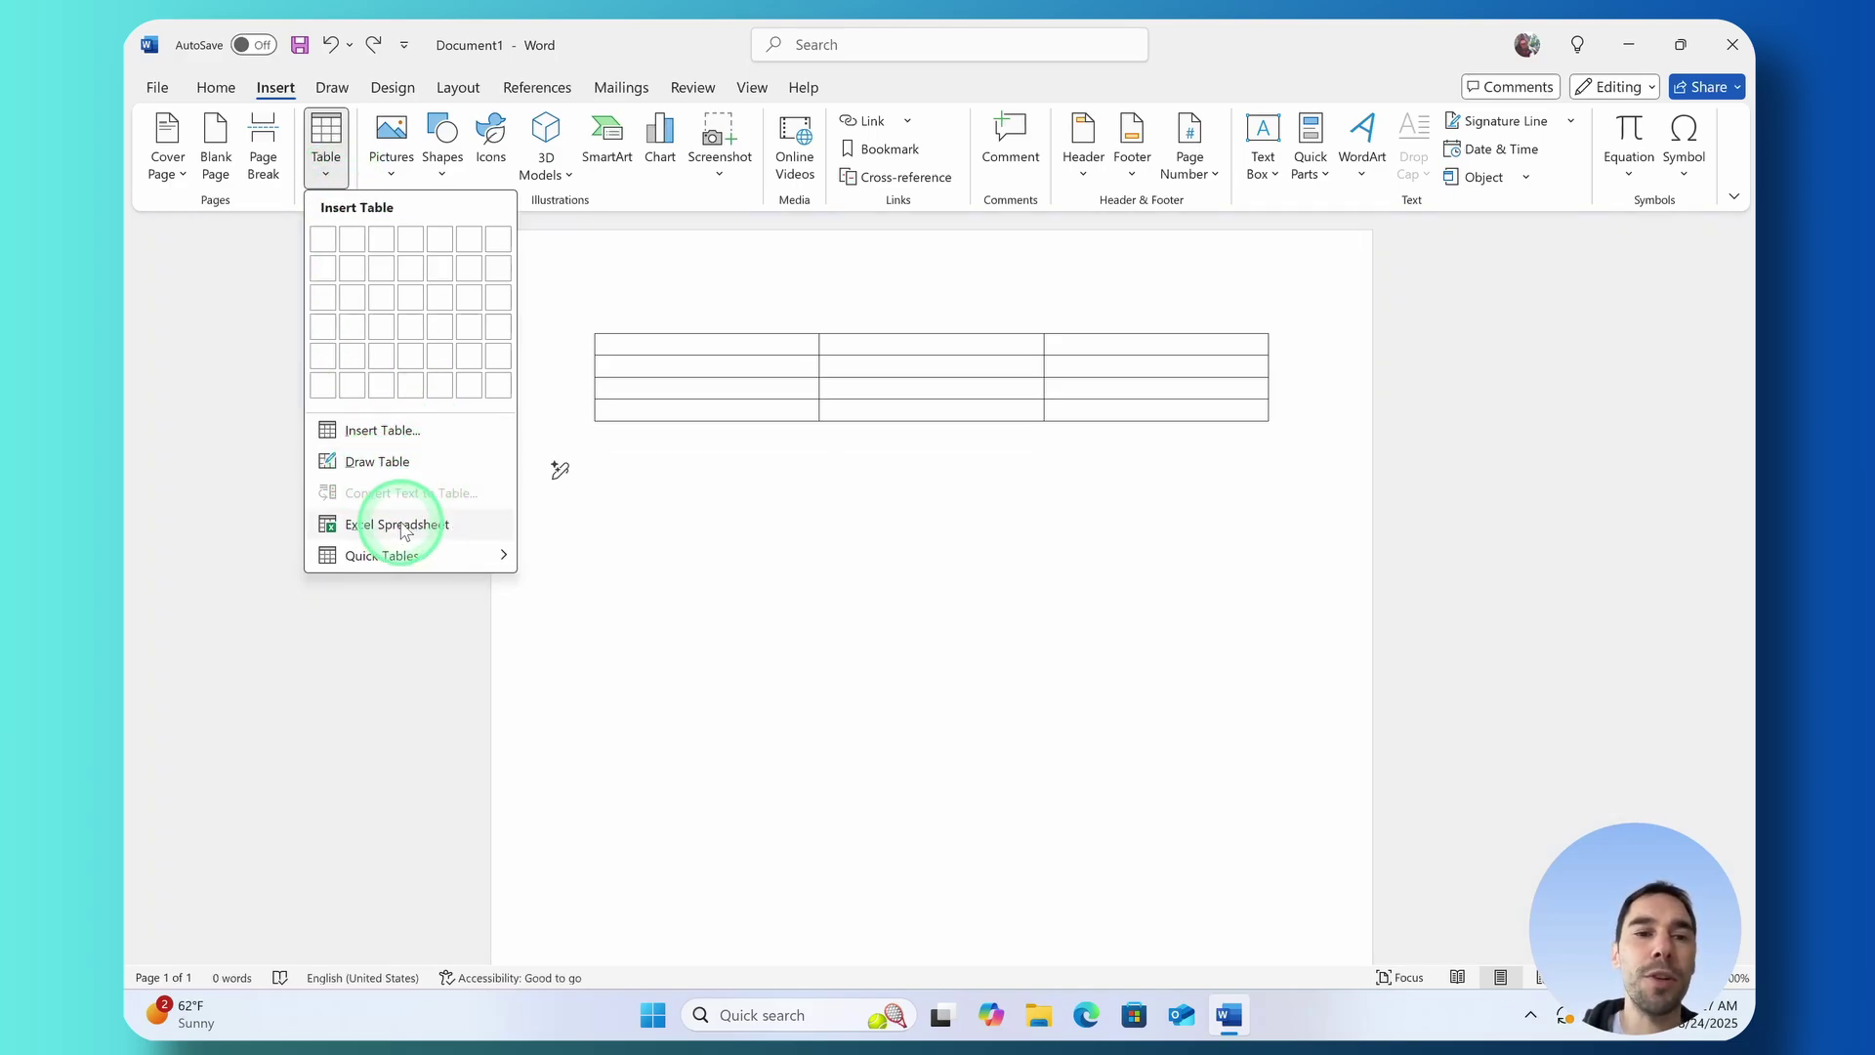
mouse_move(374, 561)
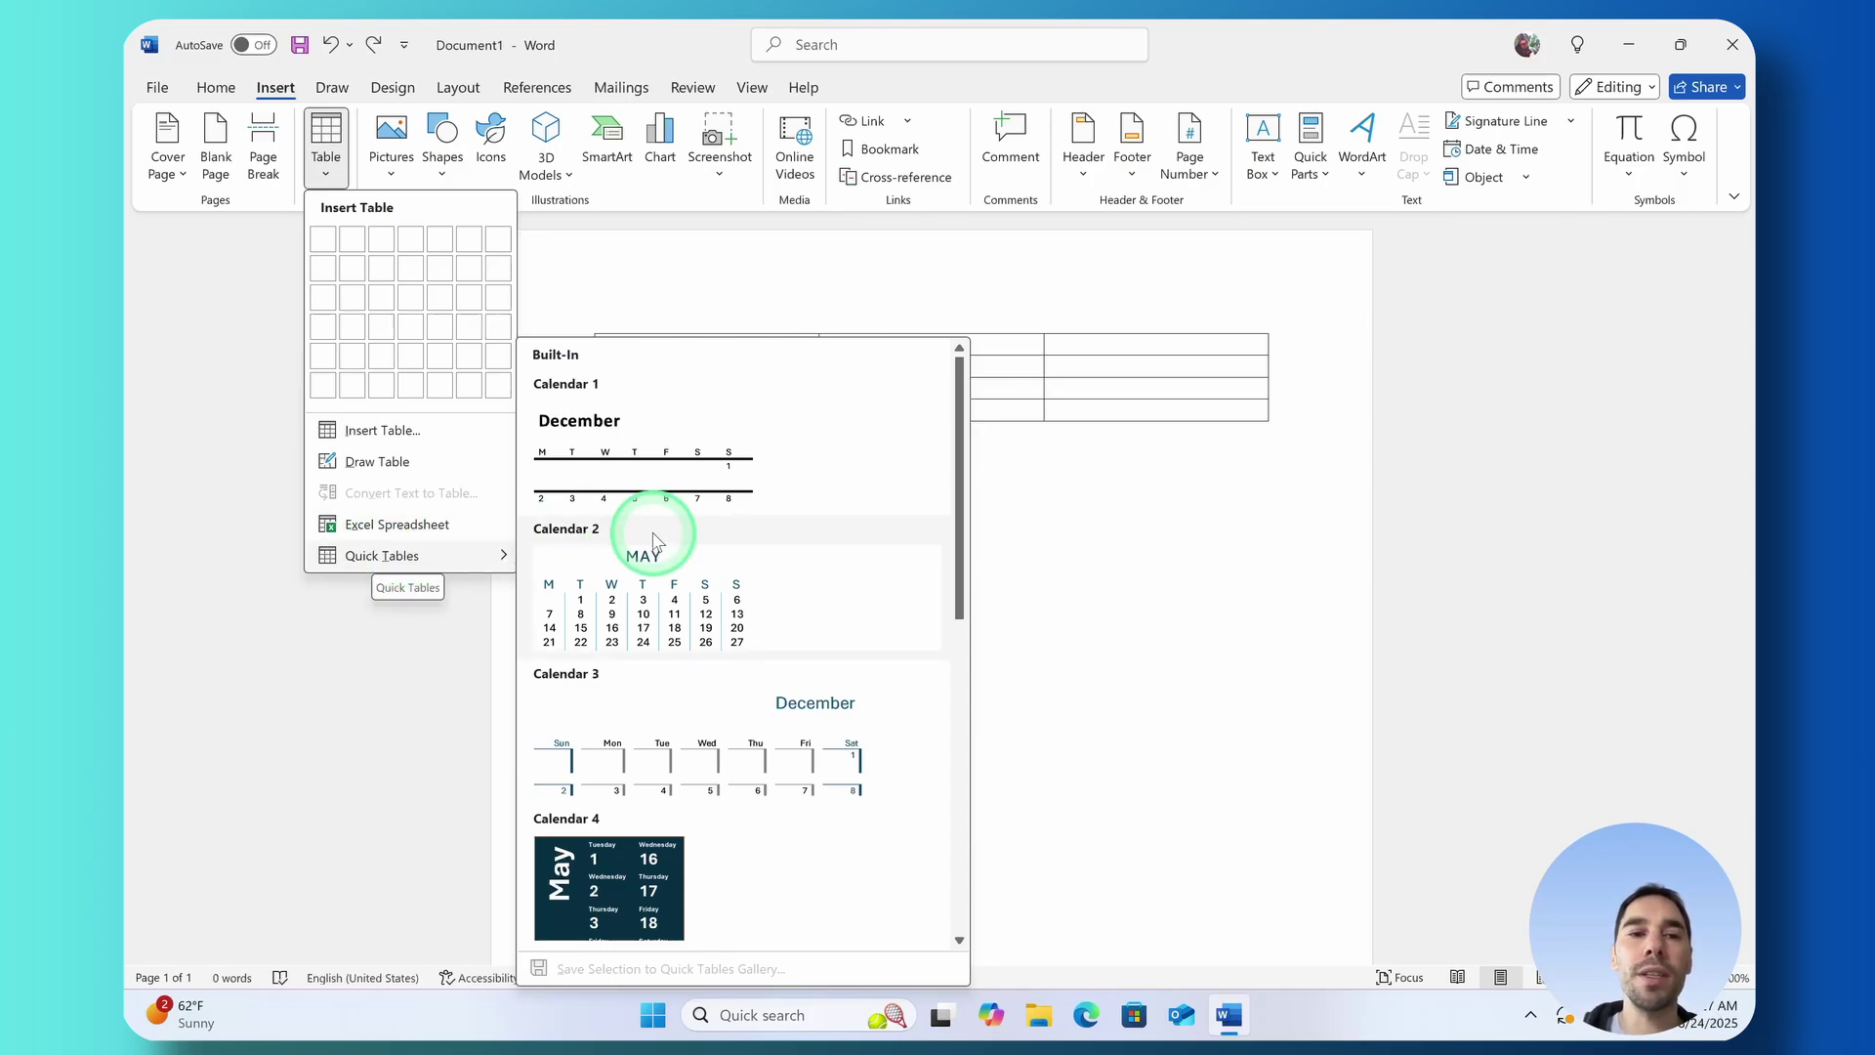
scroll(673, 554, "down", 10)
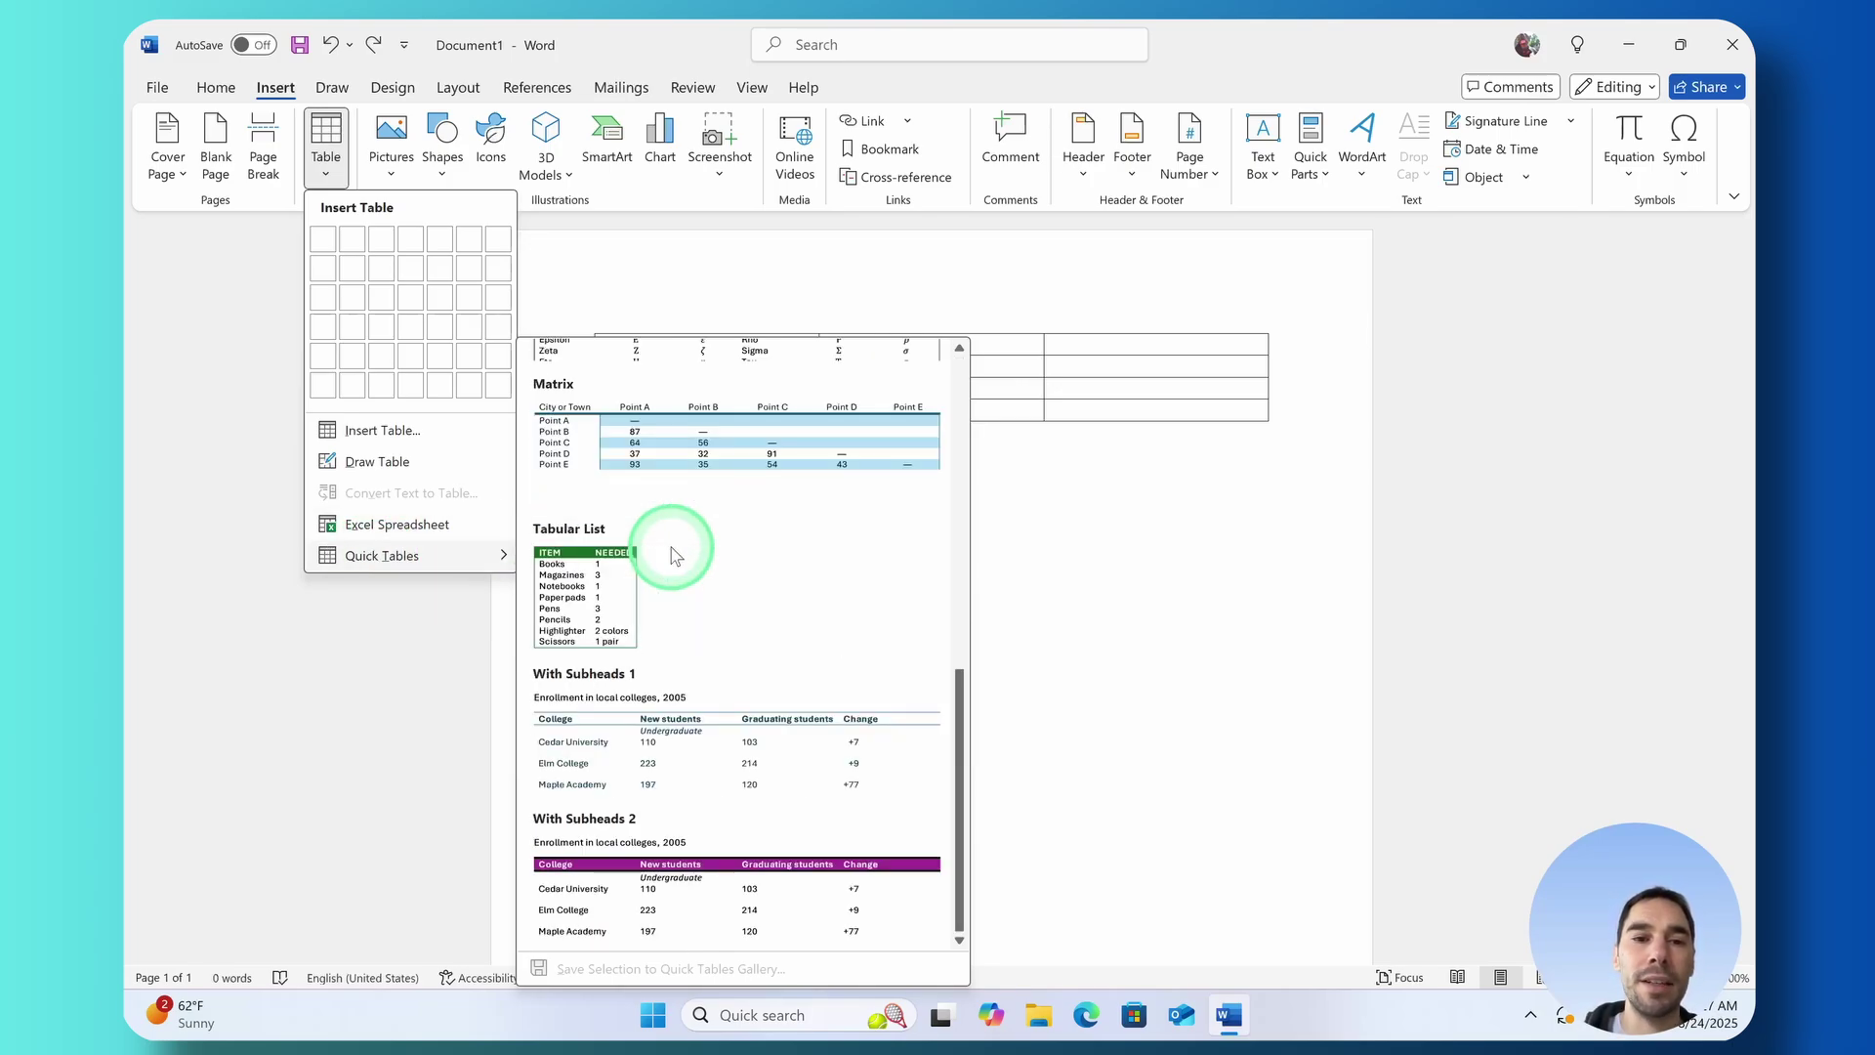
left_click(619, 573)
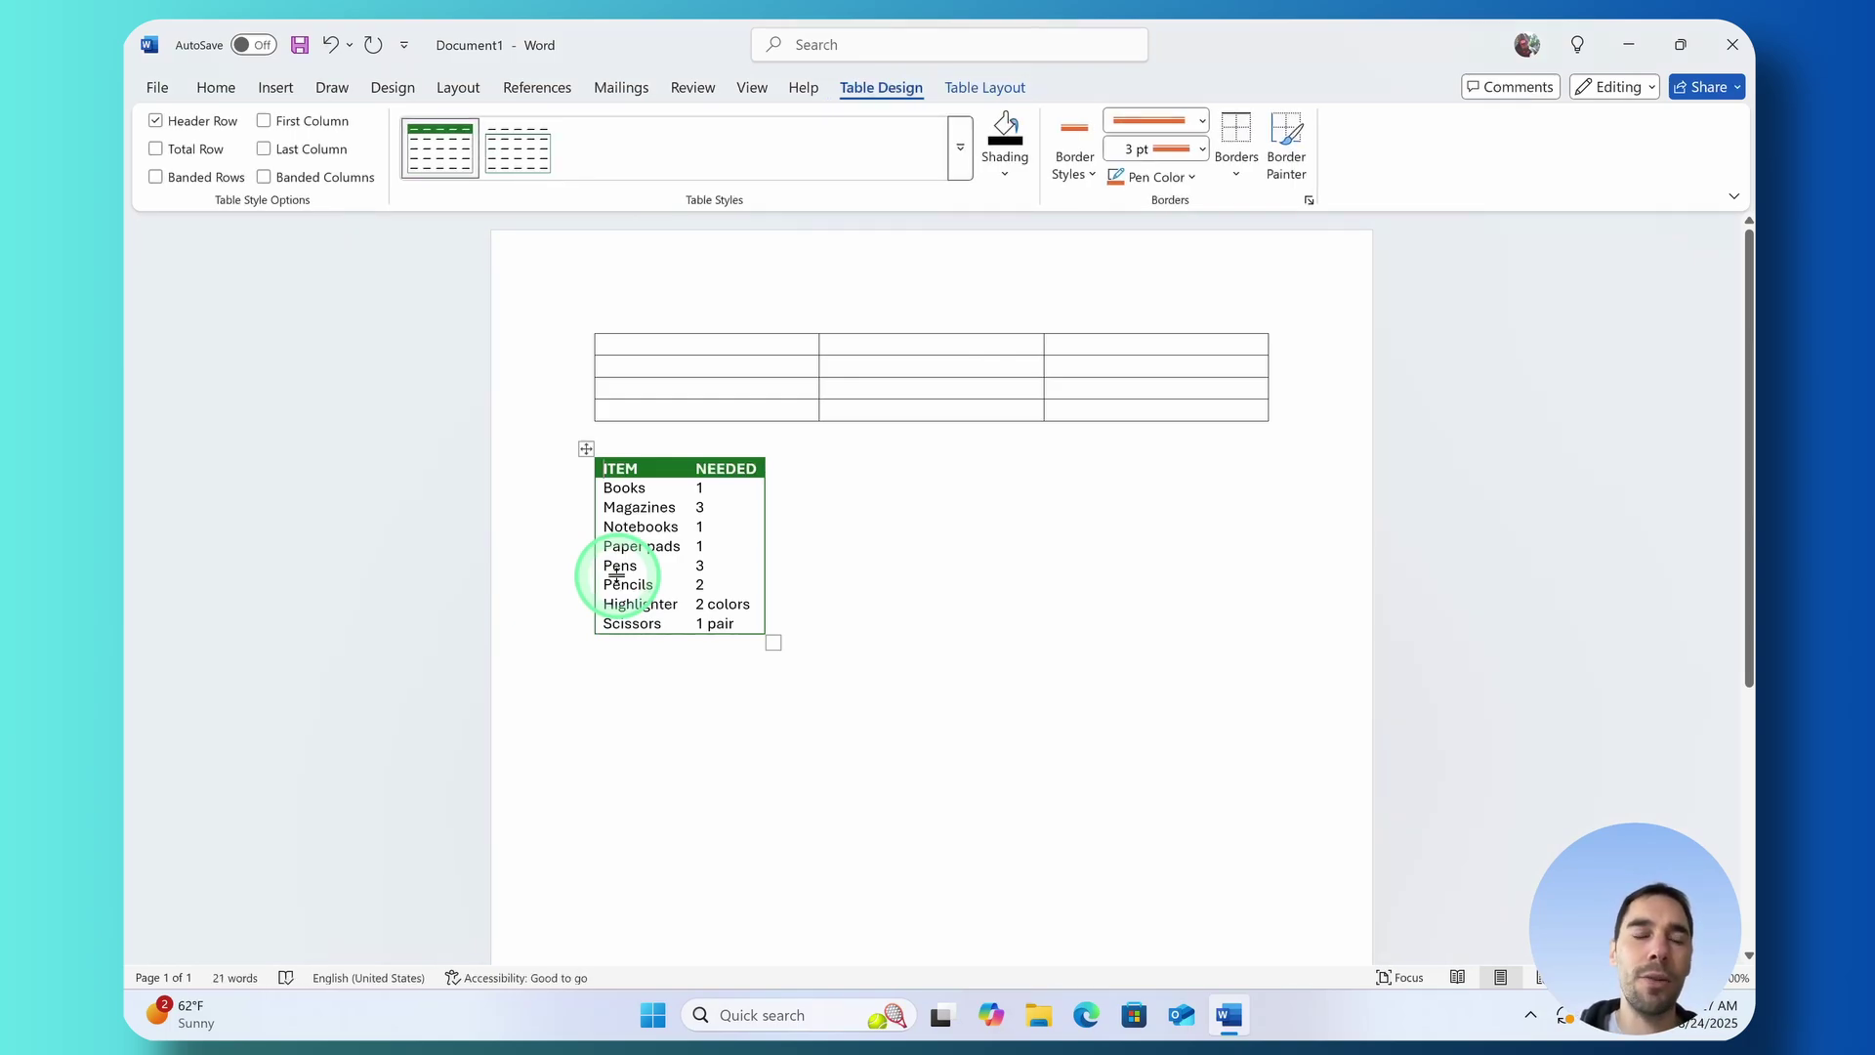
key("ctrl+z")
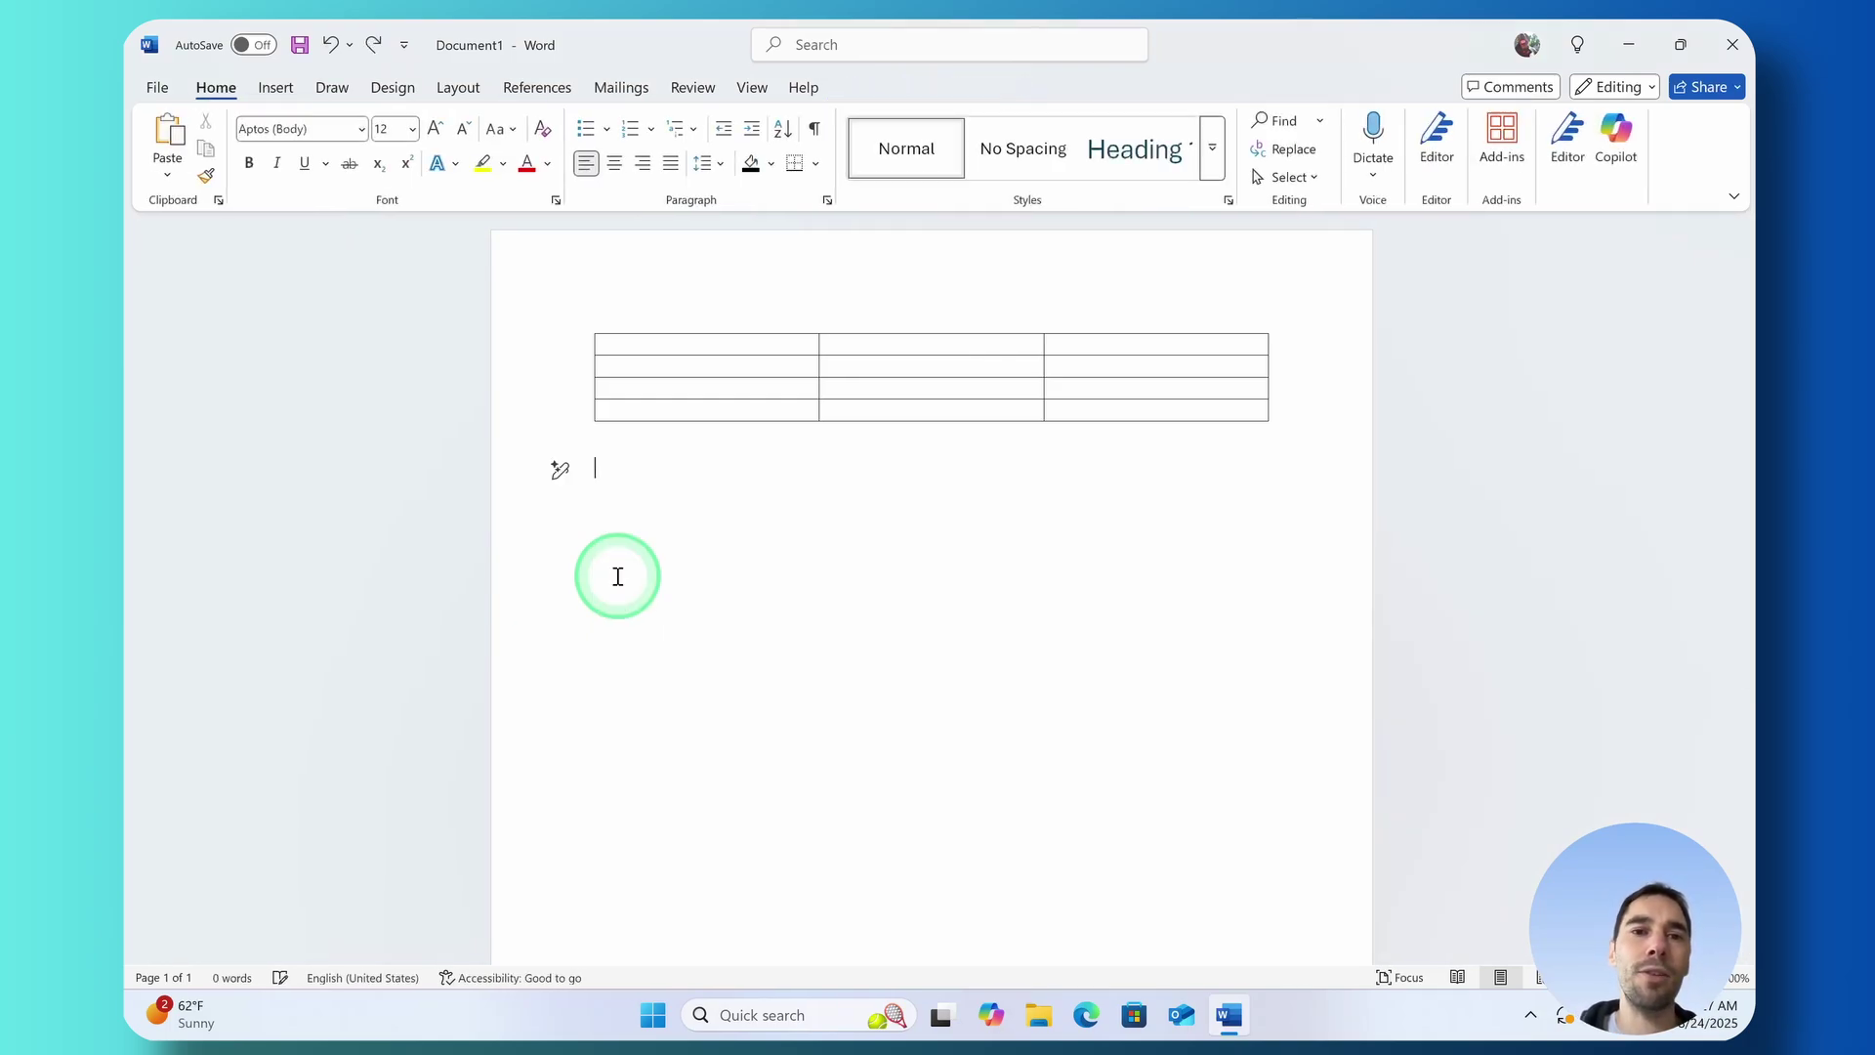
Apply the light blue banded Grid Table style from the Table Styles gallery to the empty 3x4 table
left_click(736, 342)
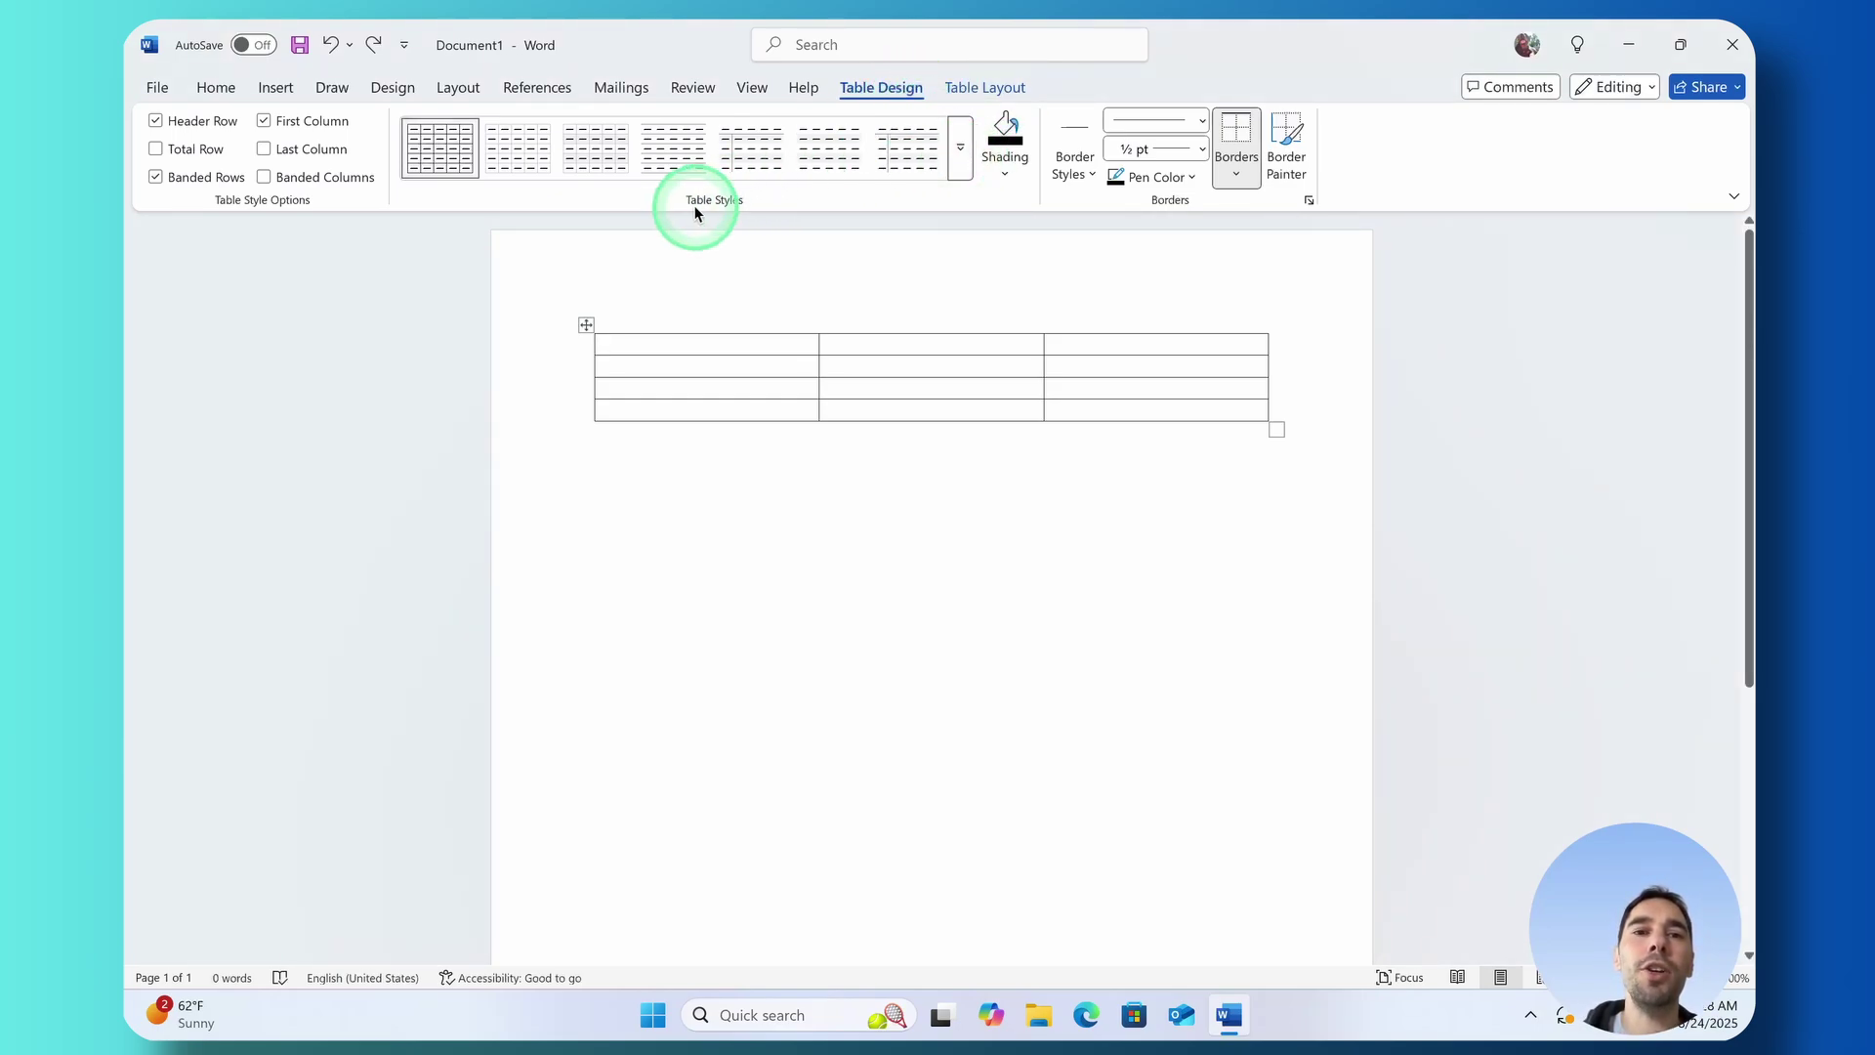
left_click(969, 148)
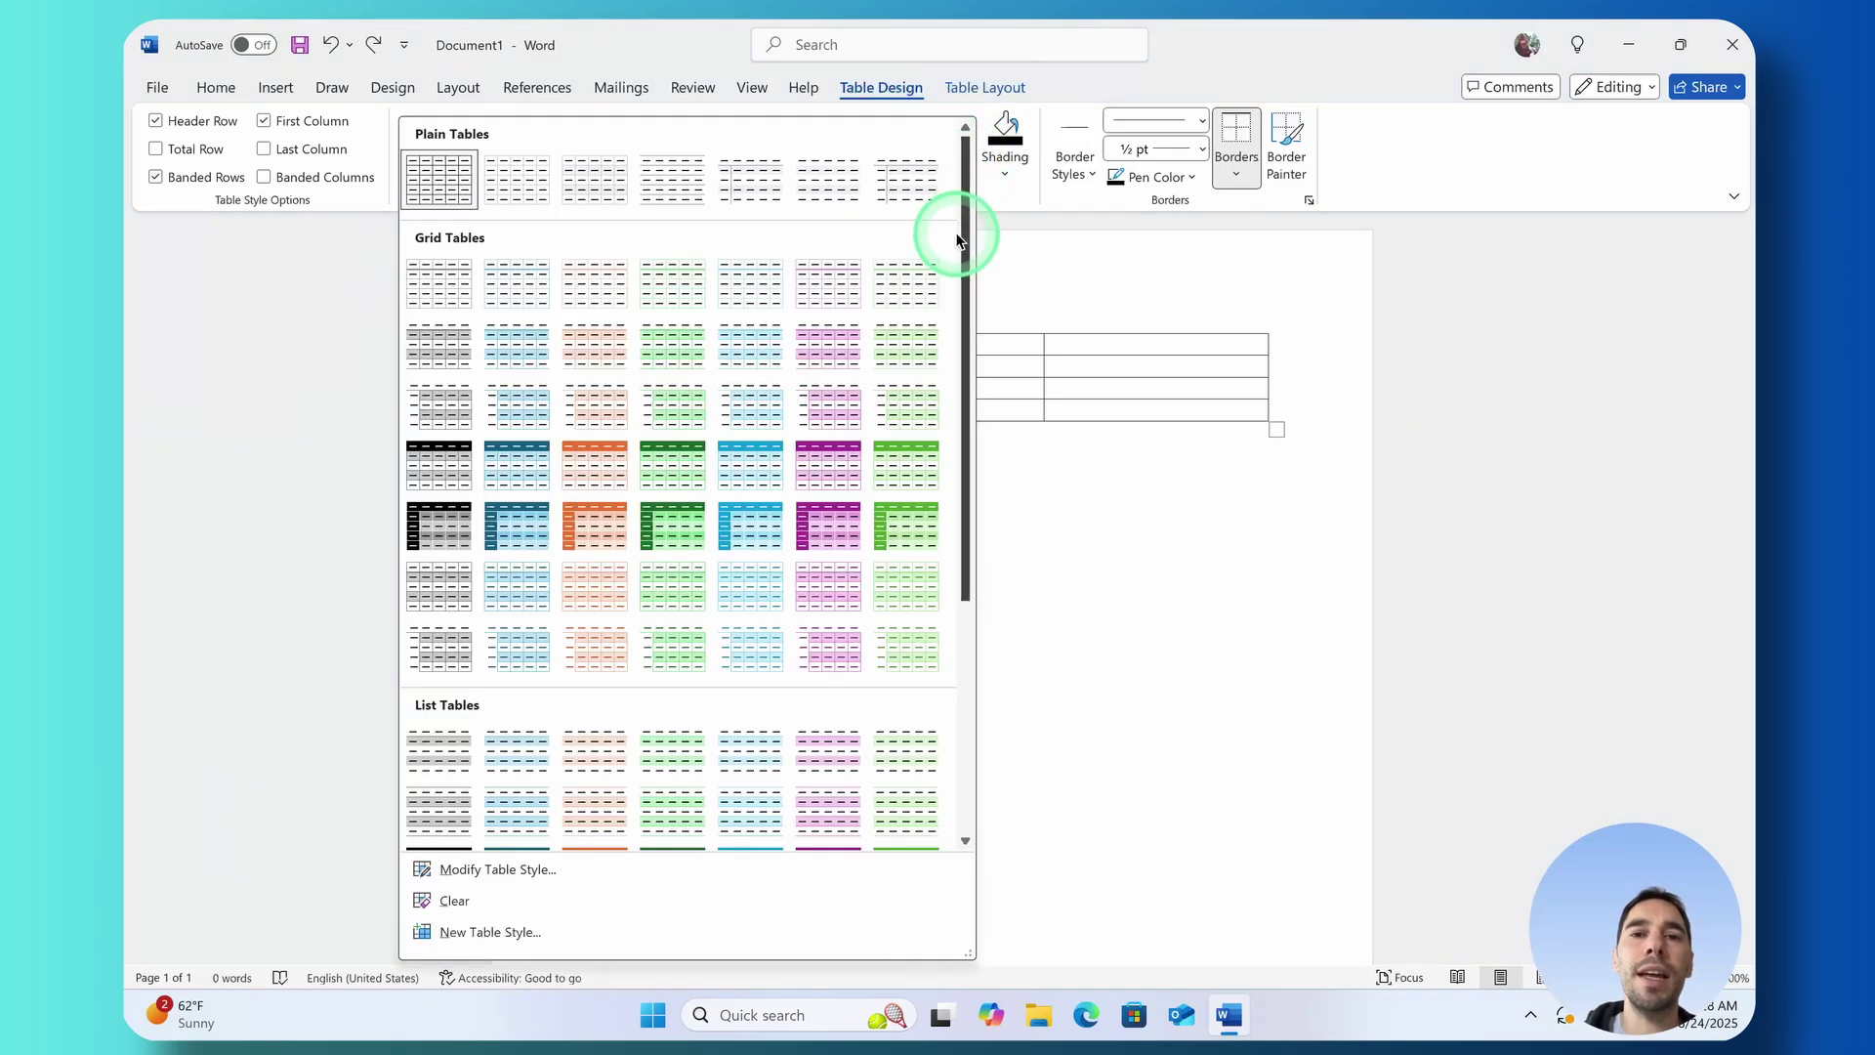
left_click_drag(965, 234, 969, 312)
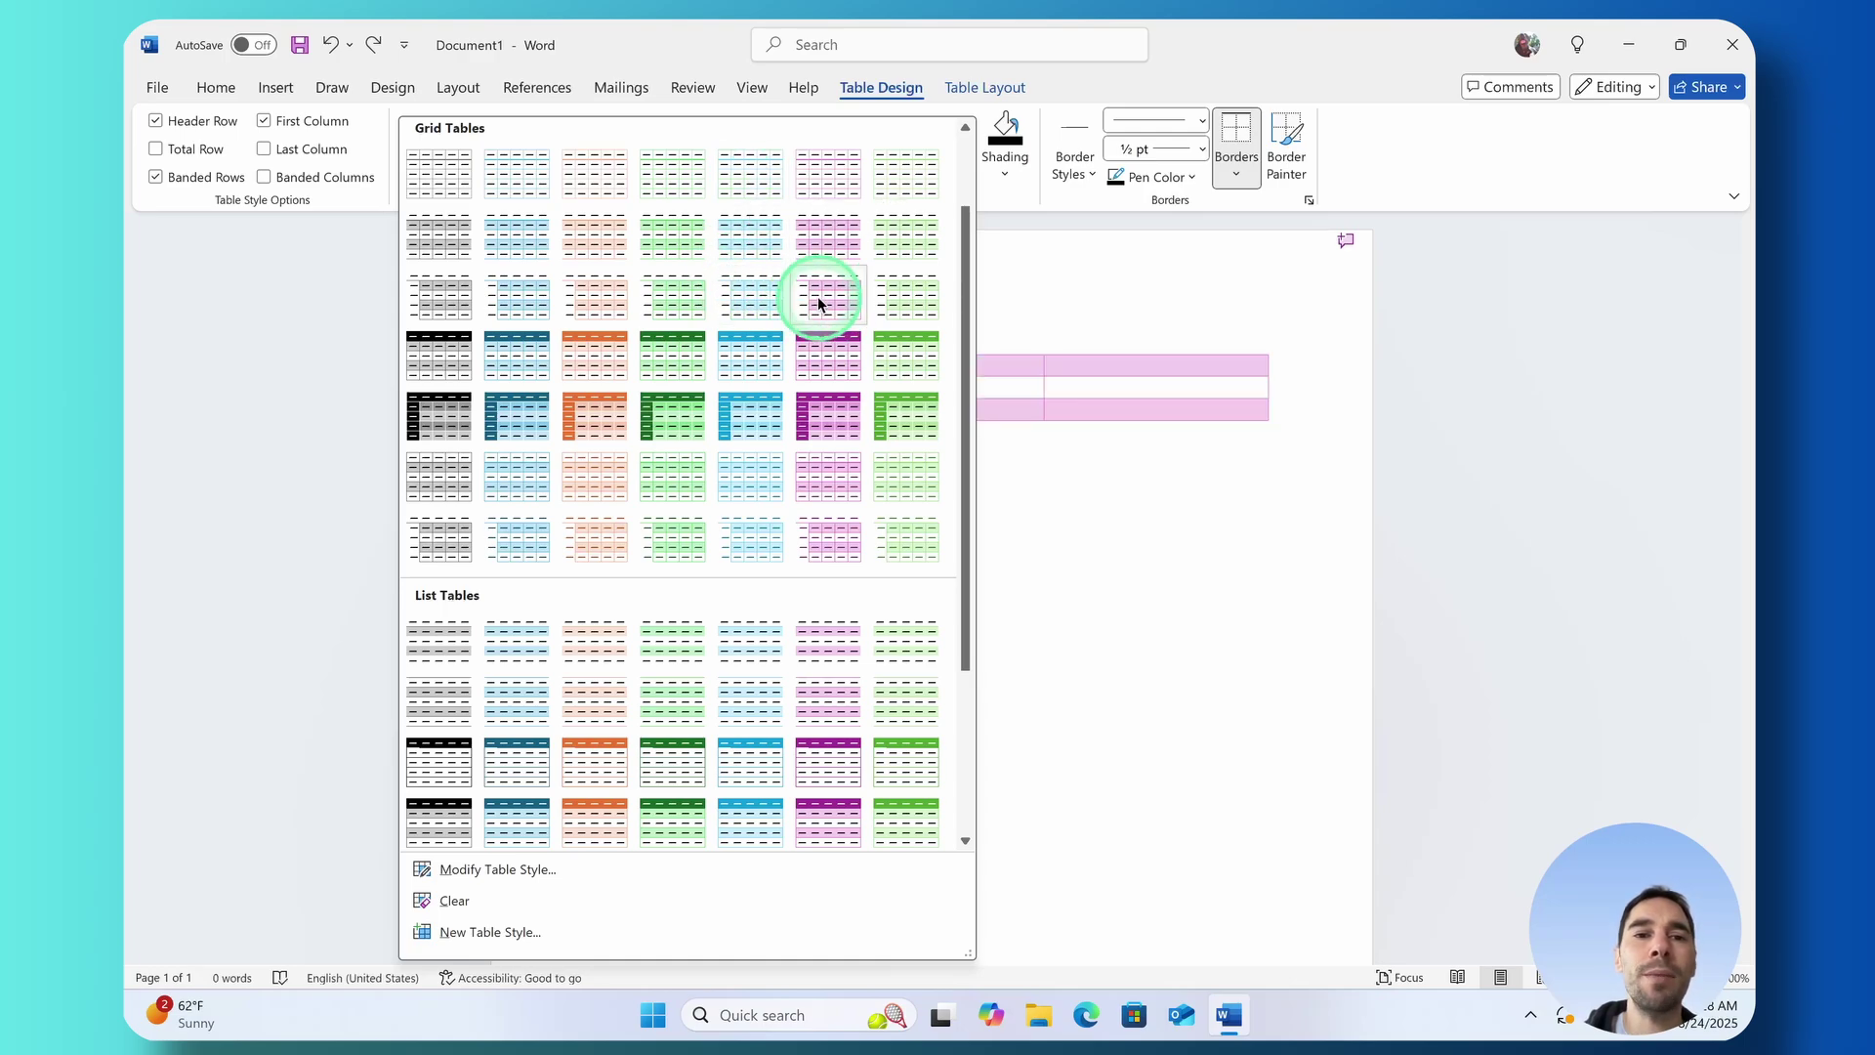
left_click_drag(975, 385, 974, 284)
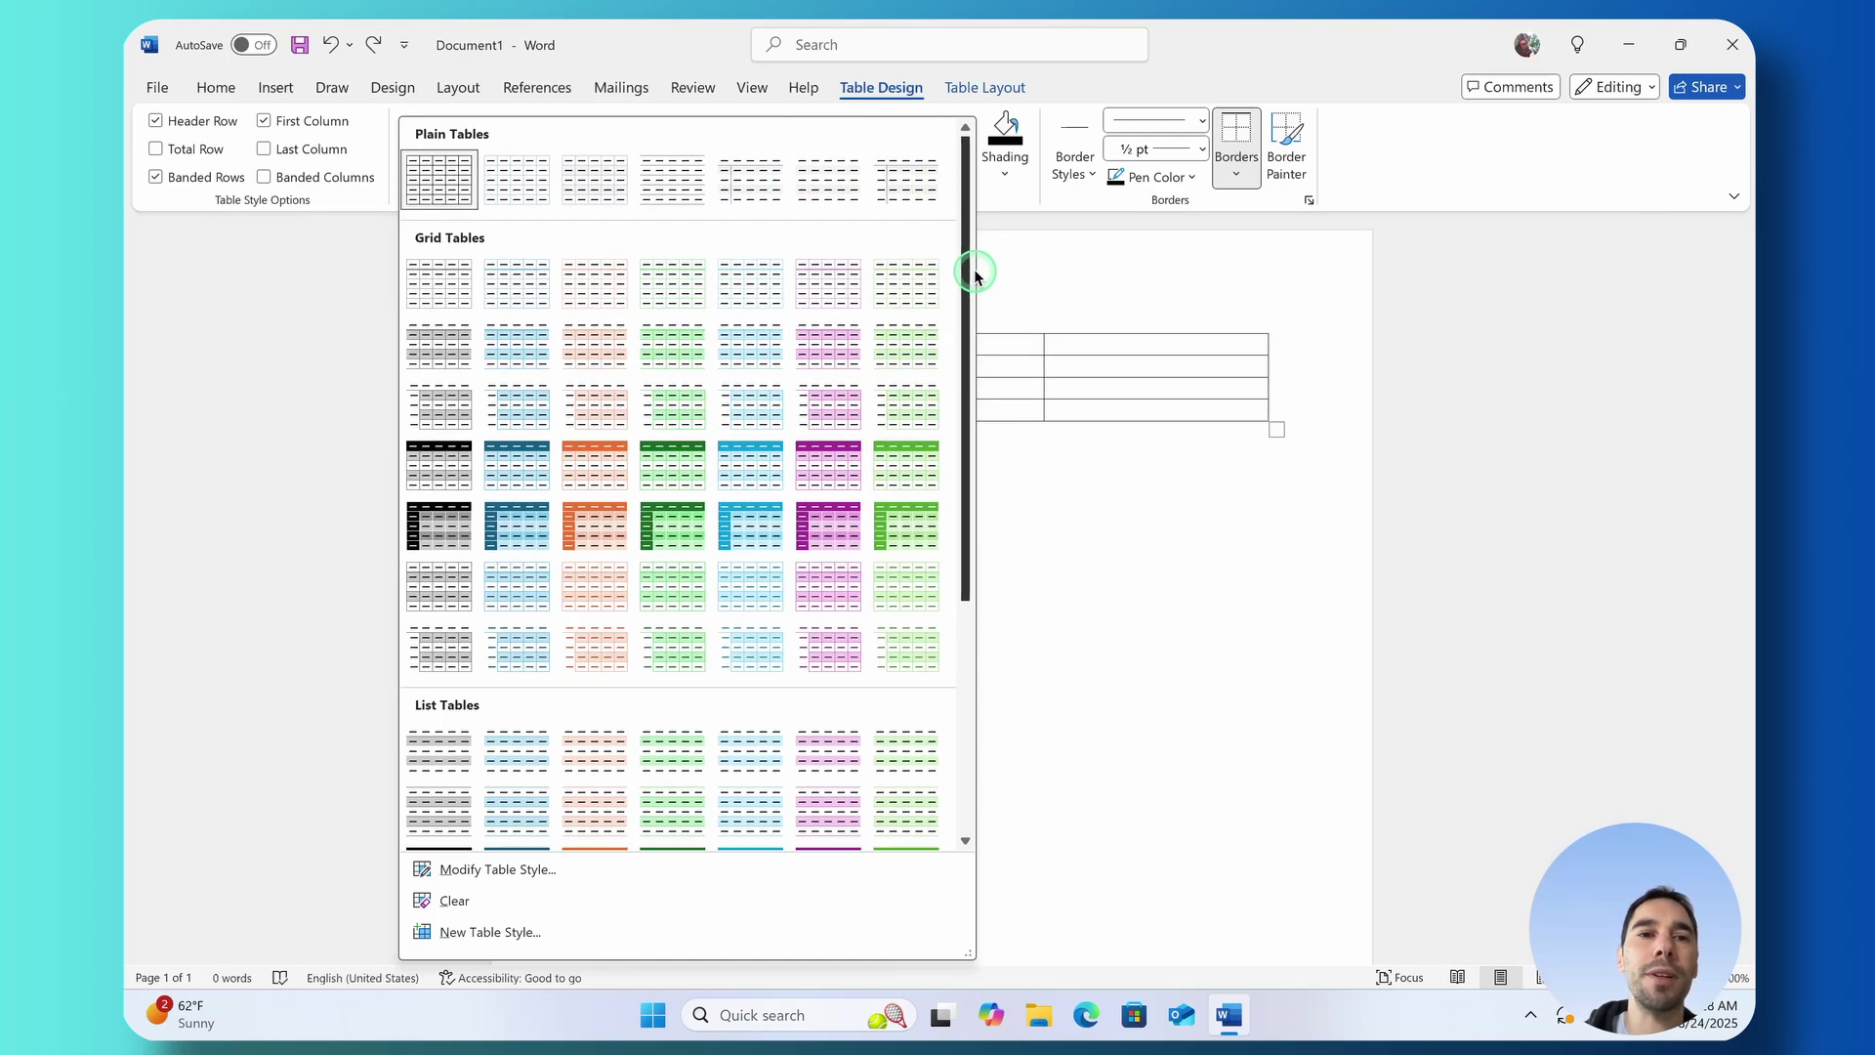
scroll(567, 564, "down", 3)
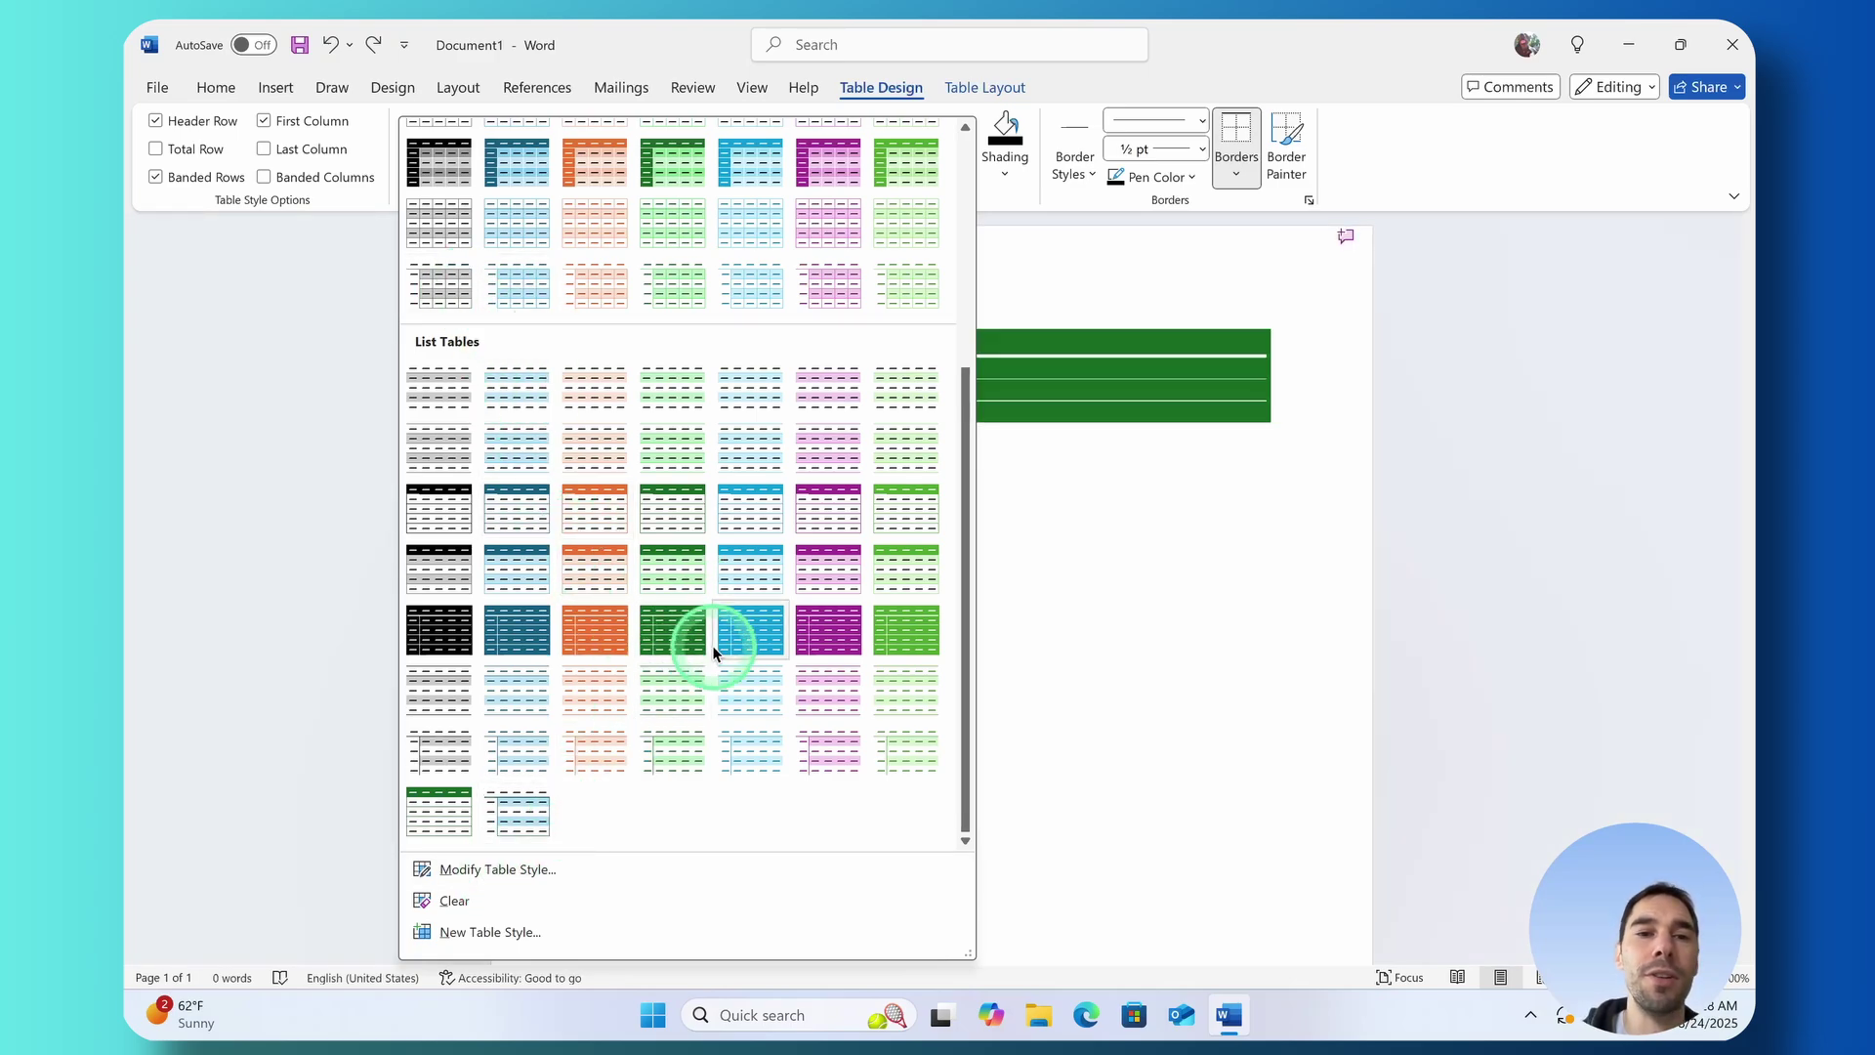
scroll(712, 655, "up", 5)
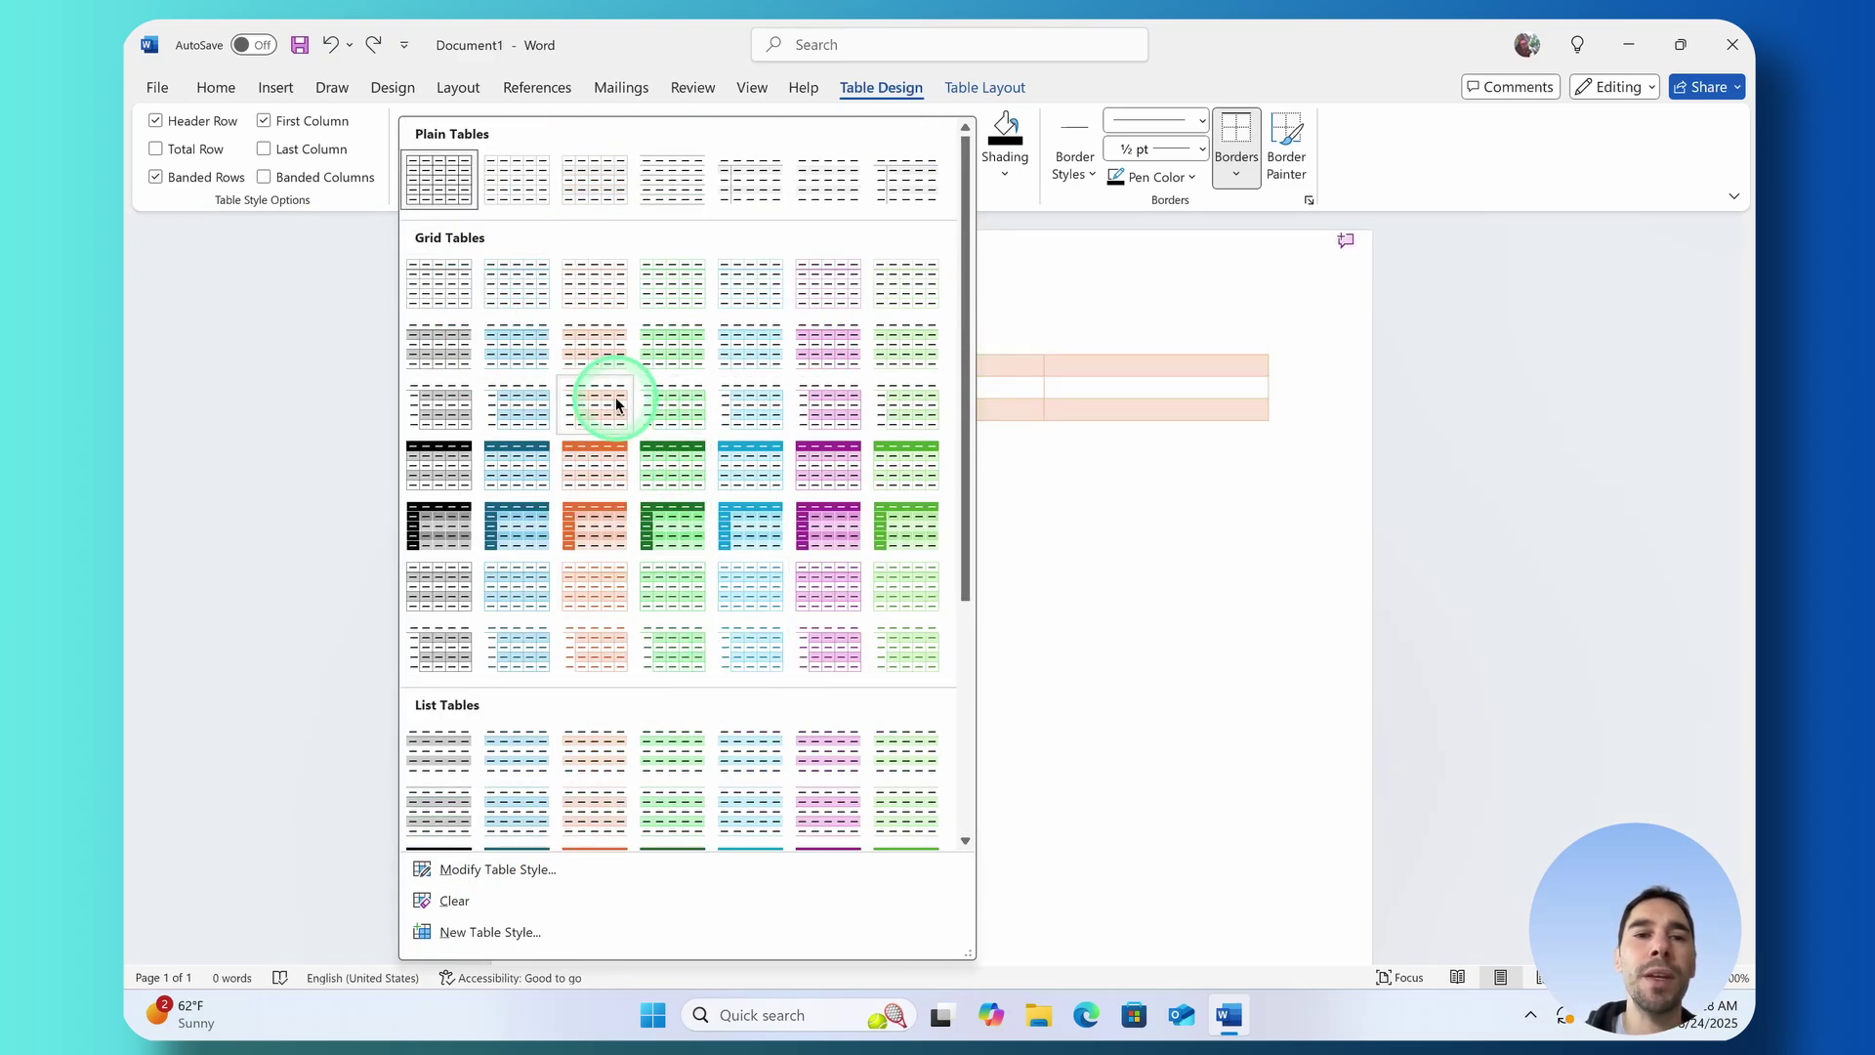
left_click(524, 306)
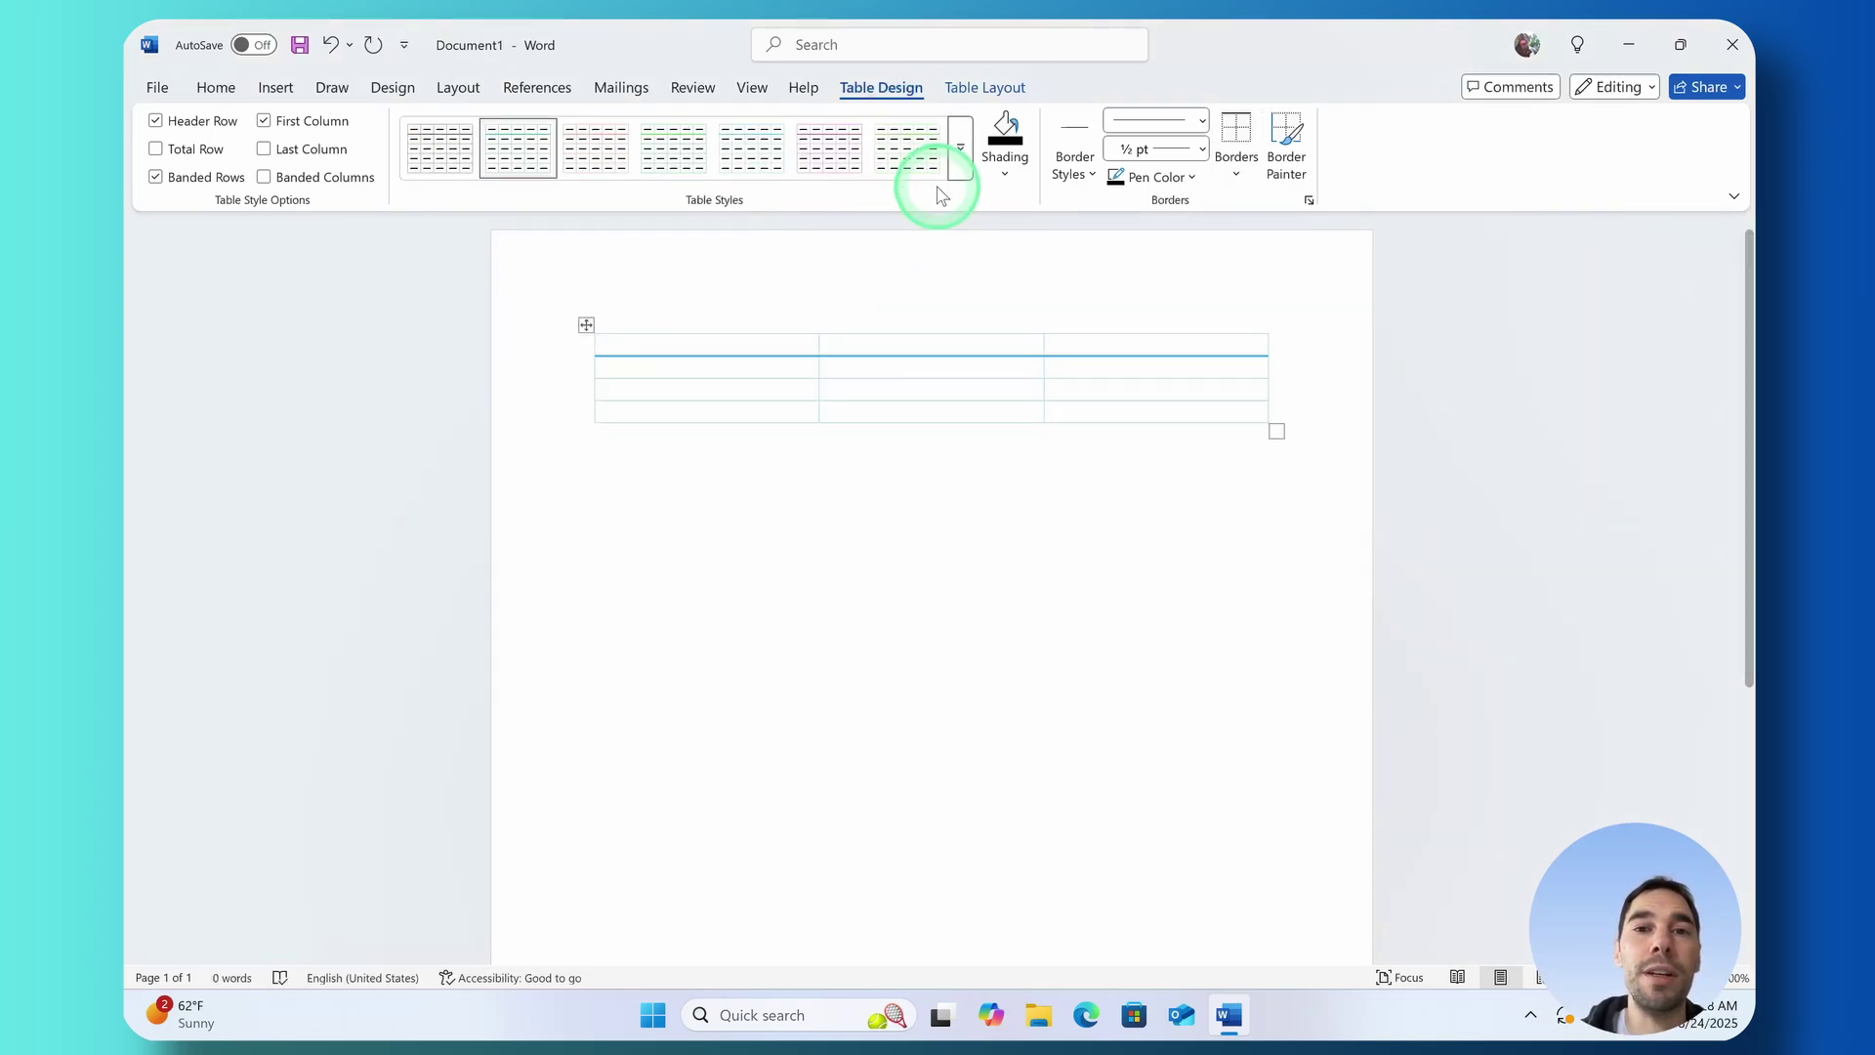
left_click(960, 148)
left_click(543, 343)
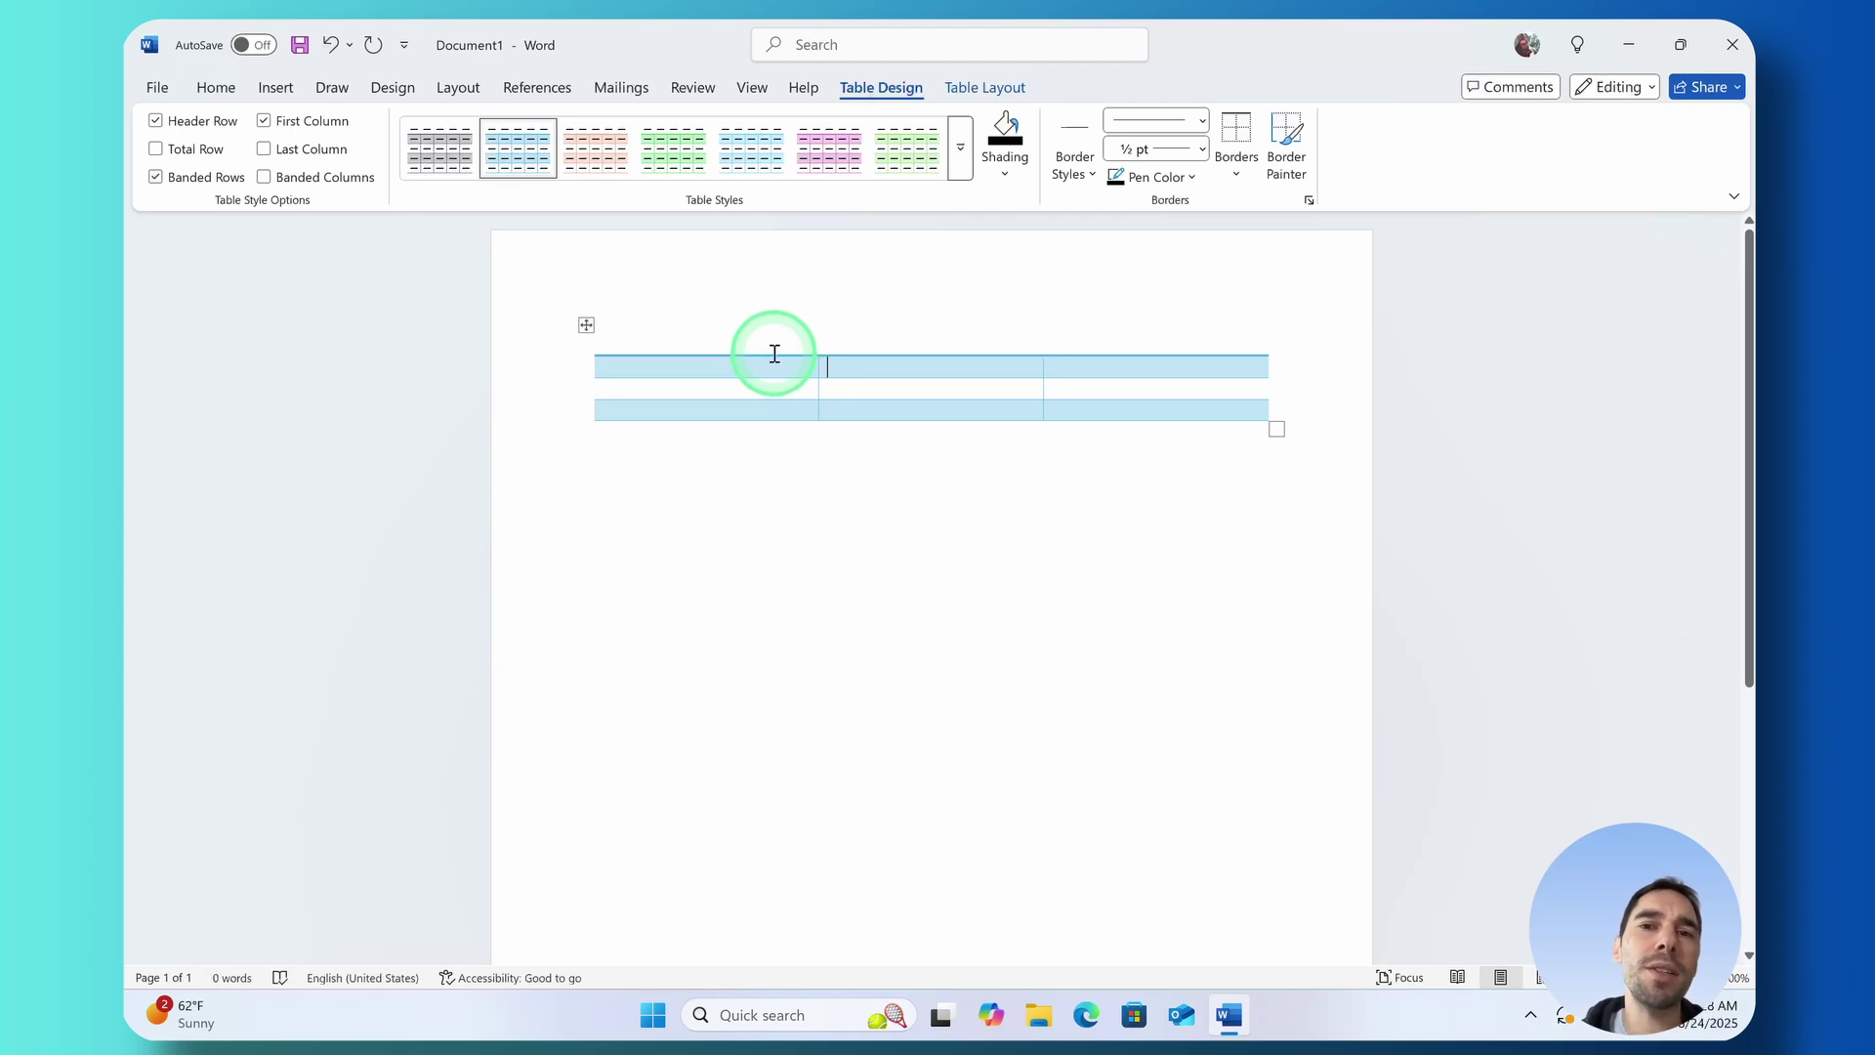
Select the whole table and apply All Borders so every cell shows gridlines
left_click_drag(775, 354, 1190, 341)
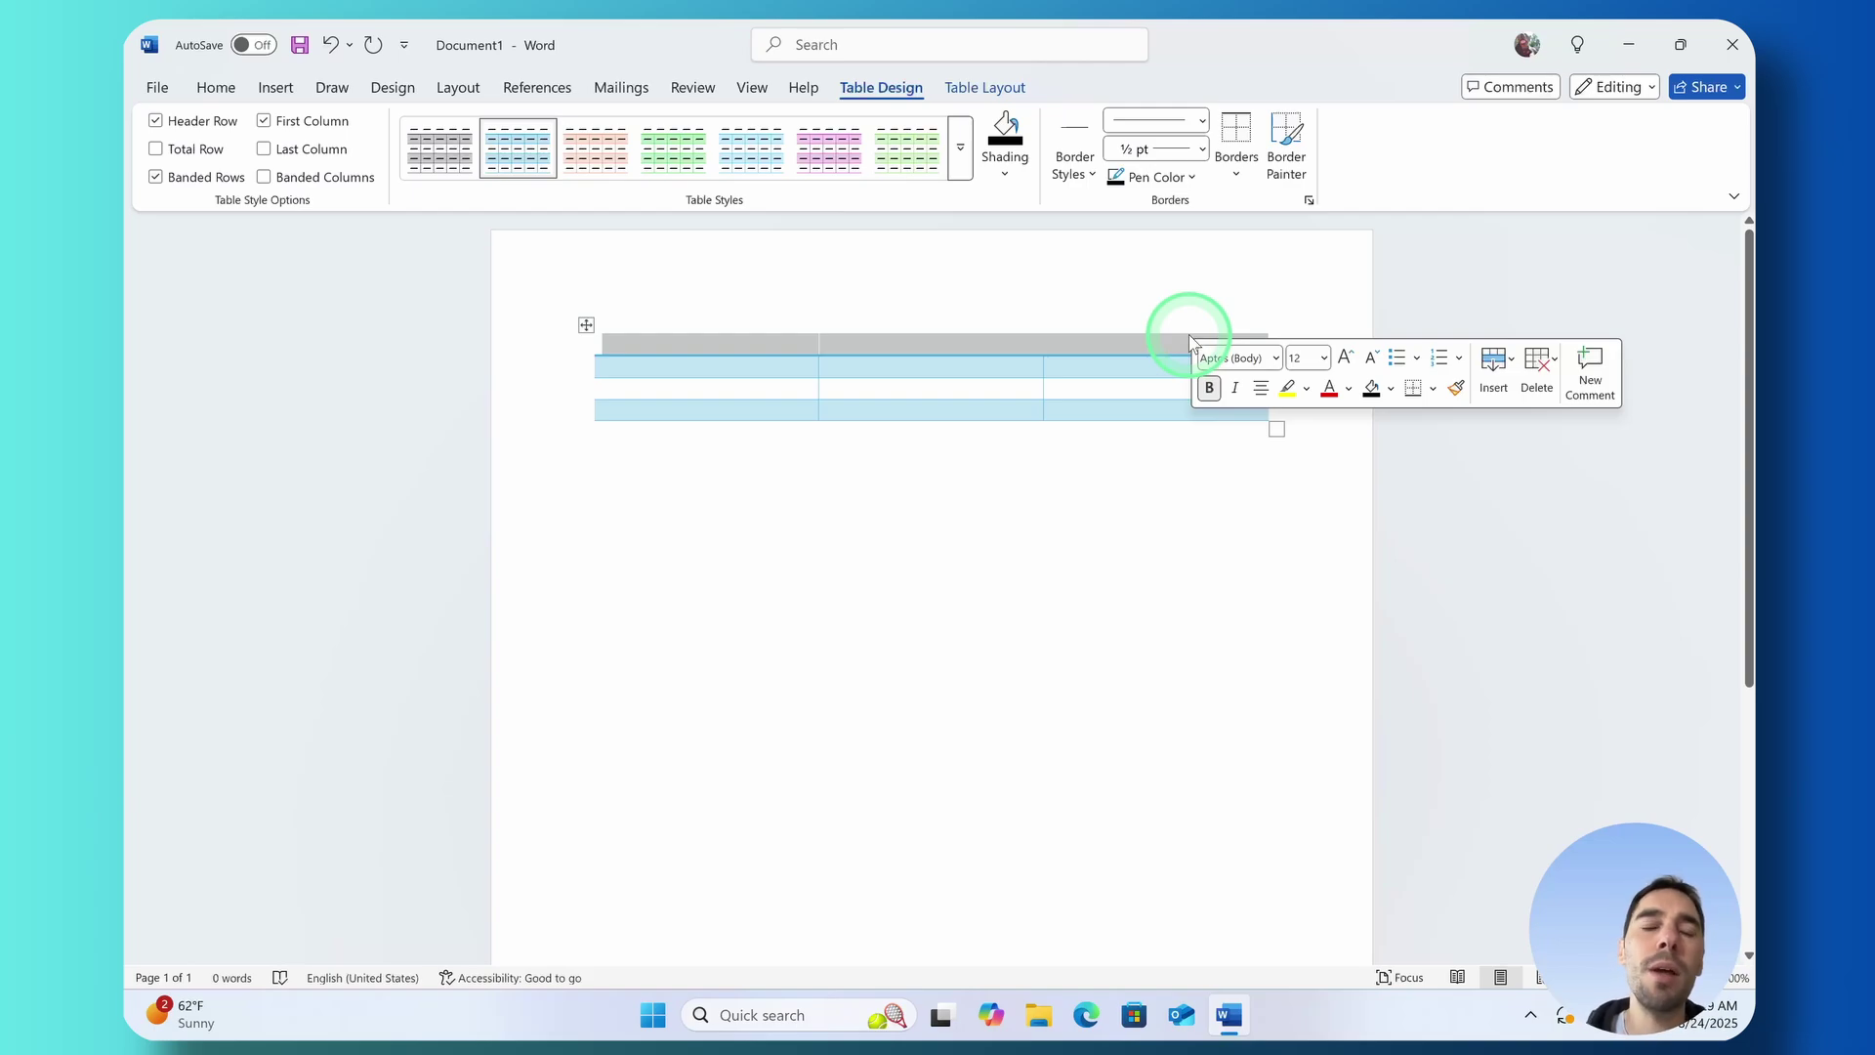
left_click(1113, 460)
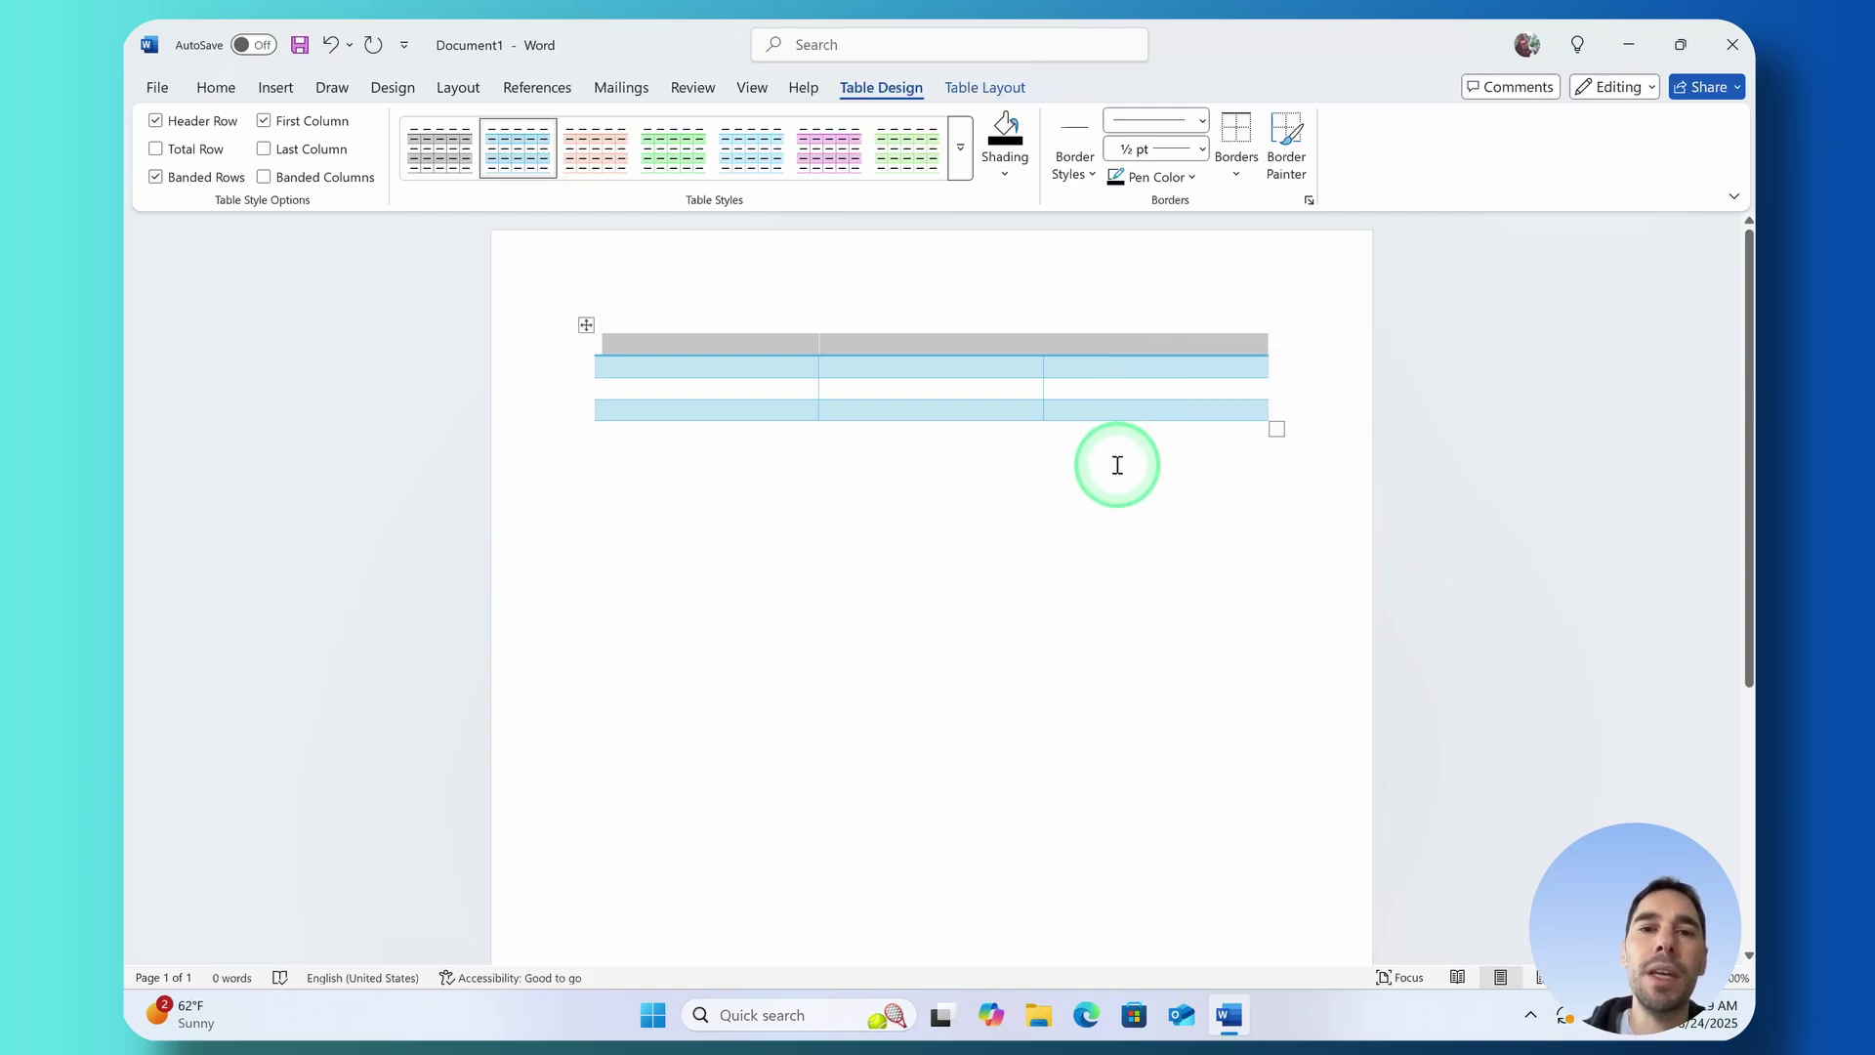
left_click(734, 341)
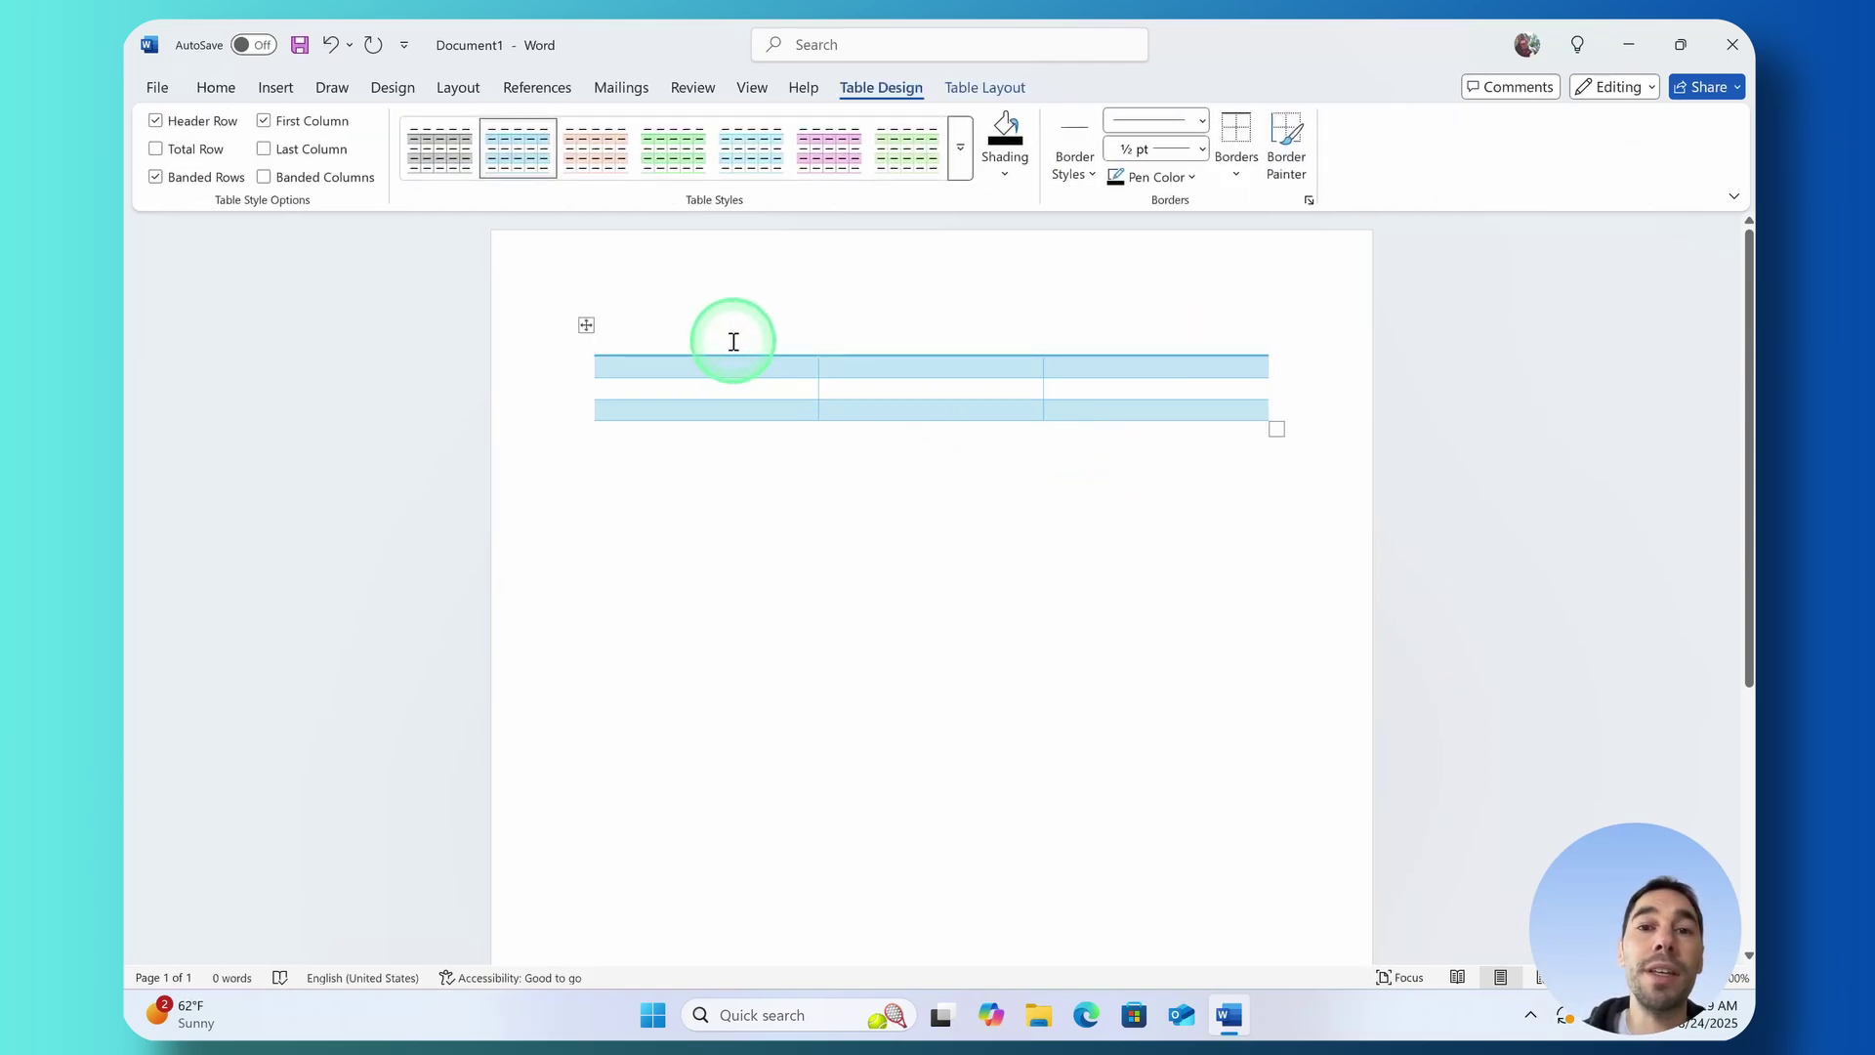
left_click_drag(727, 342, 1249, 400)
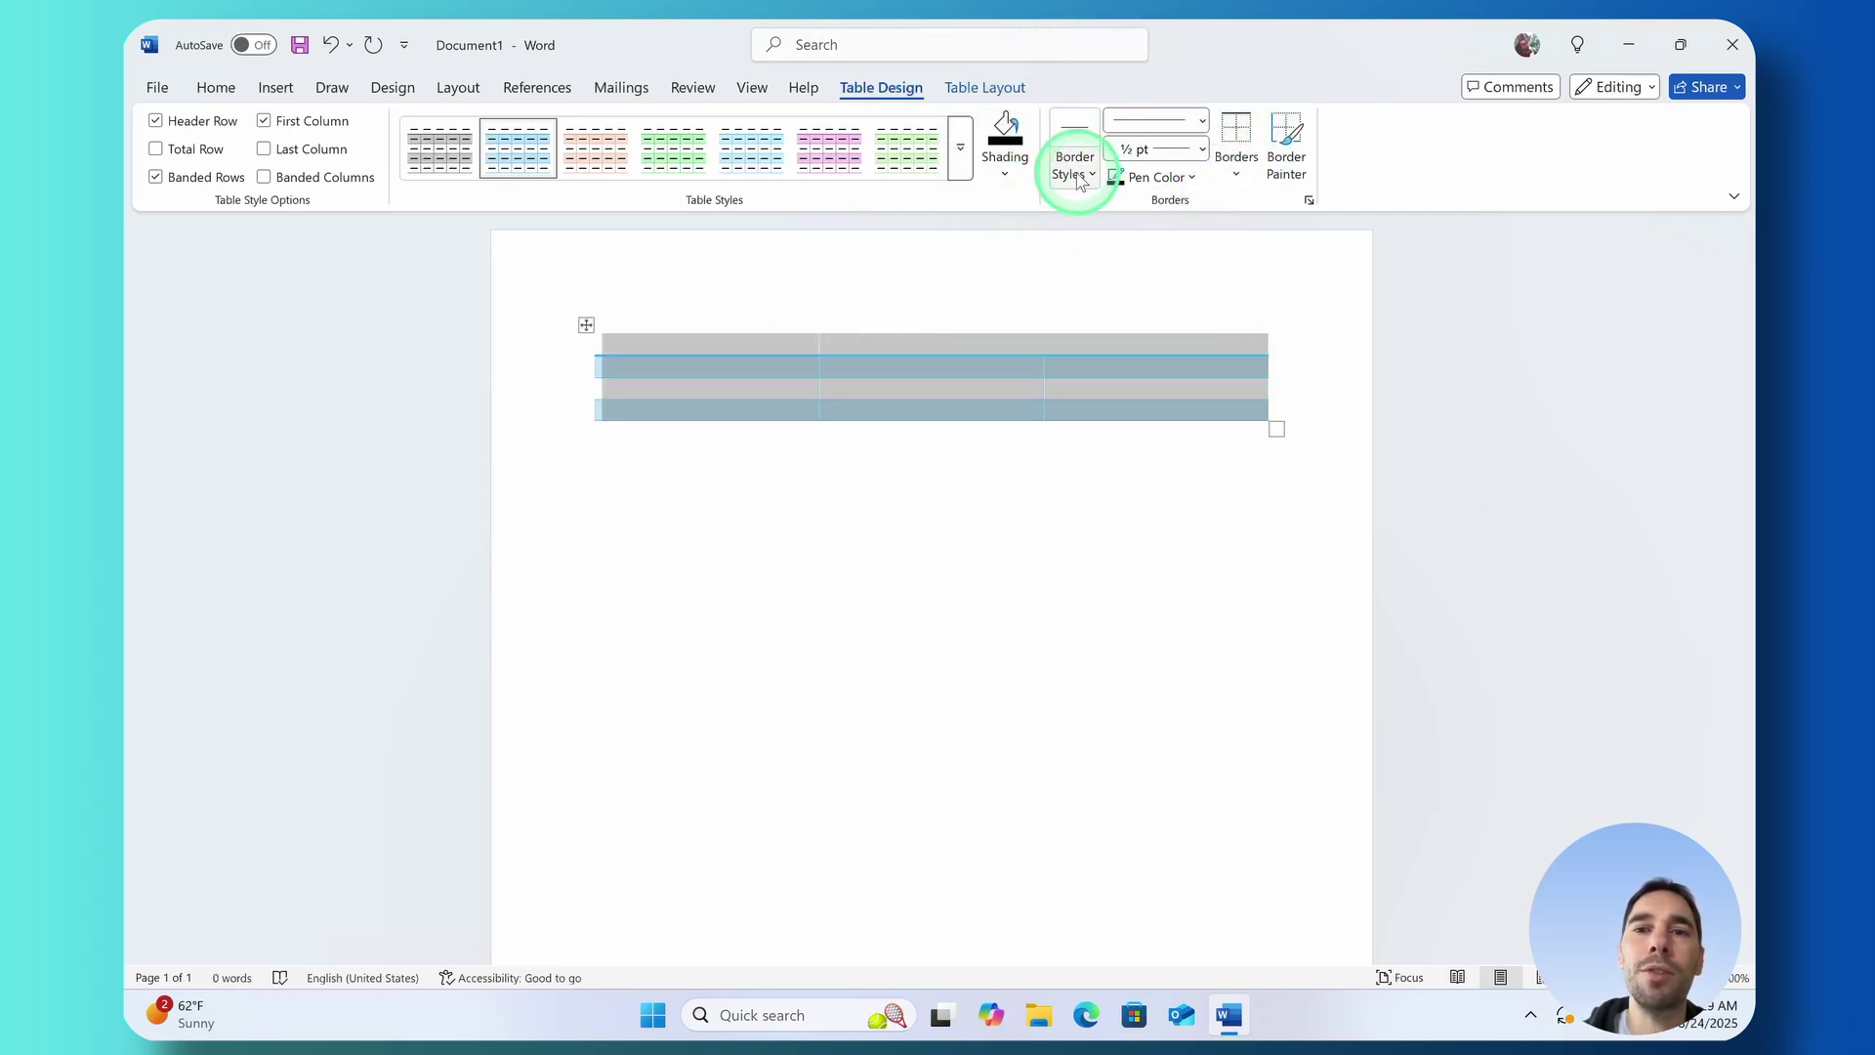
left_click(1236, 173)
left_click(1297, 208)
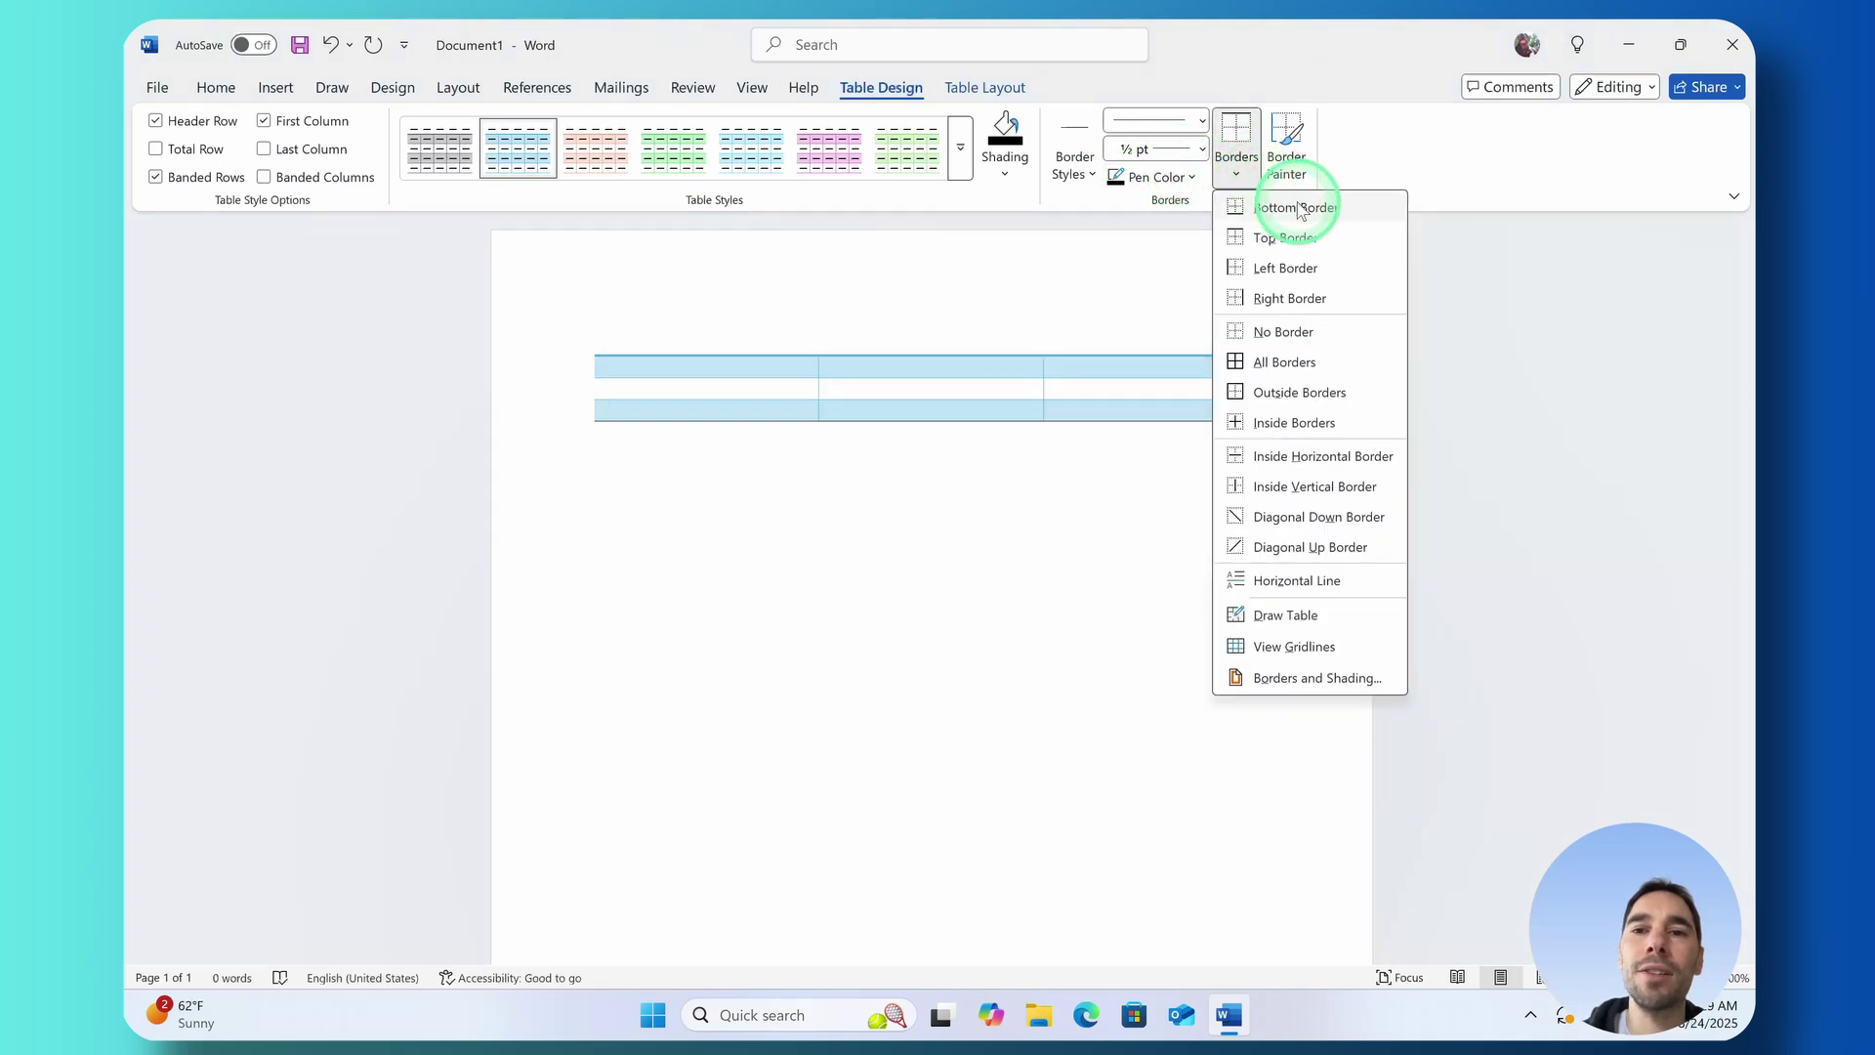
left_click(1287, 238)
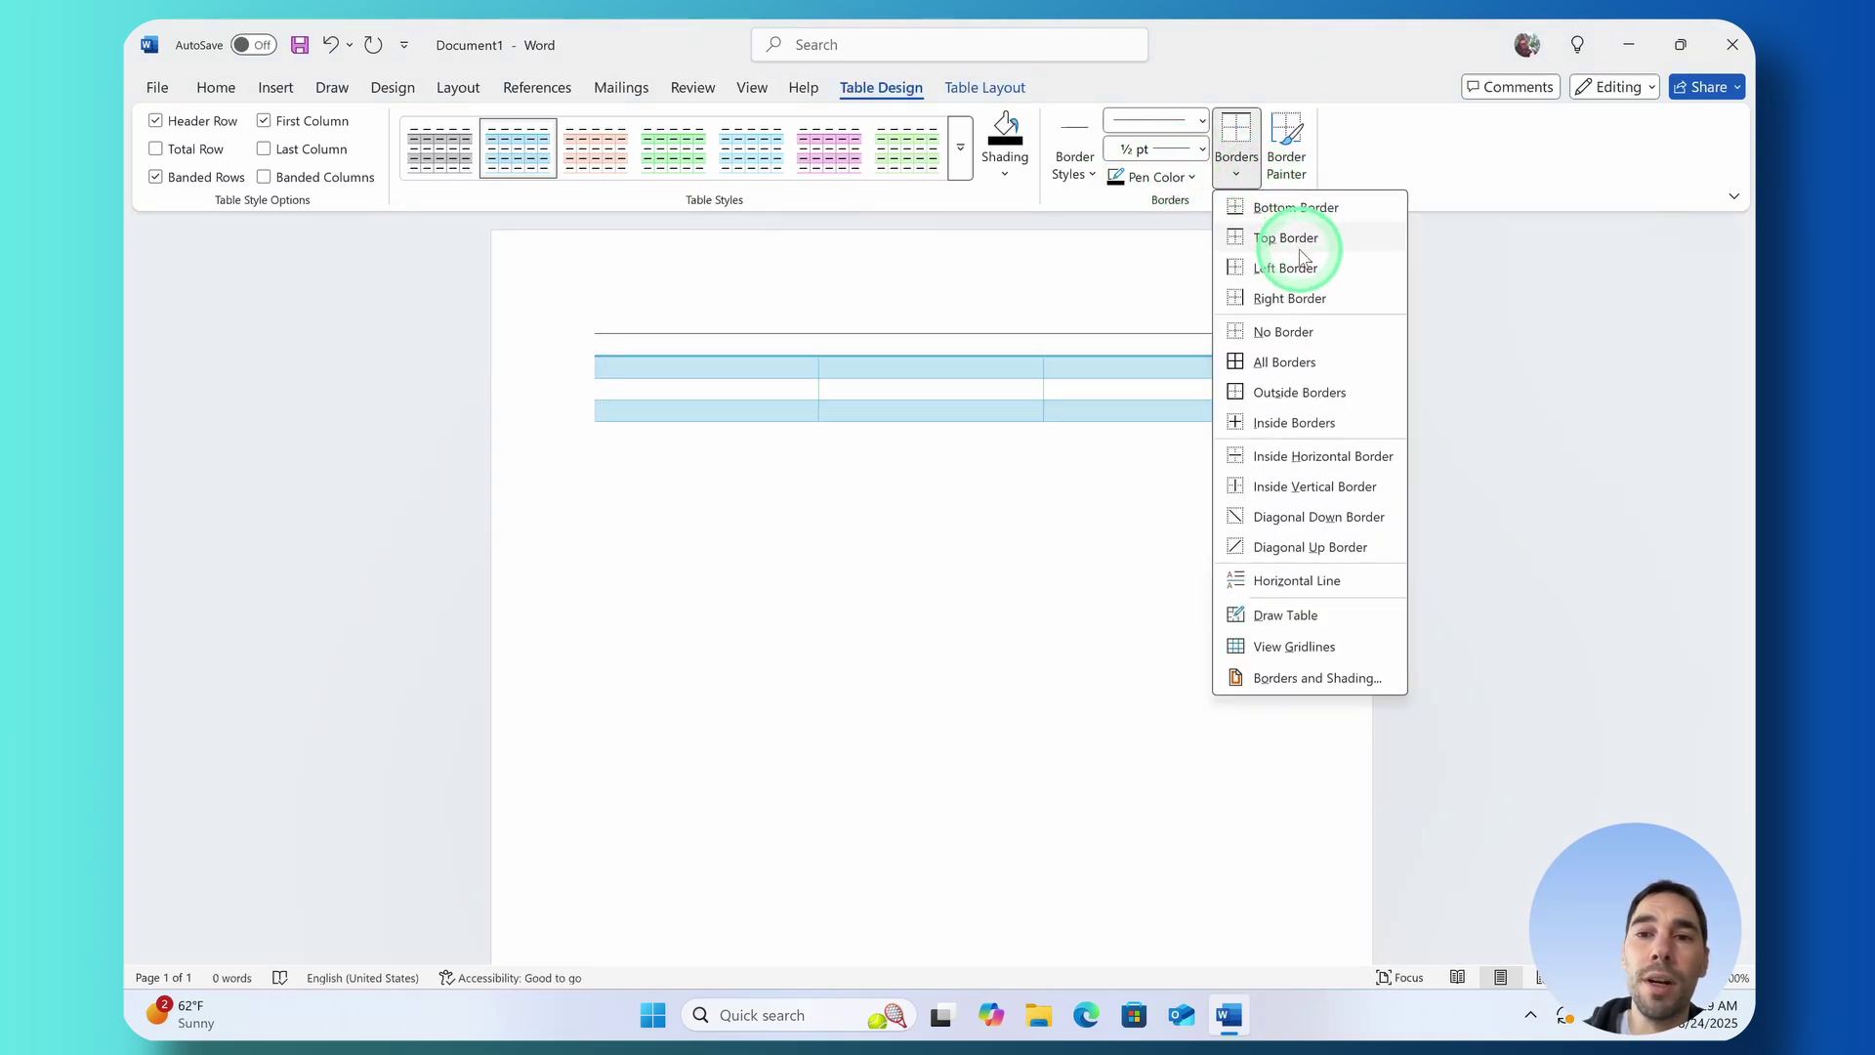
left_click(1302, 364)
left_click(1109, 548)
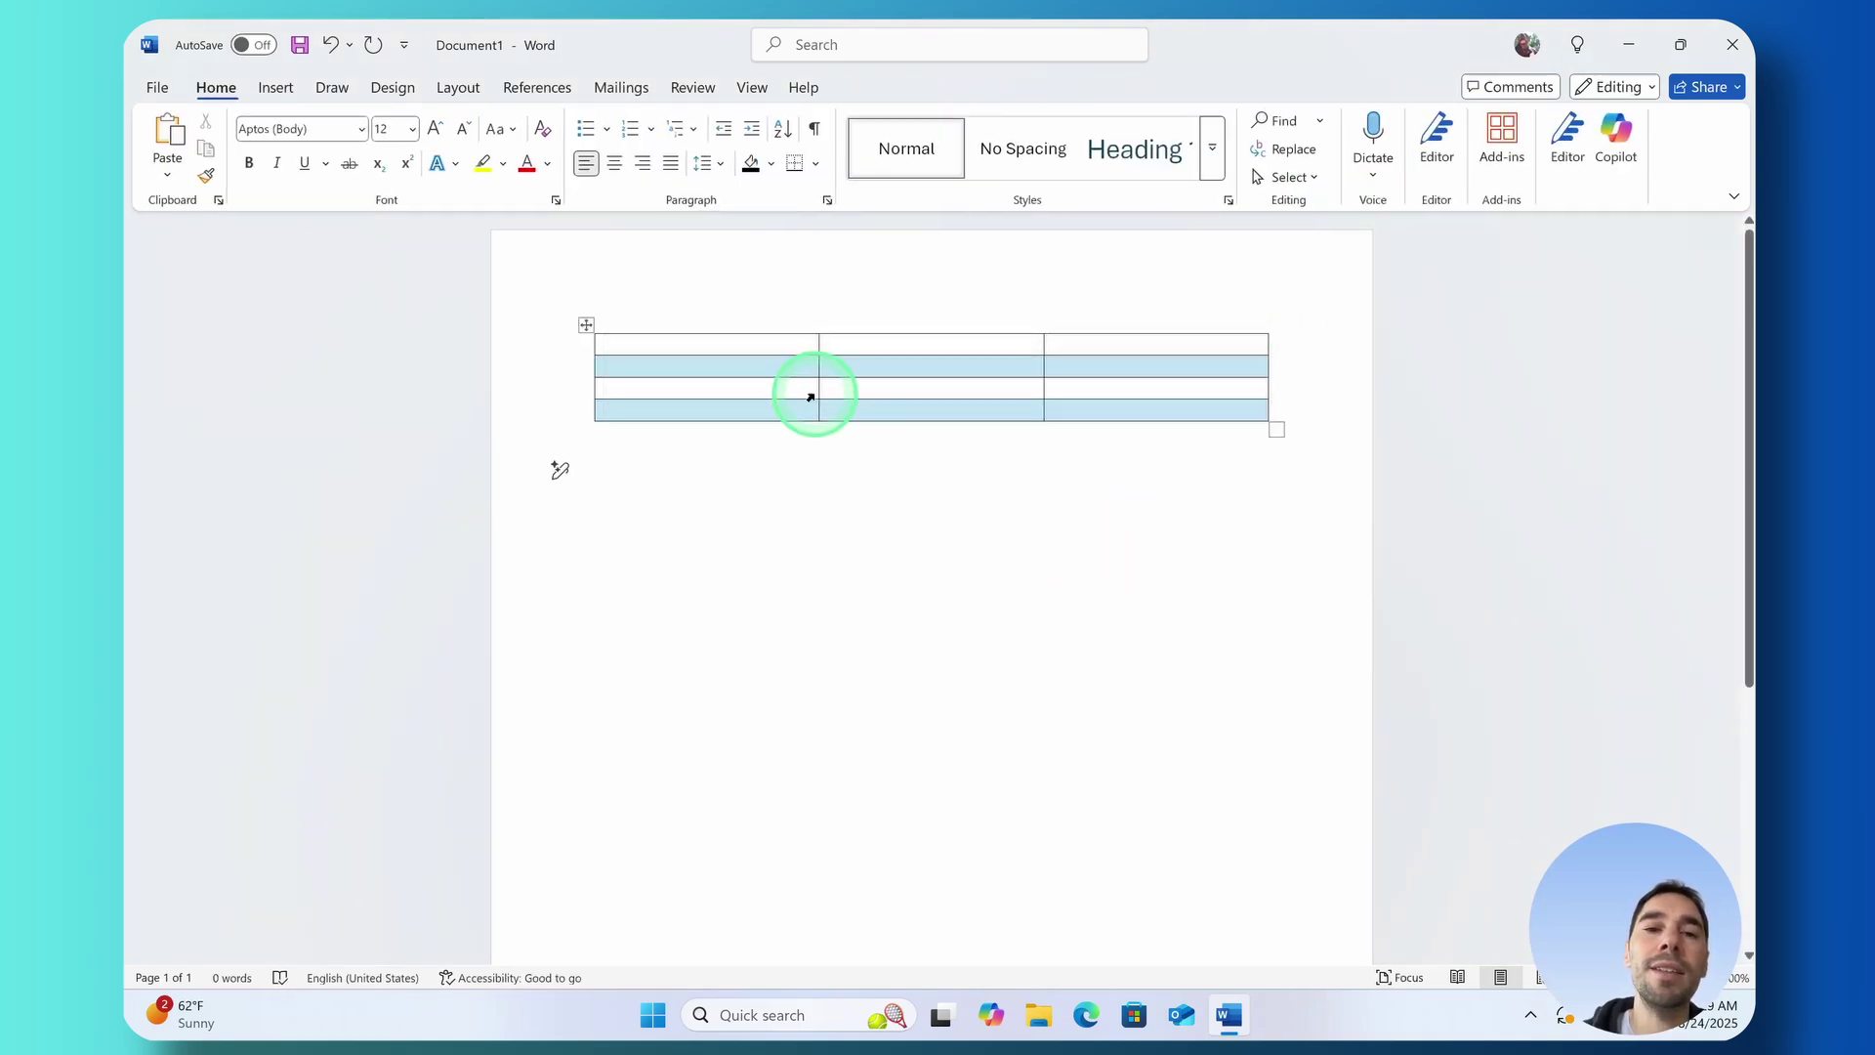
left_click_drag(761, 351, 1162, 415)
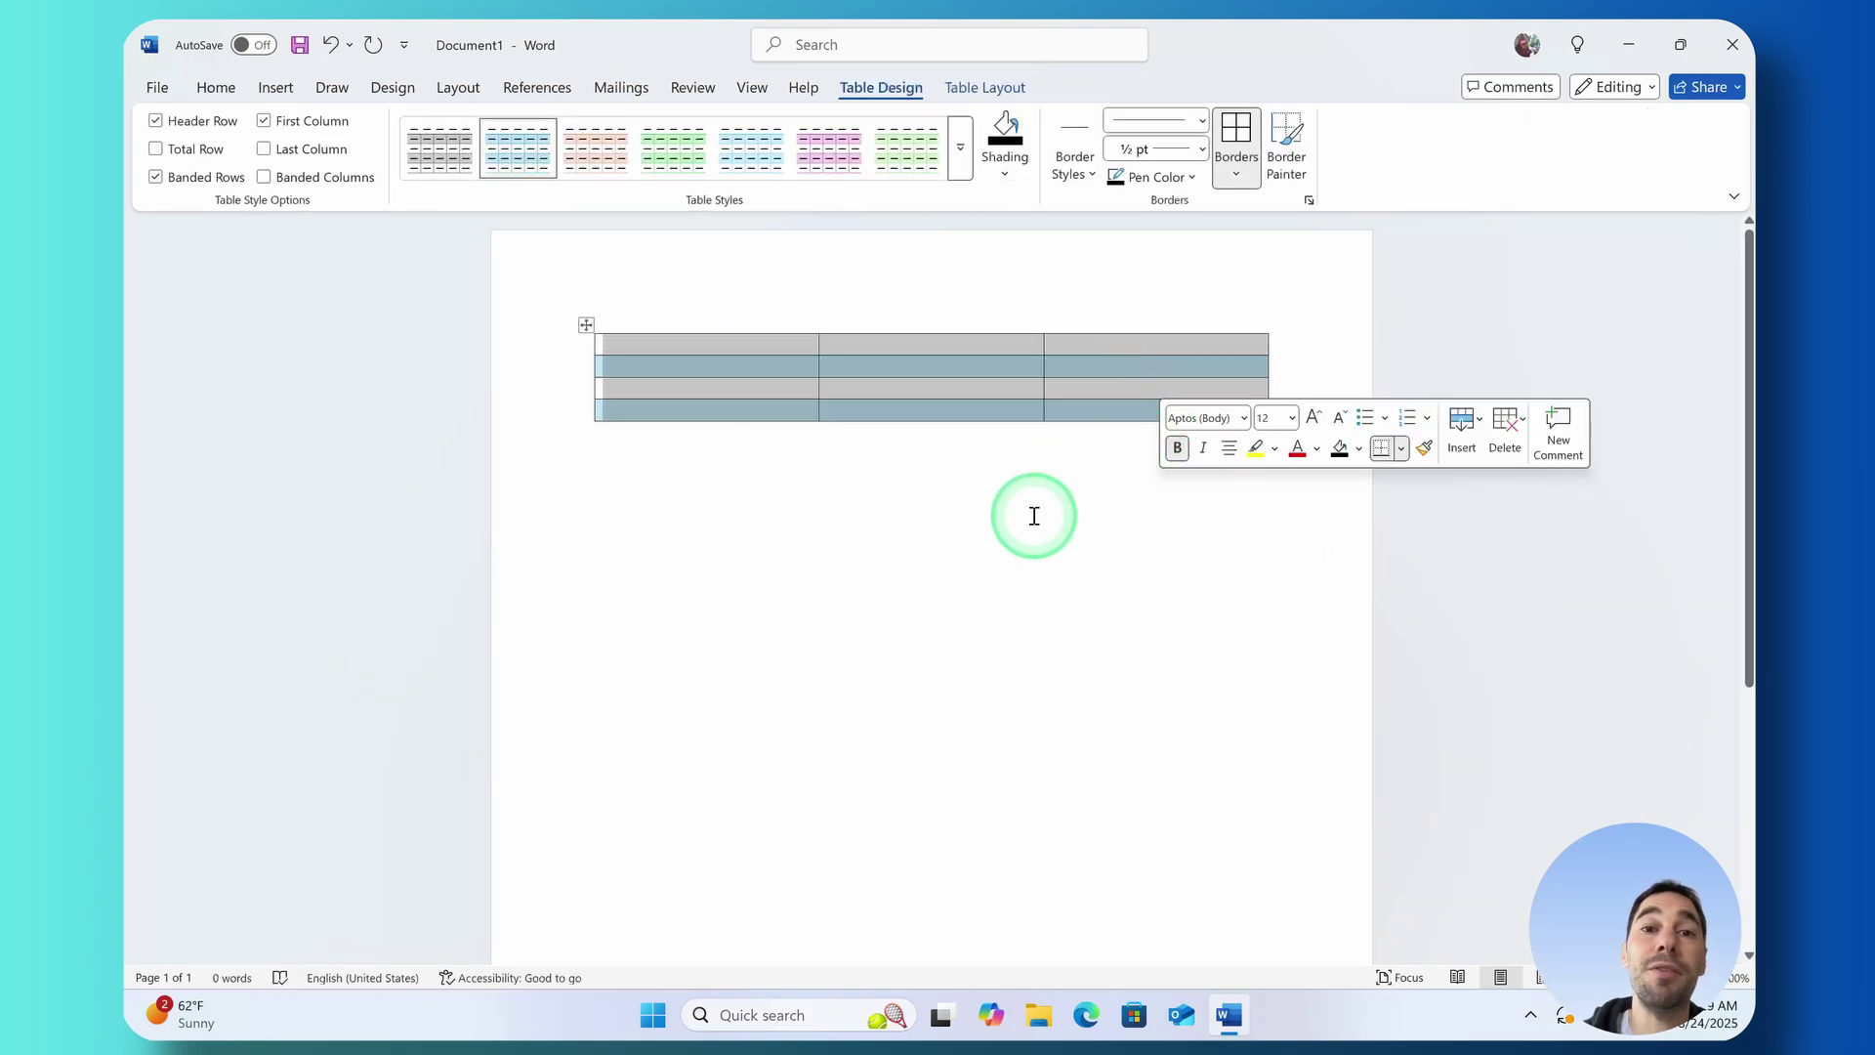
left_click(1039, 508)
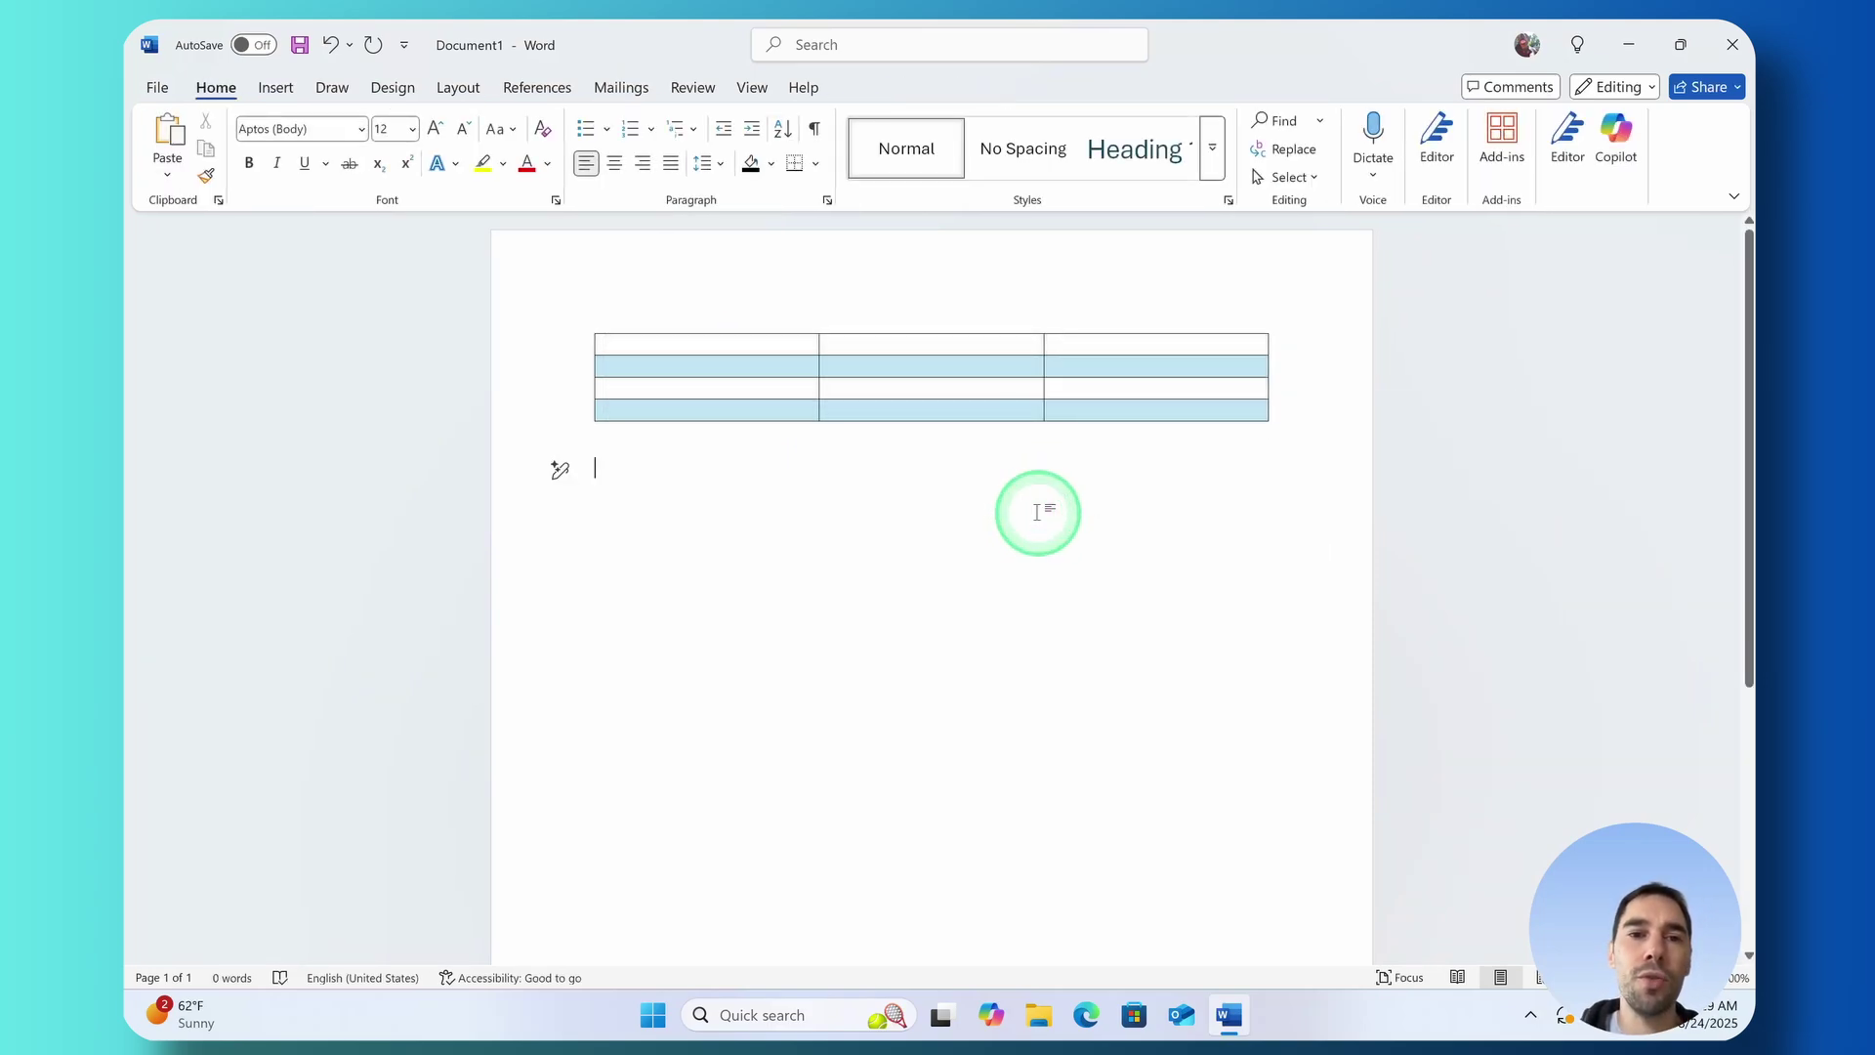
Undo the All Borders gridlines and select the table's top row
key("ctrl+z")
left_click(846, 472)
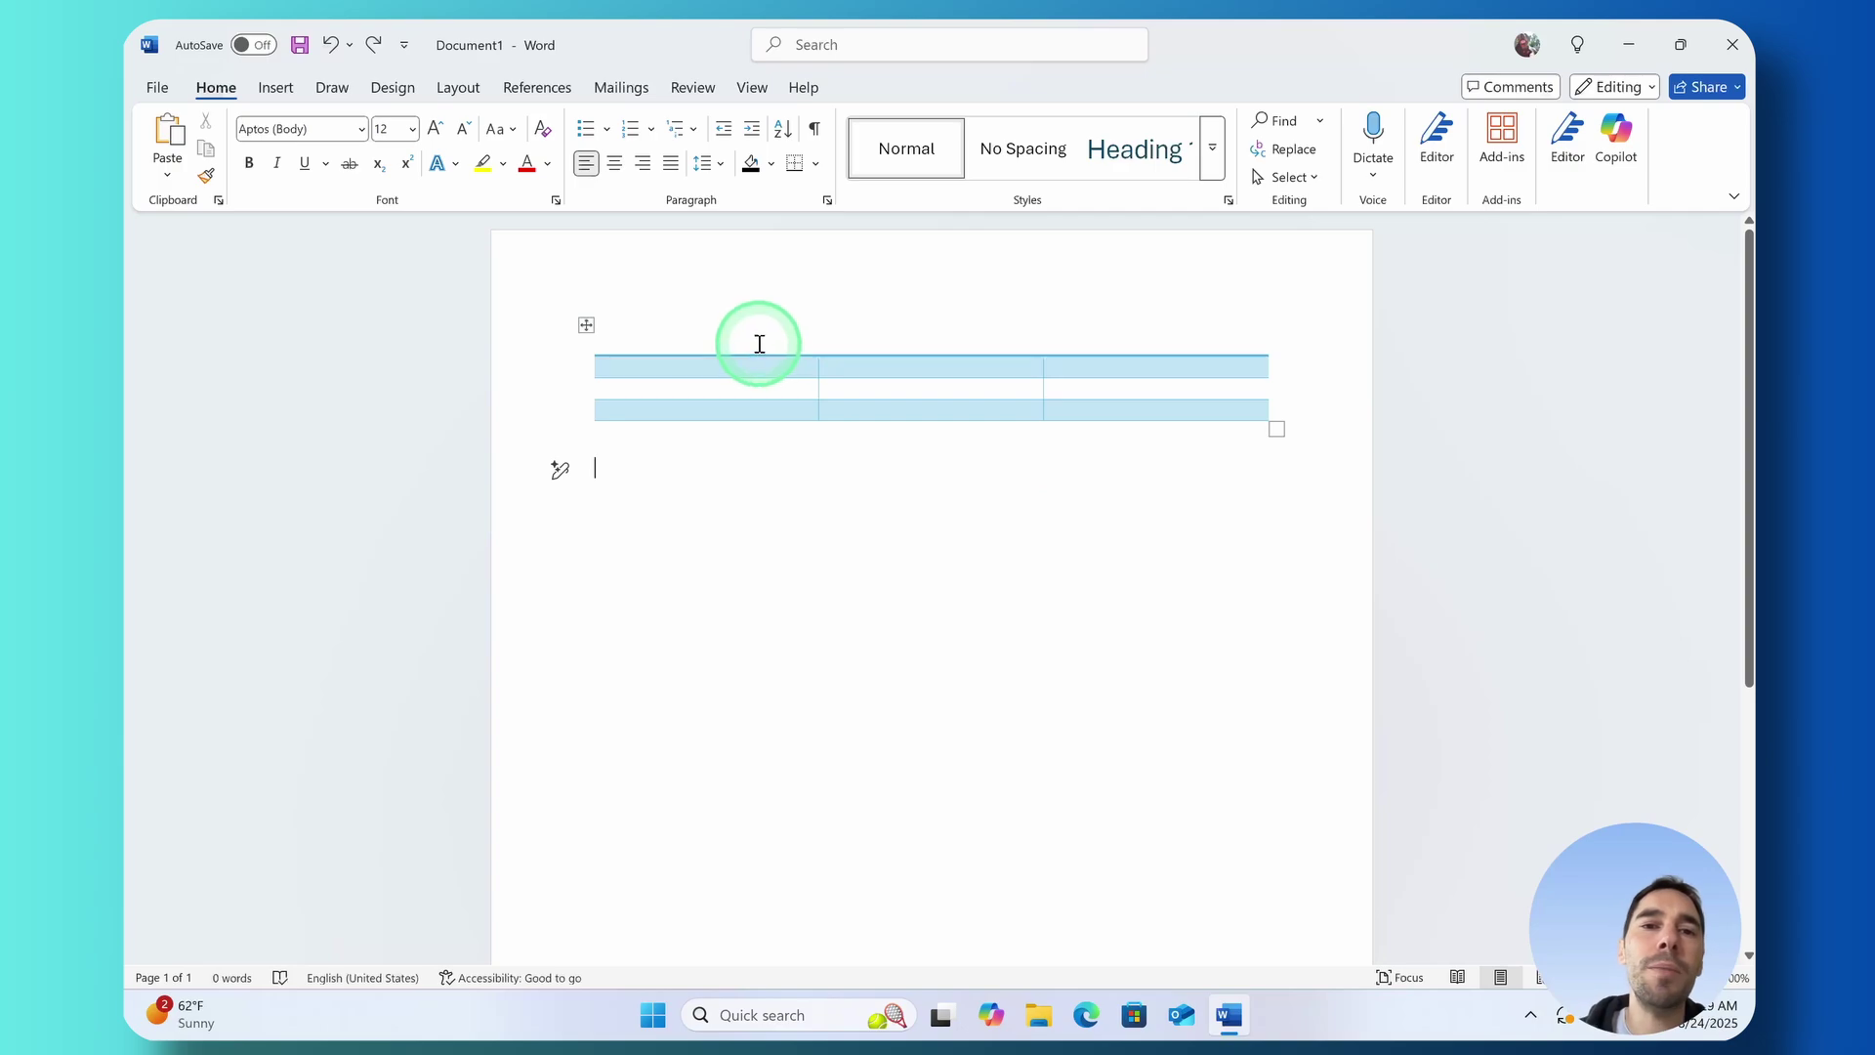
left_click_drag(759, 344, 1169, 347)
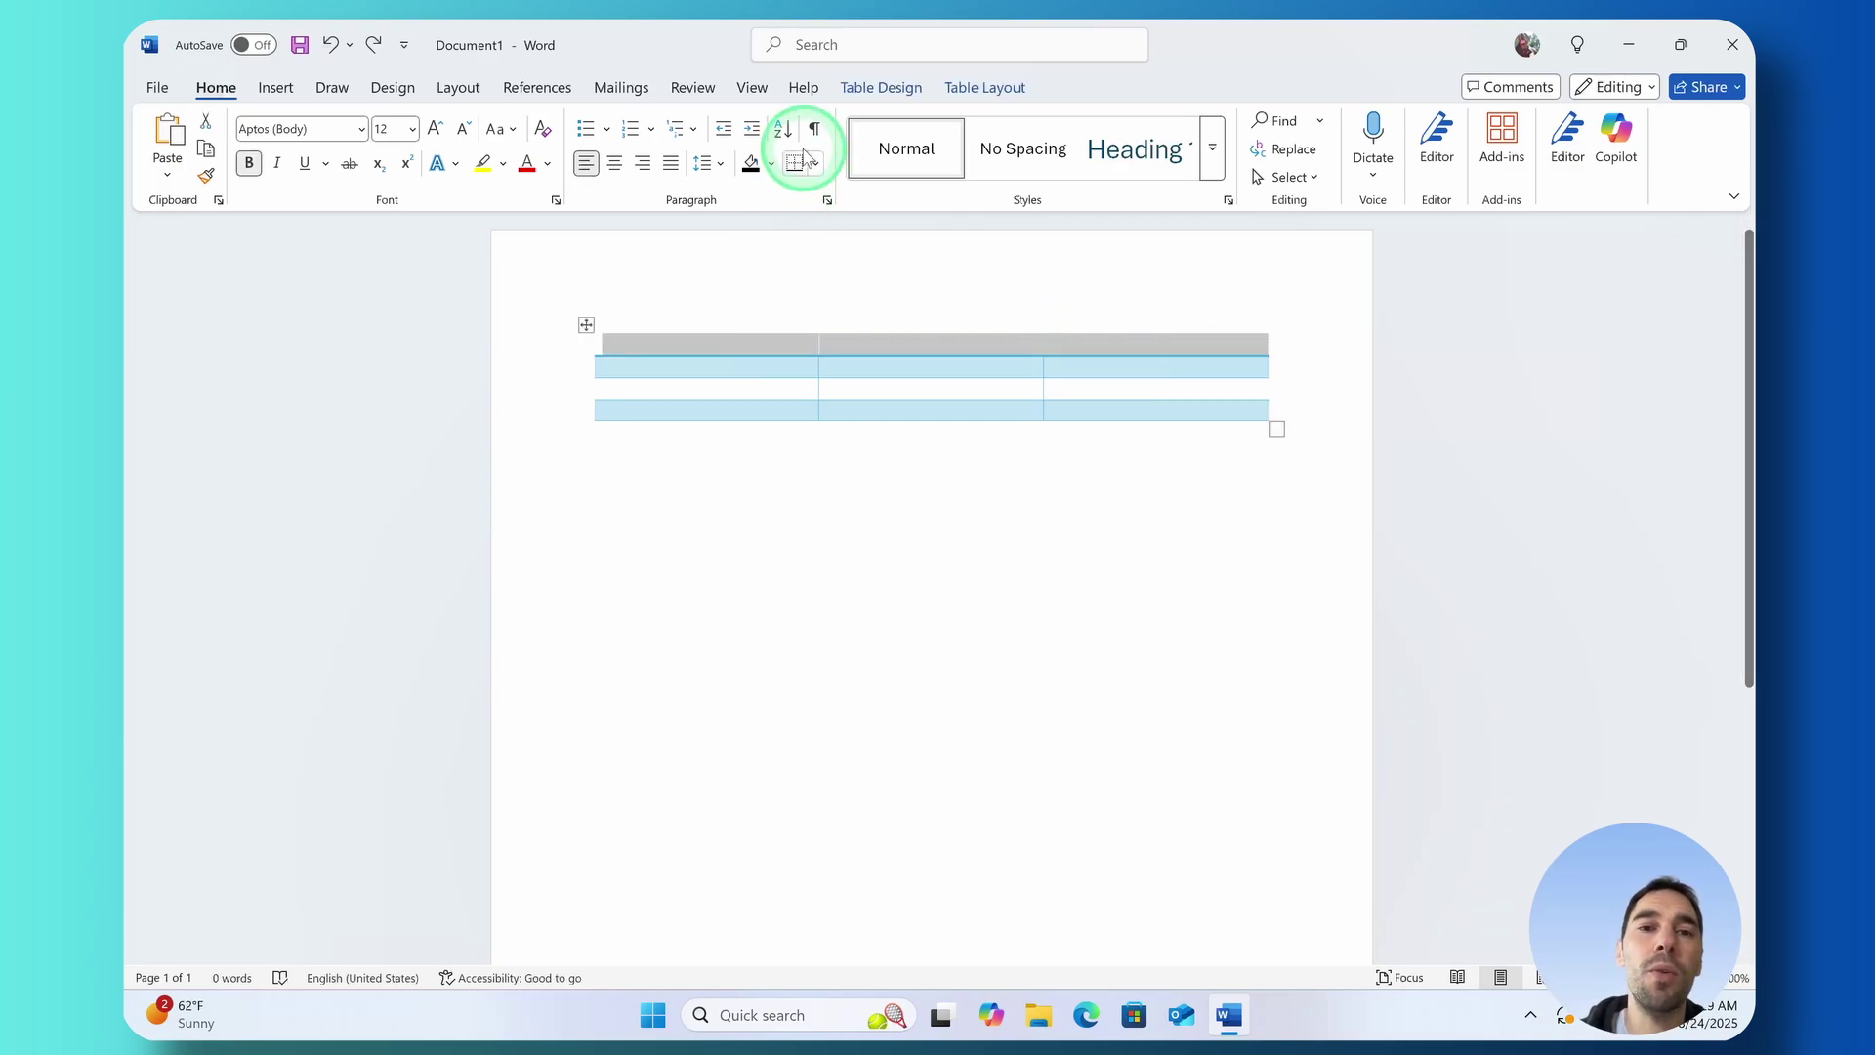
left_click(881, 87)
left_click_drag(739, 347, 1102, 352)
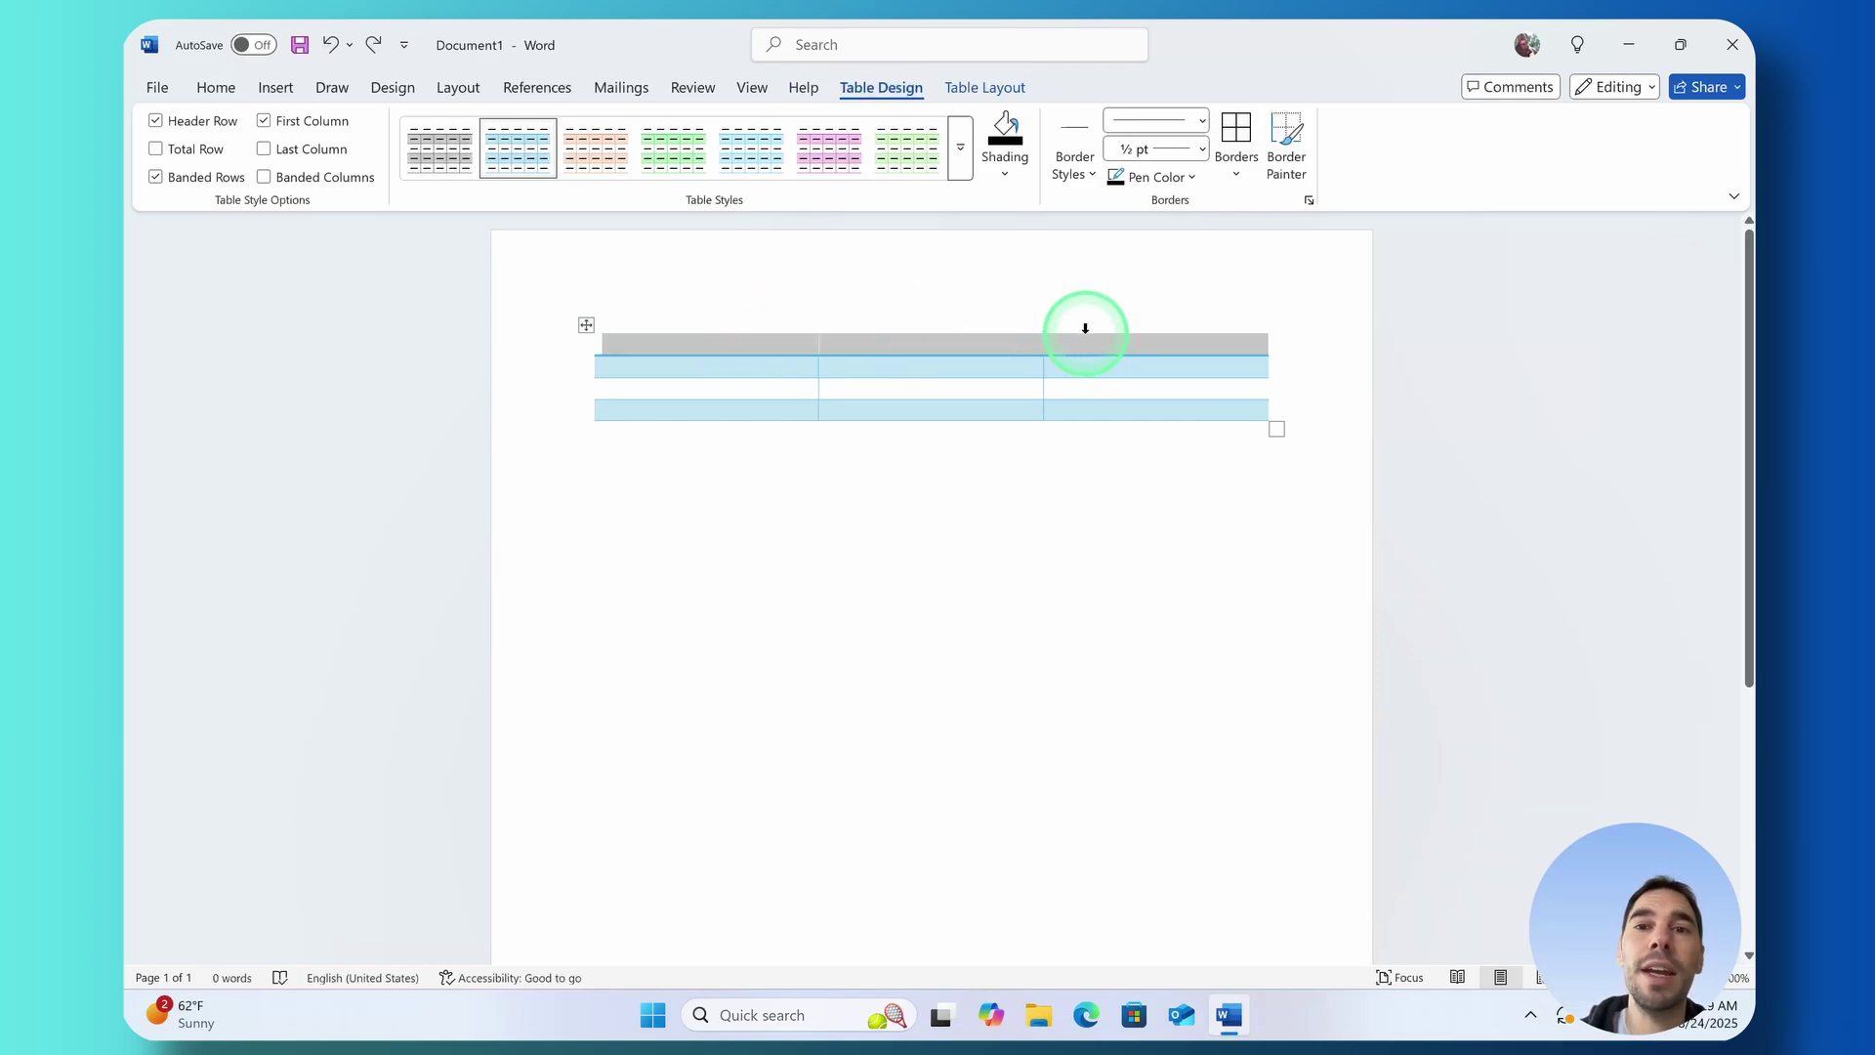
Give the top row a left border, a right border and a top border
left_click(1244, 175)
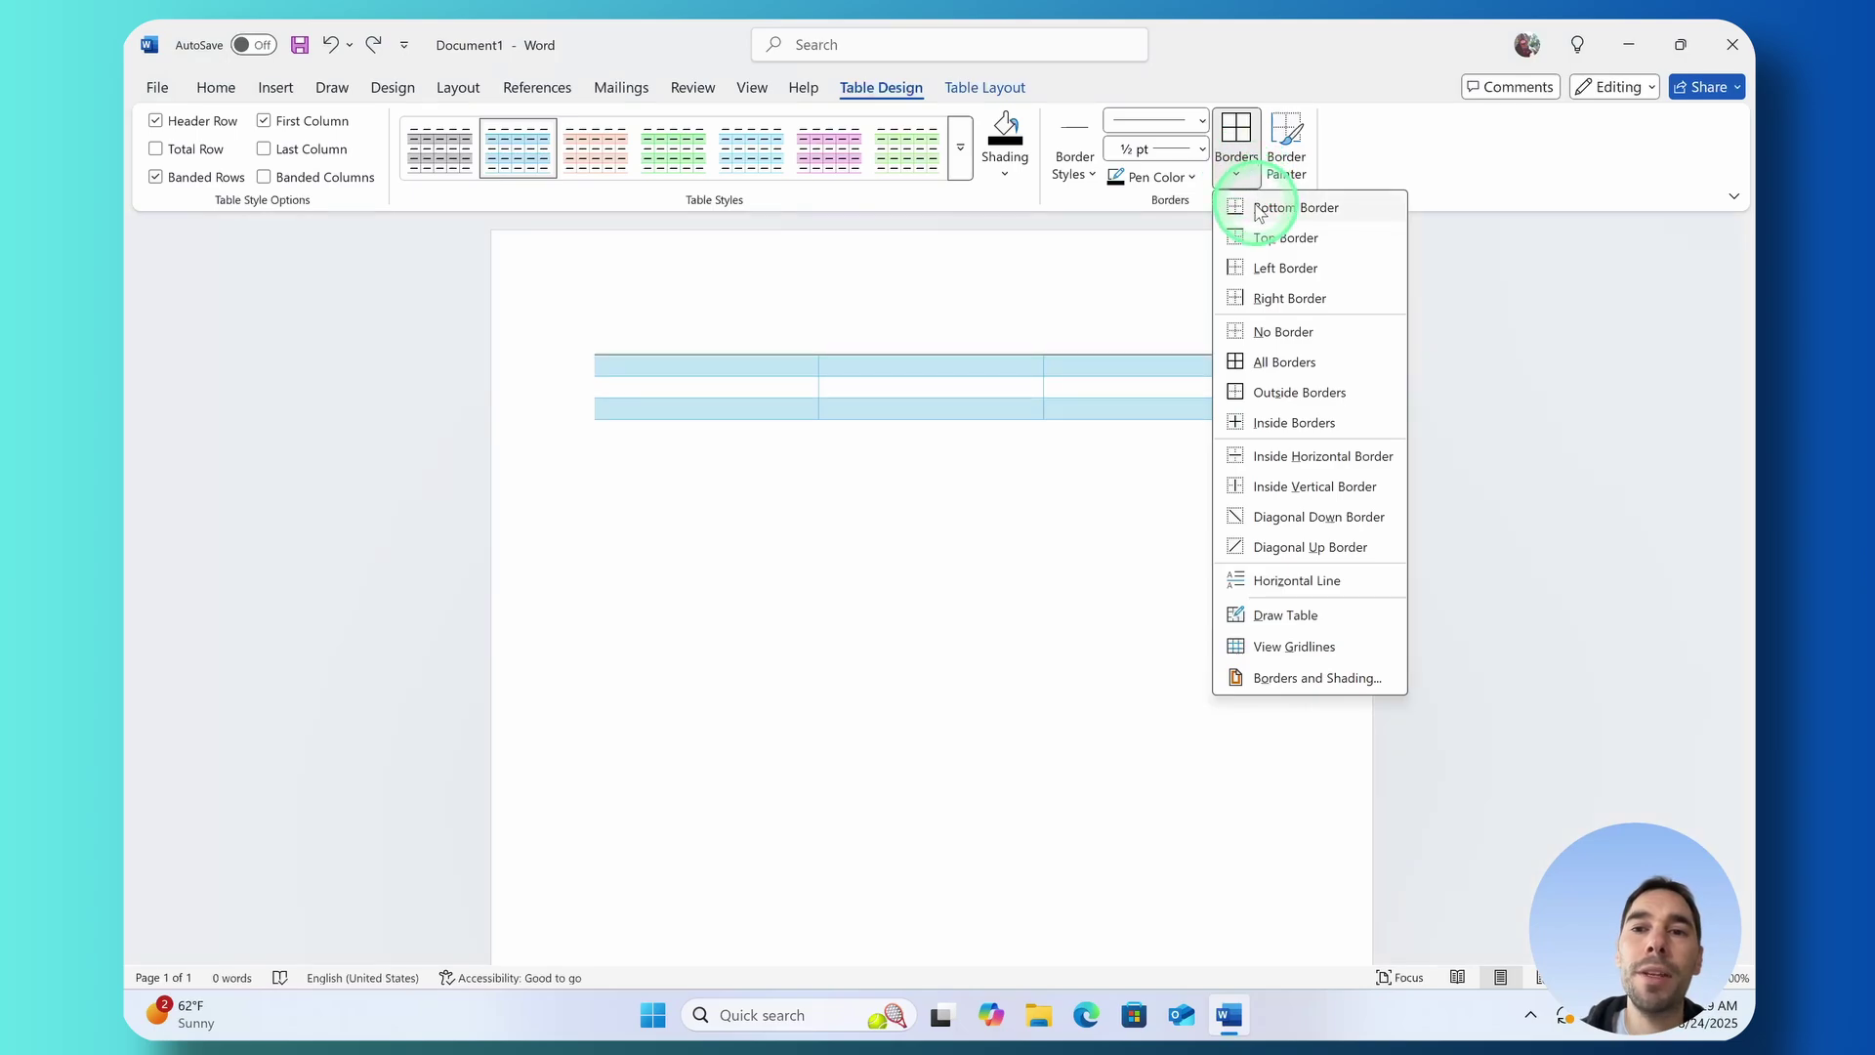
left_click(1262, 268)
left_click(1235, 172)
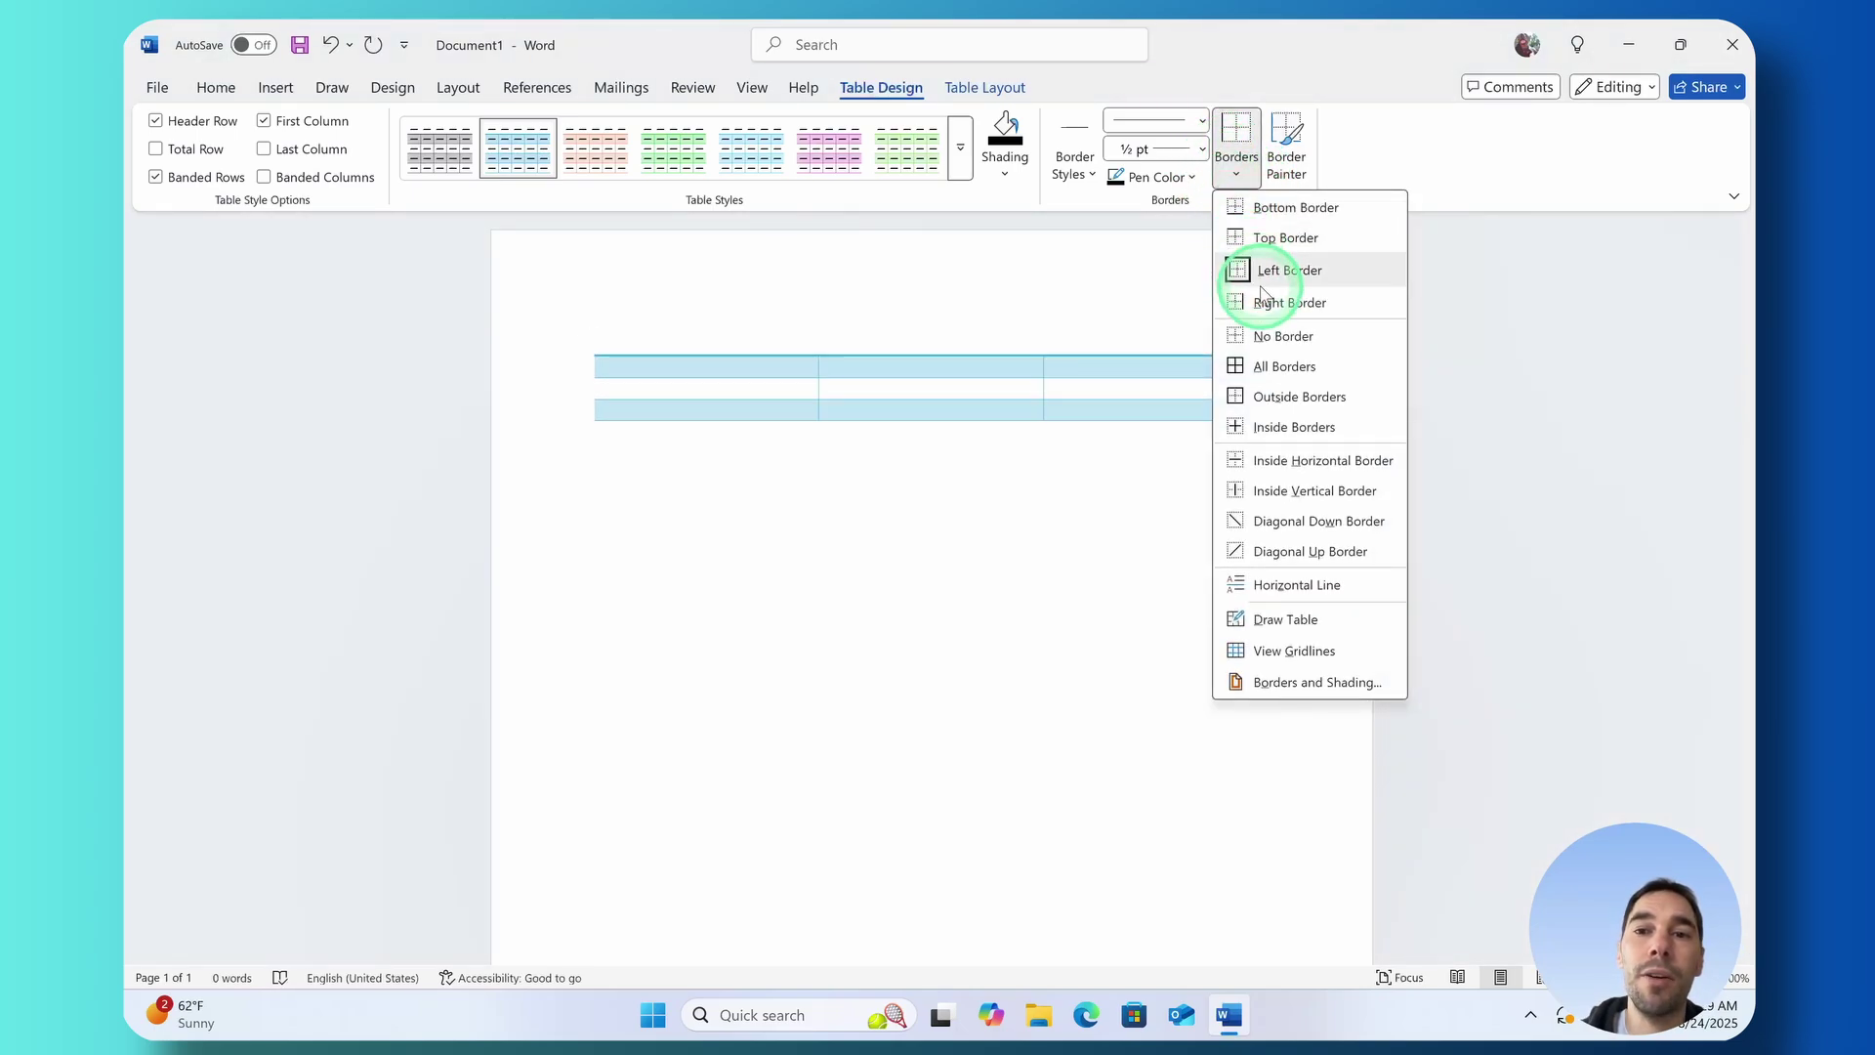
left_click(1262, 293)
left_click(1236, 172)
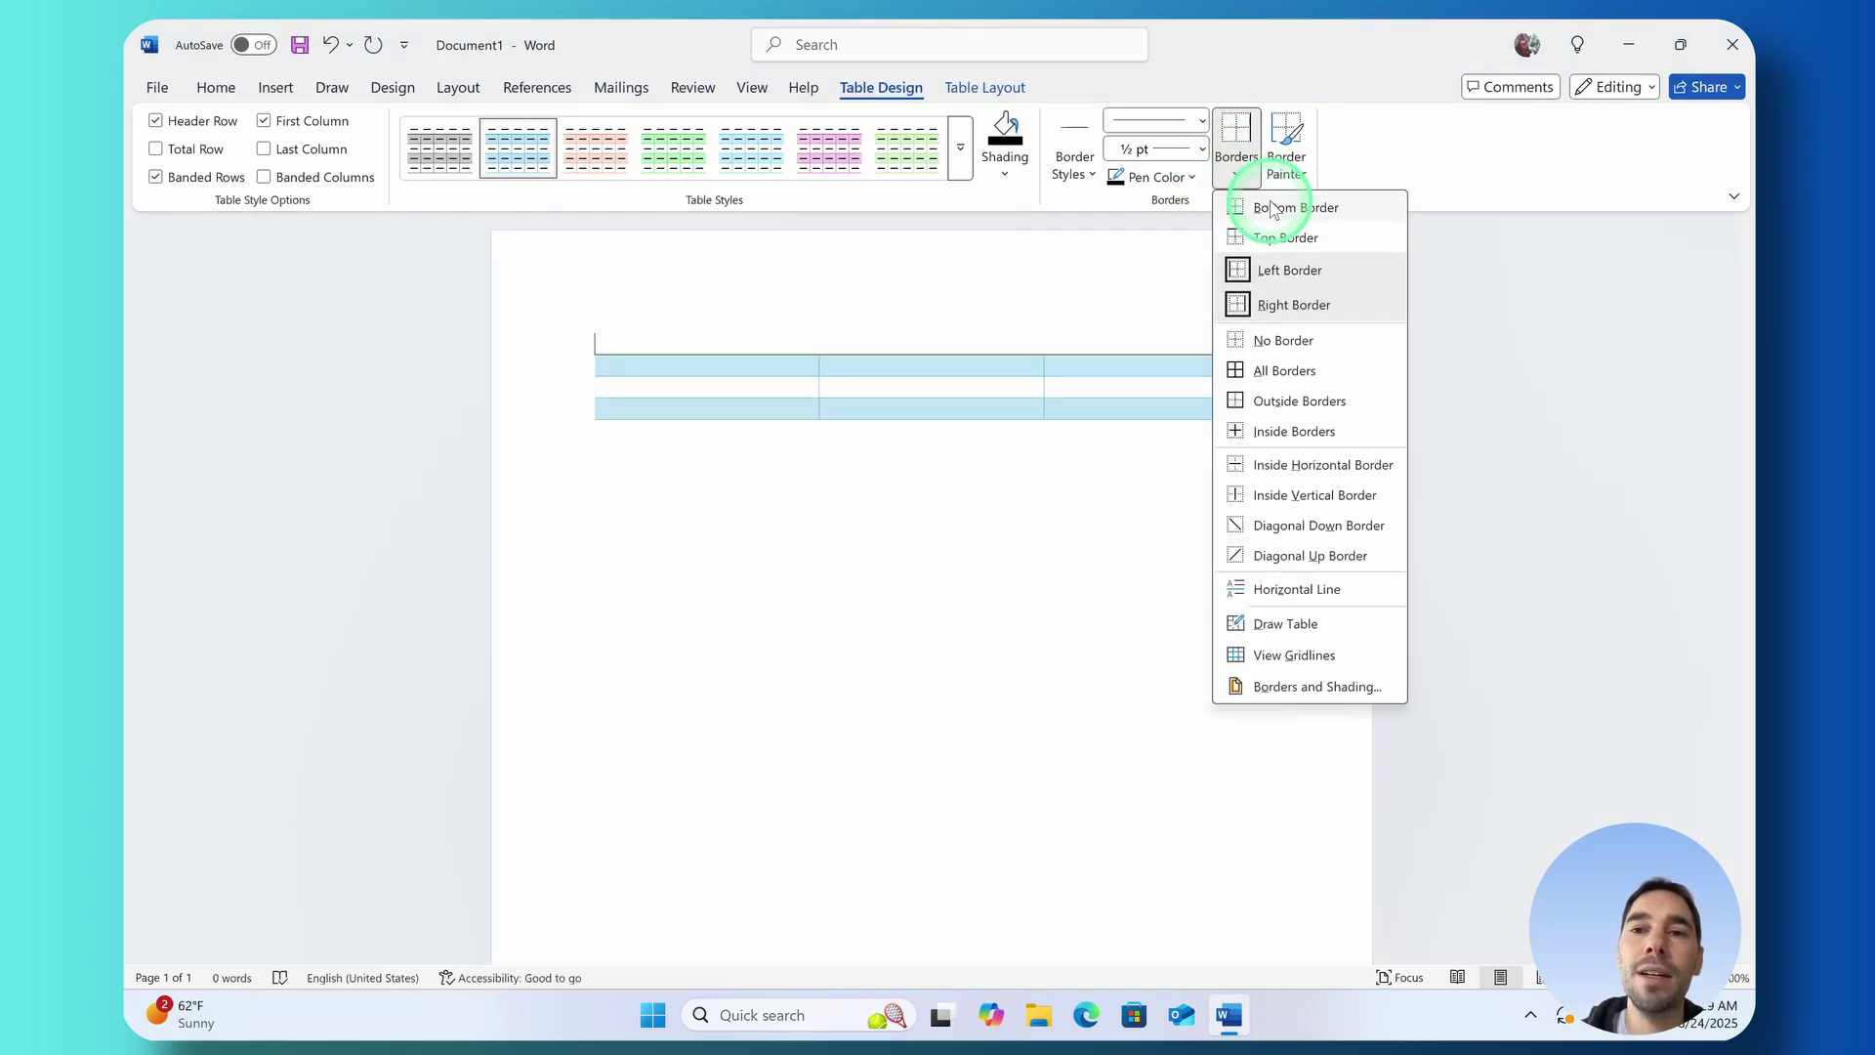
left_click(1269, 237)
left_click(1009, 478)
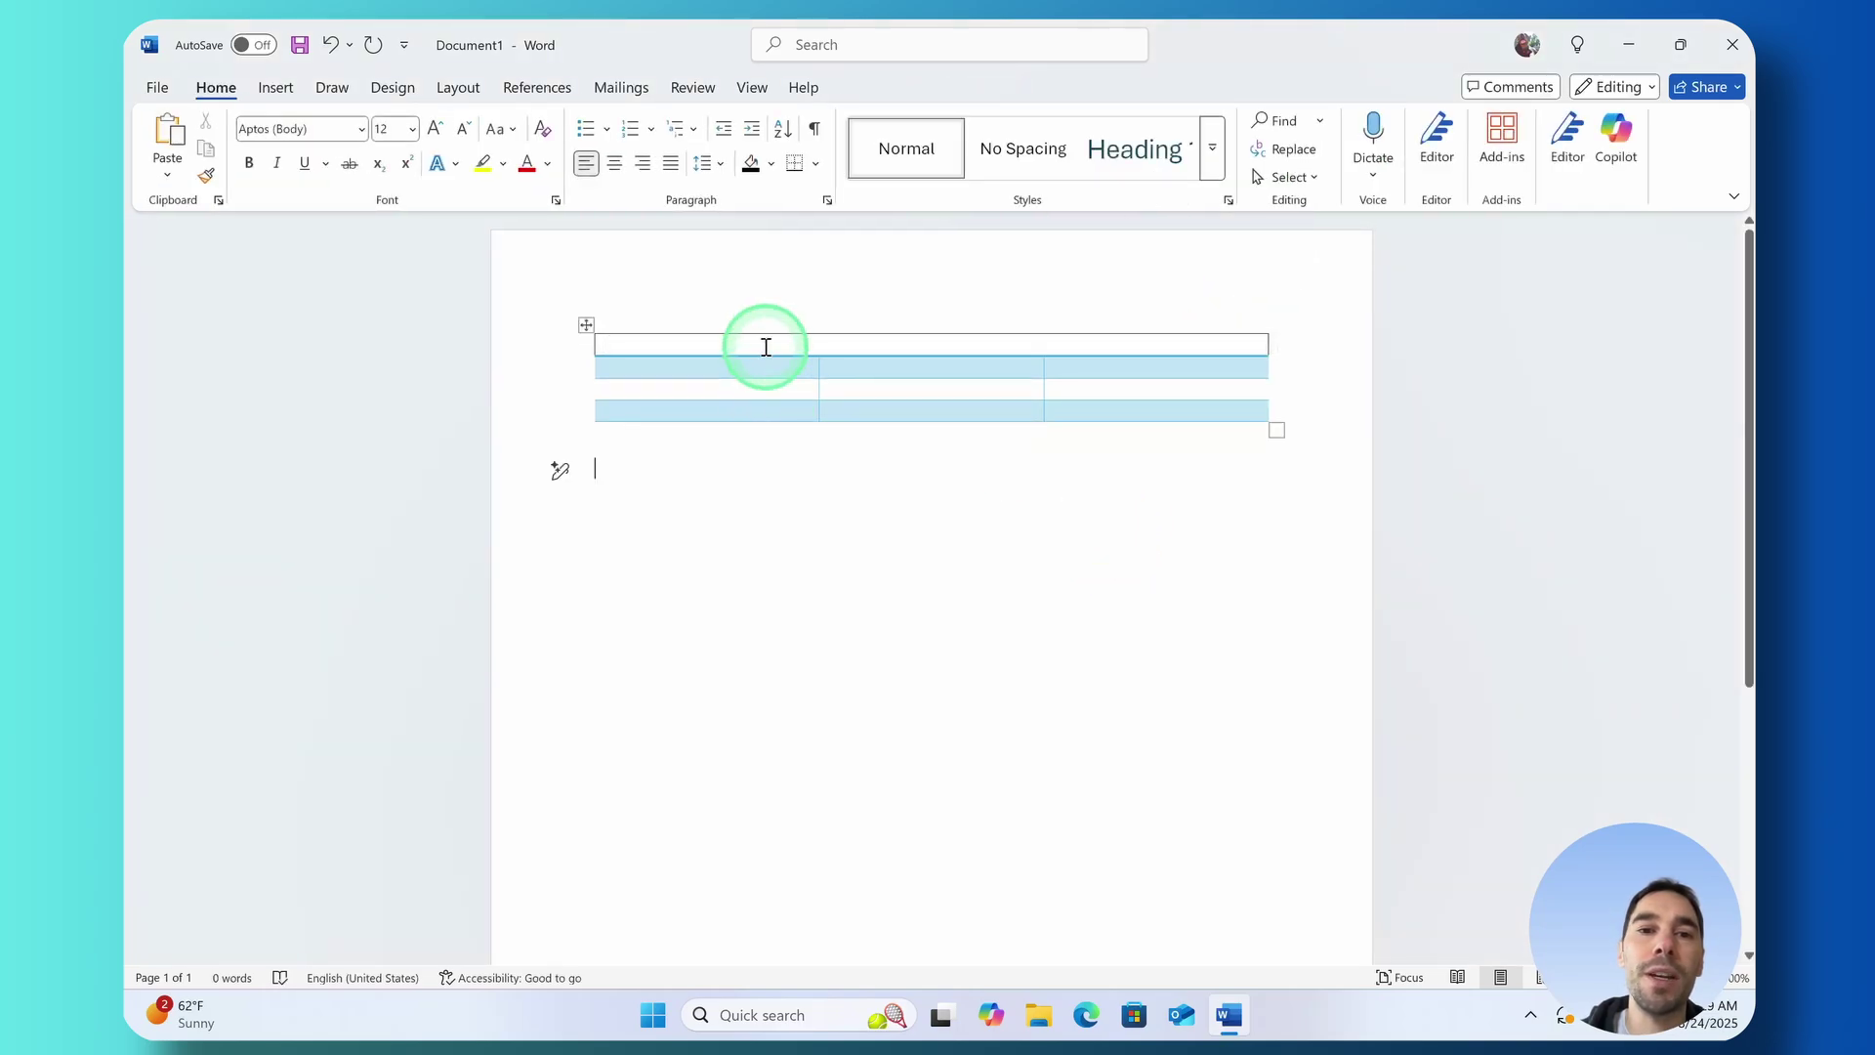
left_click_drag(766, 347, 1151, 343)
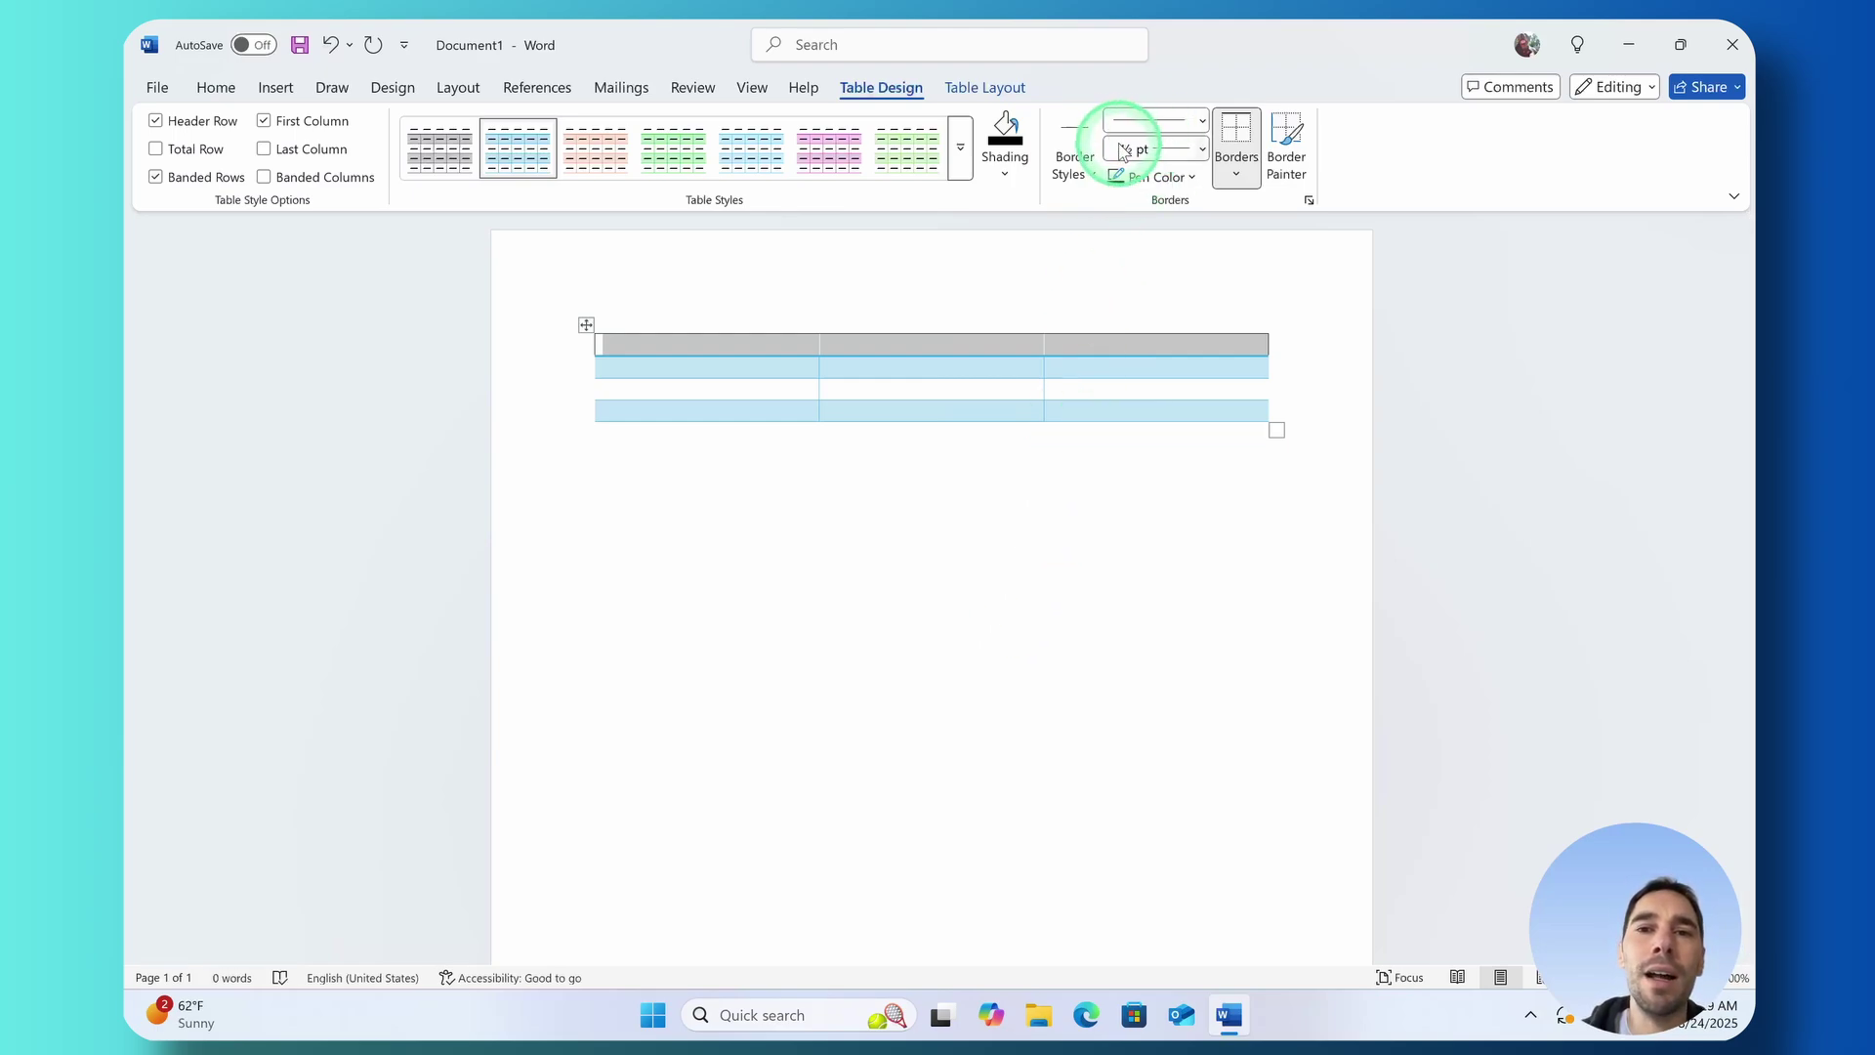
Set the border pen to a solid 1½ pt orange line, leaving Border Painter off
left_click(1203, 125)
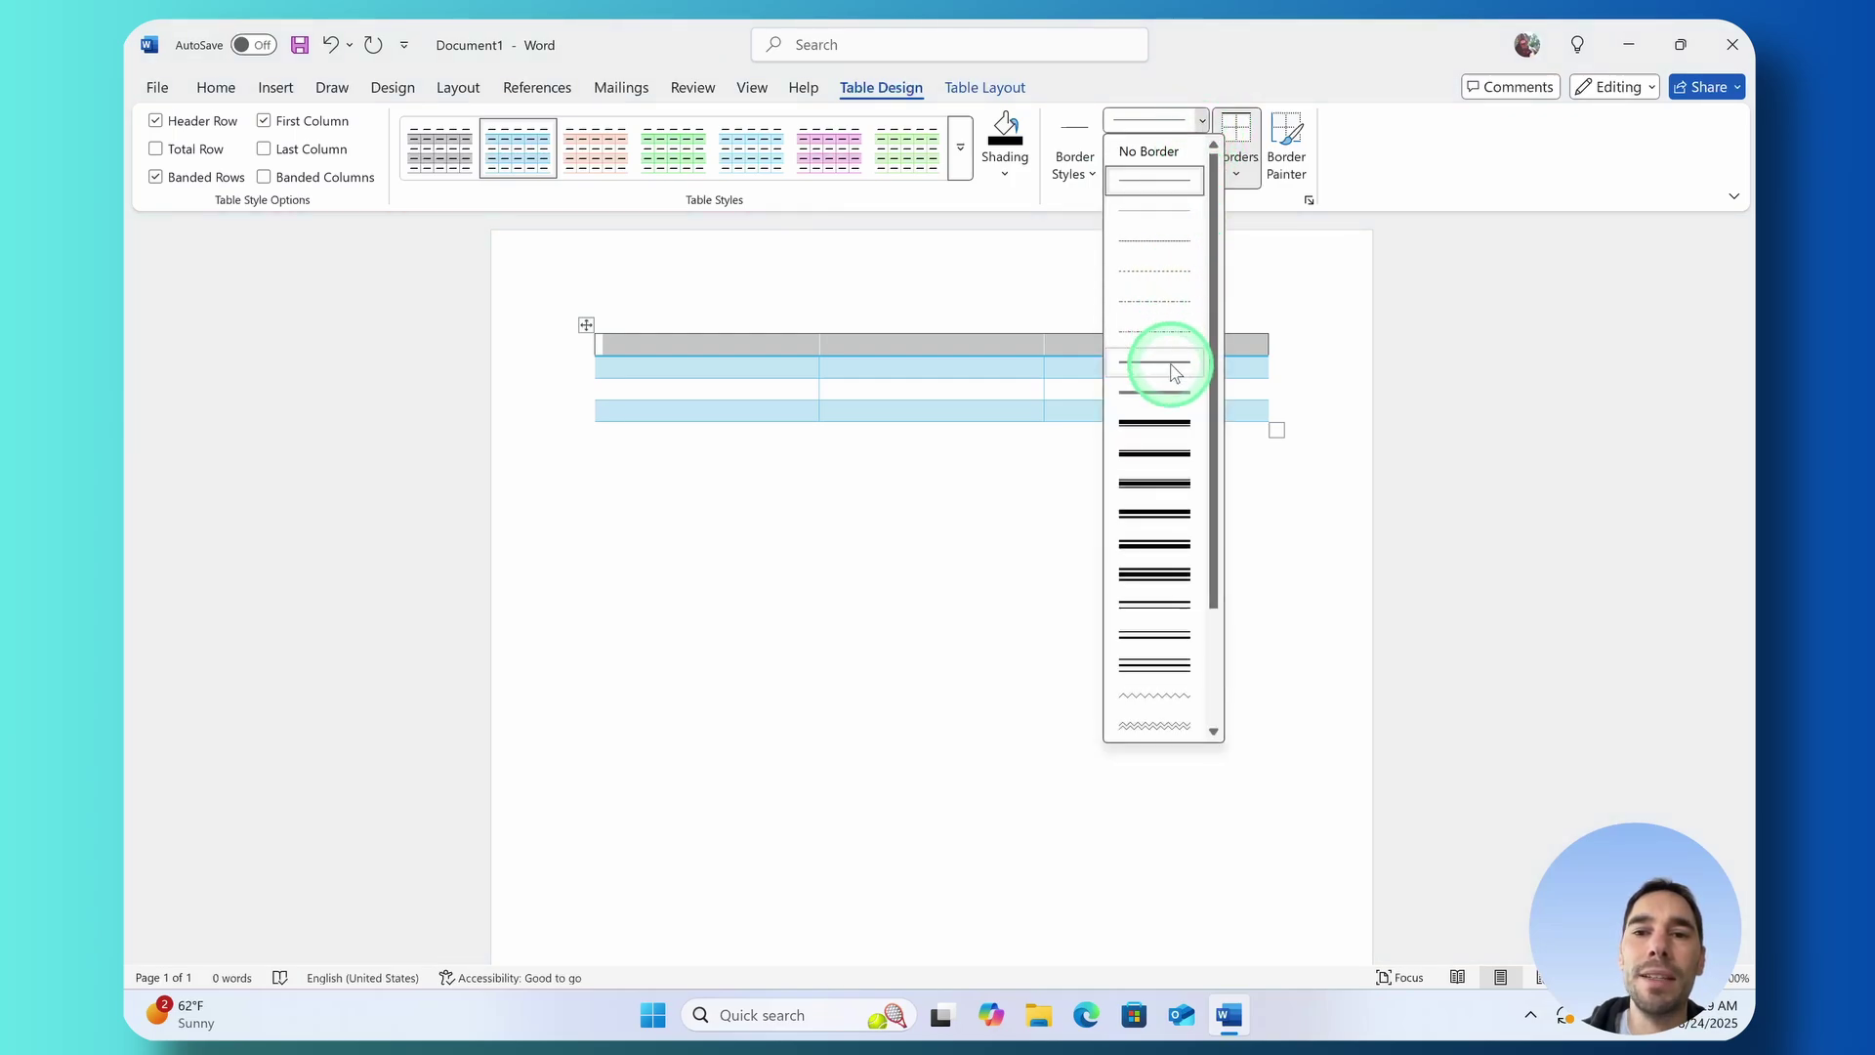
left_click(1169, 435)
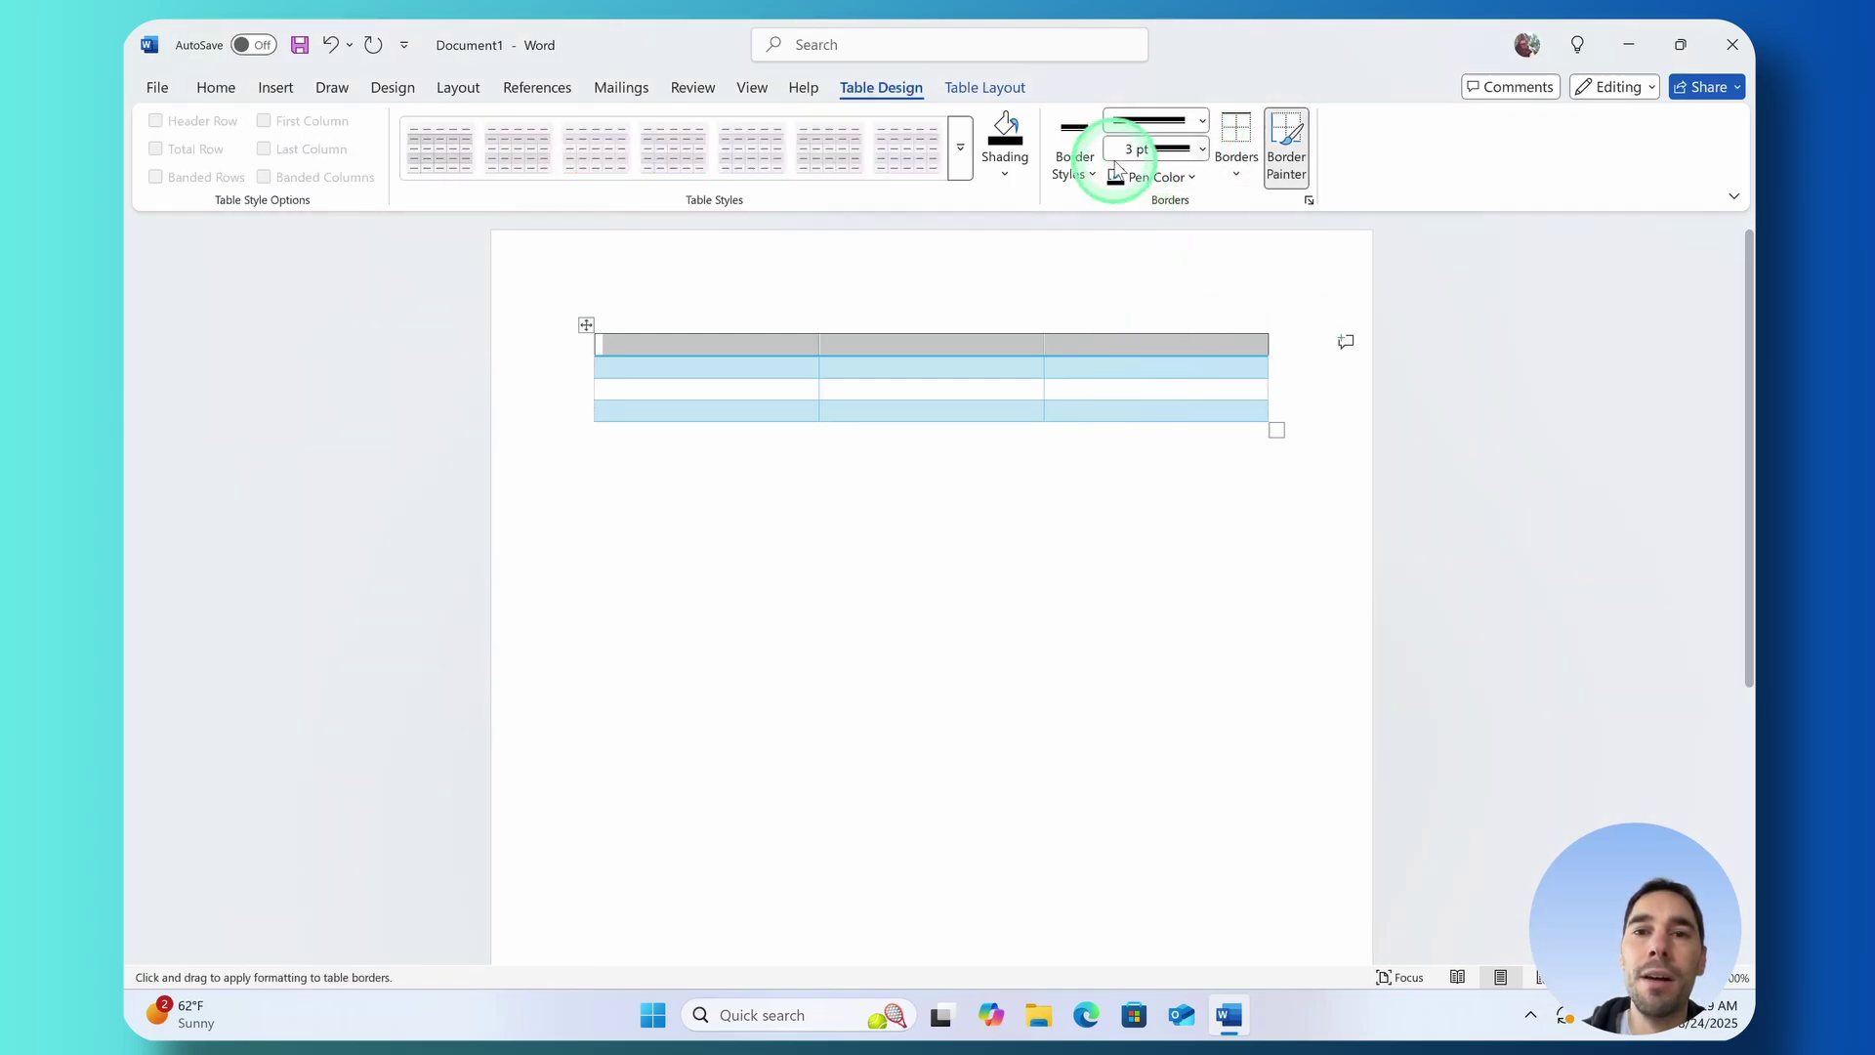
left_click(1202, 149)
left_click(1175, 178)
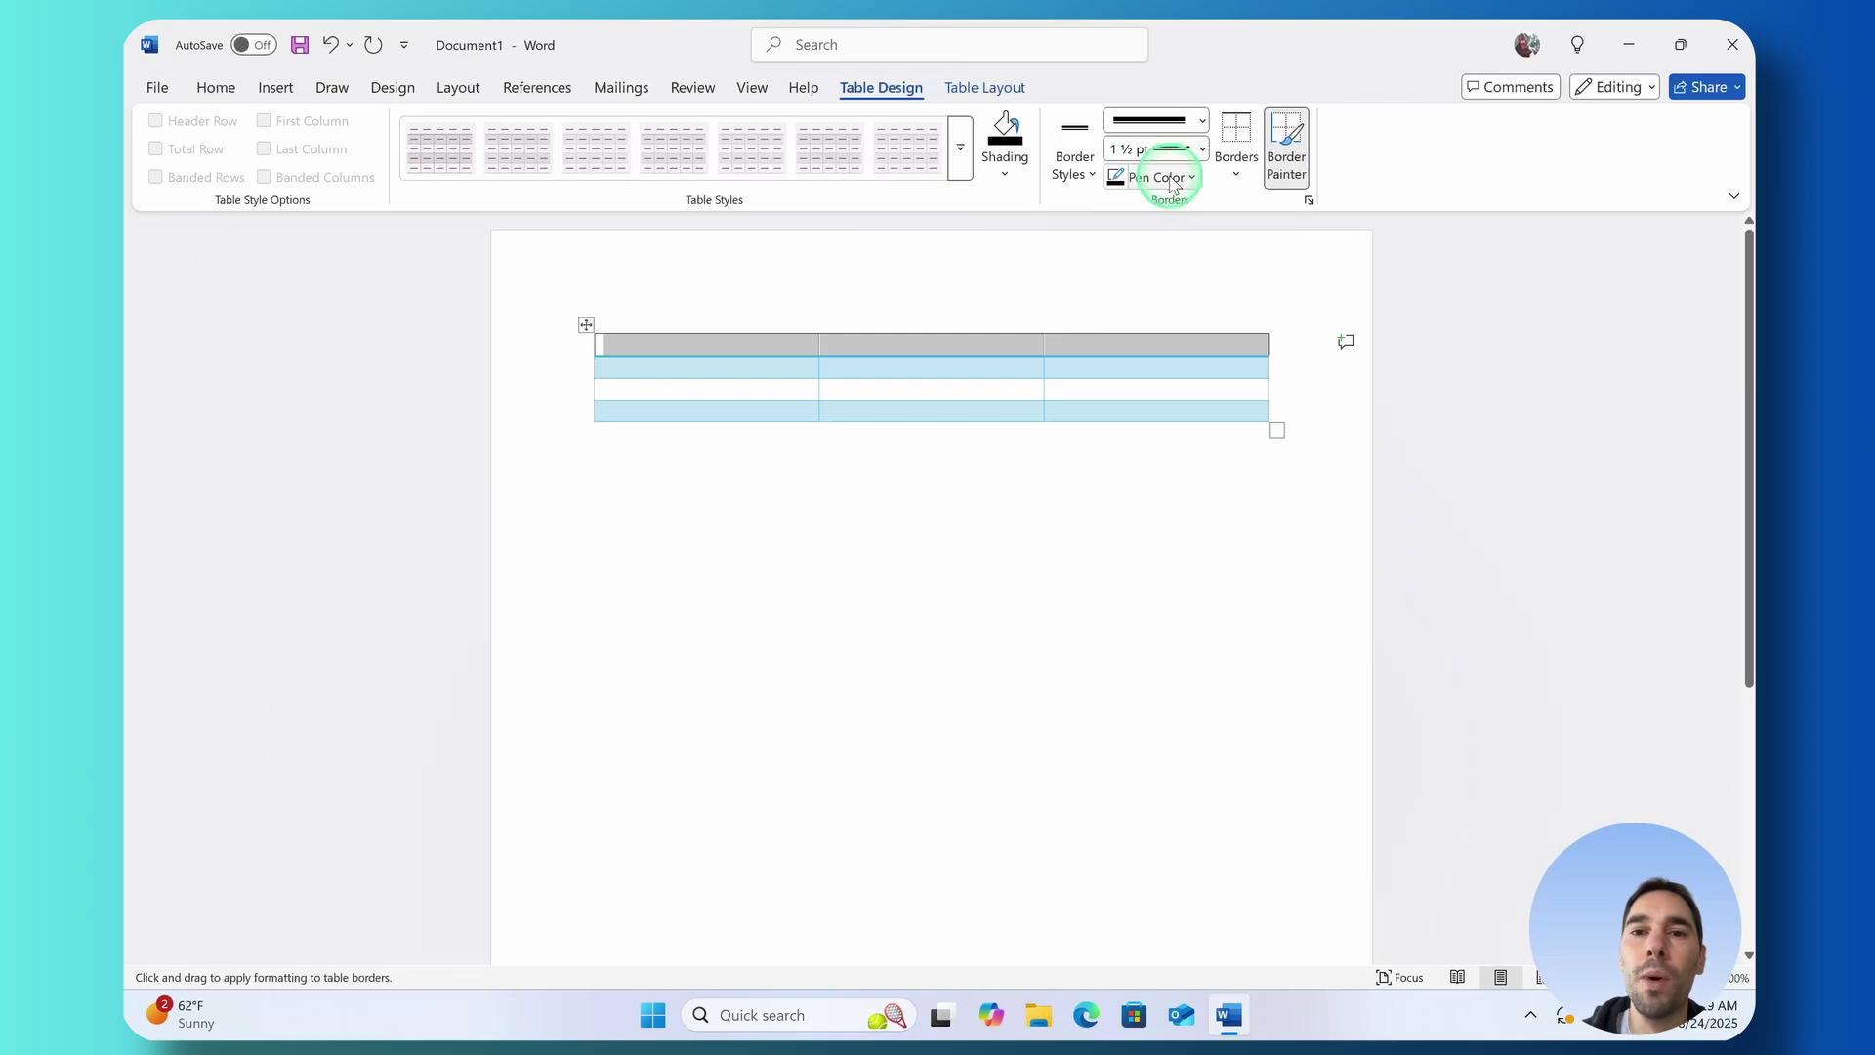
left_click(1074, 164)
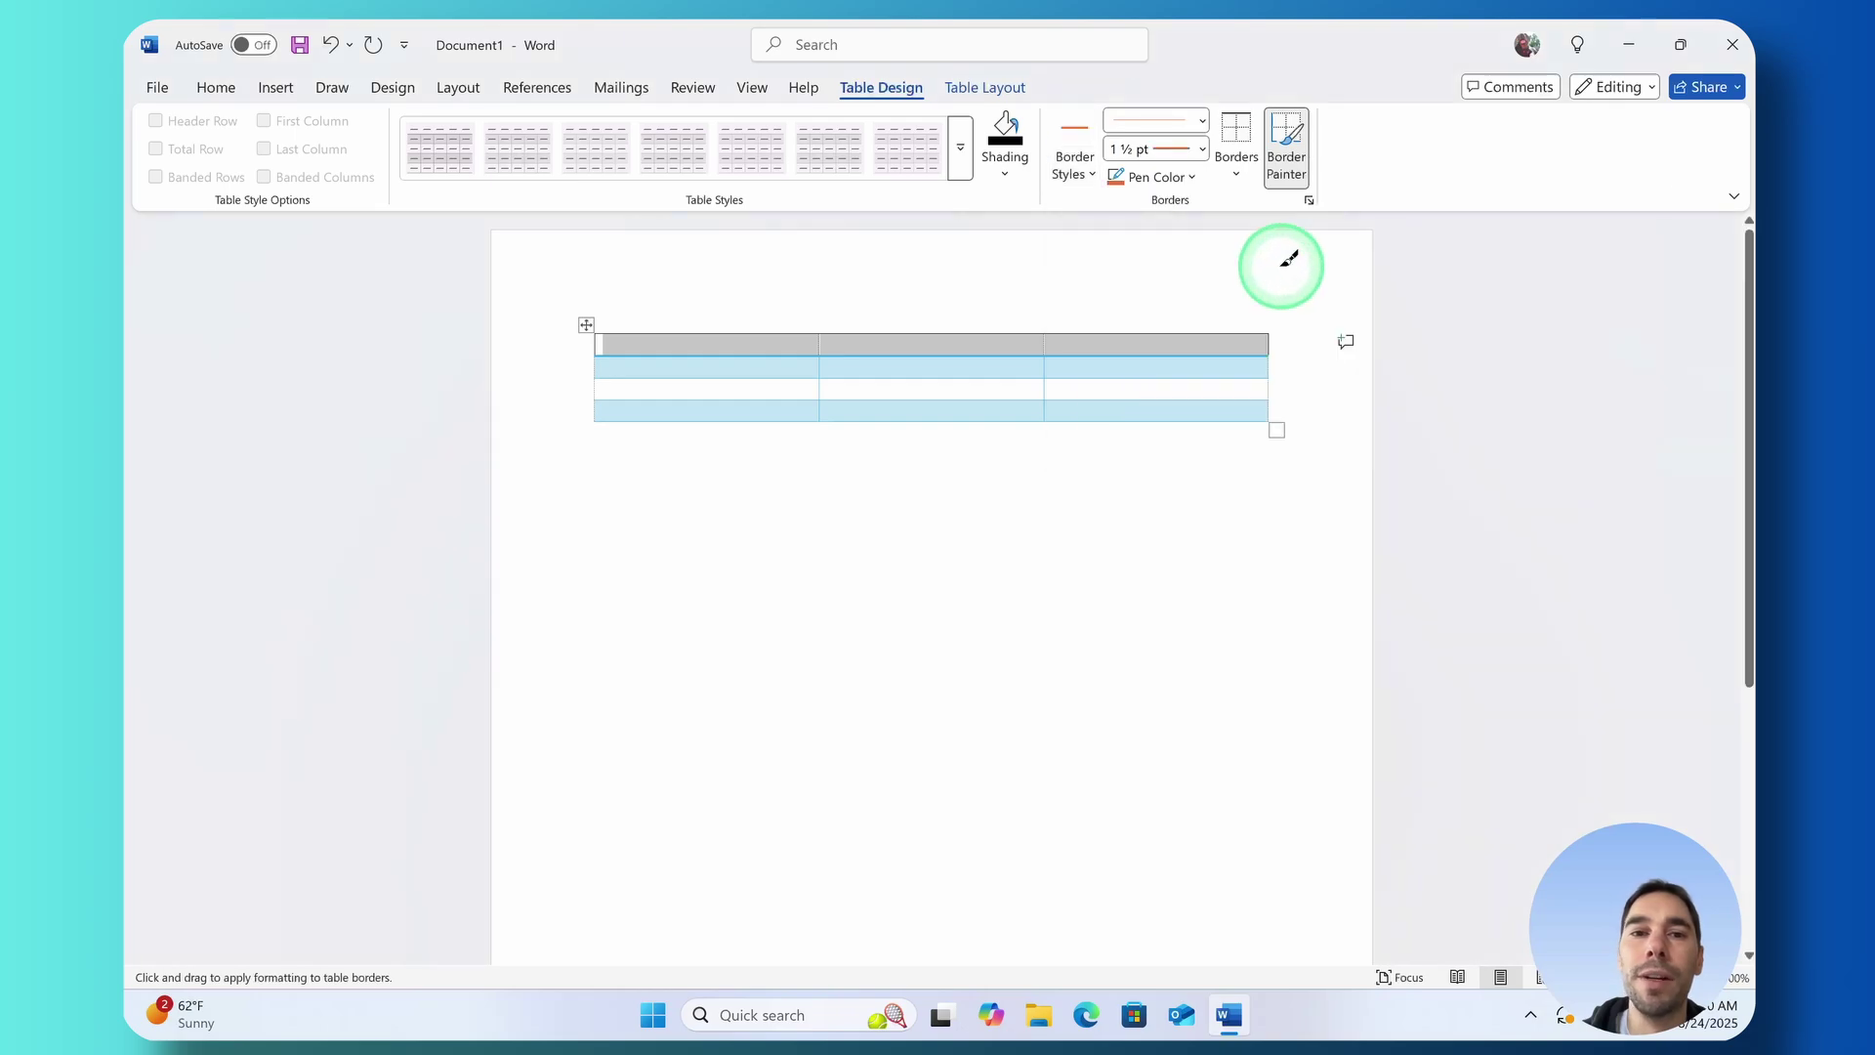
key("Escape")
Apply the orange 1½ pt line as a Bottom Border under the selected top row
left_click(659, 340)
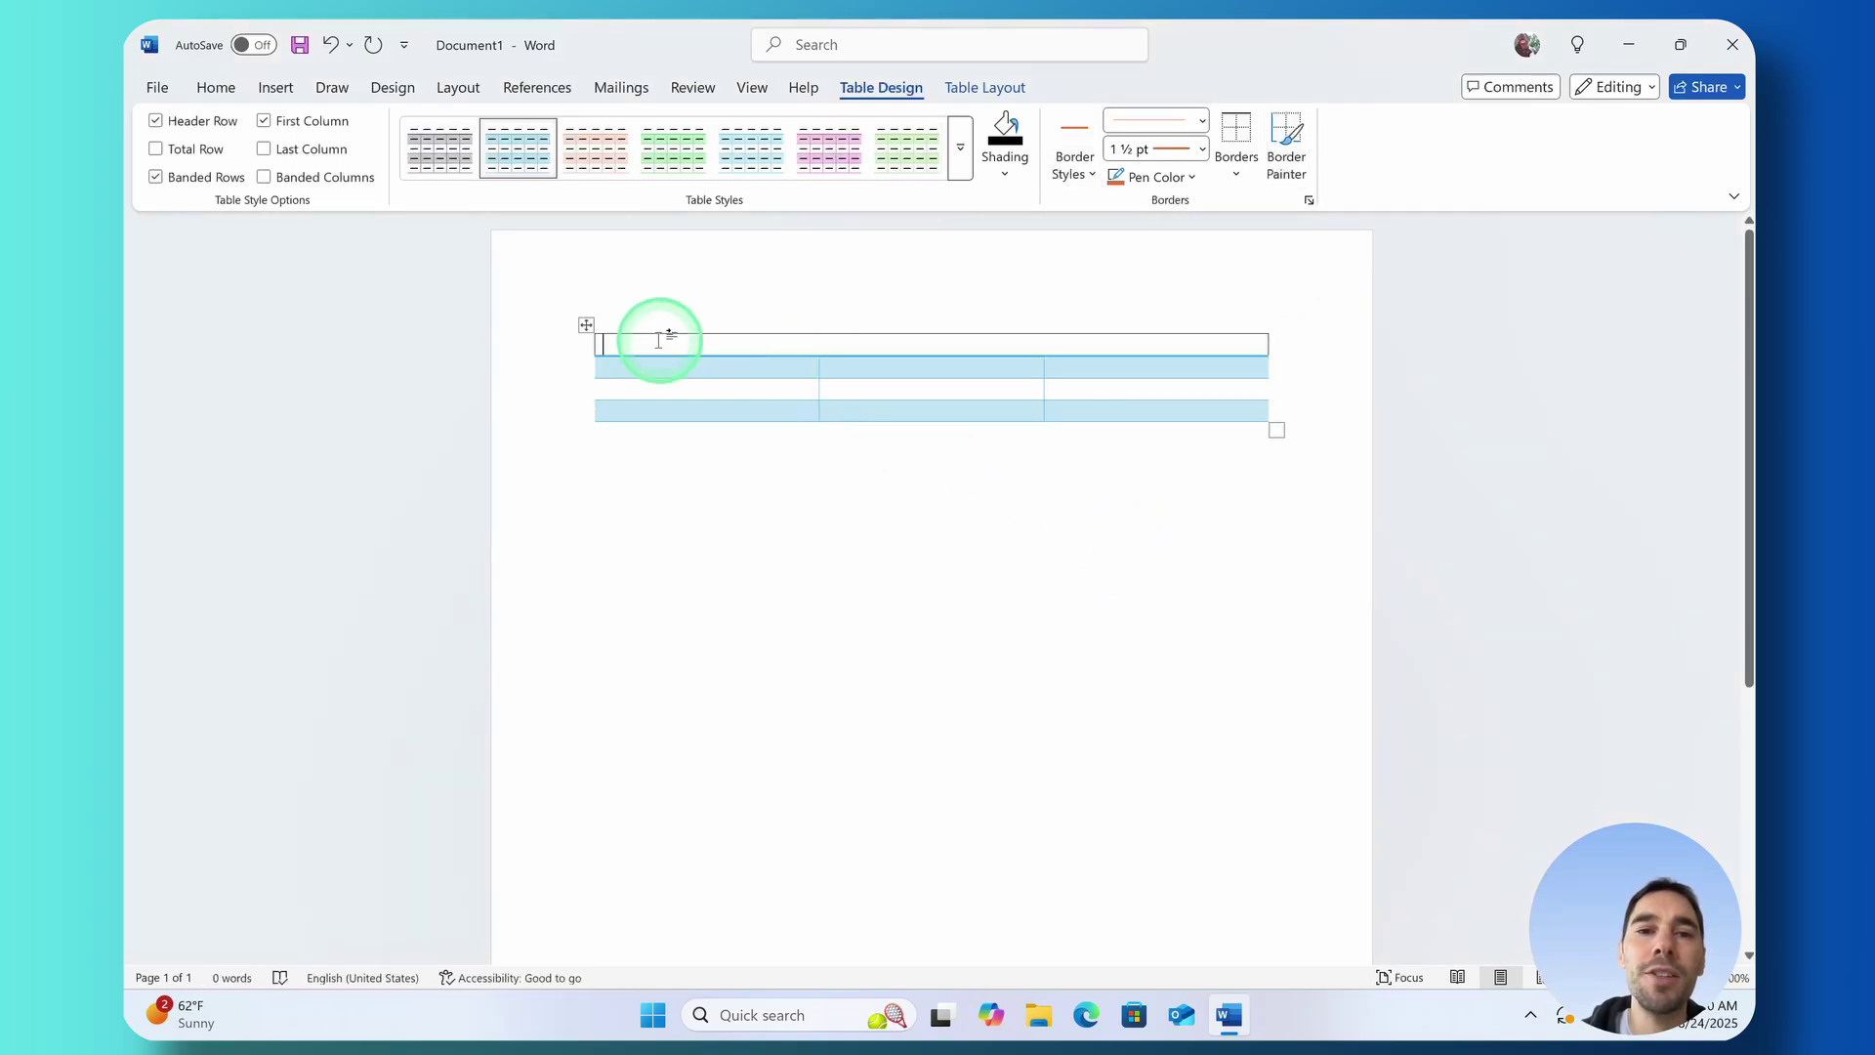
left_click_drag(658, 340, 1202, 351)
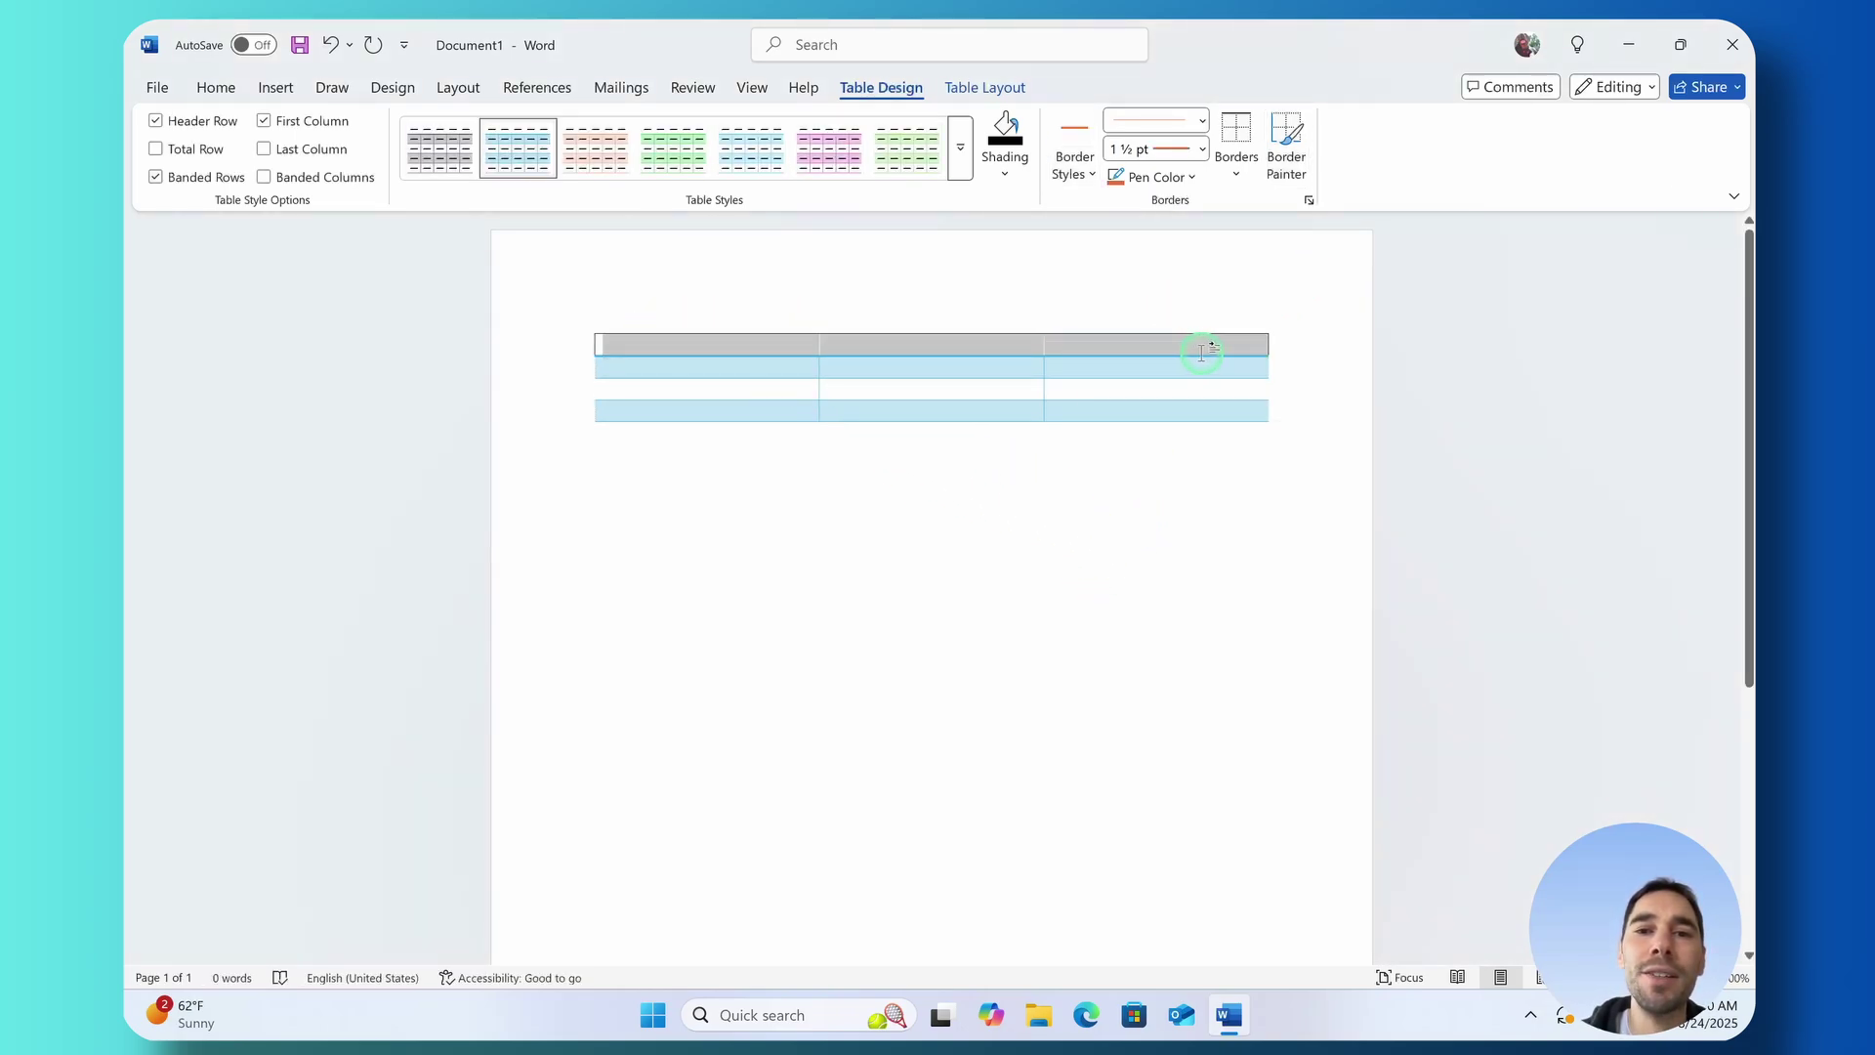
left_click(1247, 172)
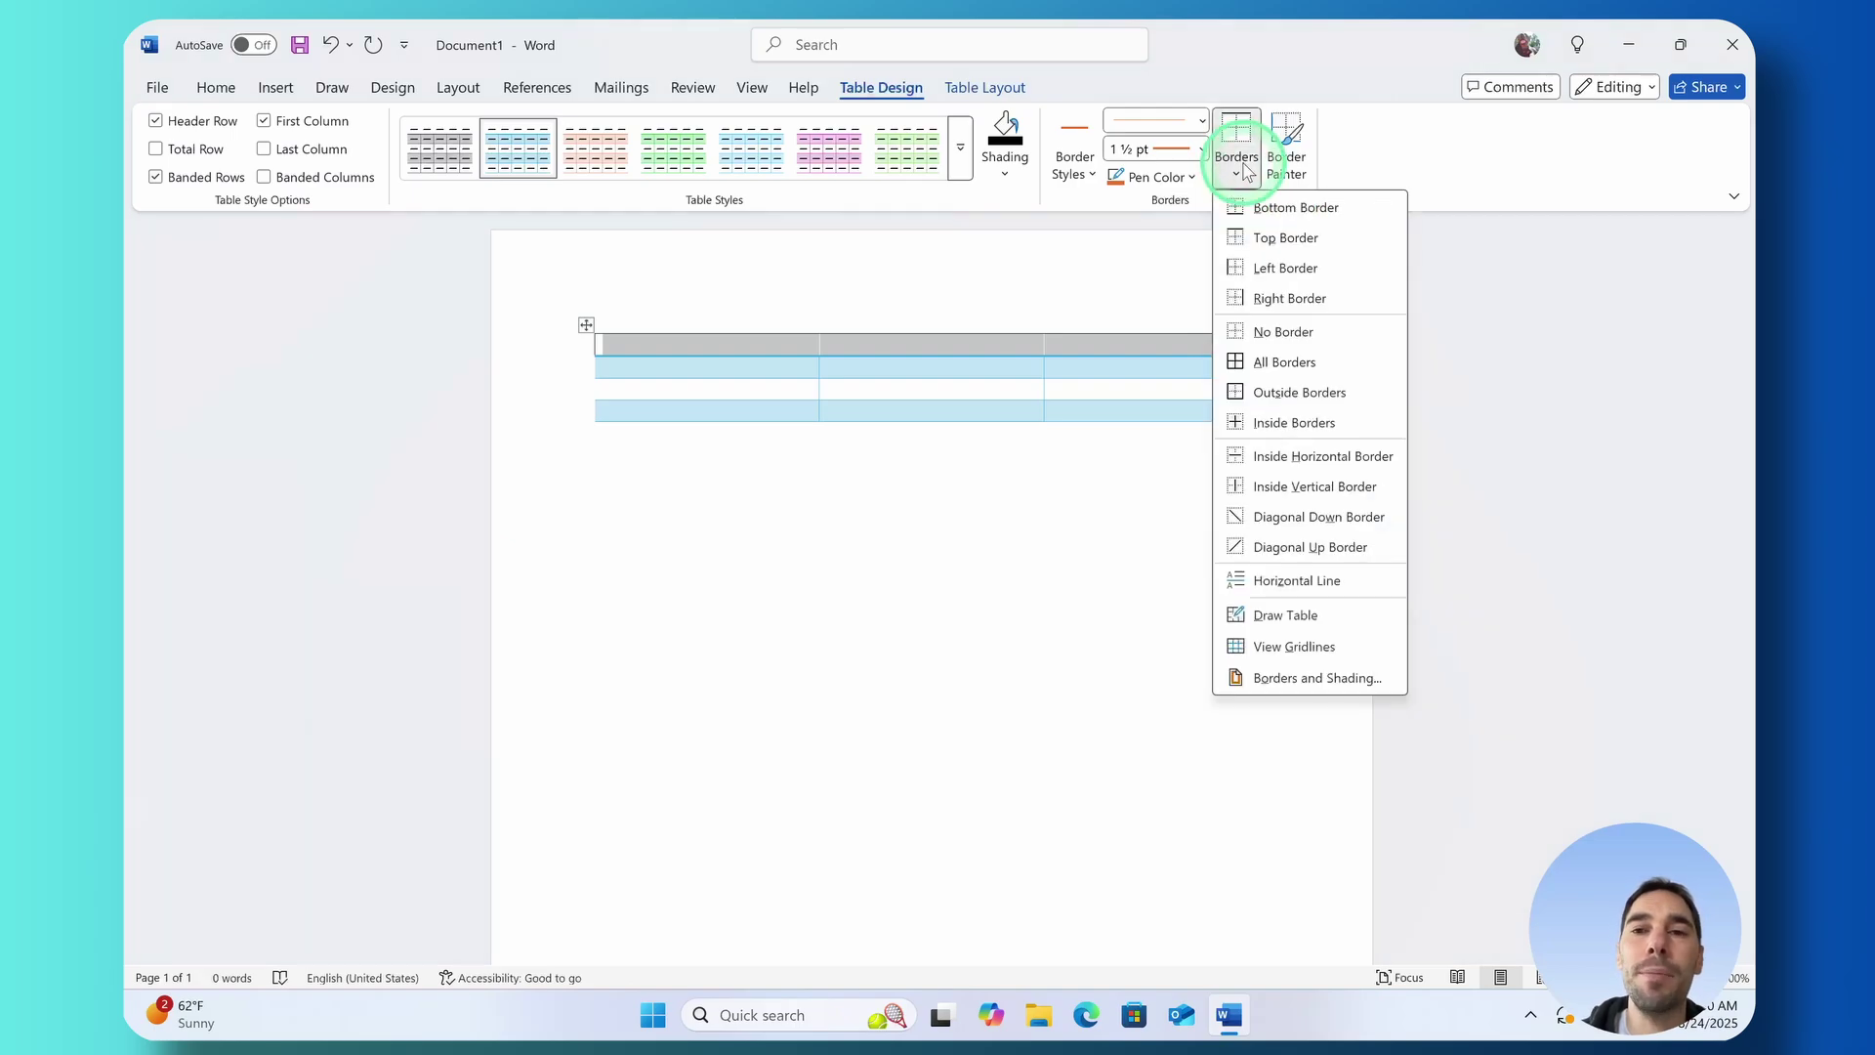
left_click(1269, 209)
left_click(1046, 536)
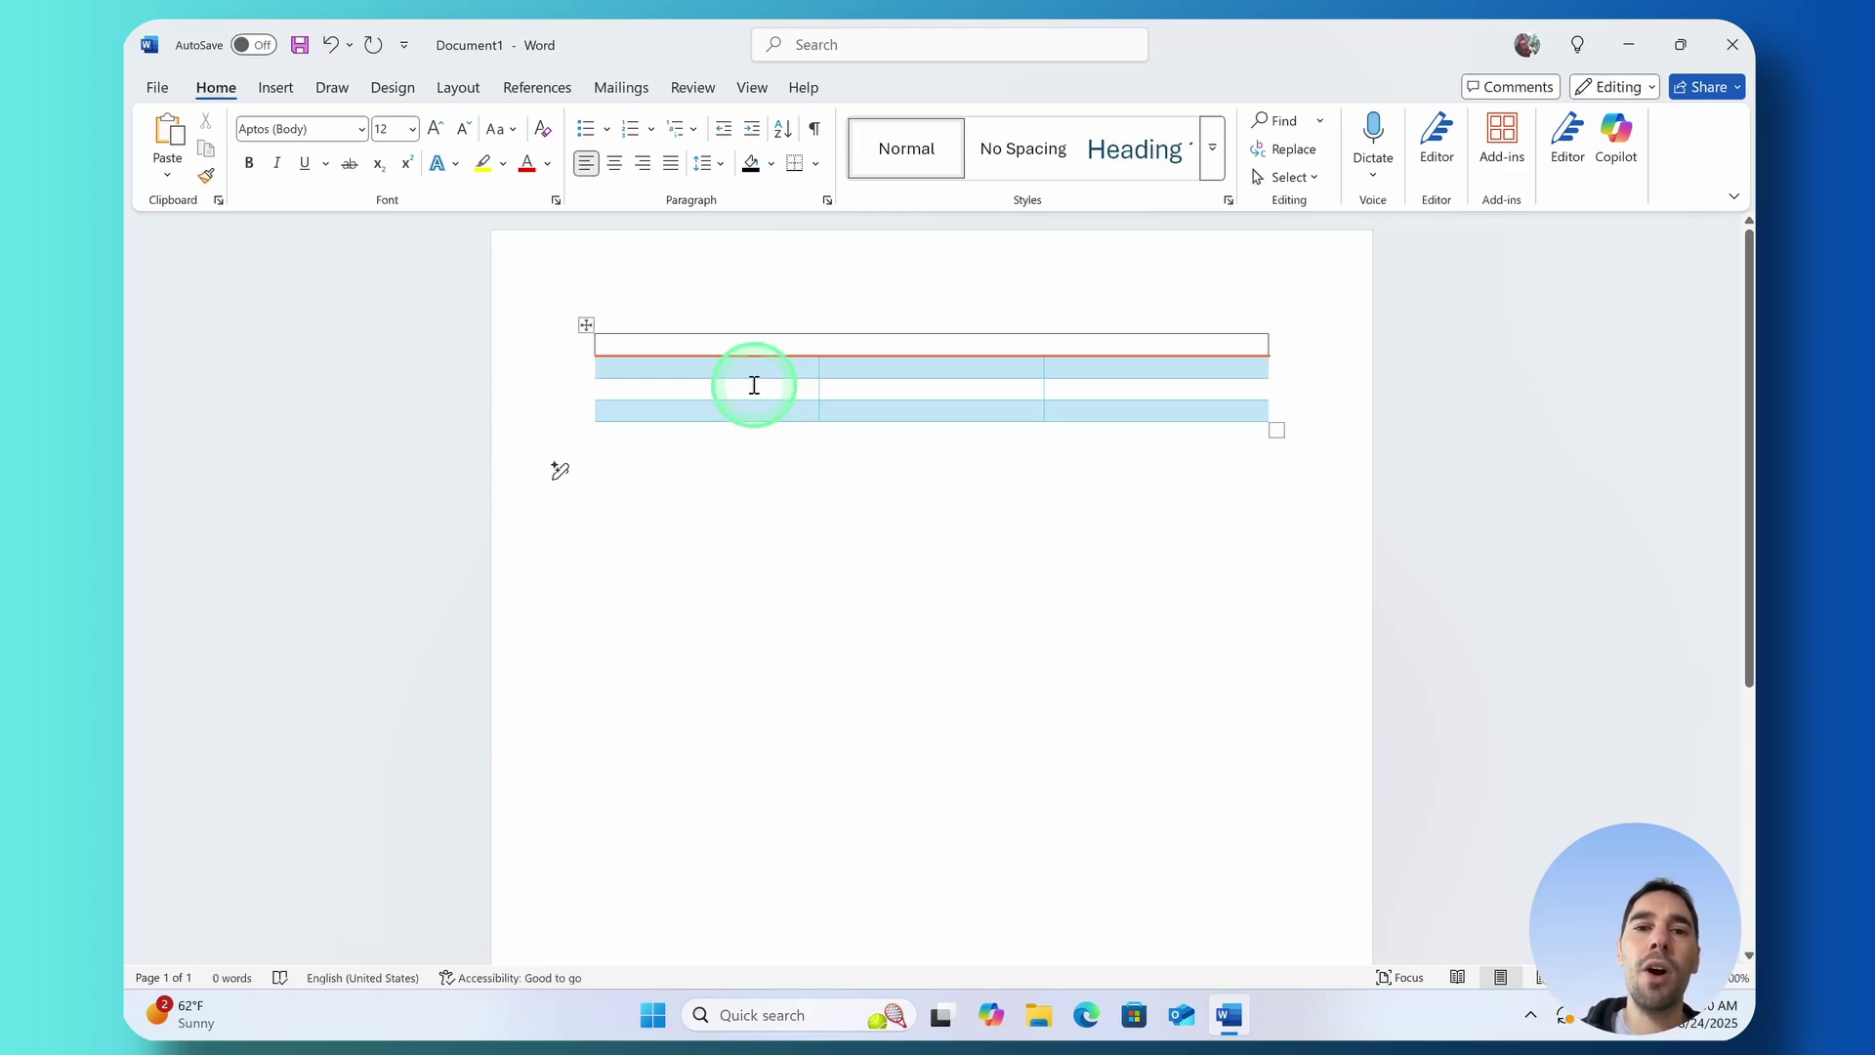
left_click(756, 343)
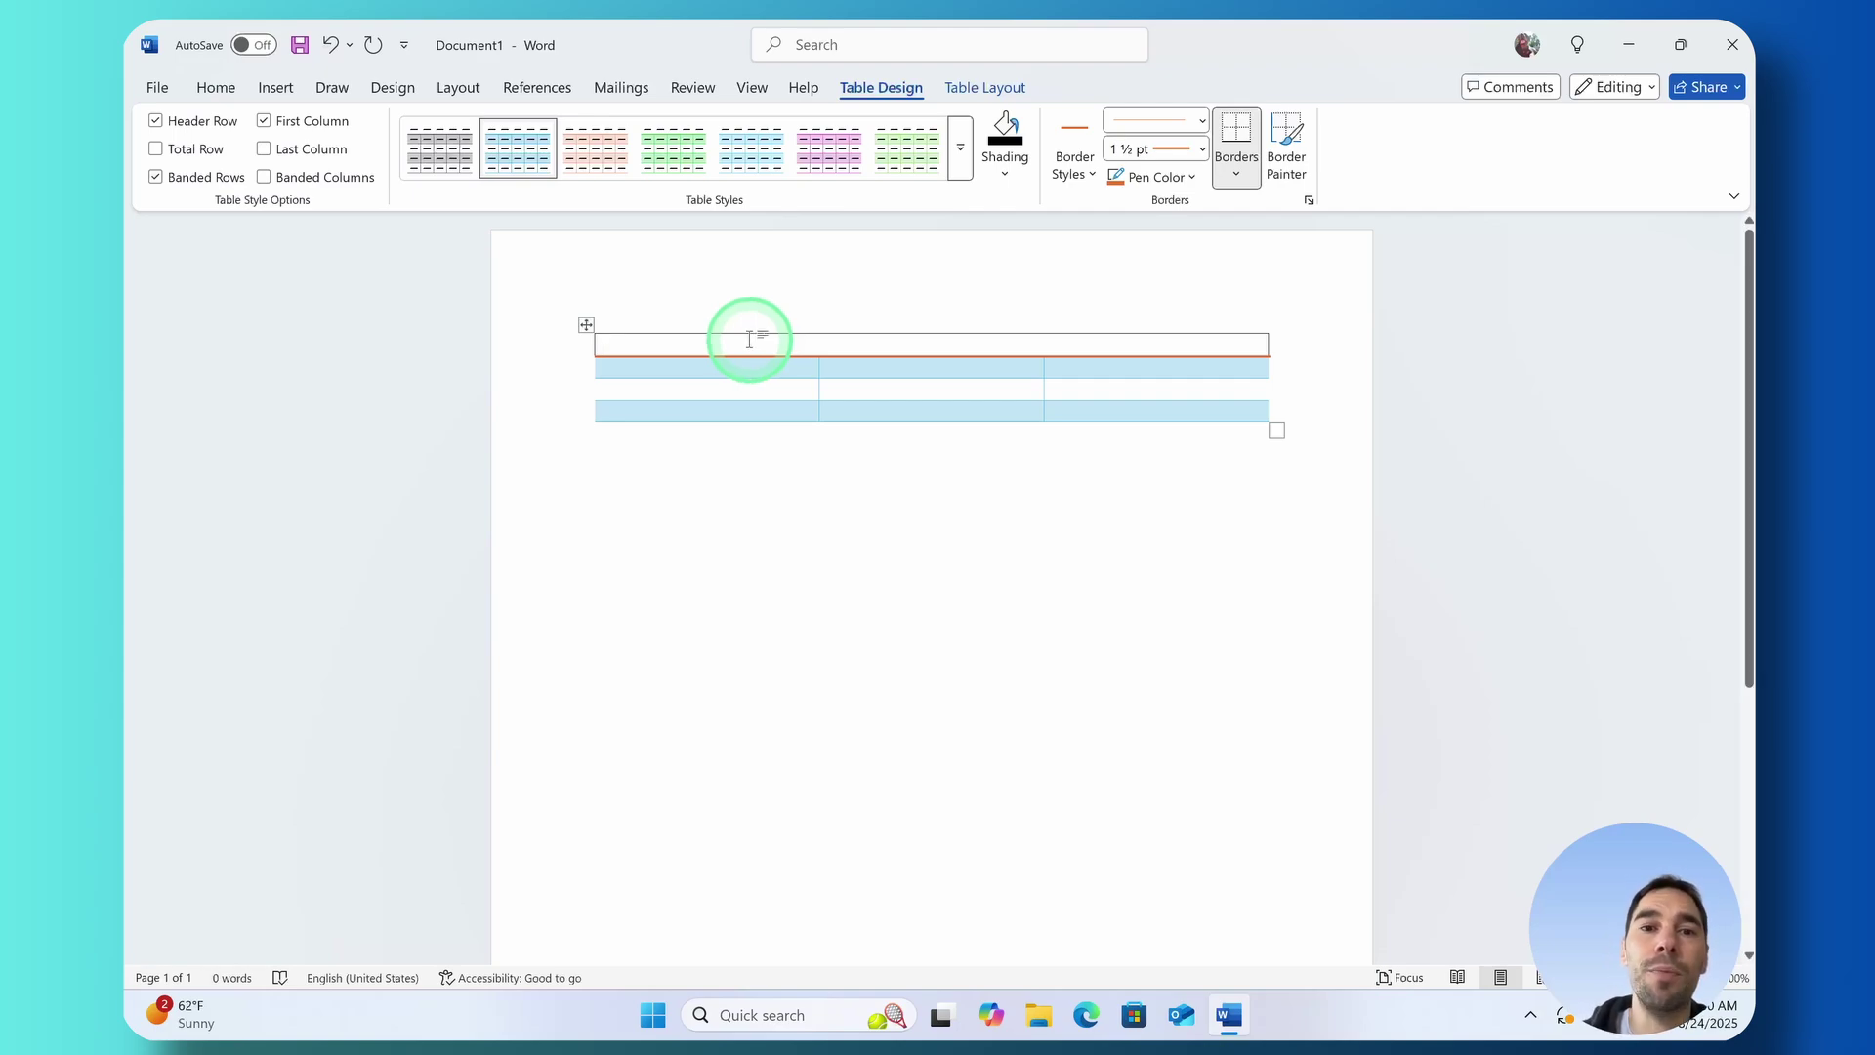
left_click_drag(744, 340, 1187, 327)
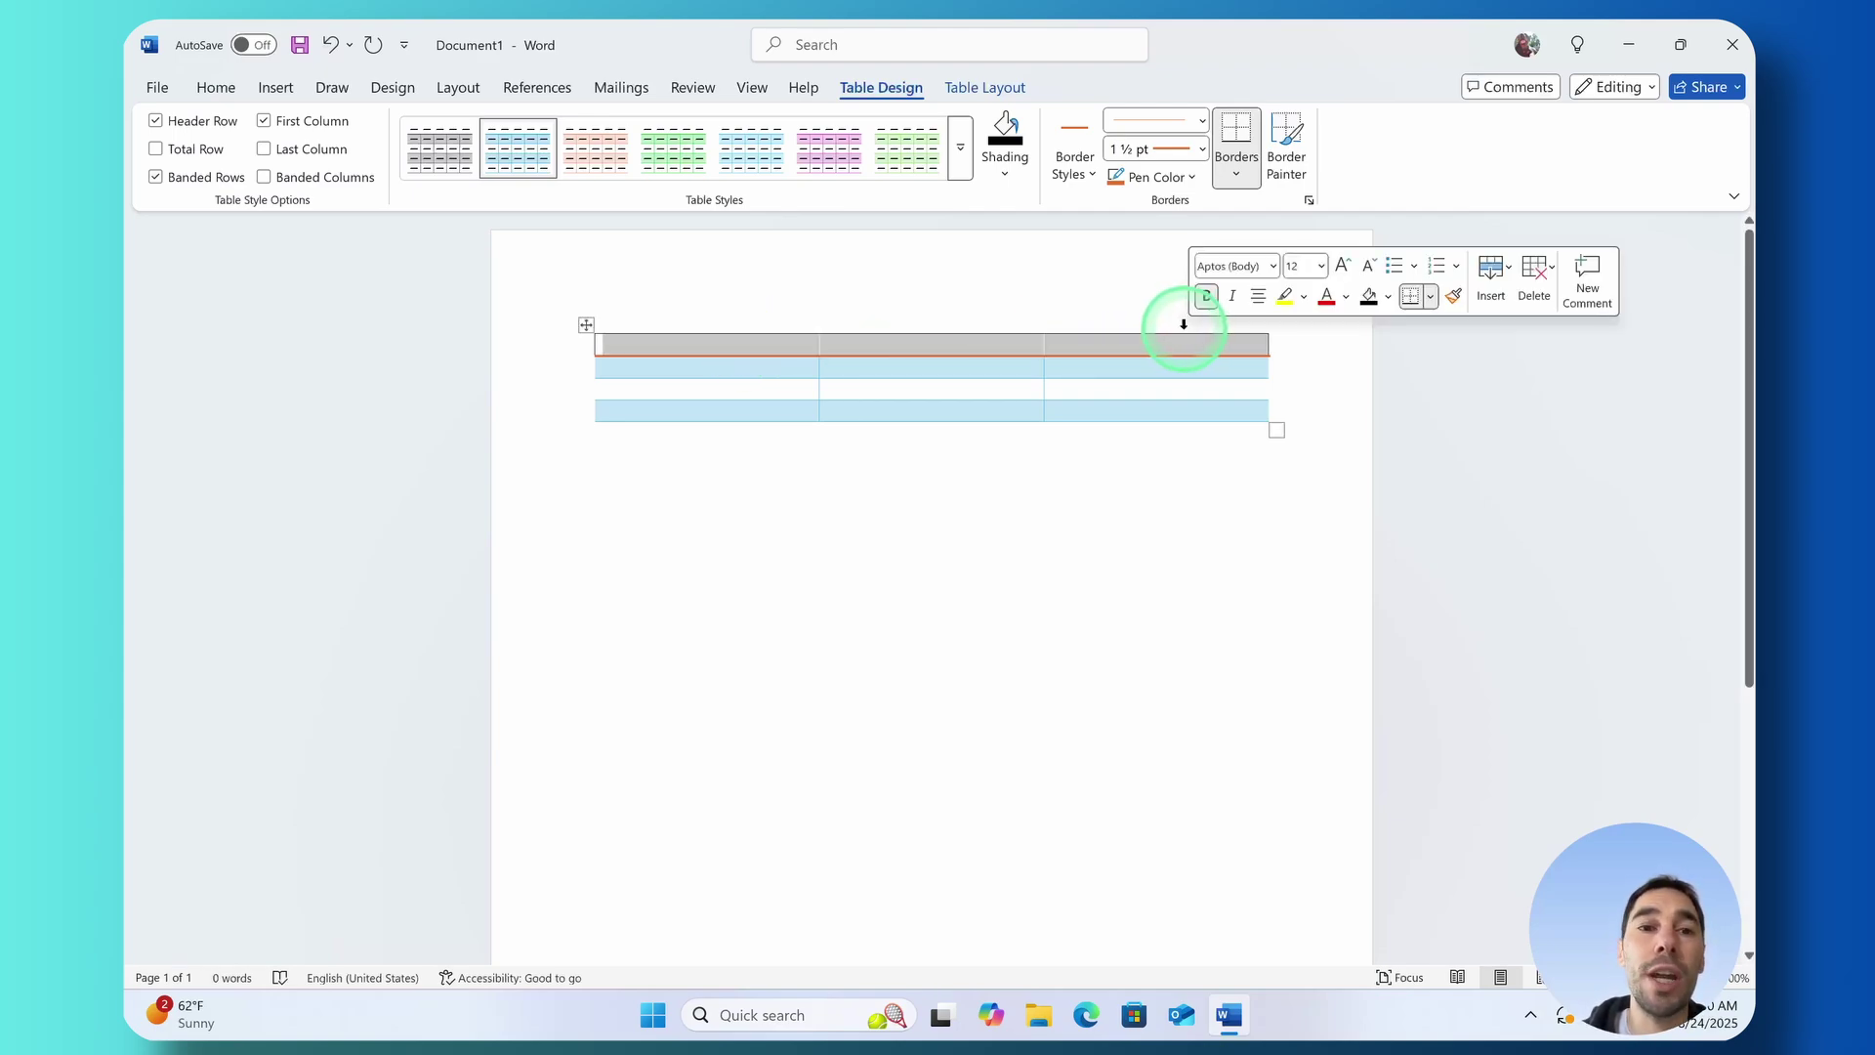
Fill the selected top row with a light grey theme colour from Shading
left_click(748, 341)
left_click_drag(750, 339, 1122, 335)
left_click(1016, 172)
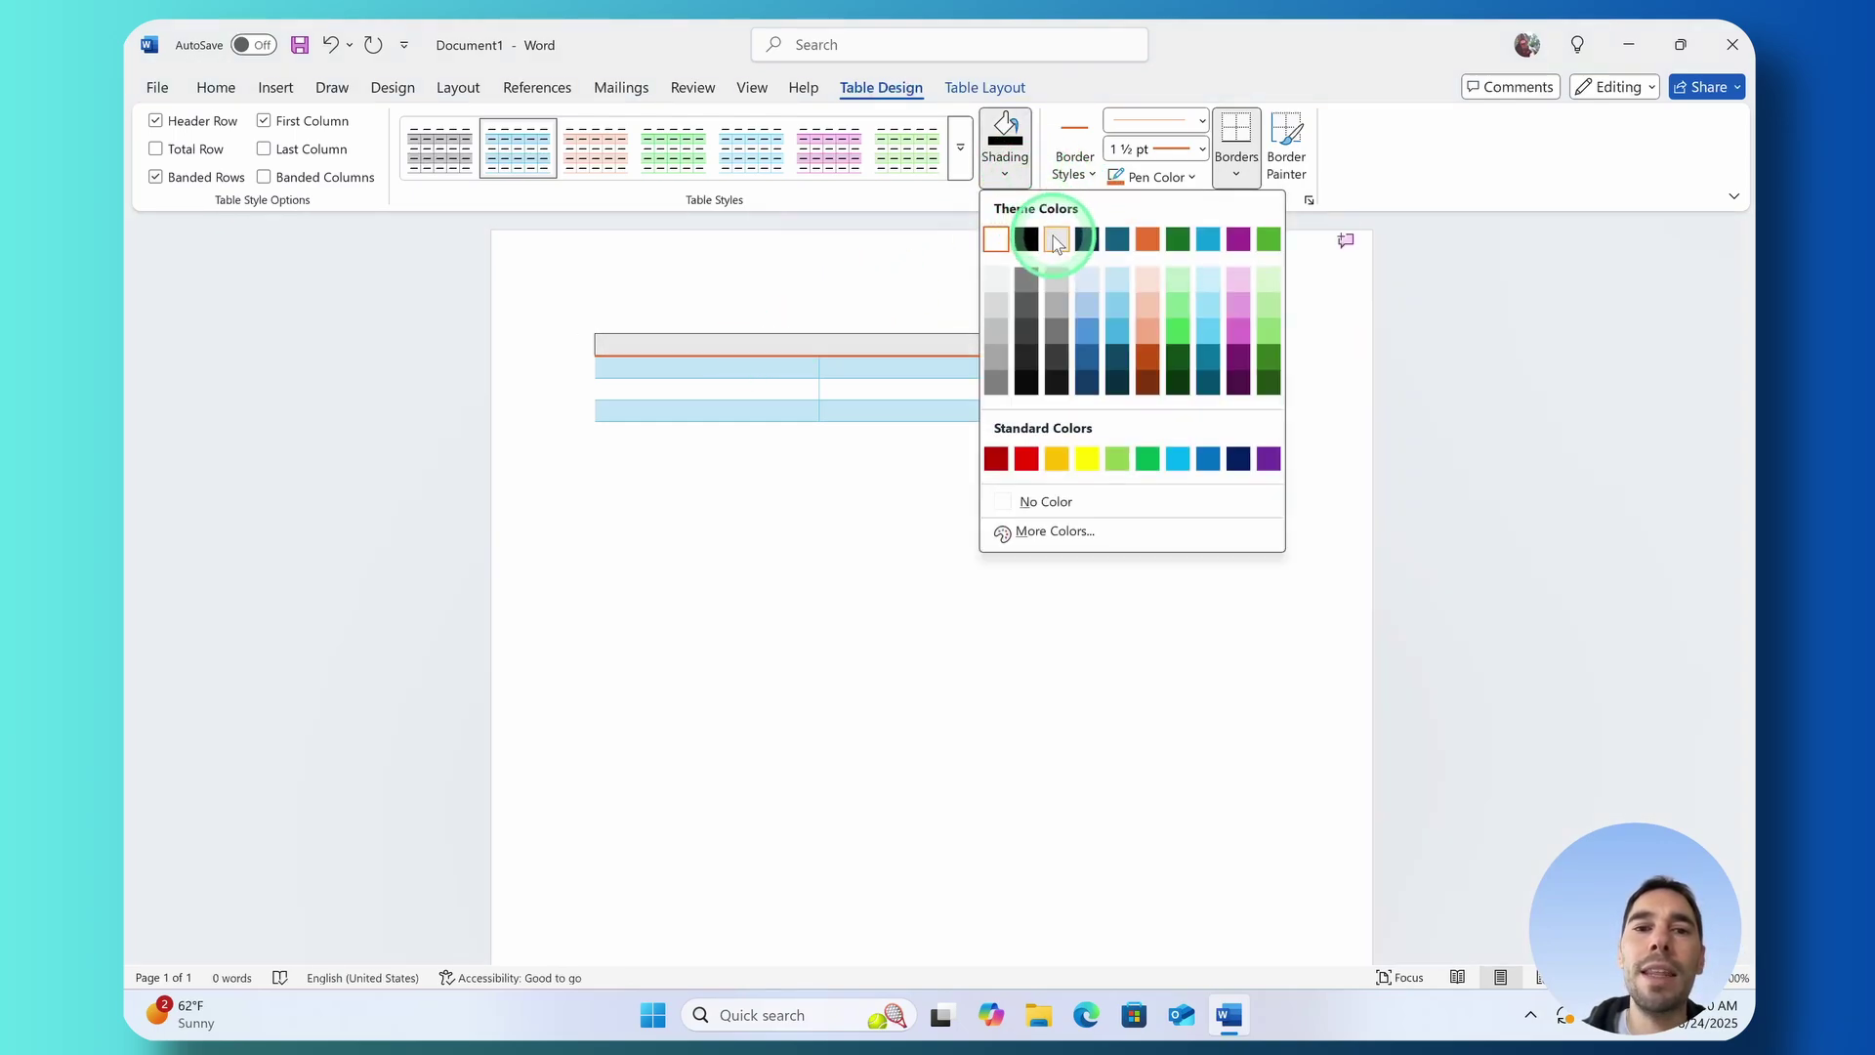
left_click(996, 280)
left_click(810, 508)
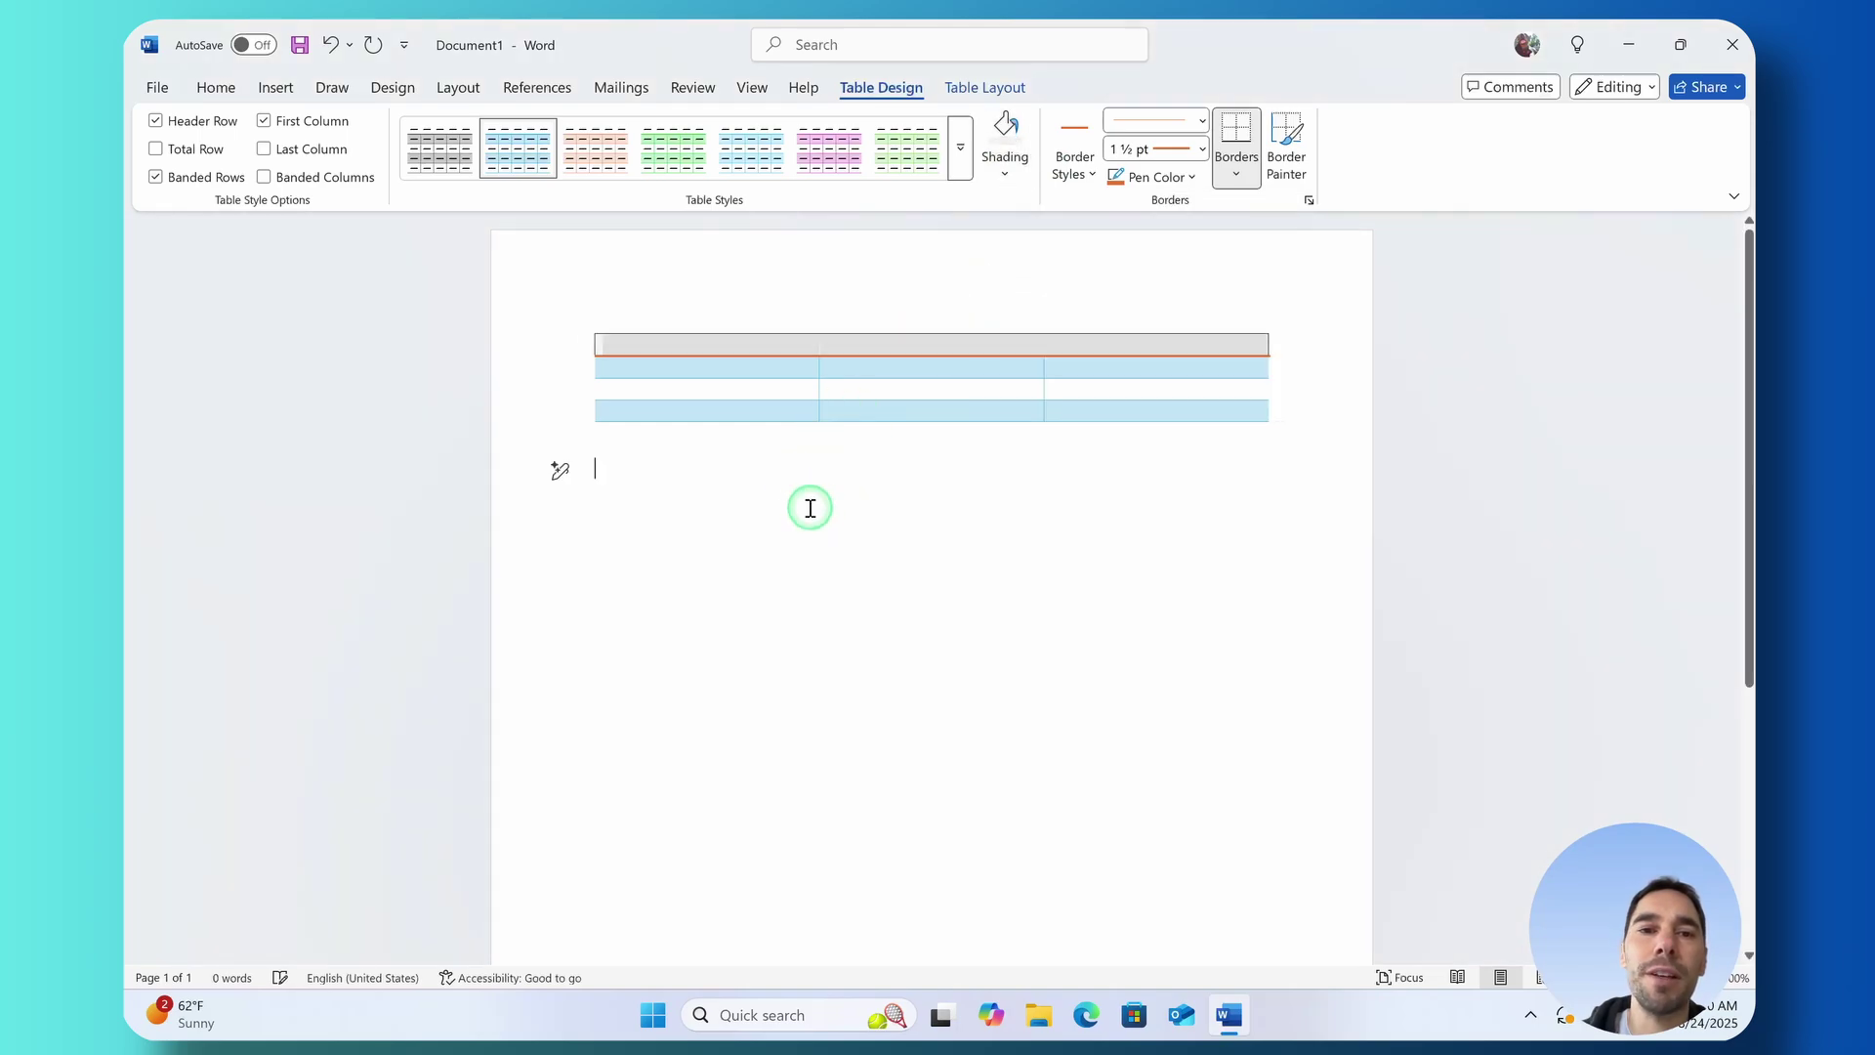
left_click_drag(770, 335, 1109, 349)
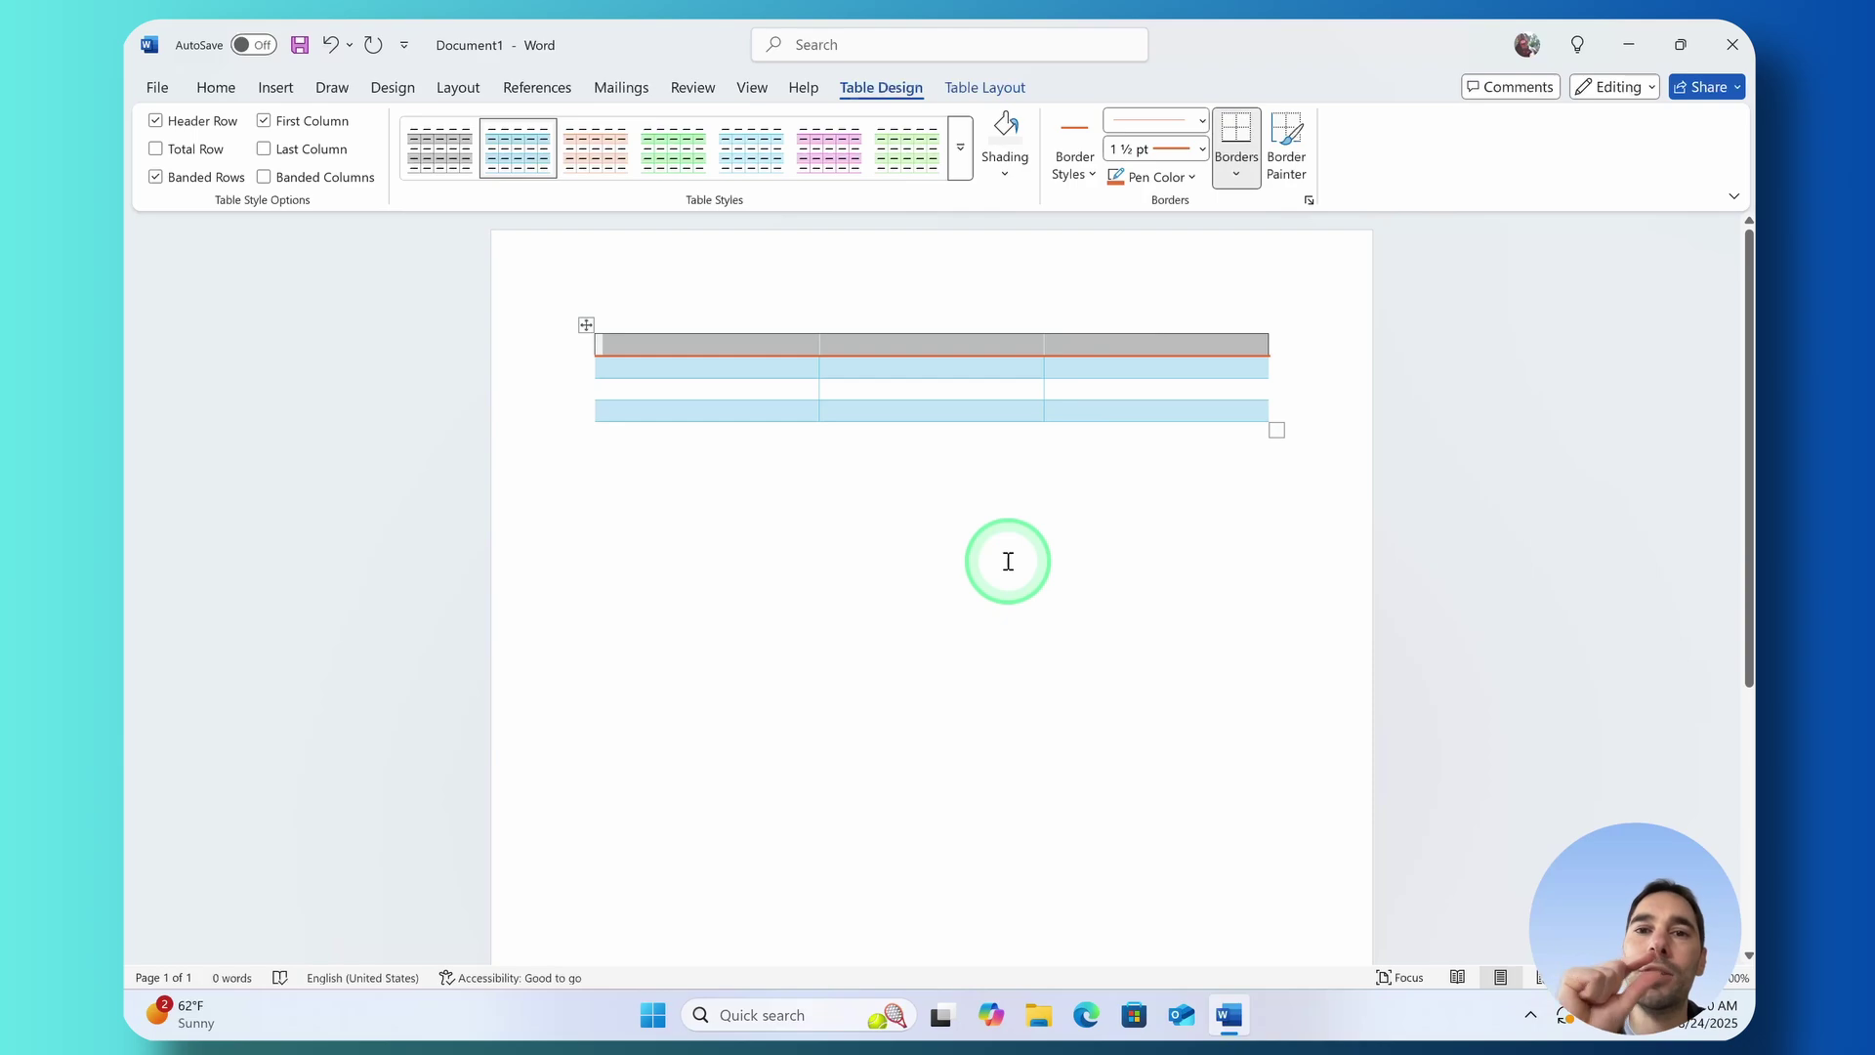
From the bottom row, insert rows above and below plus three columns left and right
left_click(775, 335)
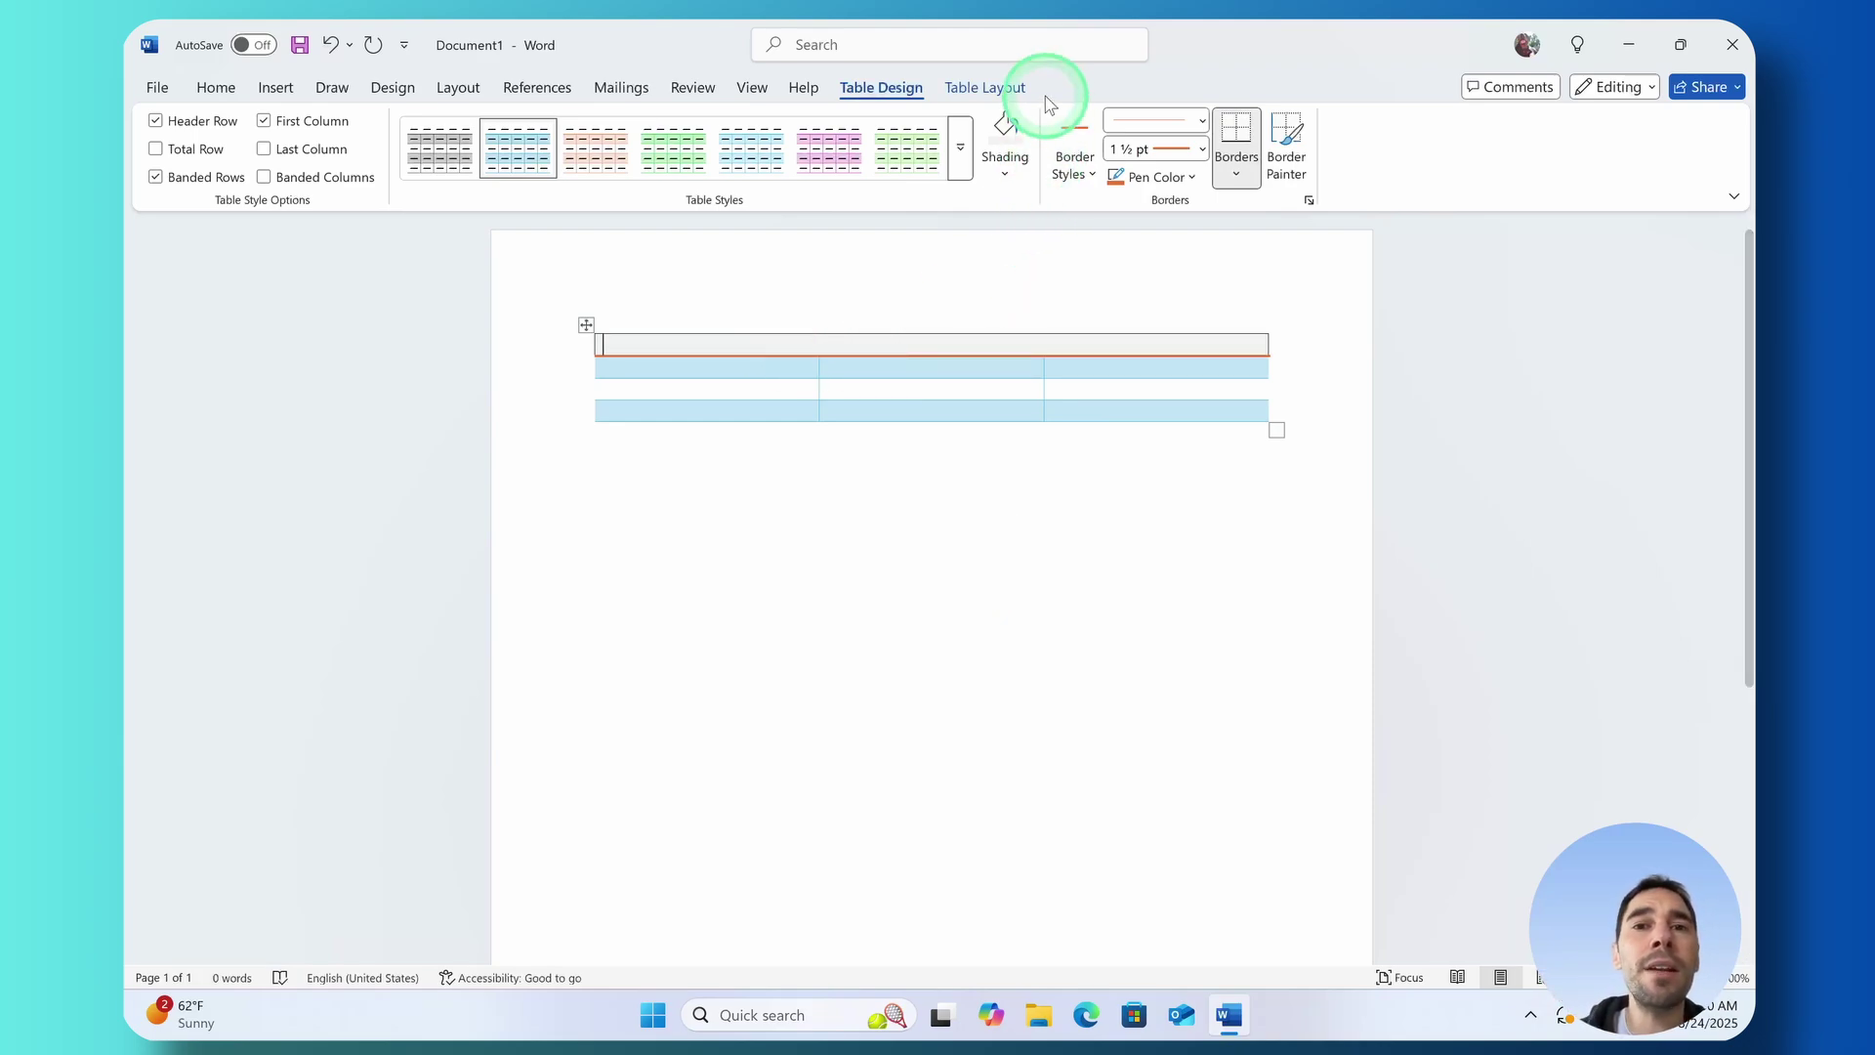
left_click(986, 88)
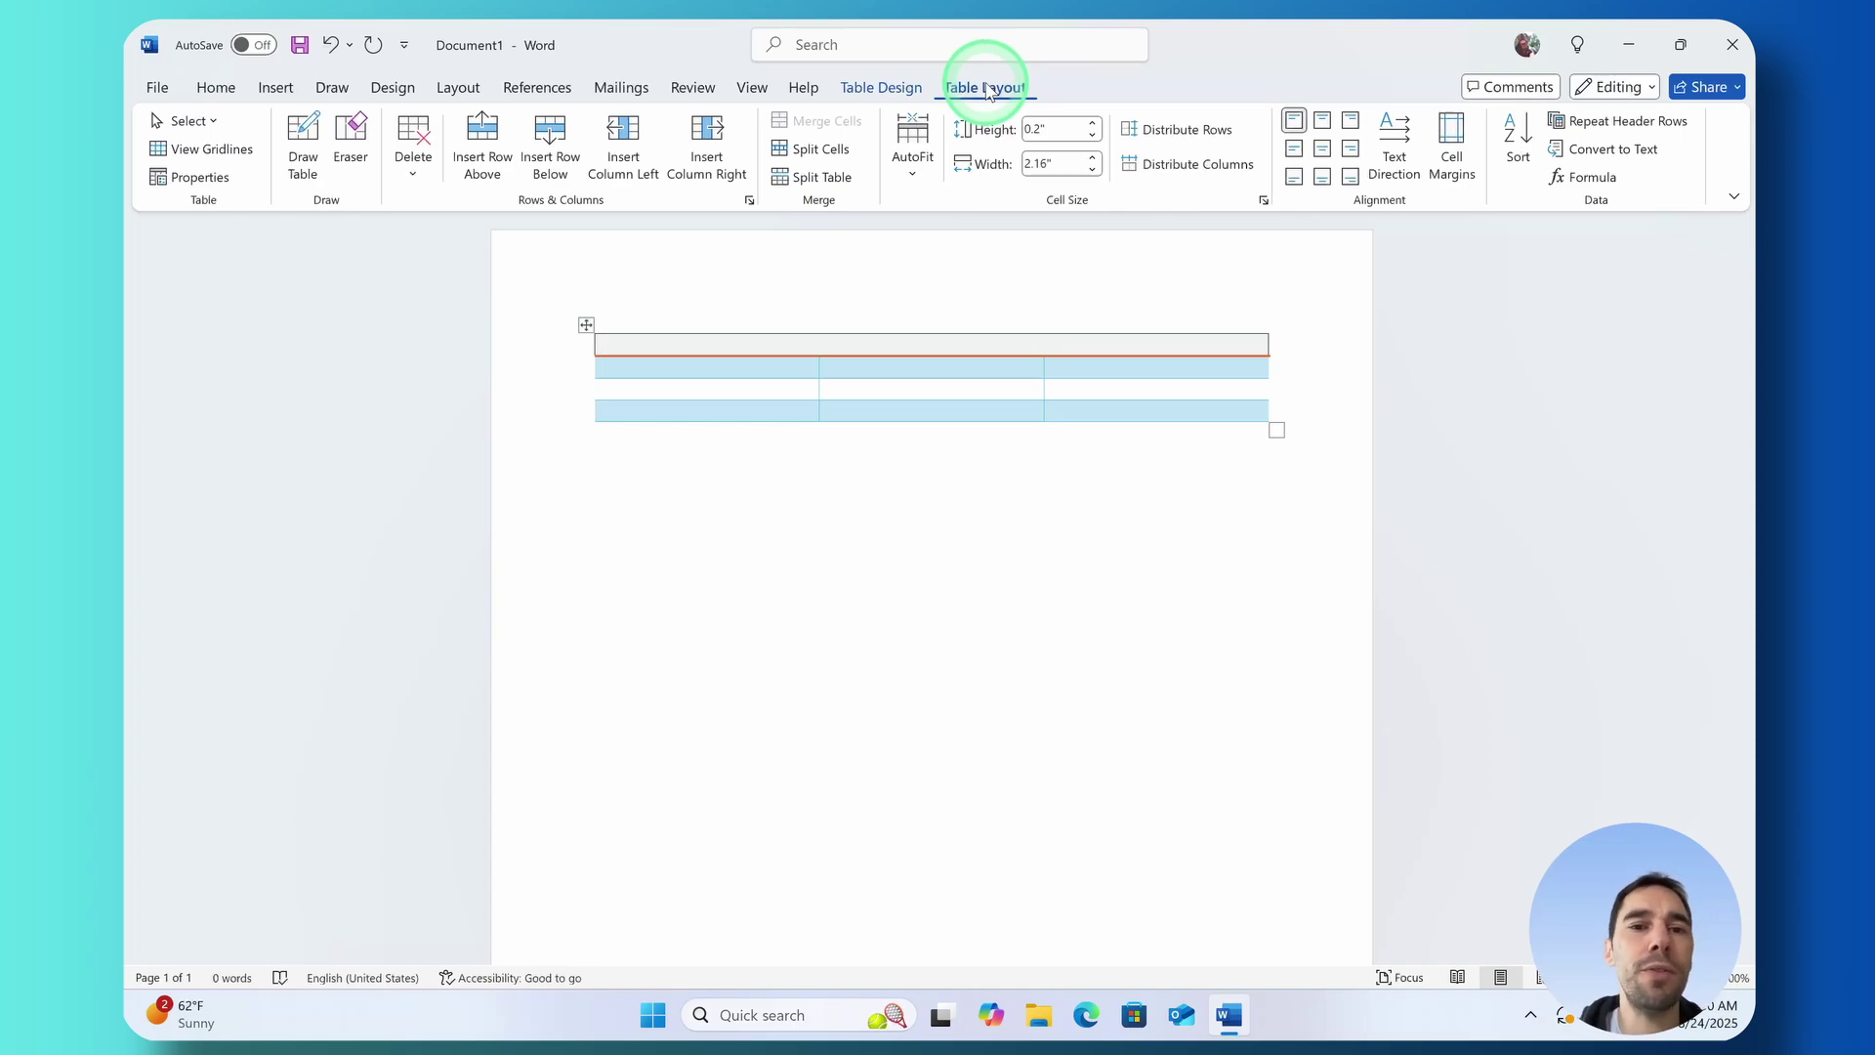
left_click(720, 408)
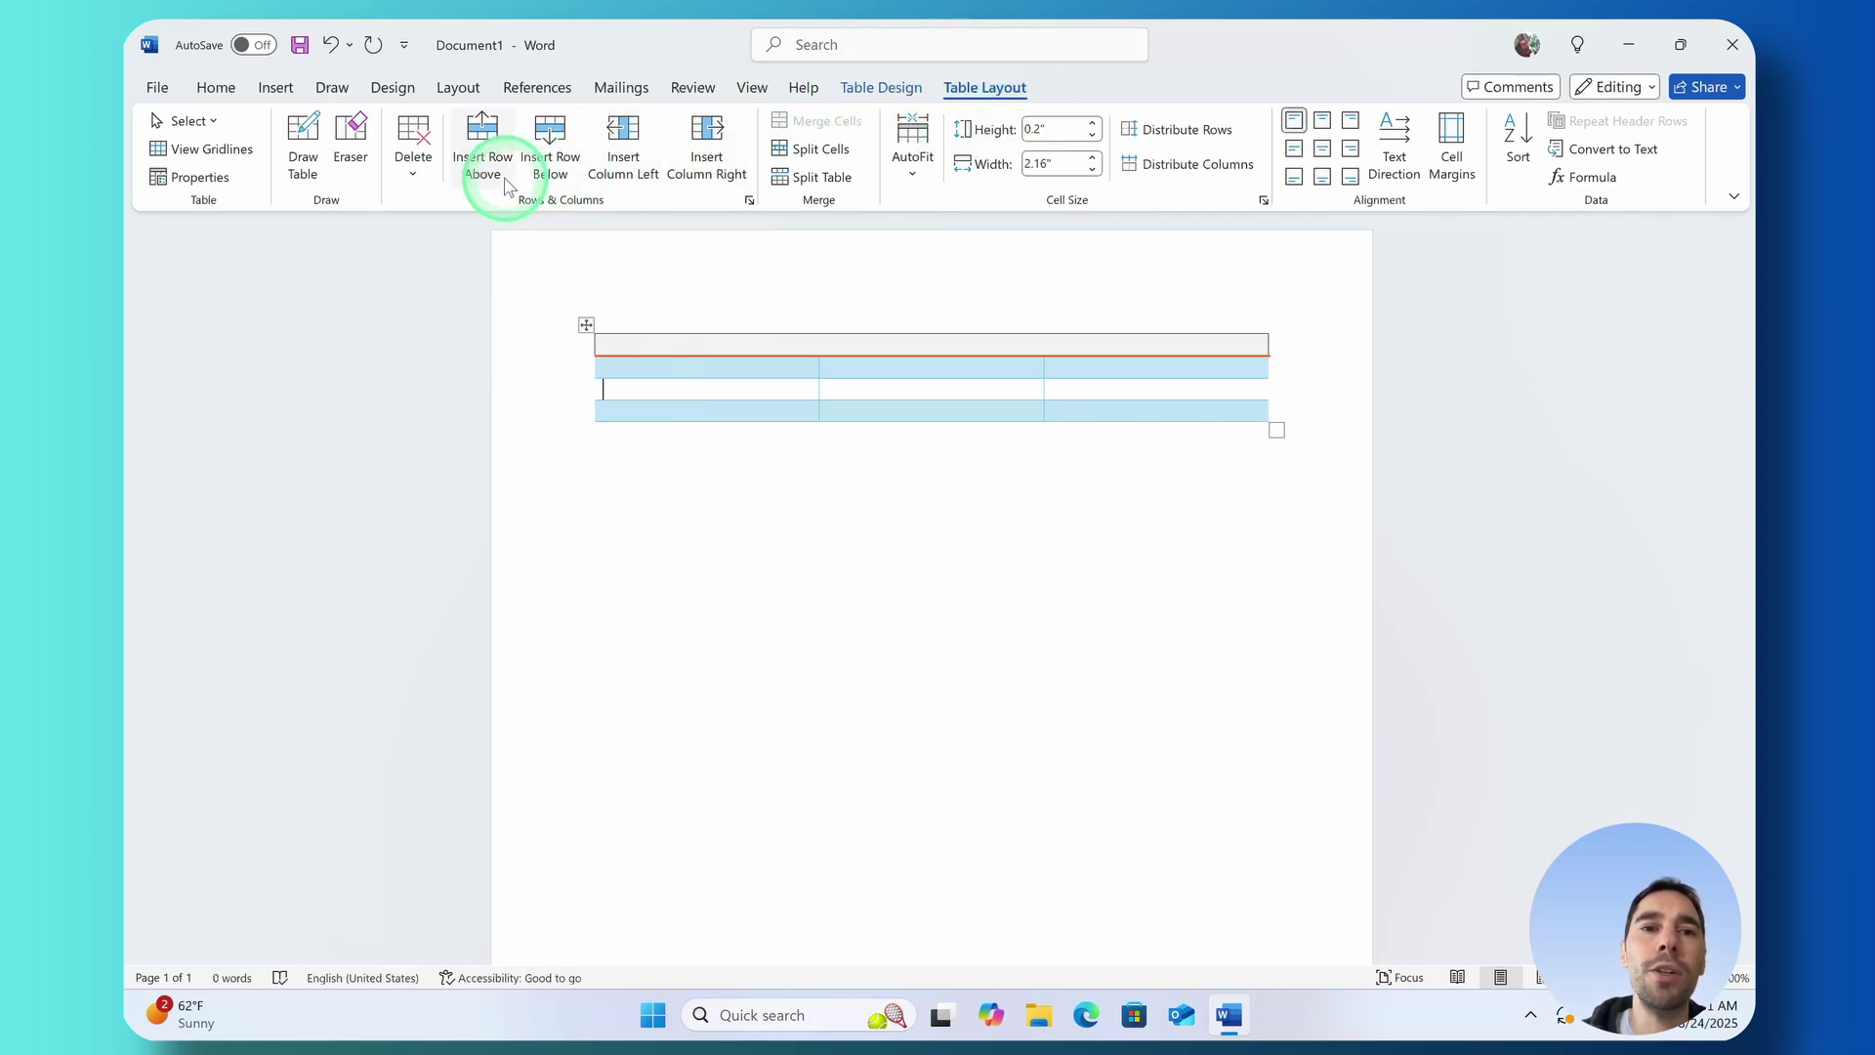
left_click(493, 161)
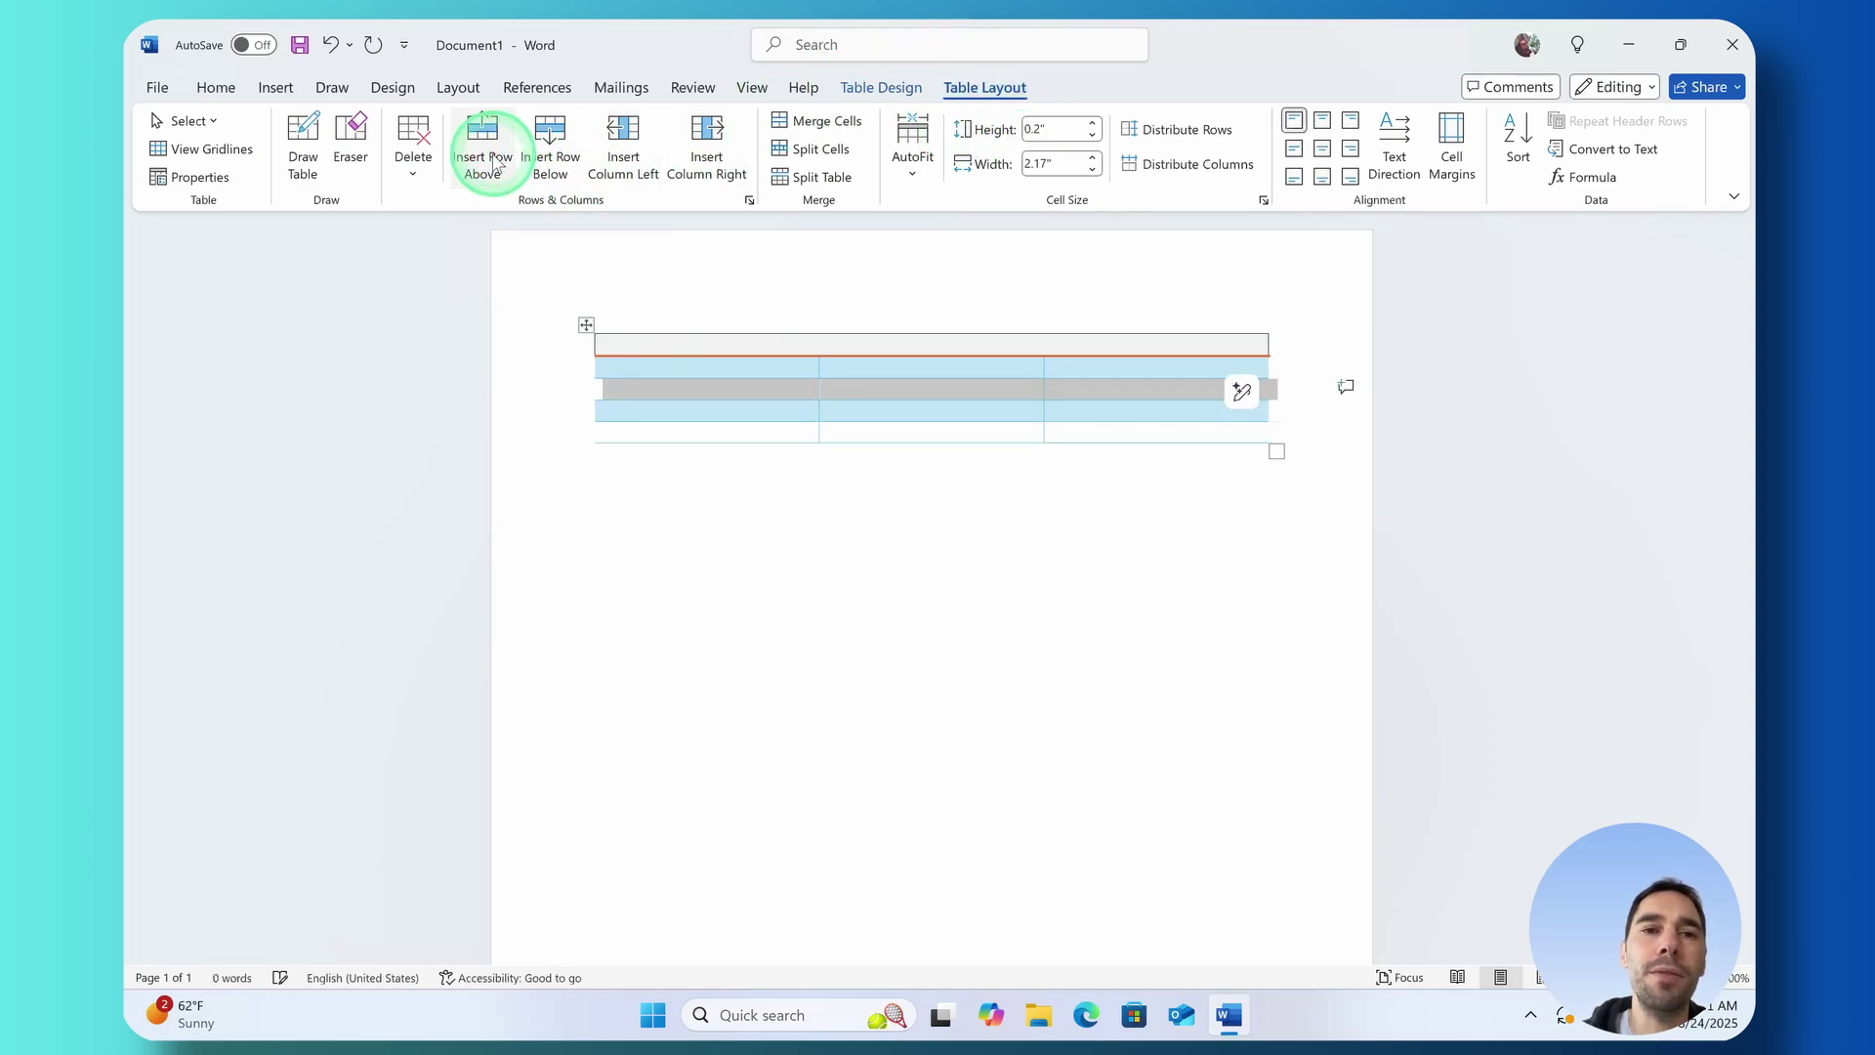
left_click(563, 164)
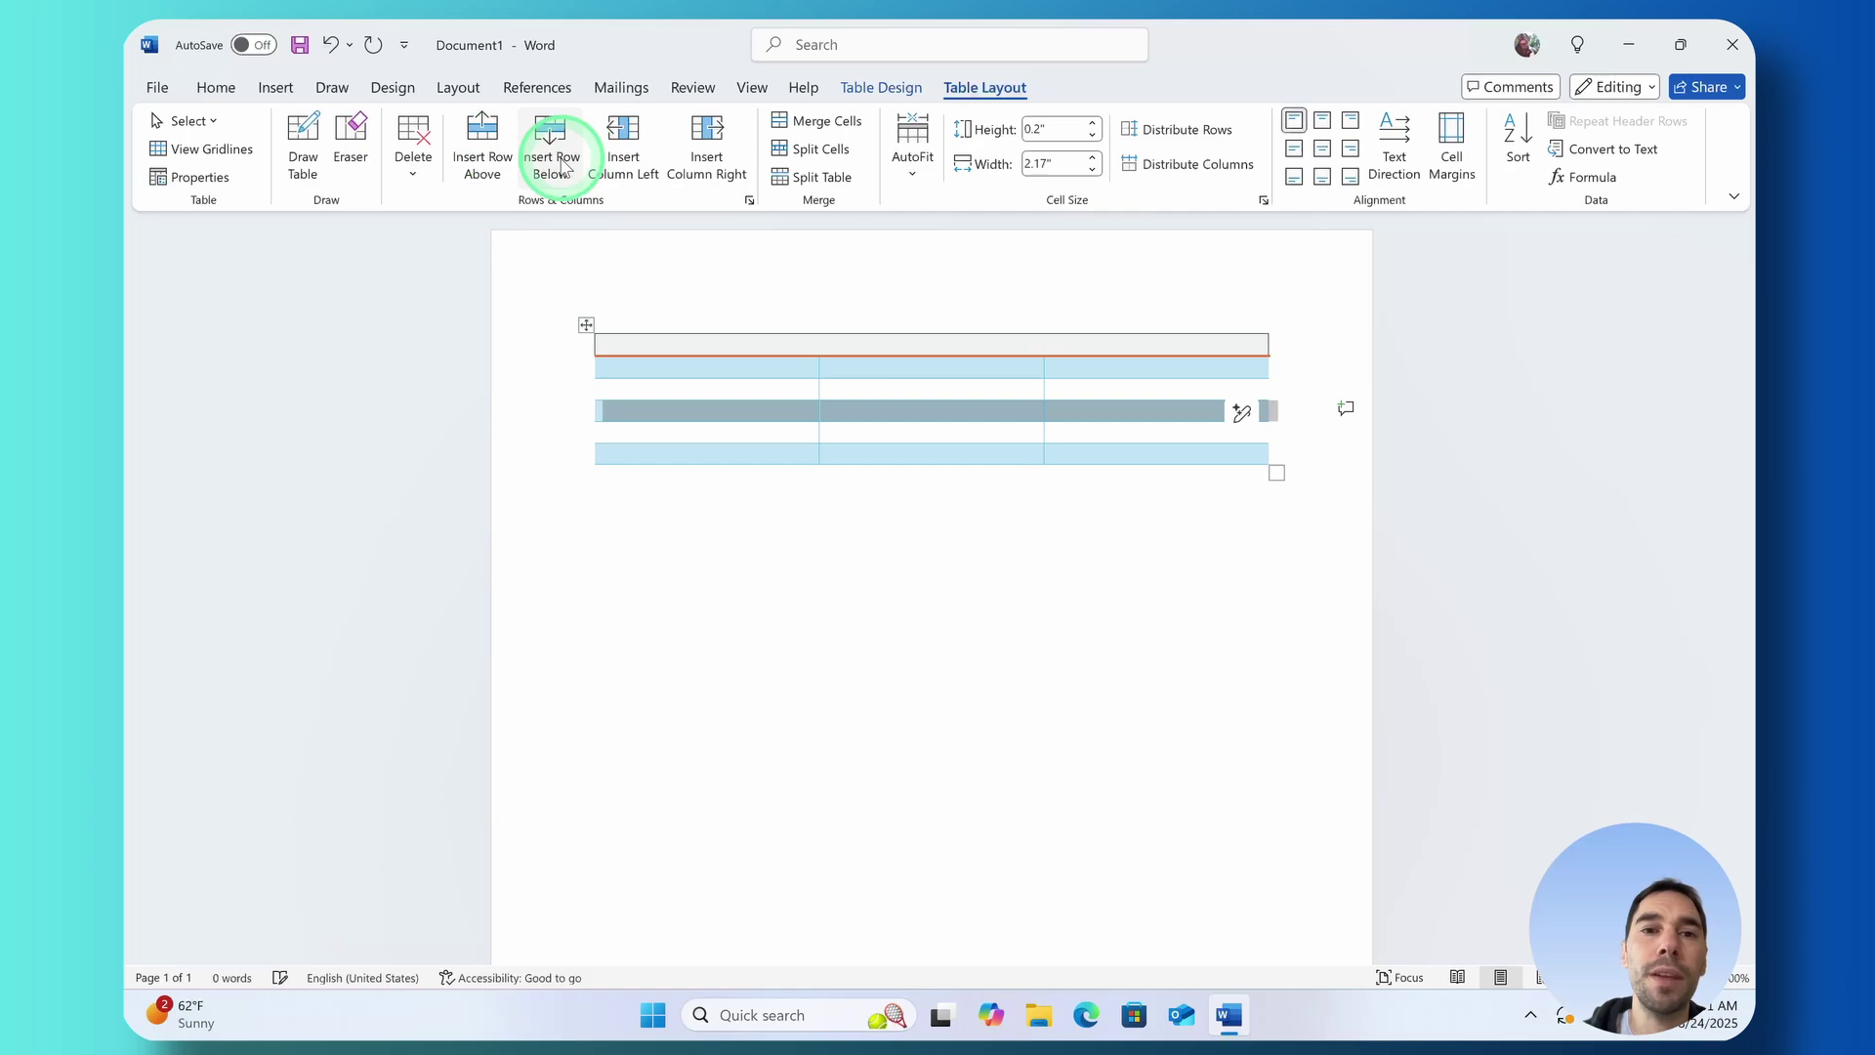
left_click(621, 152)
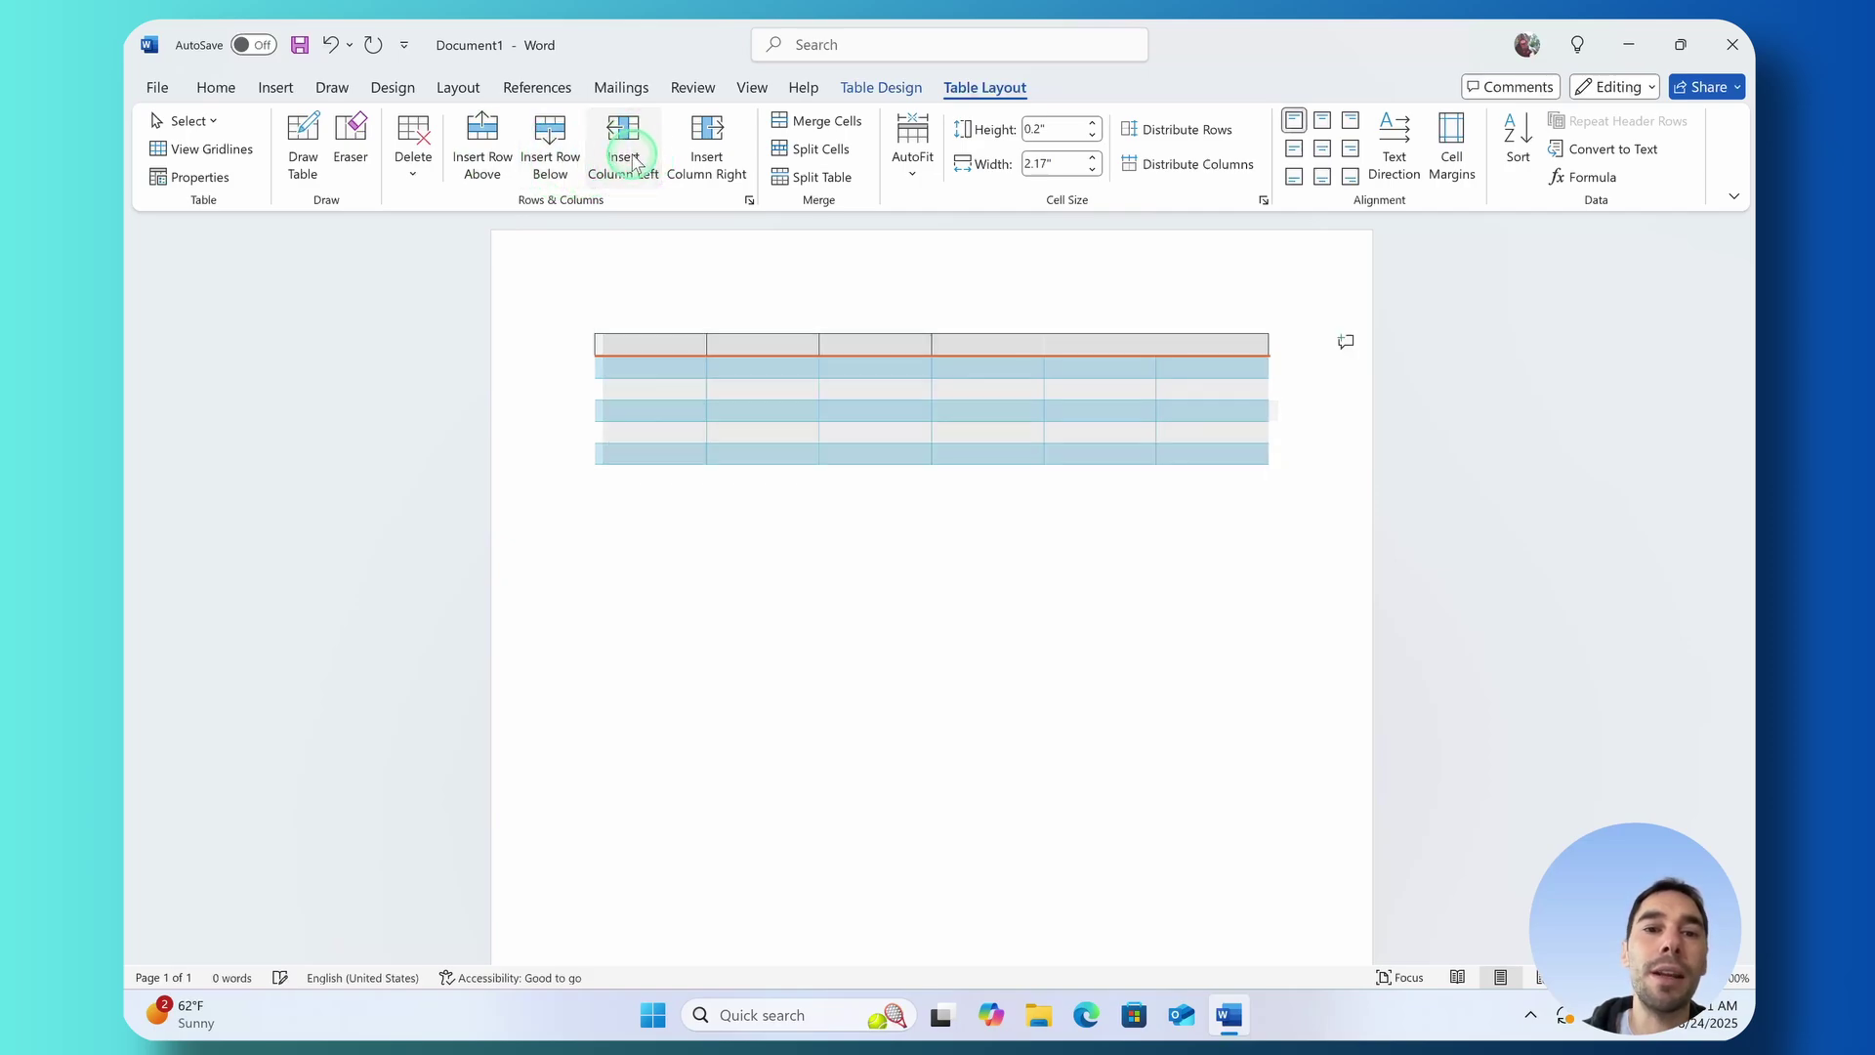
left_click(710, 152)
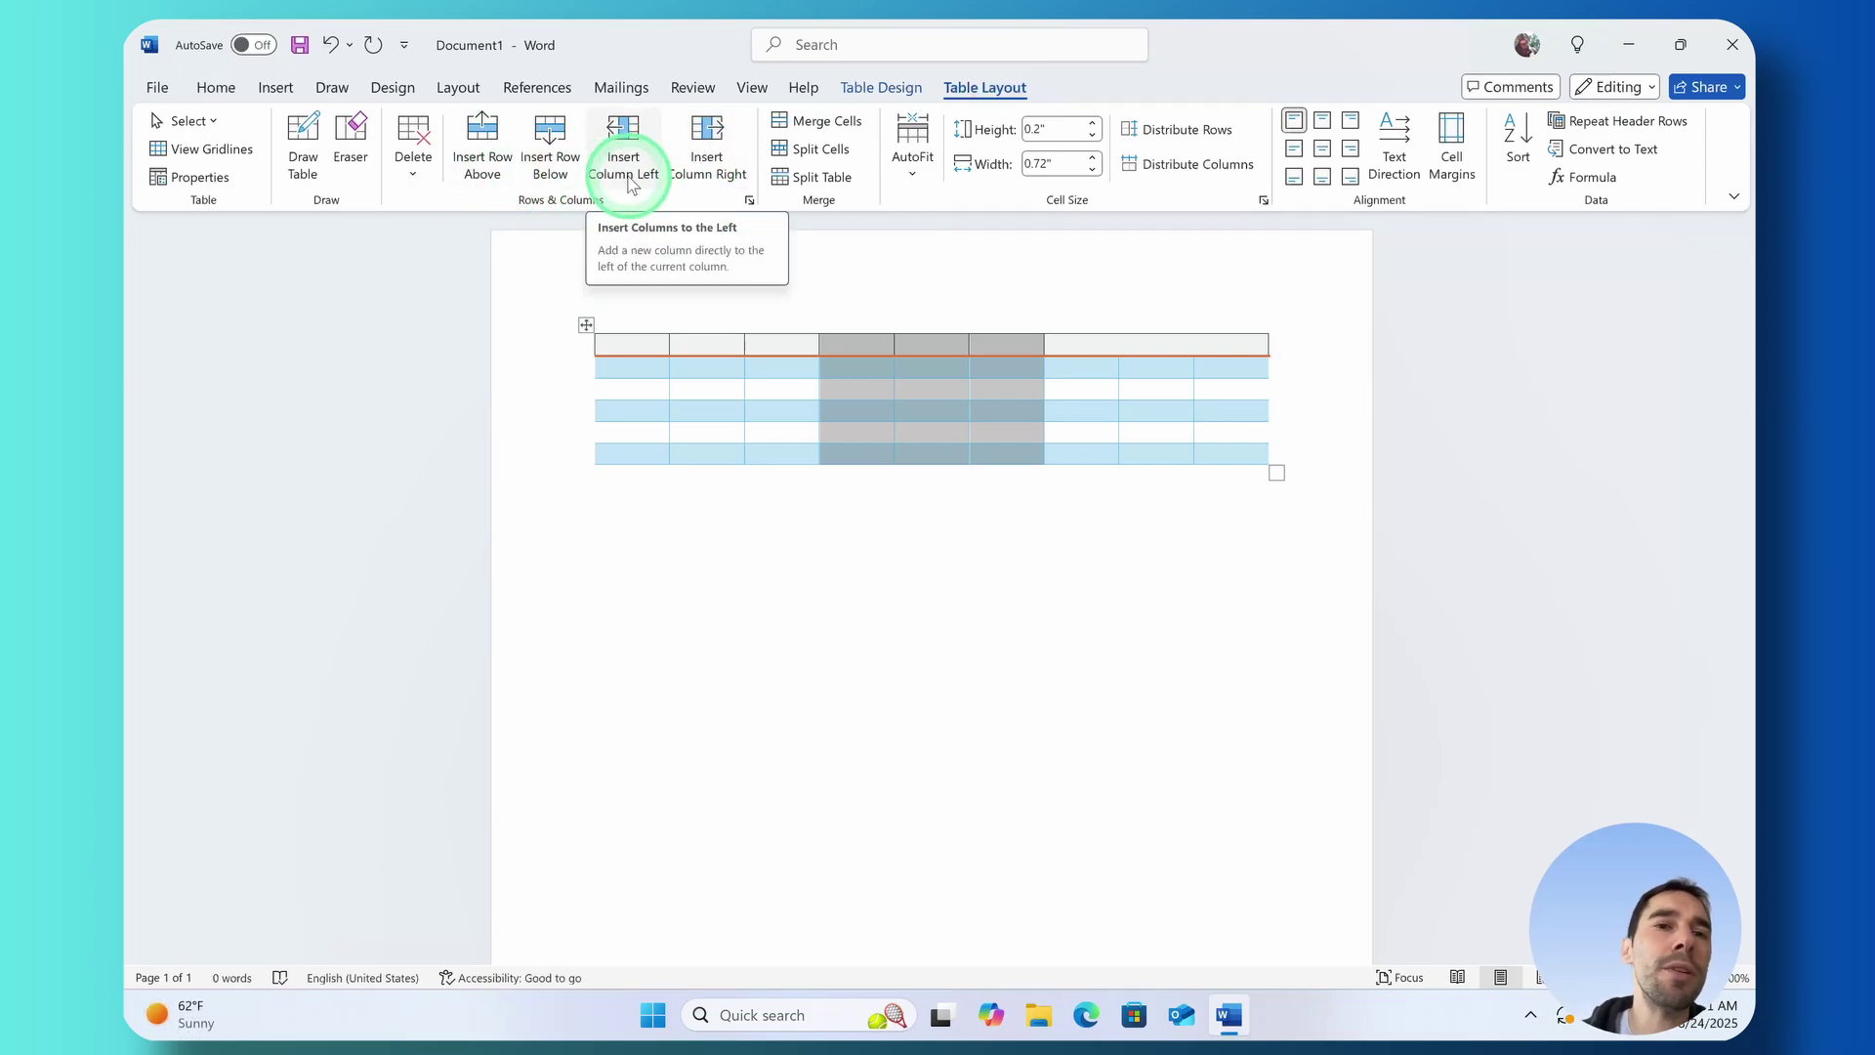
Delete the three selected middle columns and the selected rows, then undo those deletions
left_click(416, 184)
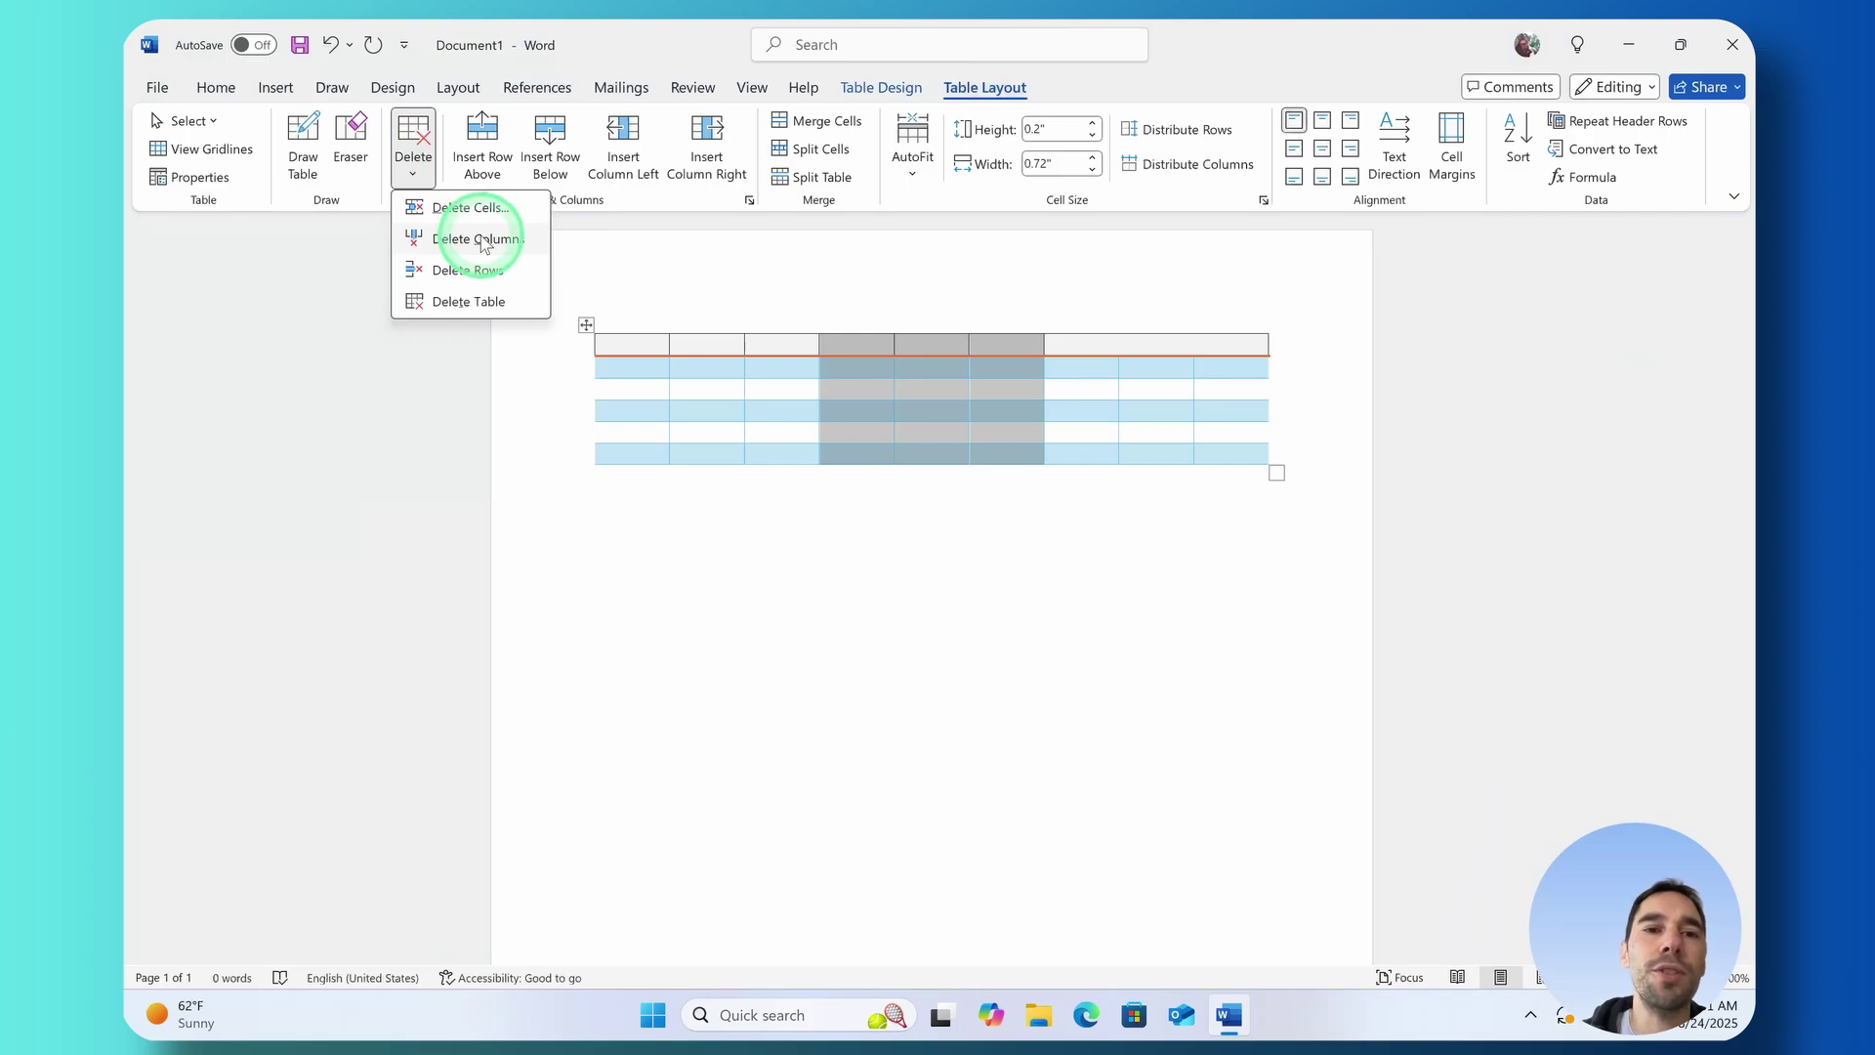
left_click(479, 238)
left_click(412, 161)
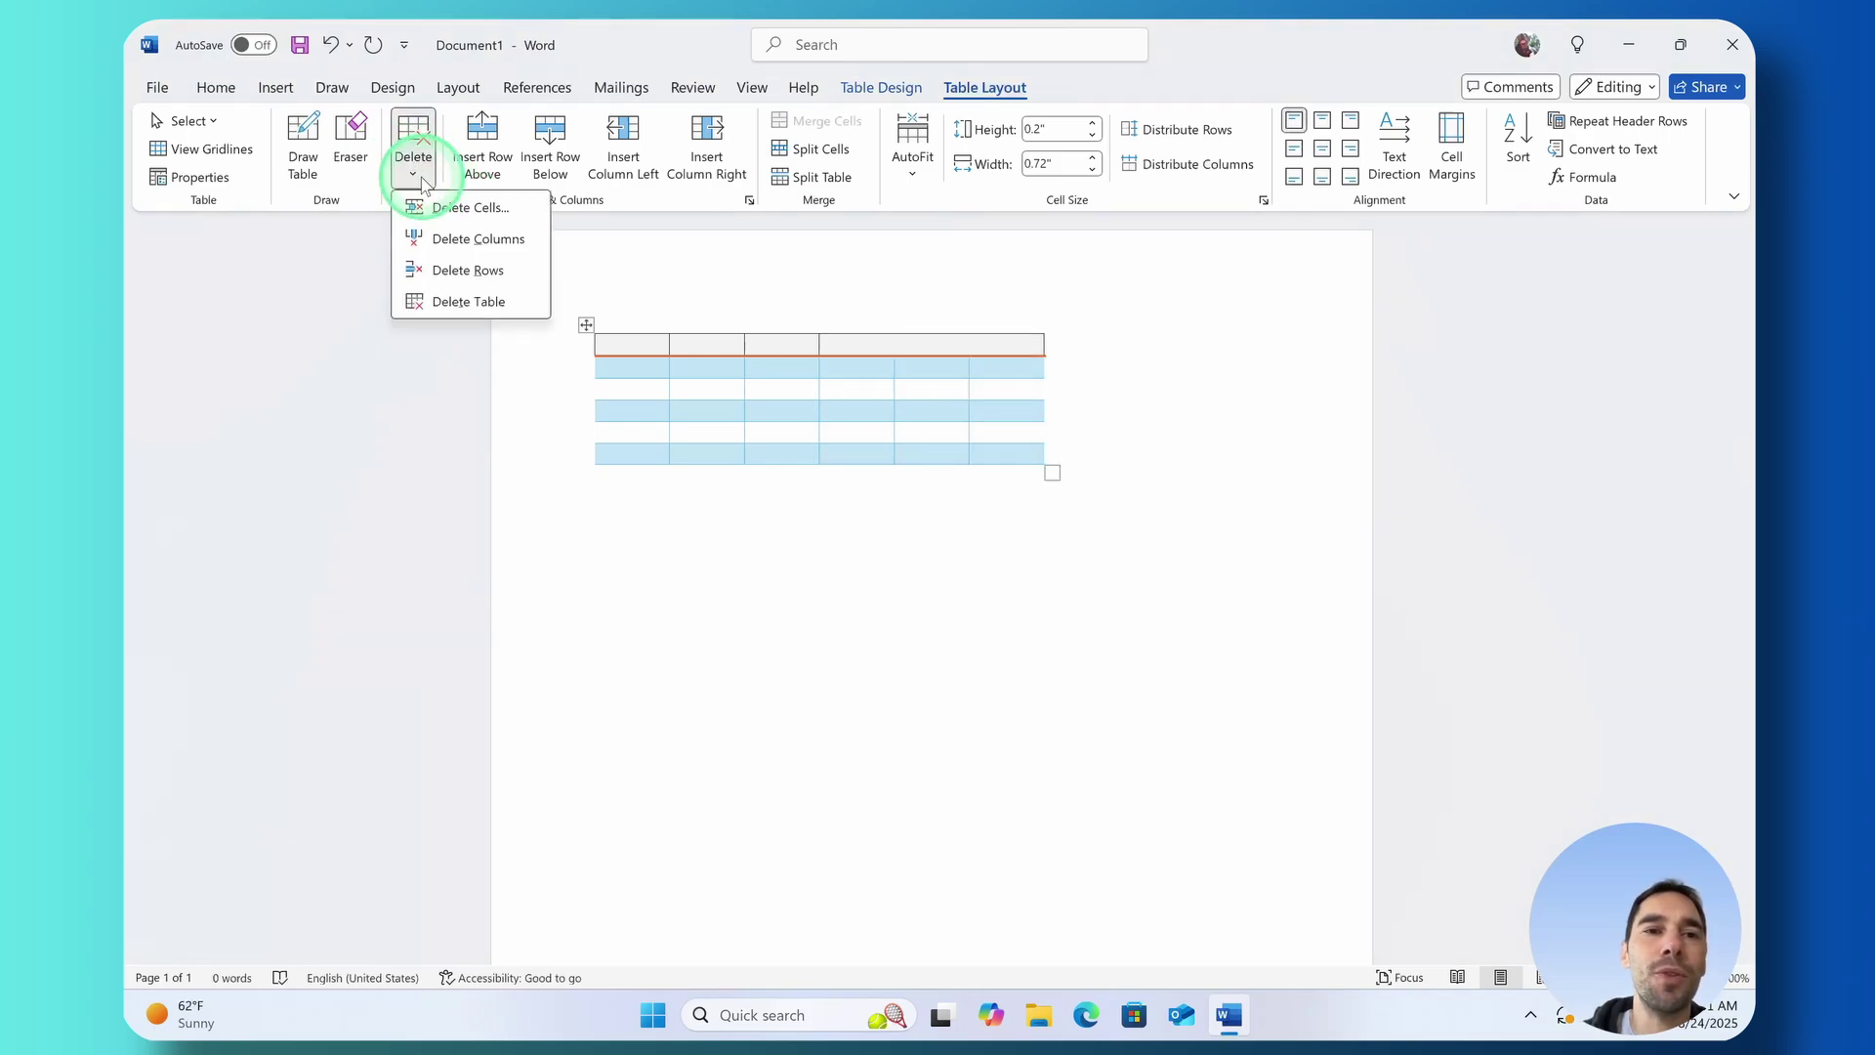
left_click(447, 271)
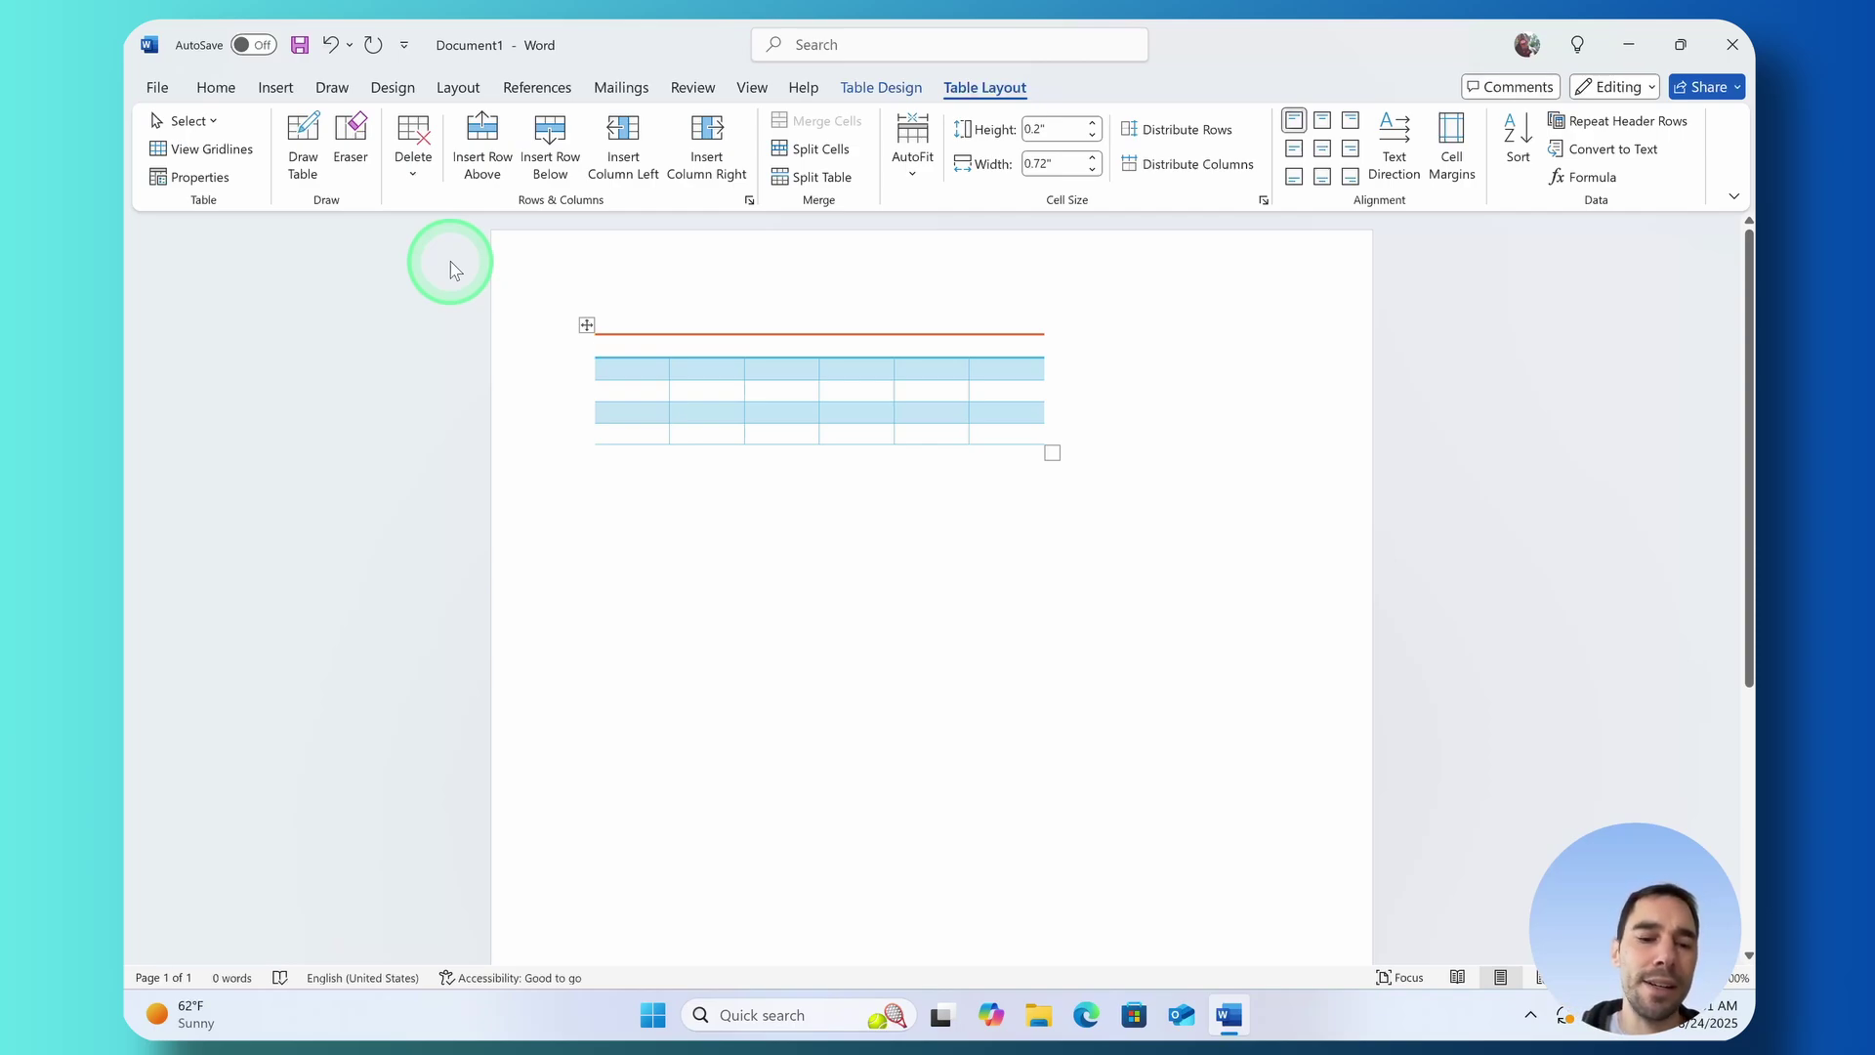
key("ctrl+z")
key("ctrl+z")
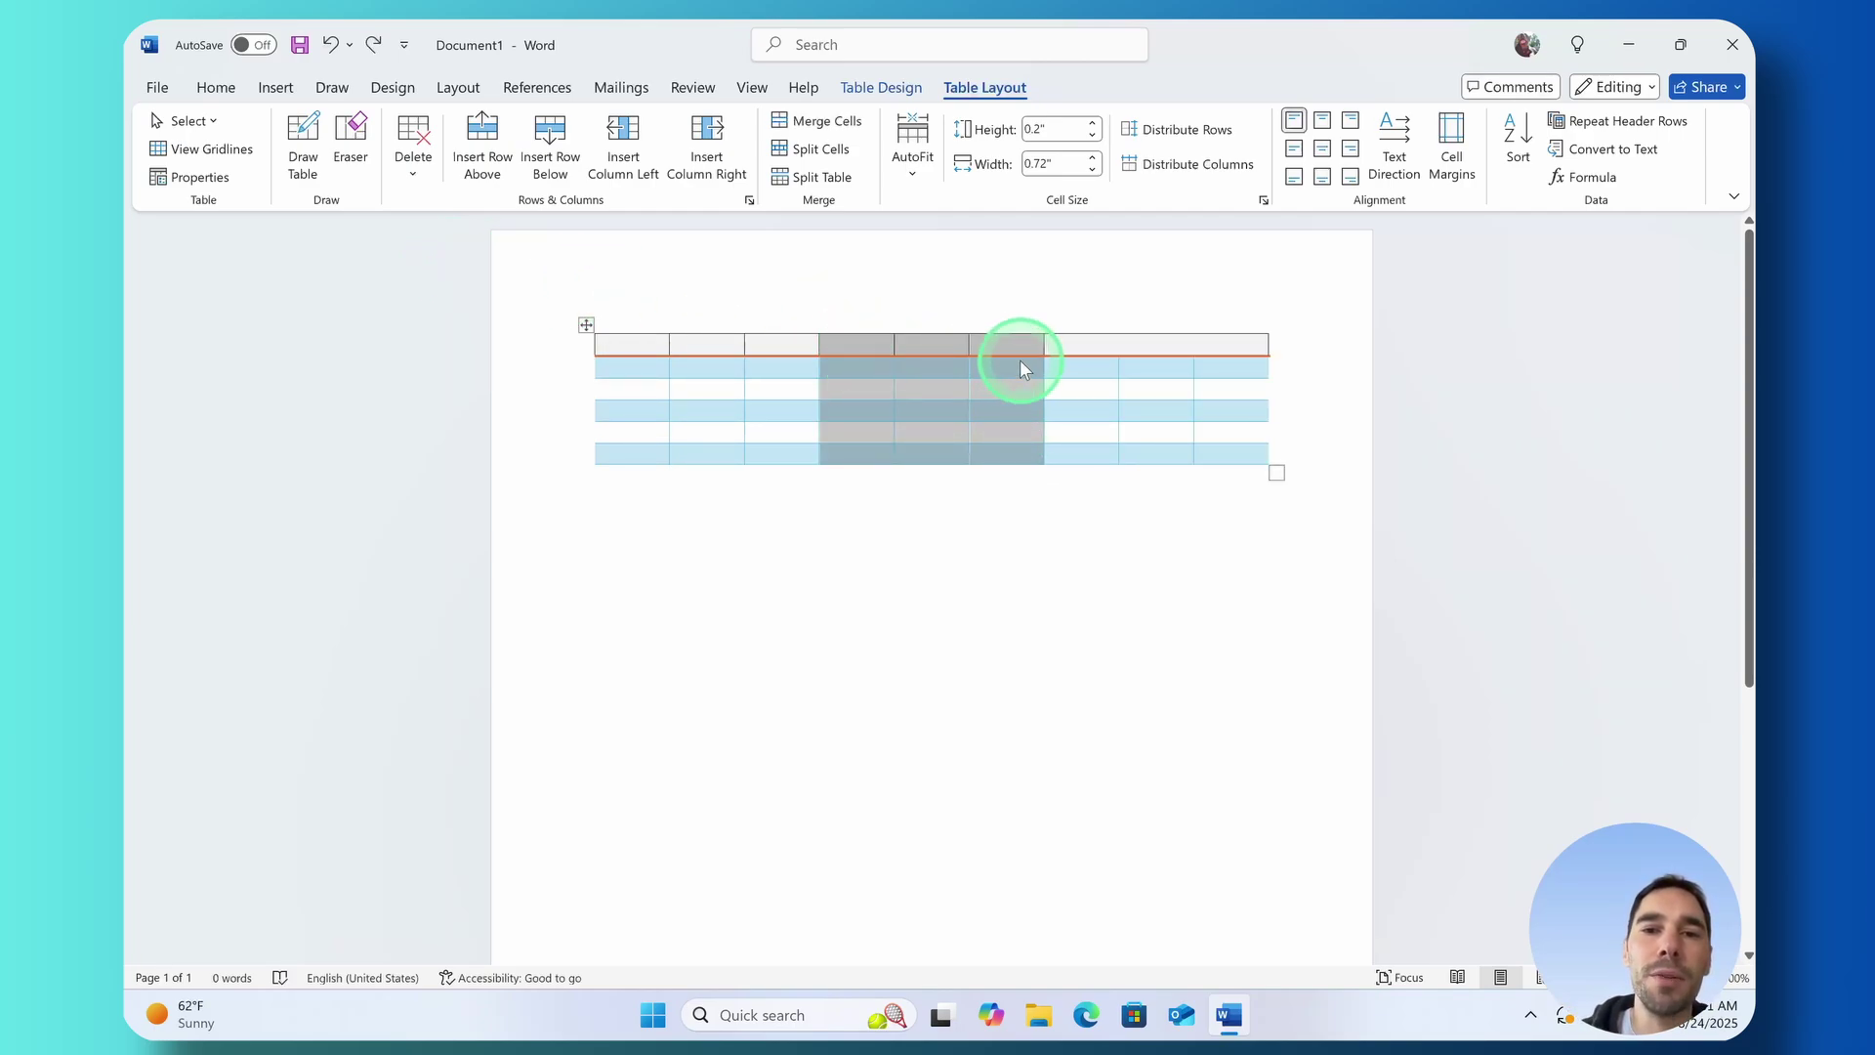
Select one whole body row and delete it
left_click(879, 405)
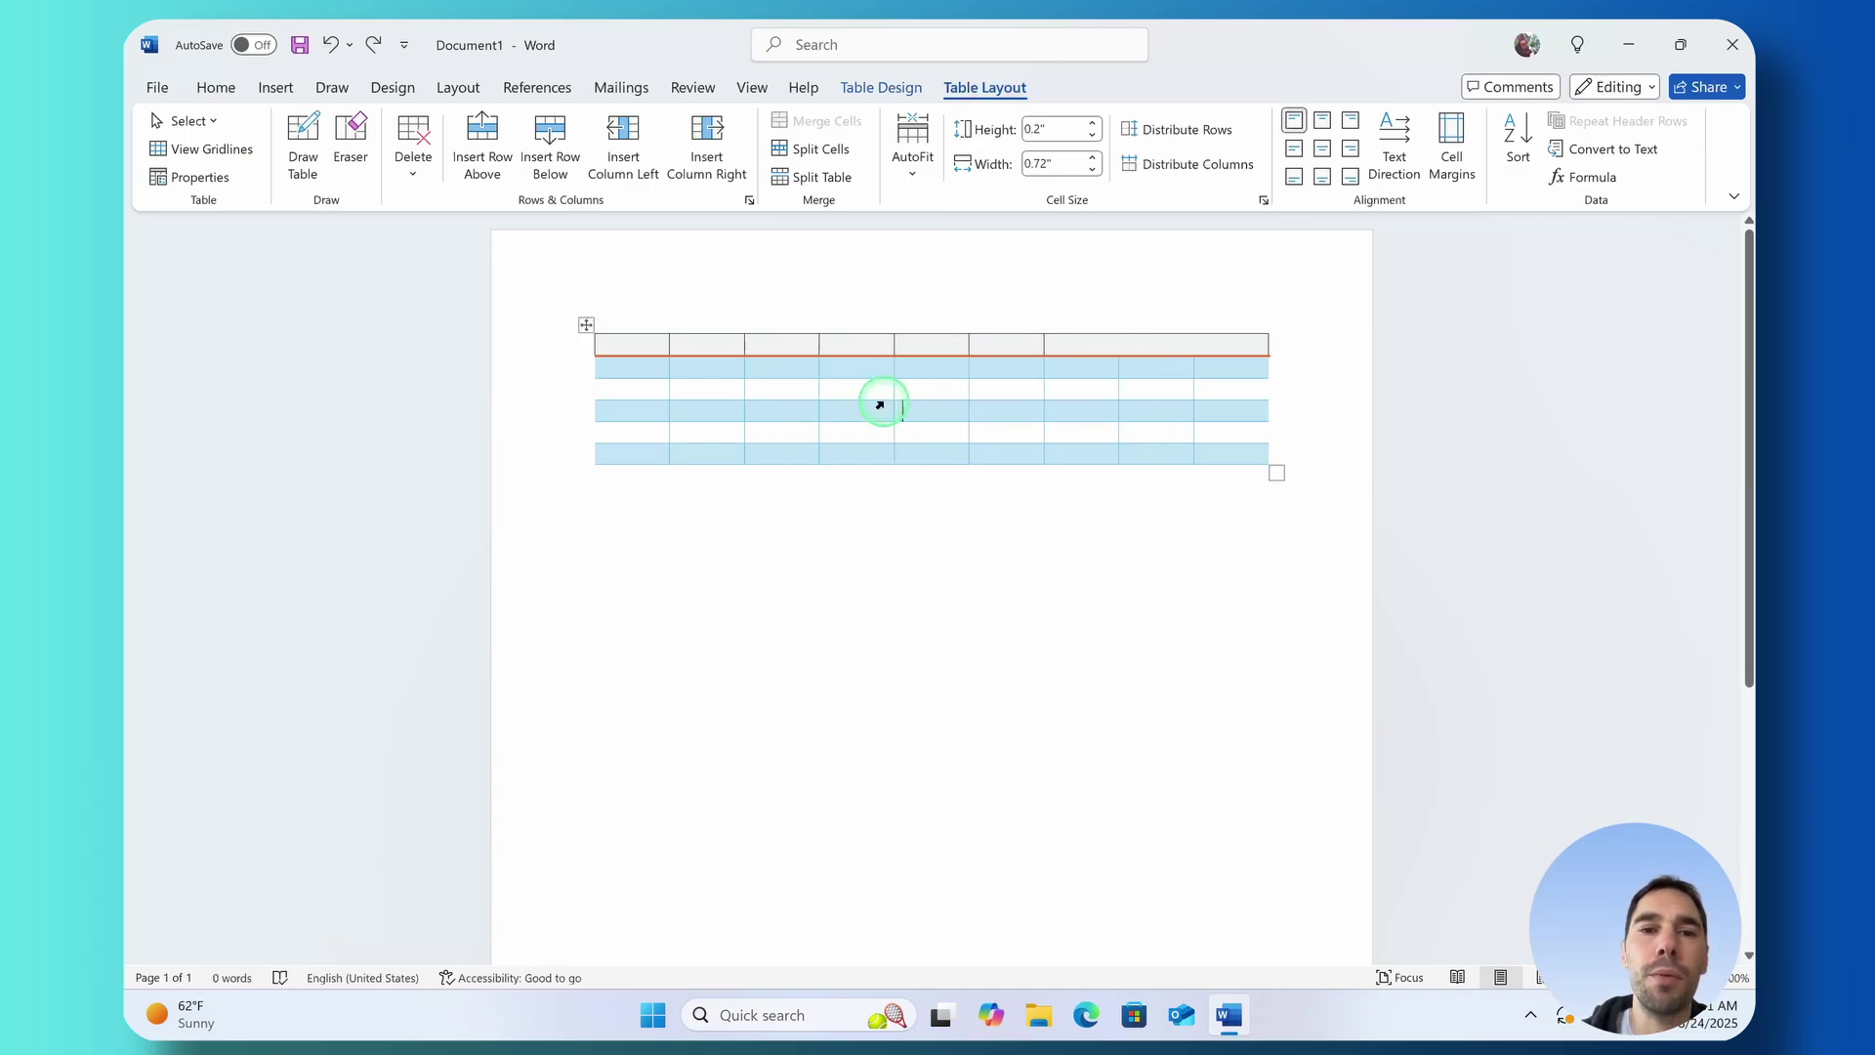
left_click_drag(639, 391, 1280, 389)
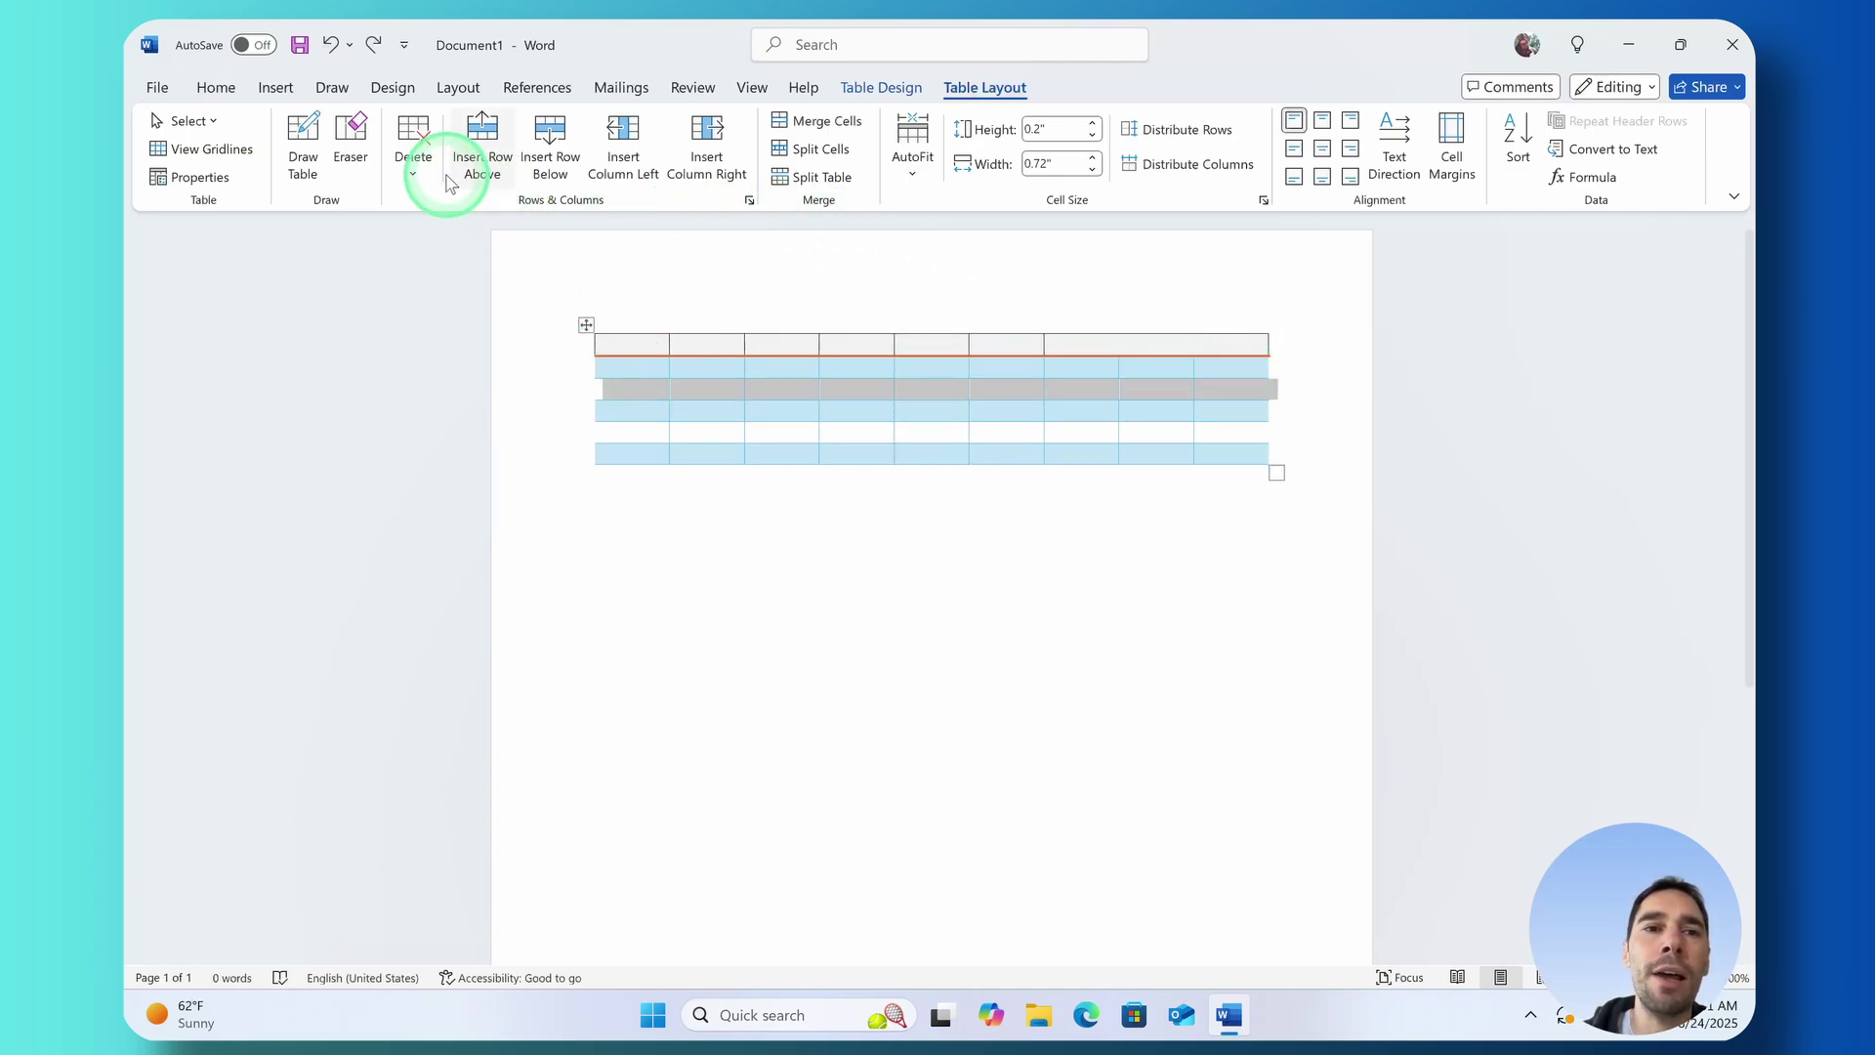
left_click(415, 168)
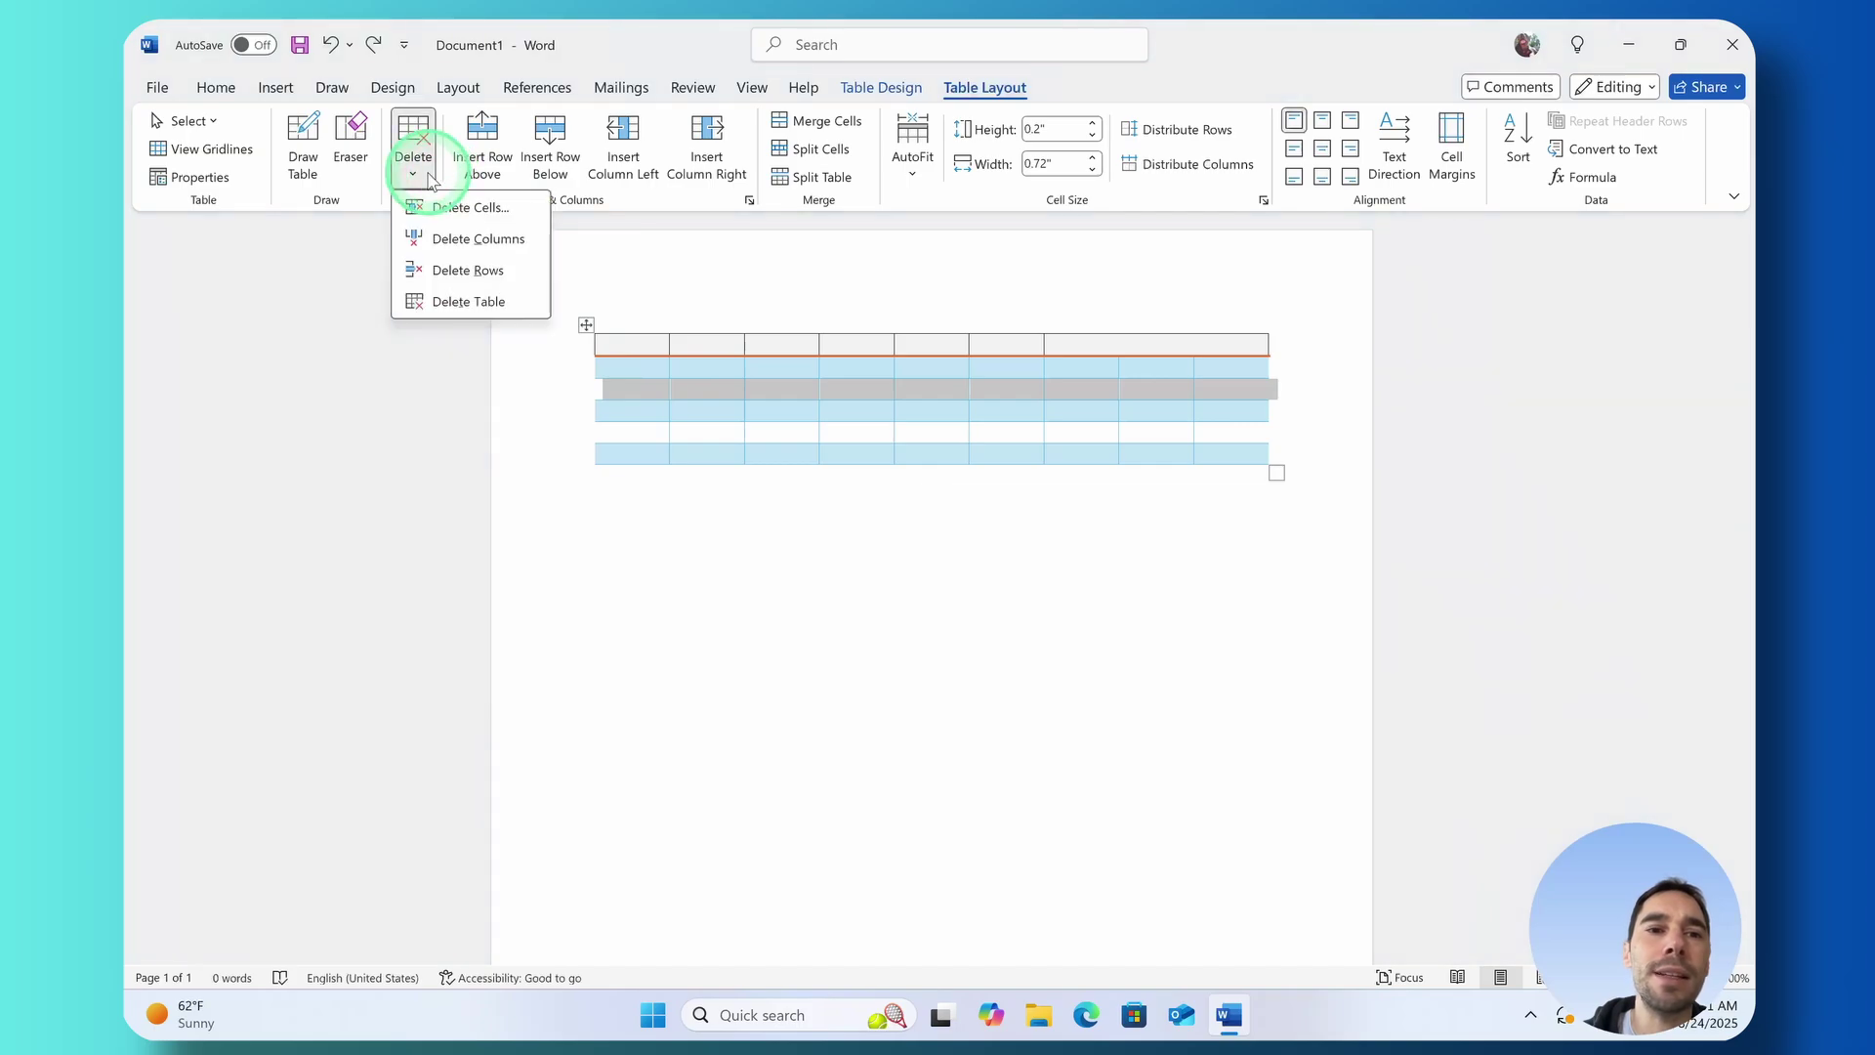
left_click(478, 269)
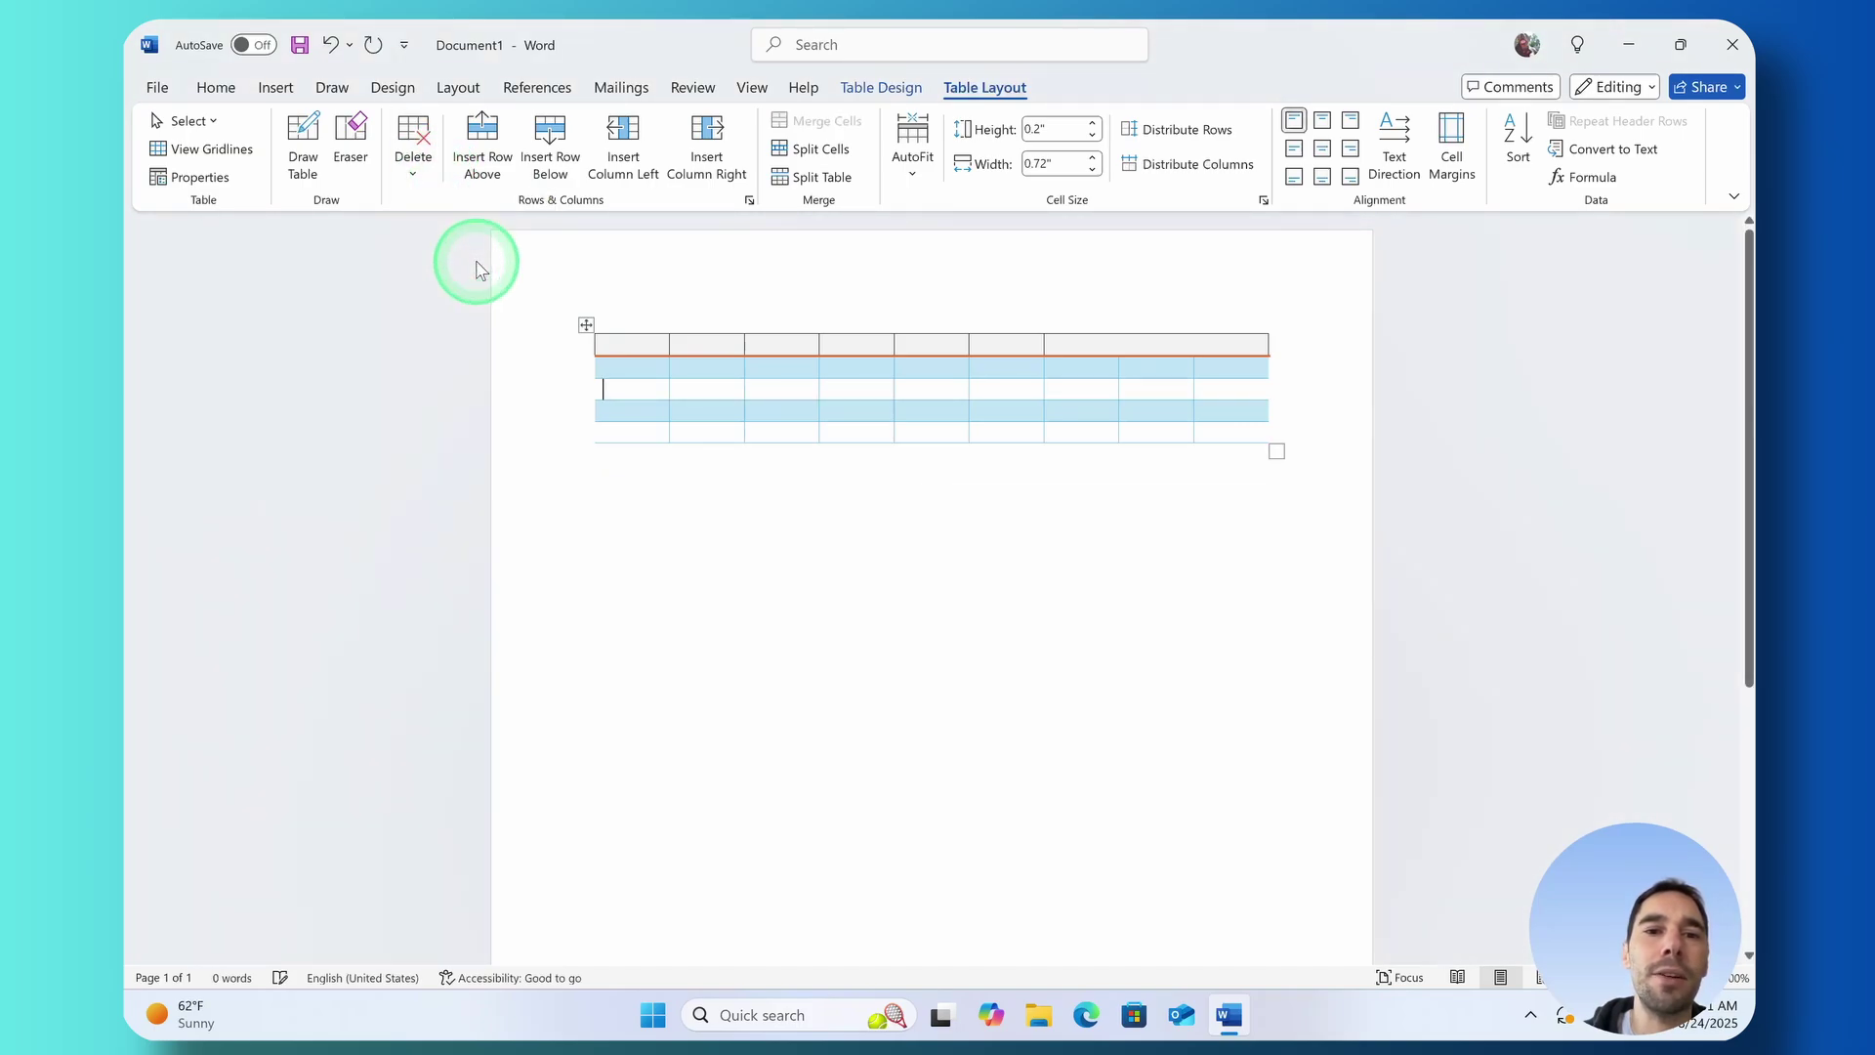
Type 'This' in the second header cell and delete that column
left_click(697, 338)
type("This")
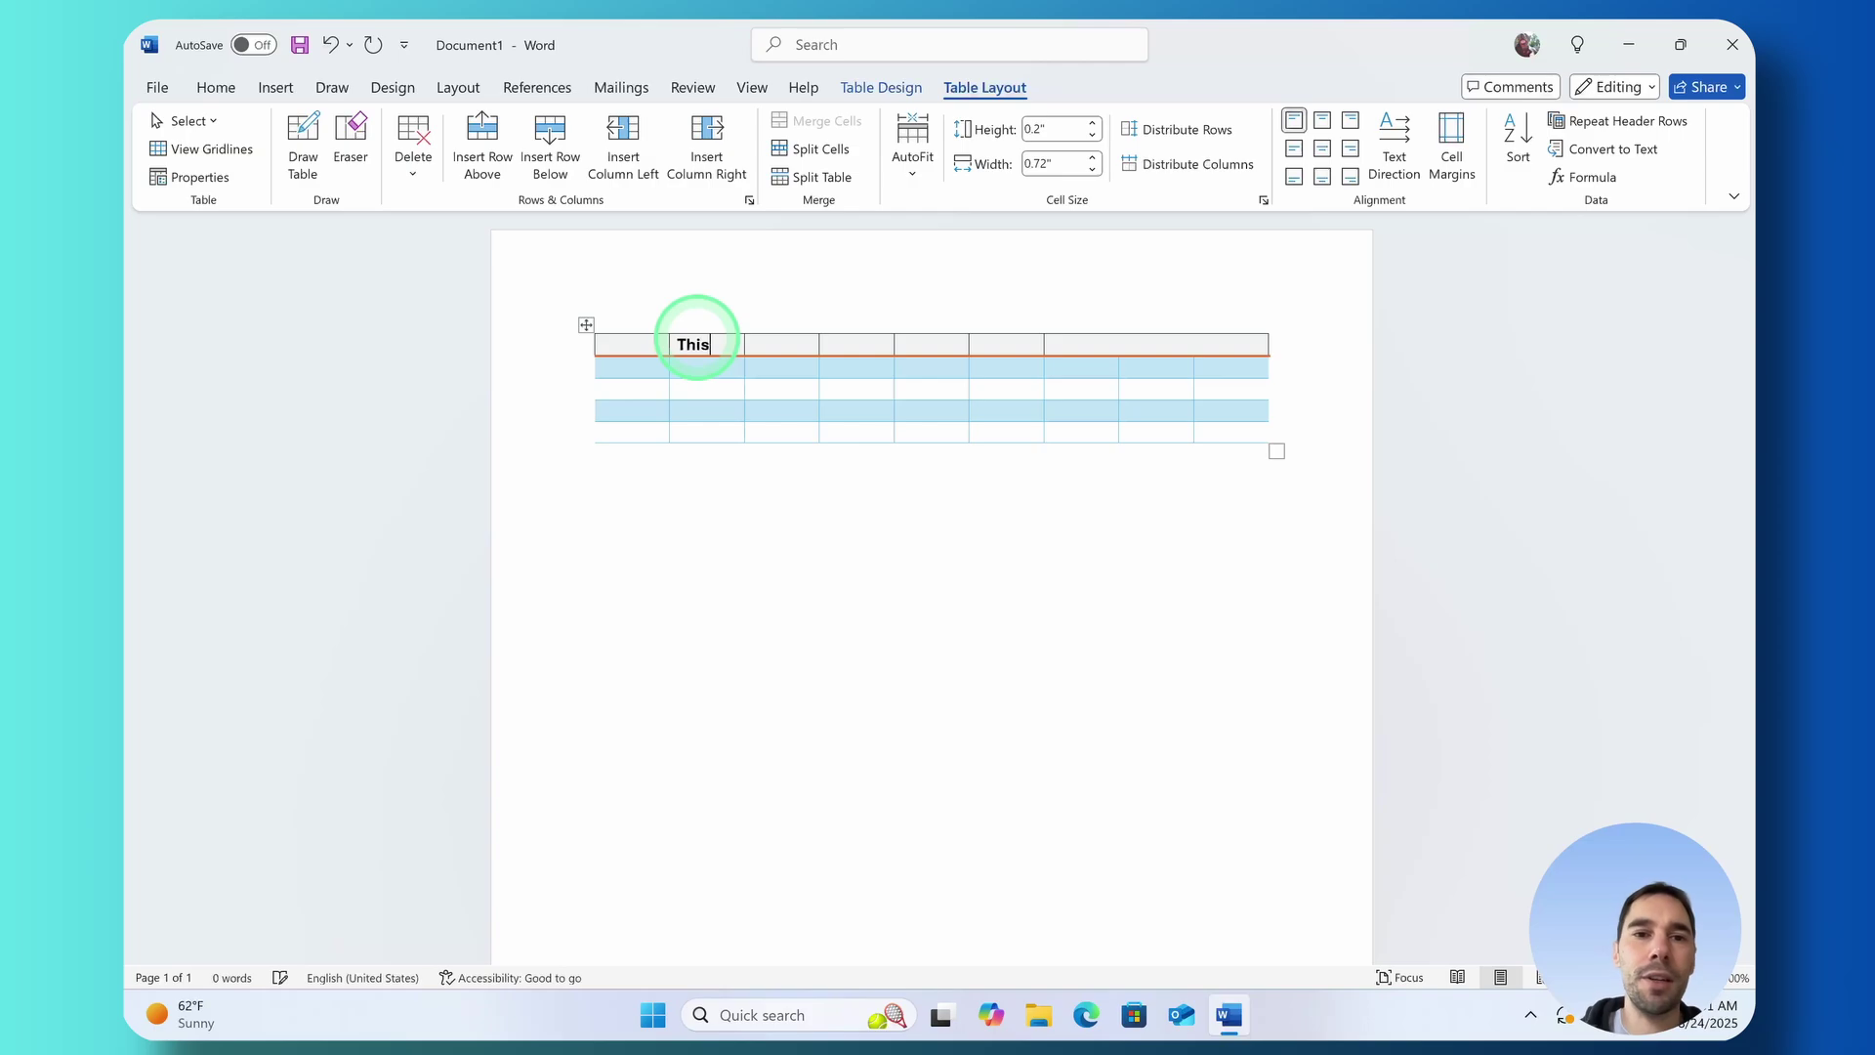
left_click(716, 367)
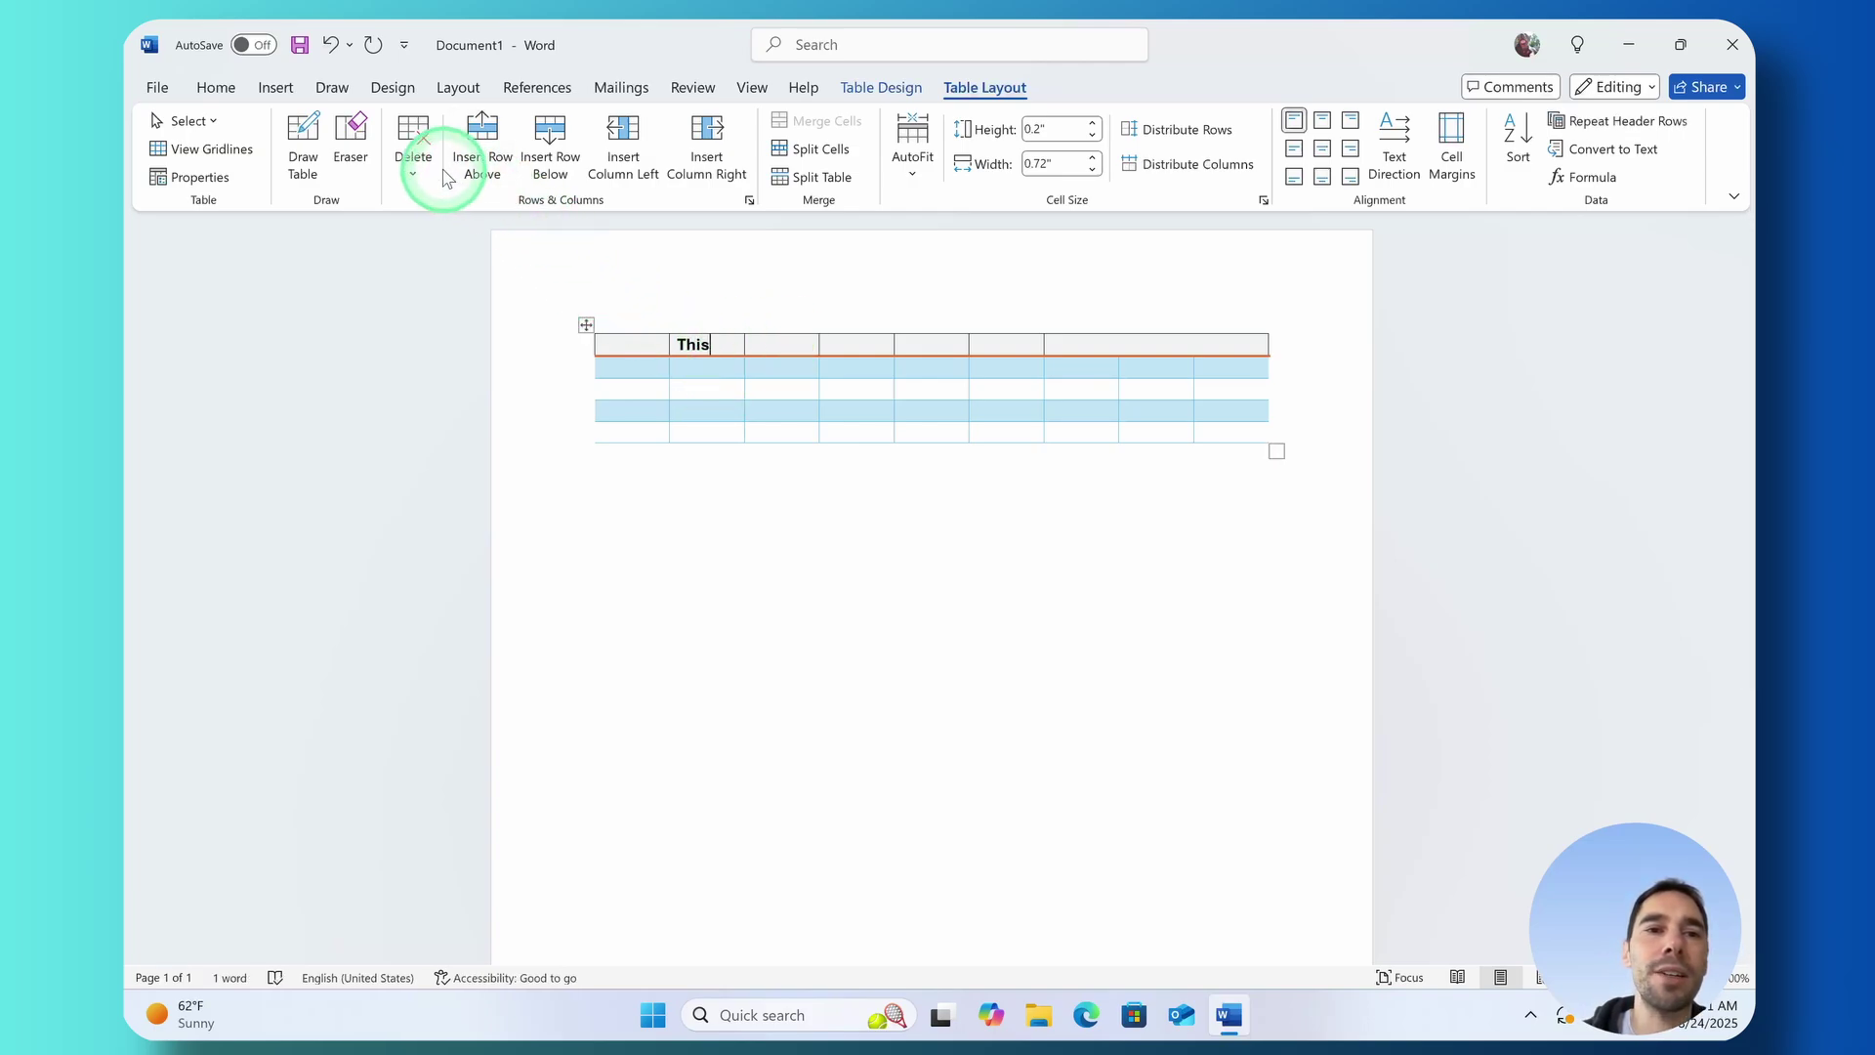
left_click(408, 168)
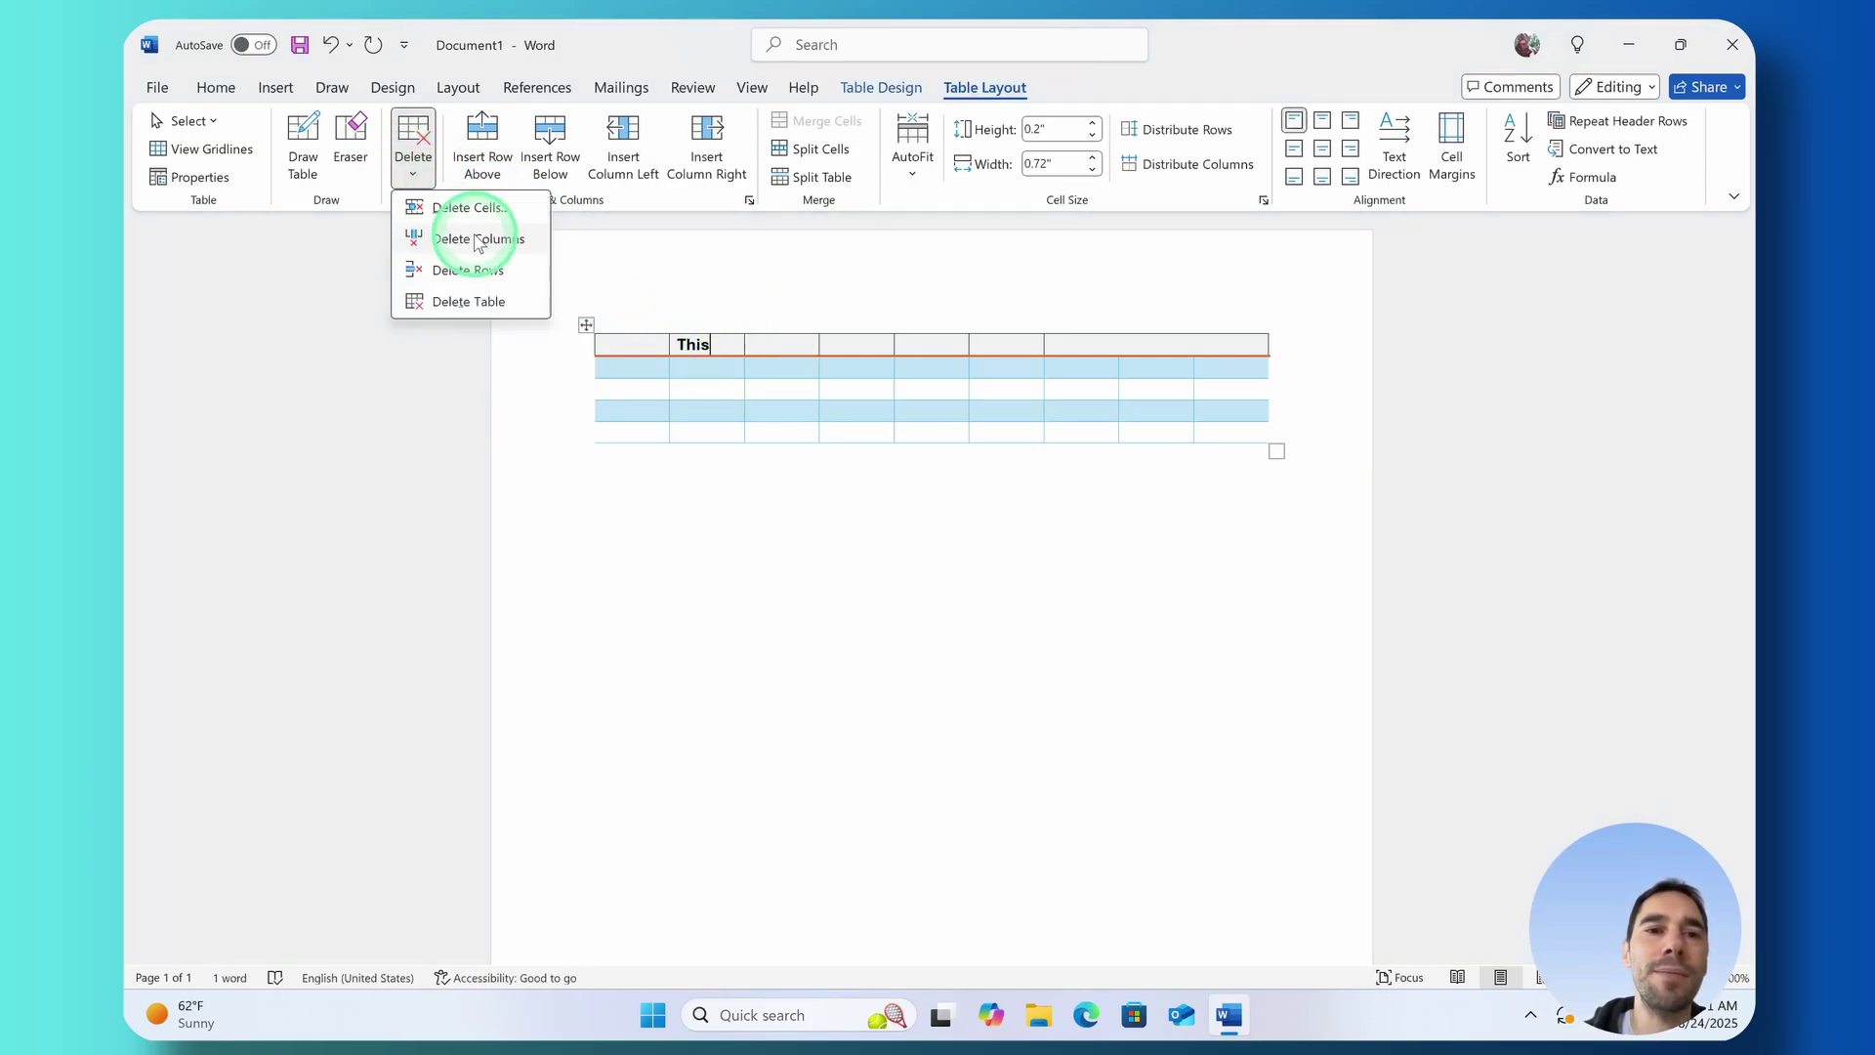
left_click(505, 248)
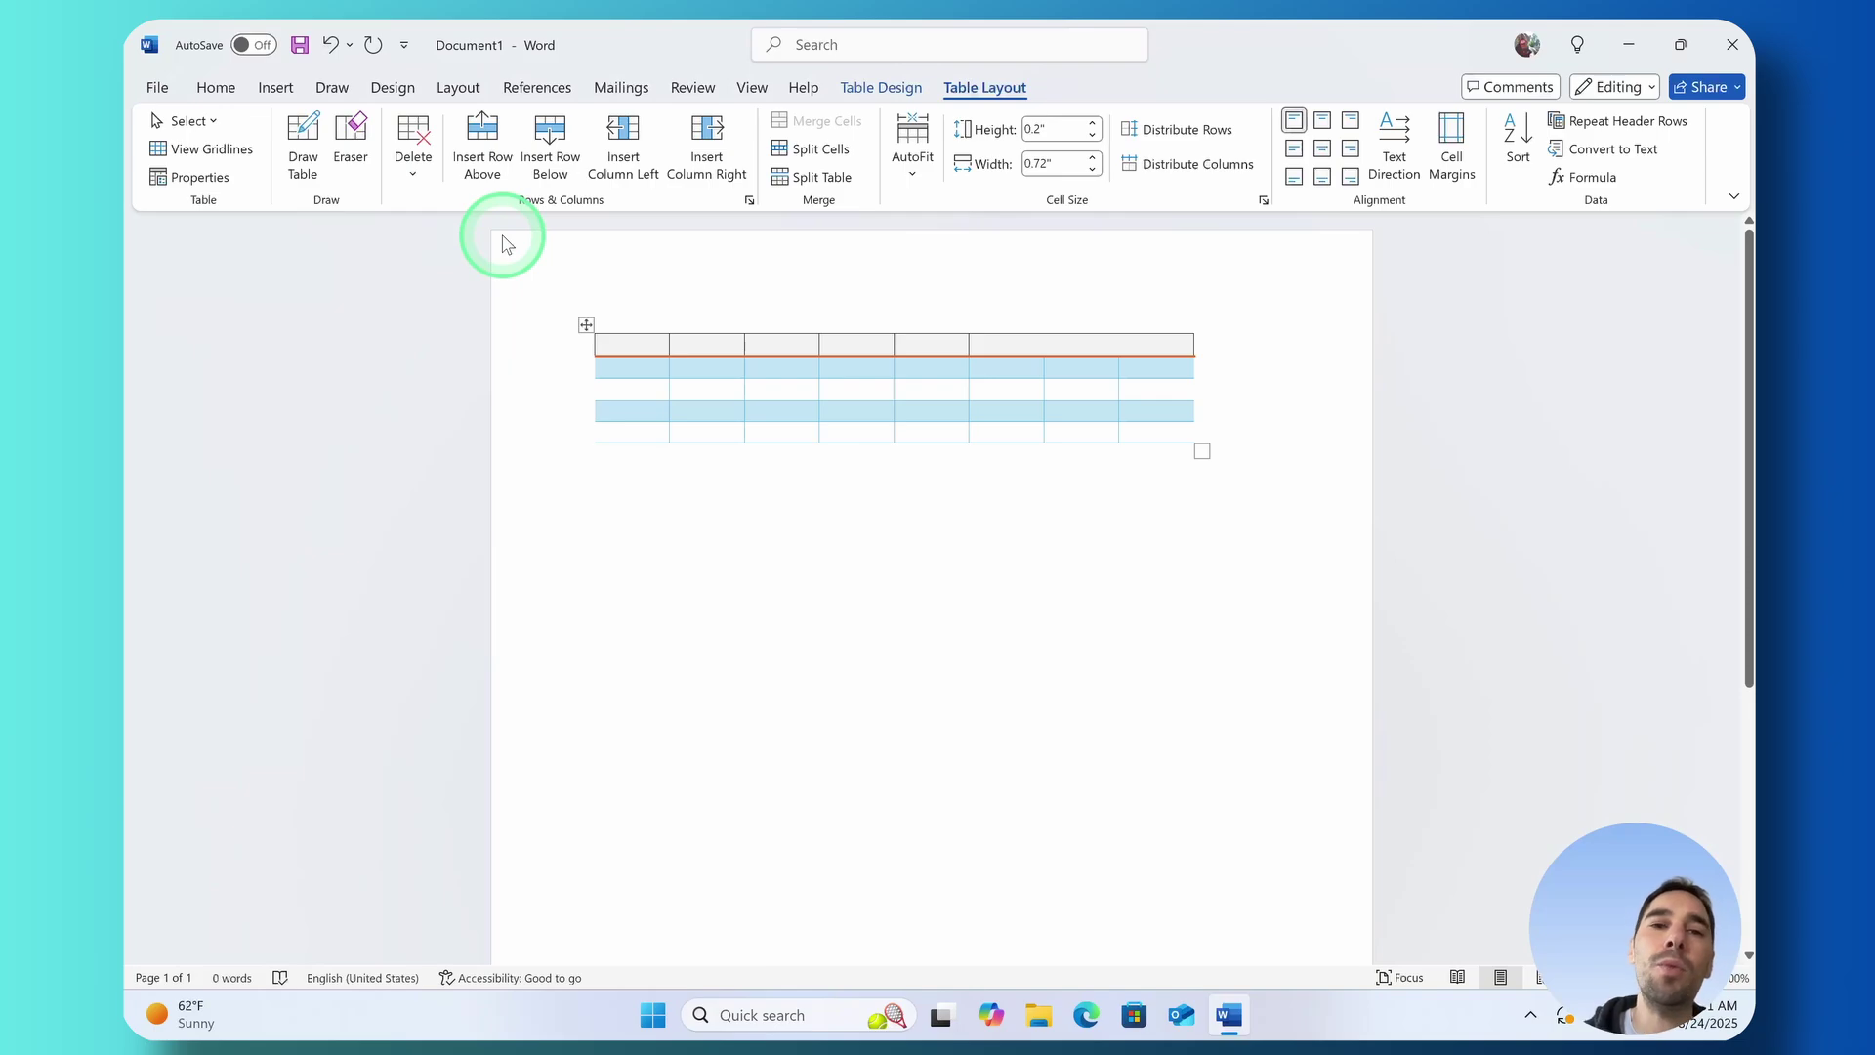
Look through the header cell's right-click insert and delete options without changing anything
left_click(734, 349)
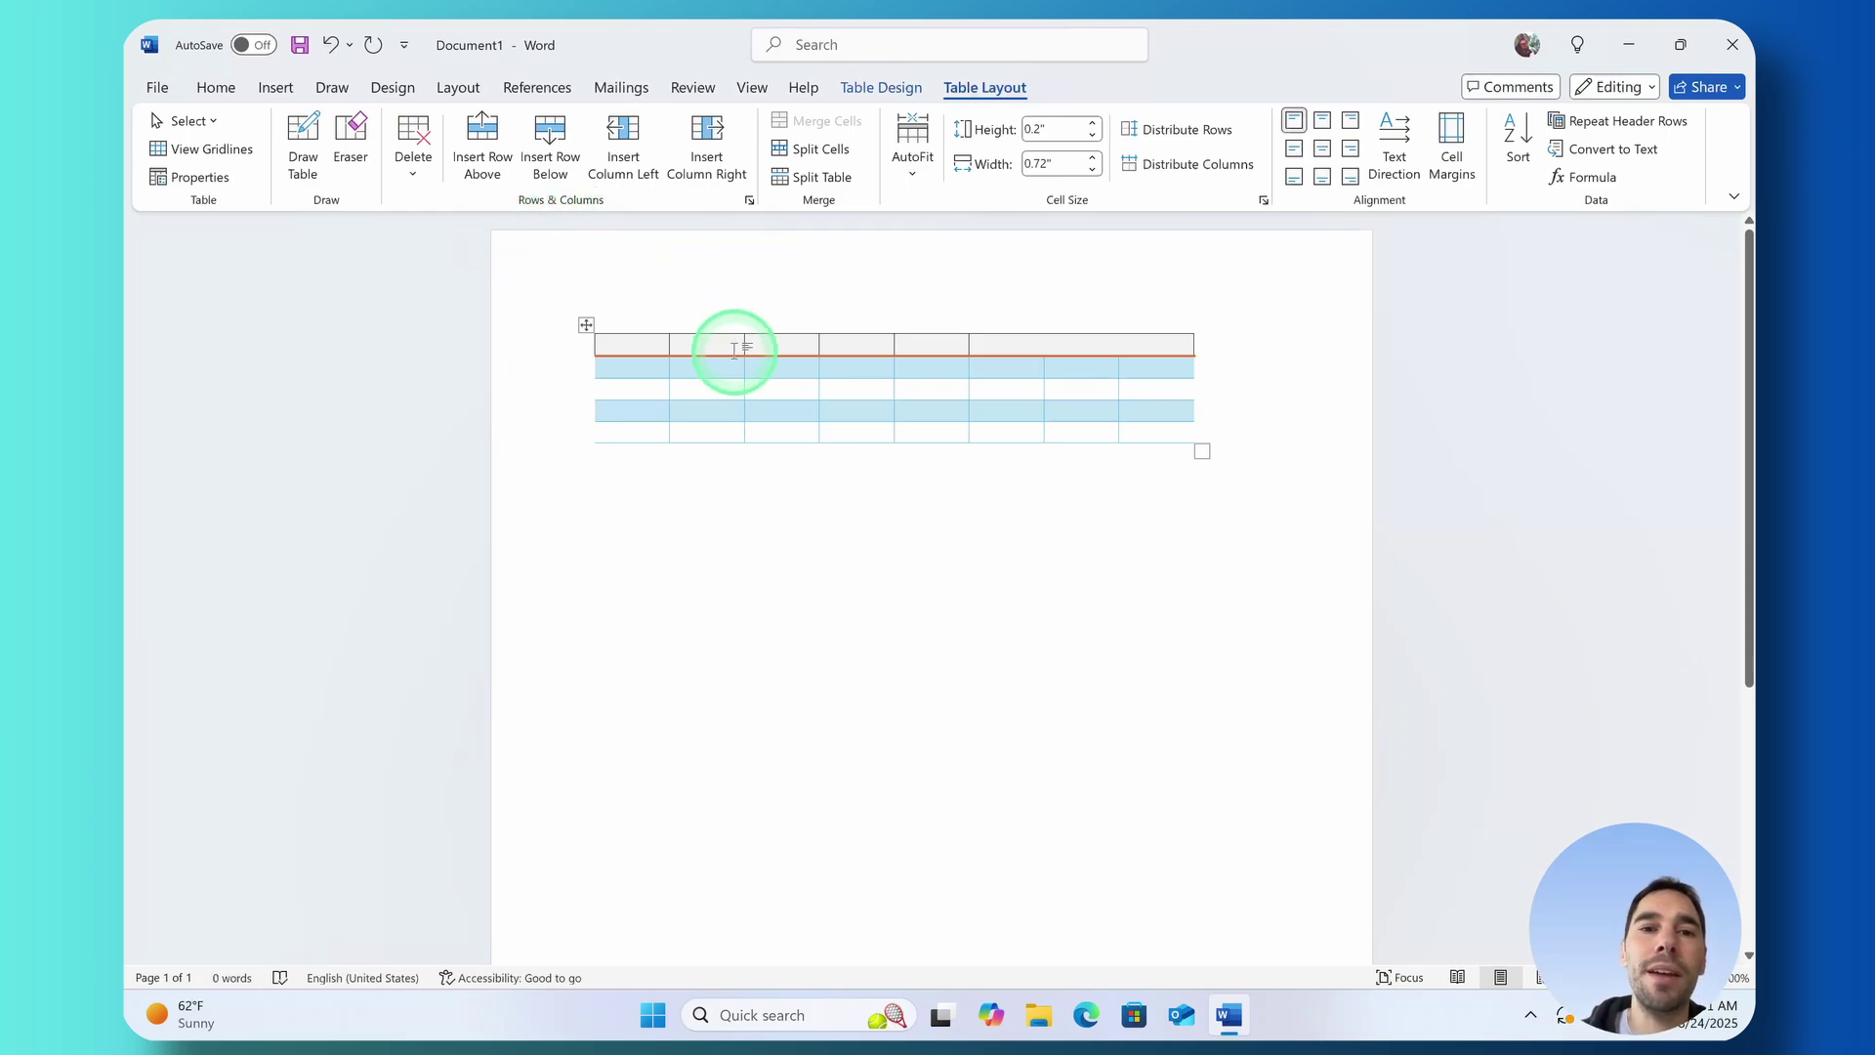
left_click(655, 343)
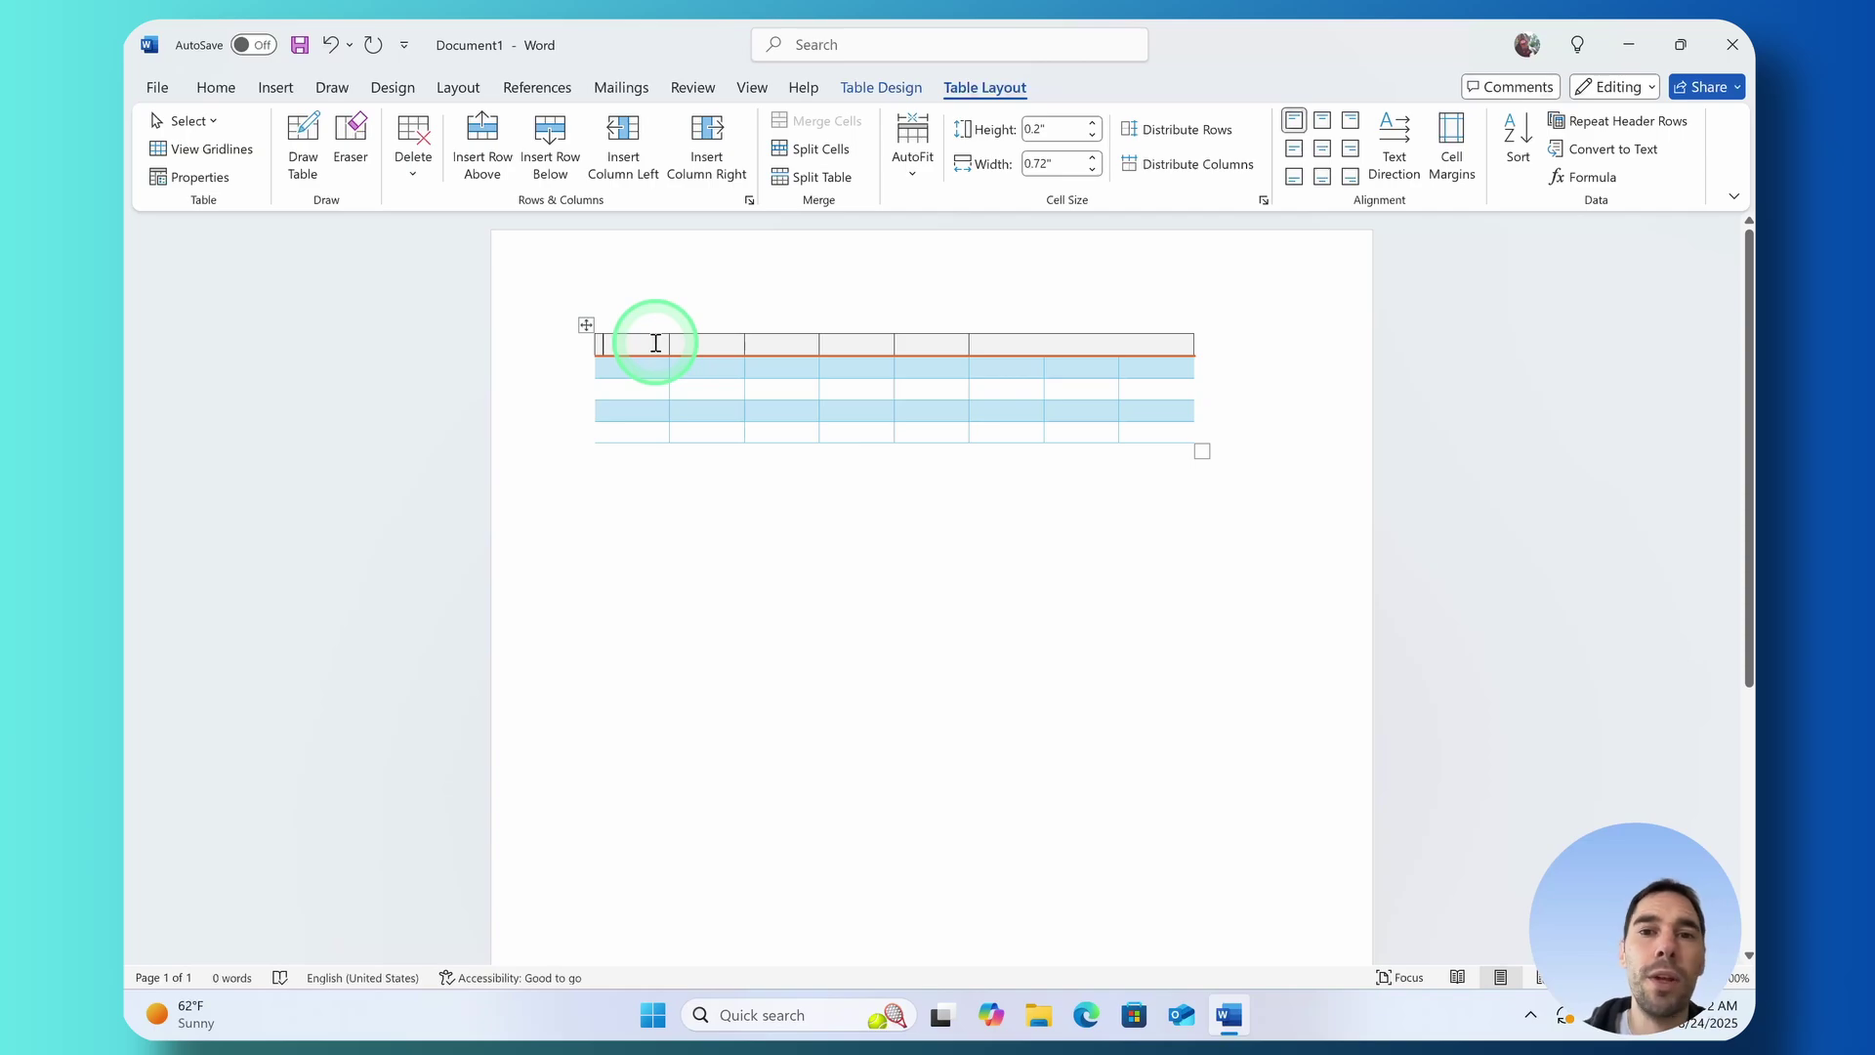
right_click(656, 343)
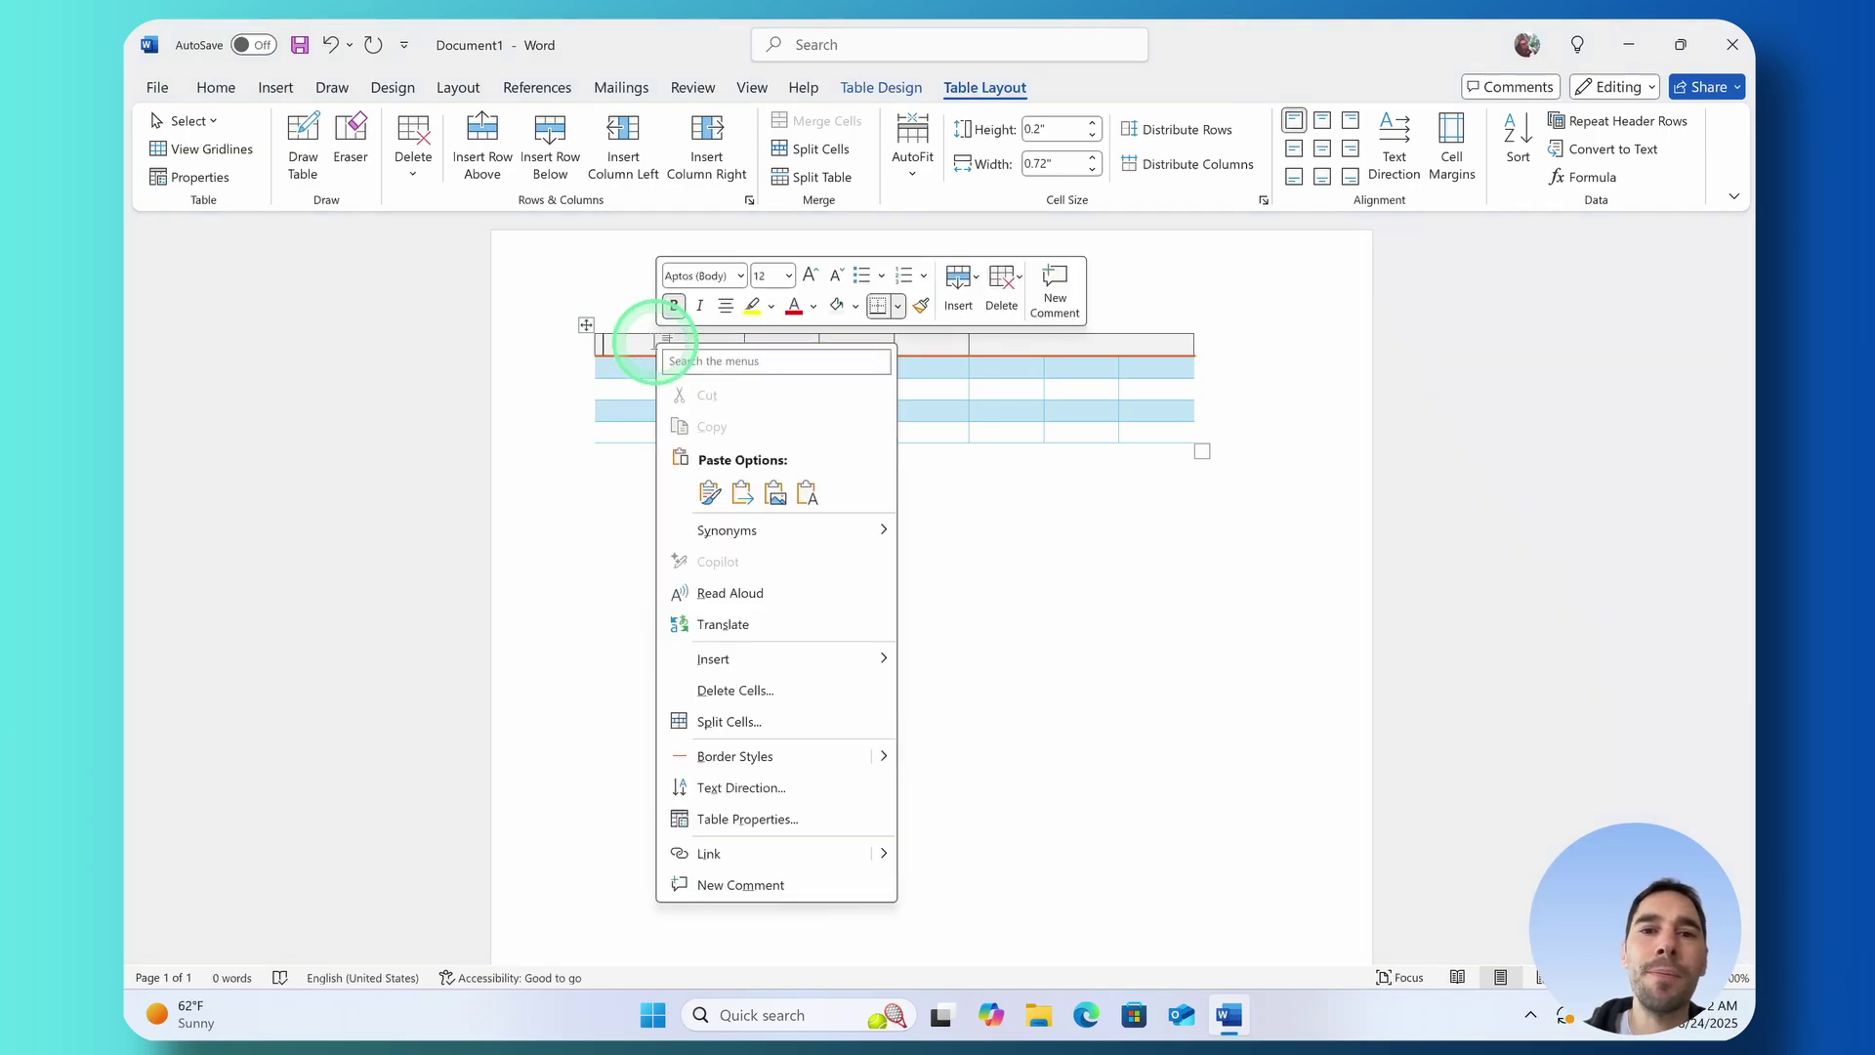
left_click(960, 284)
left_click(1016, 284)
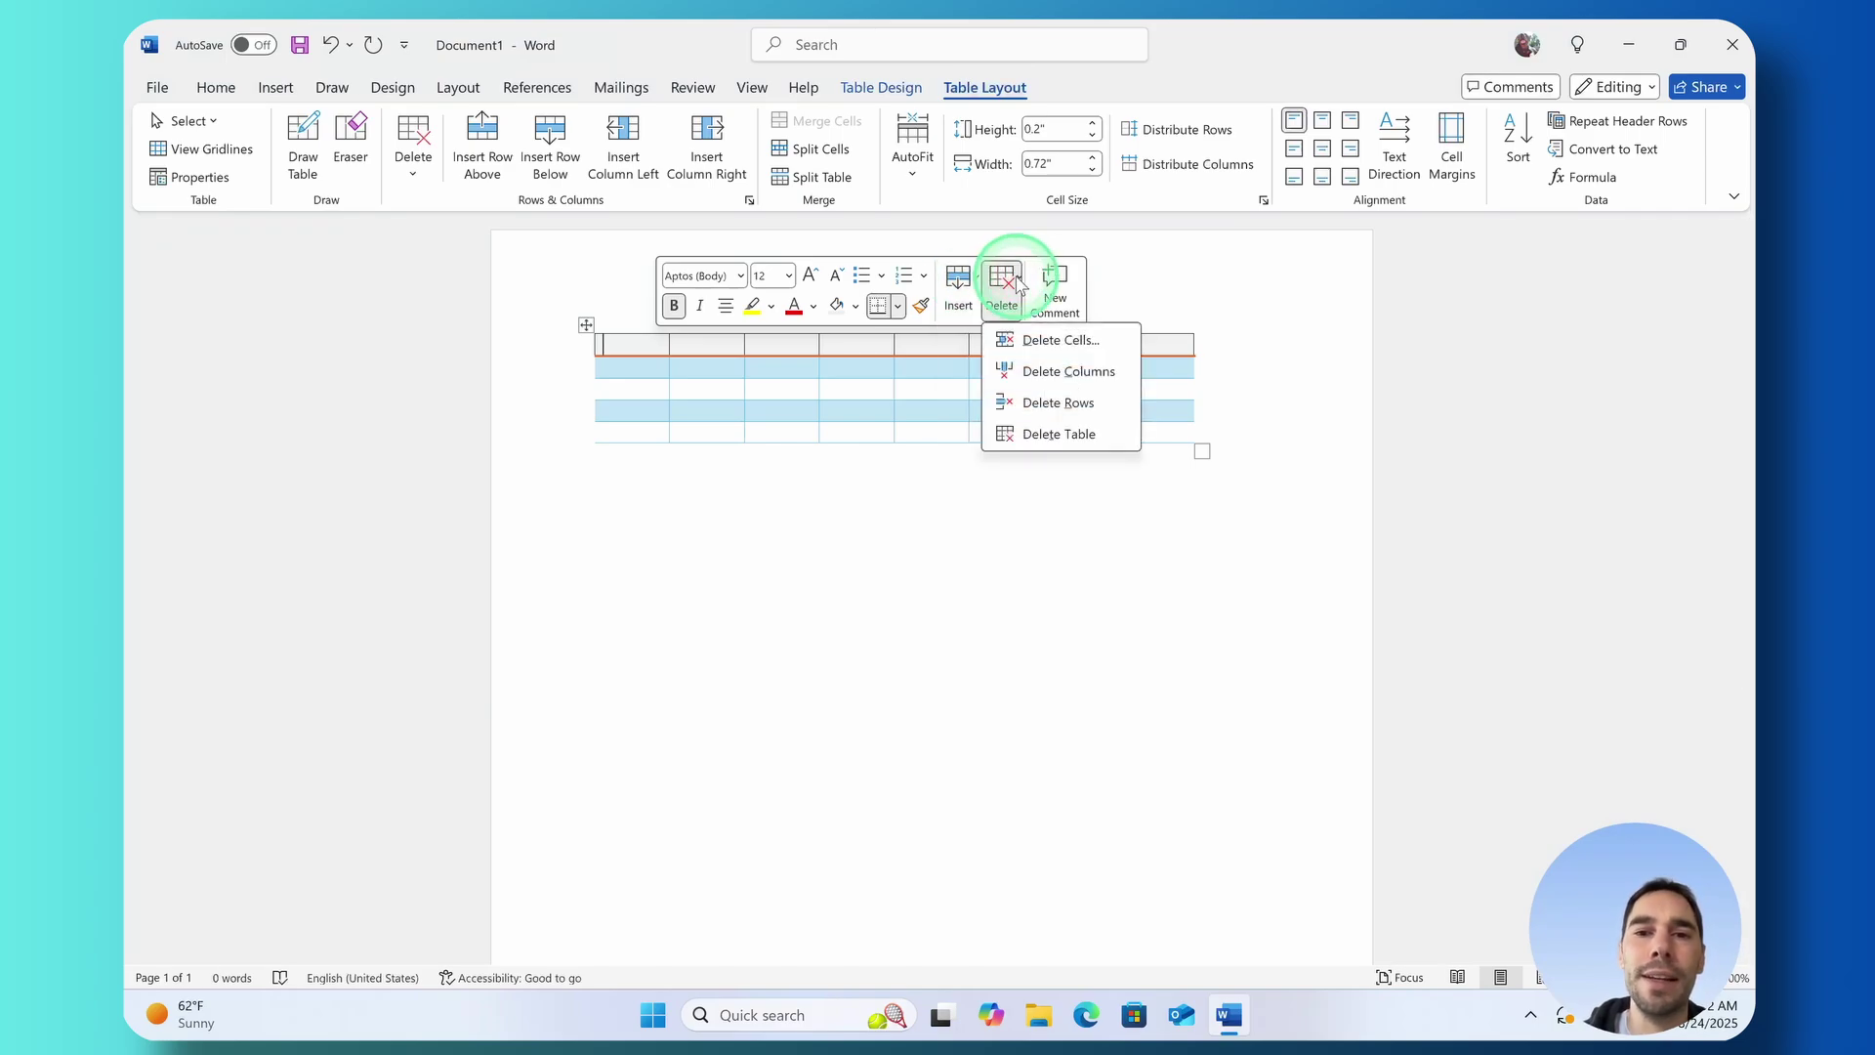
left_click(988, 494)
Delete the three right-hand columns through the right-click Delete Columns option
left_click(1033, 508)
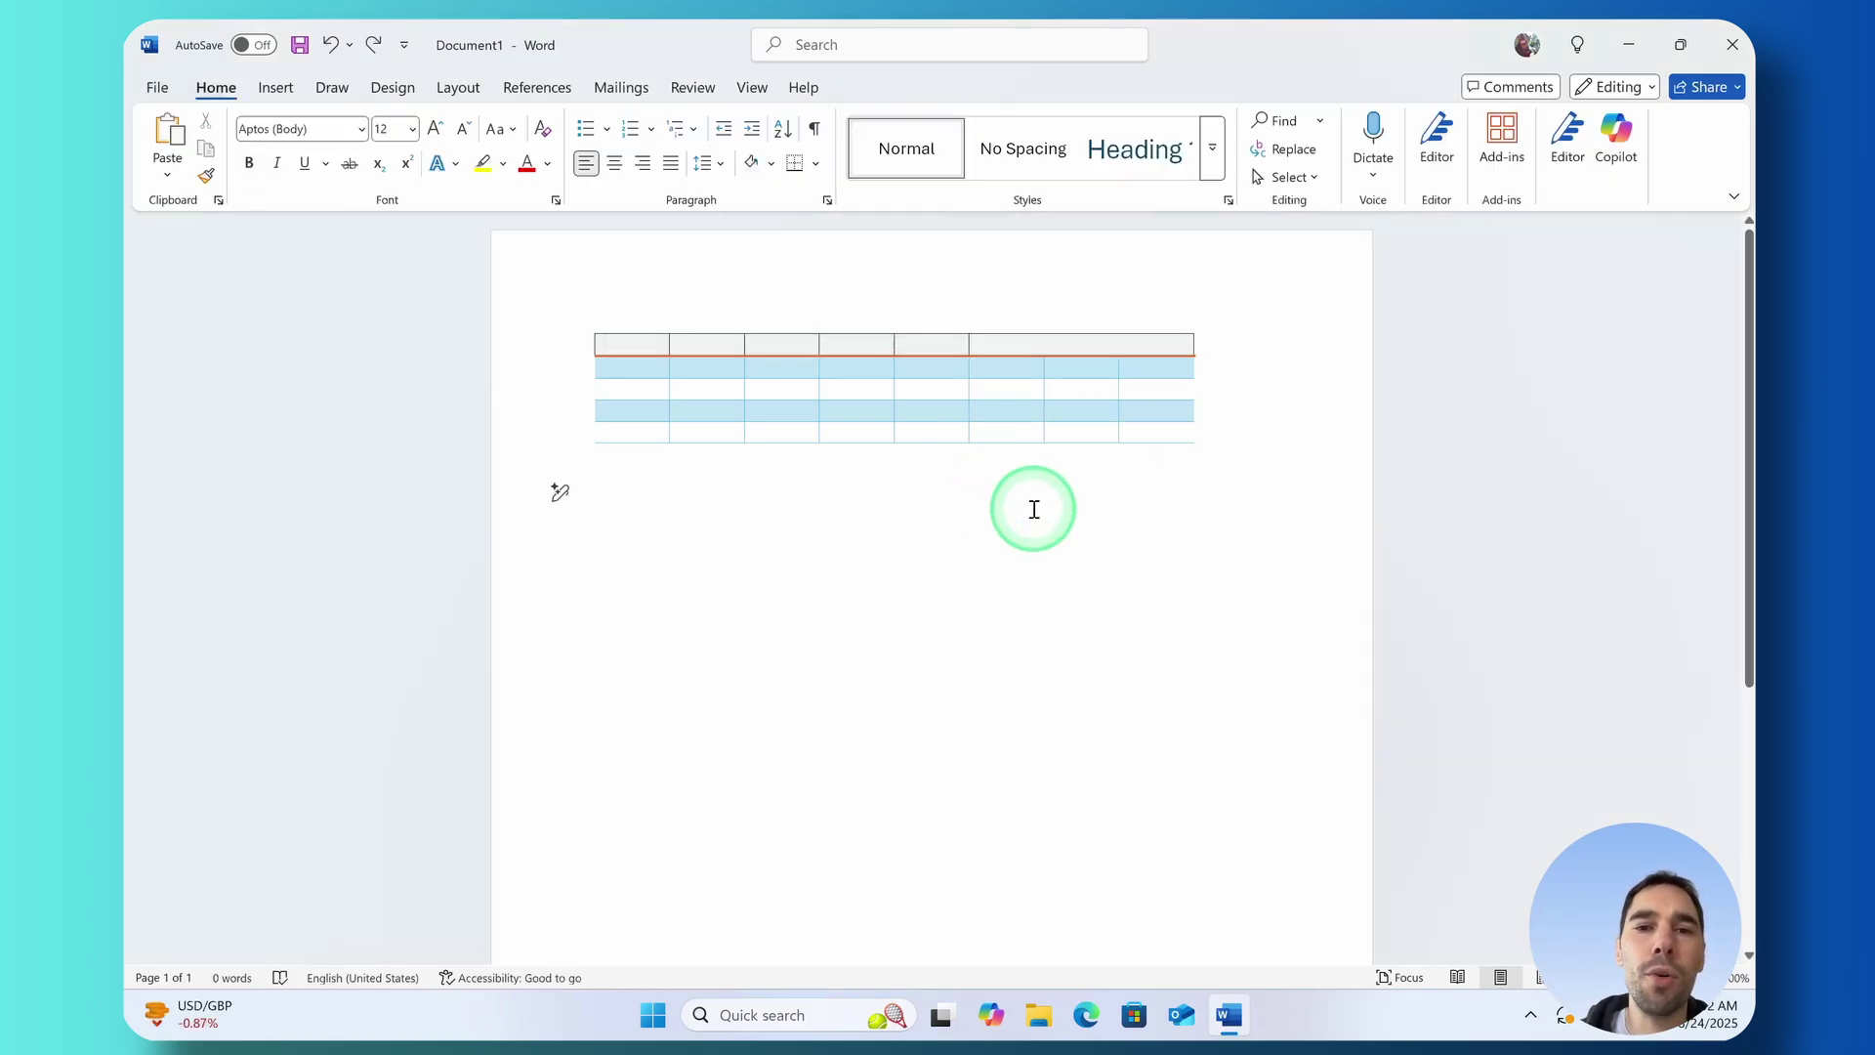
left_click(1009, 335)
mouse_move(1013, 339)
left_mouse_down()
mouse_move(1190, 334)
mouse_move(1191, 431)
left_mouse_up()
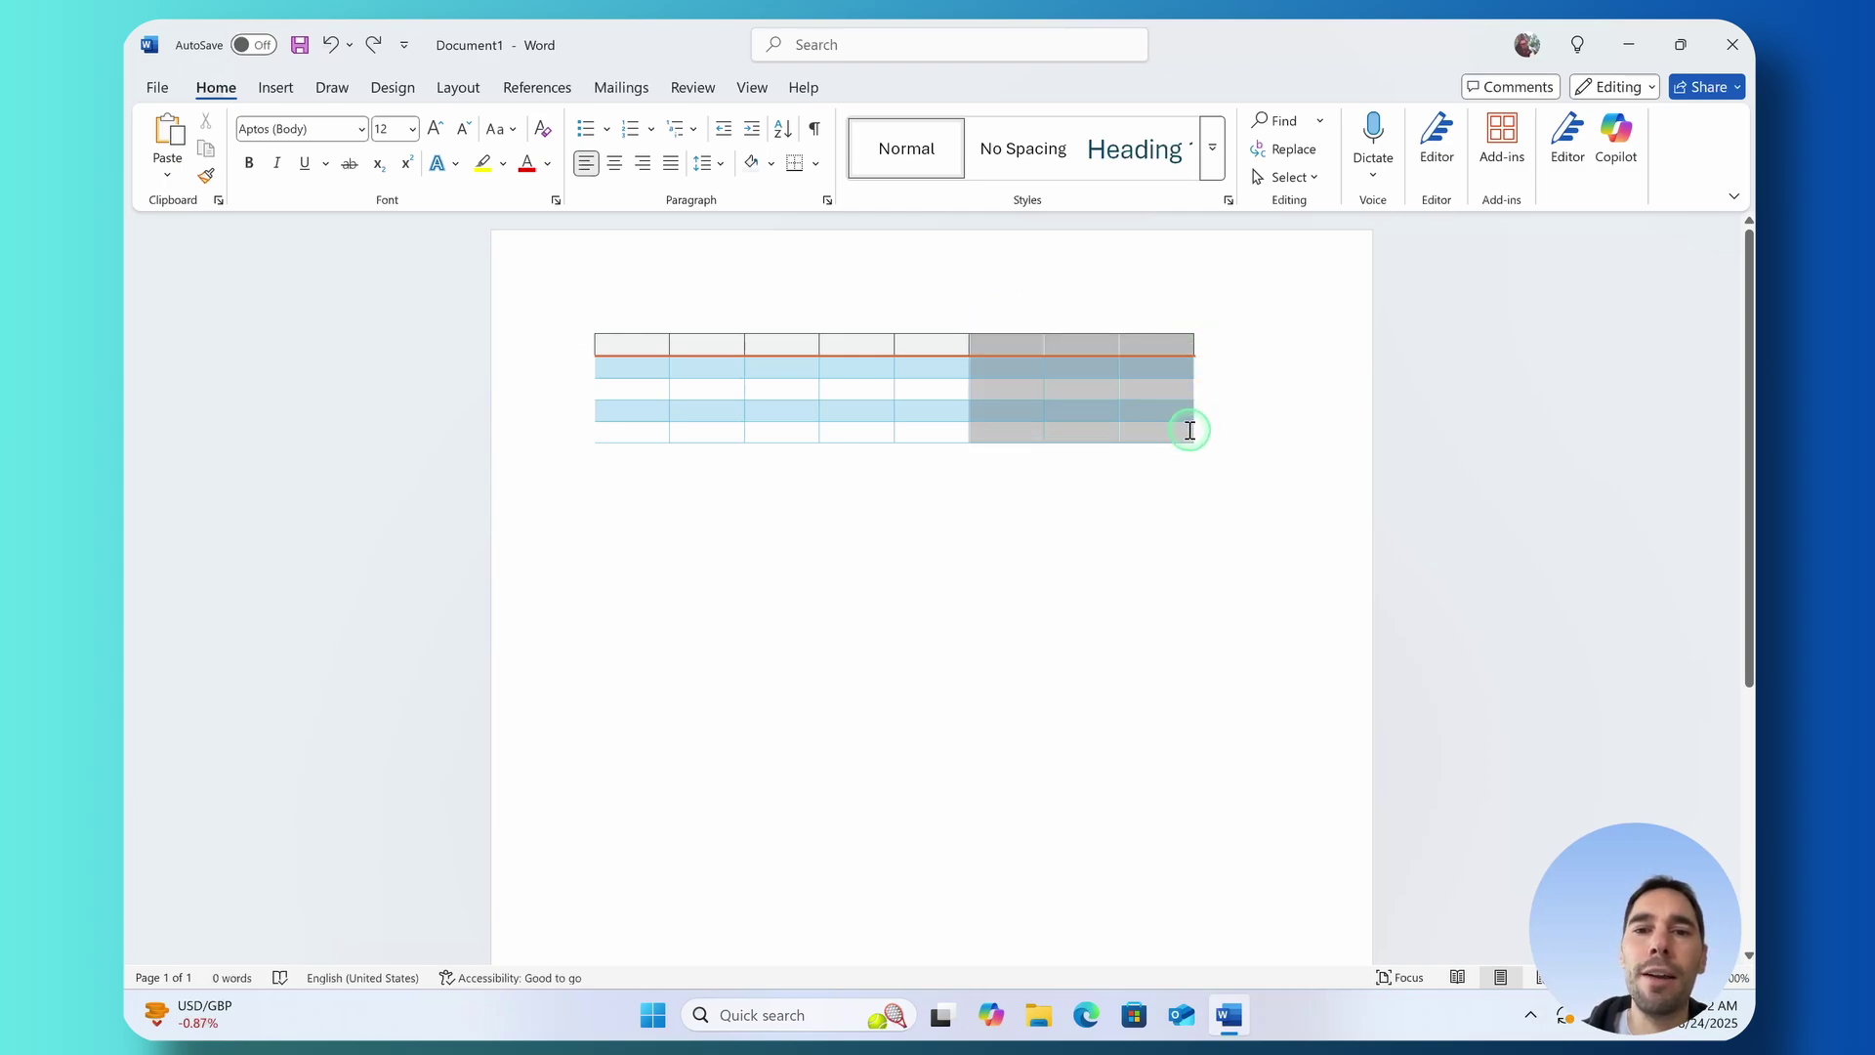
right_click(1131, 350)
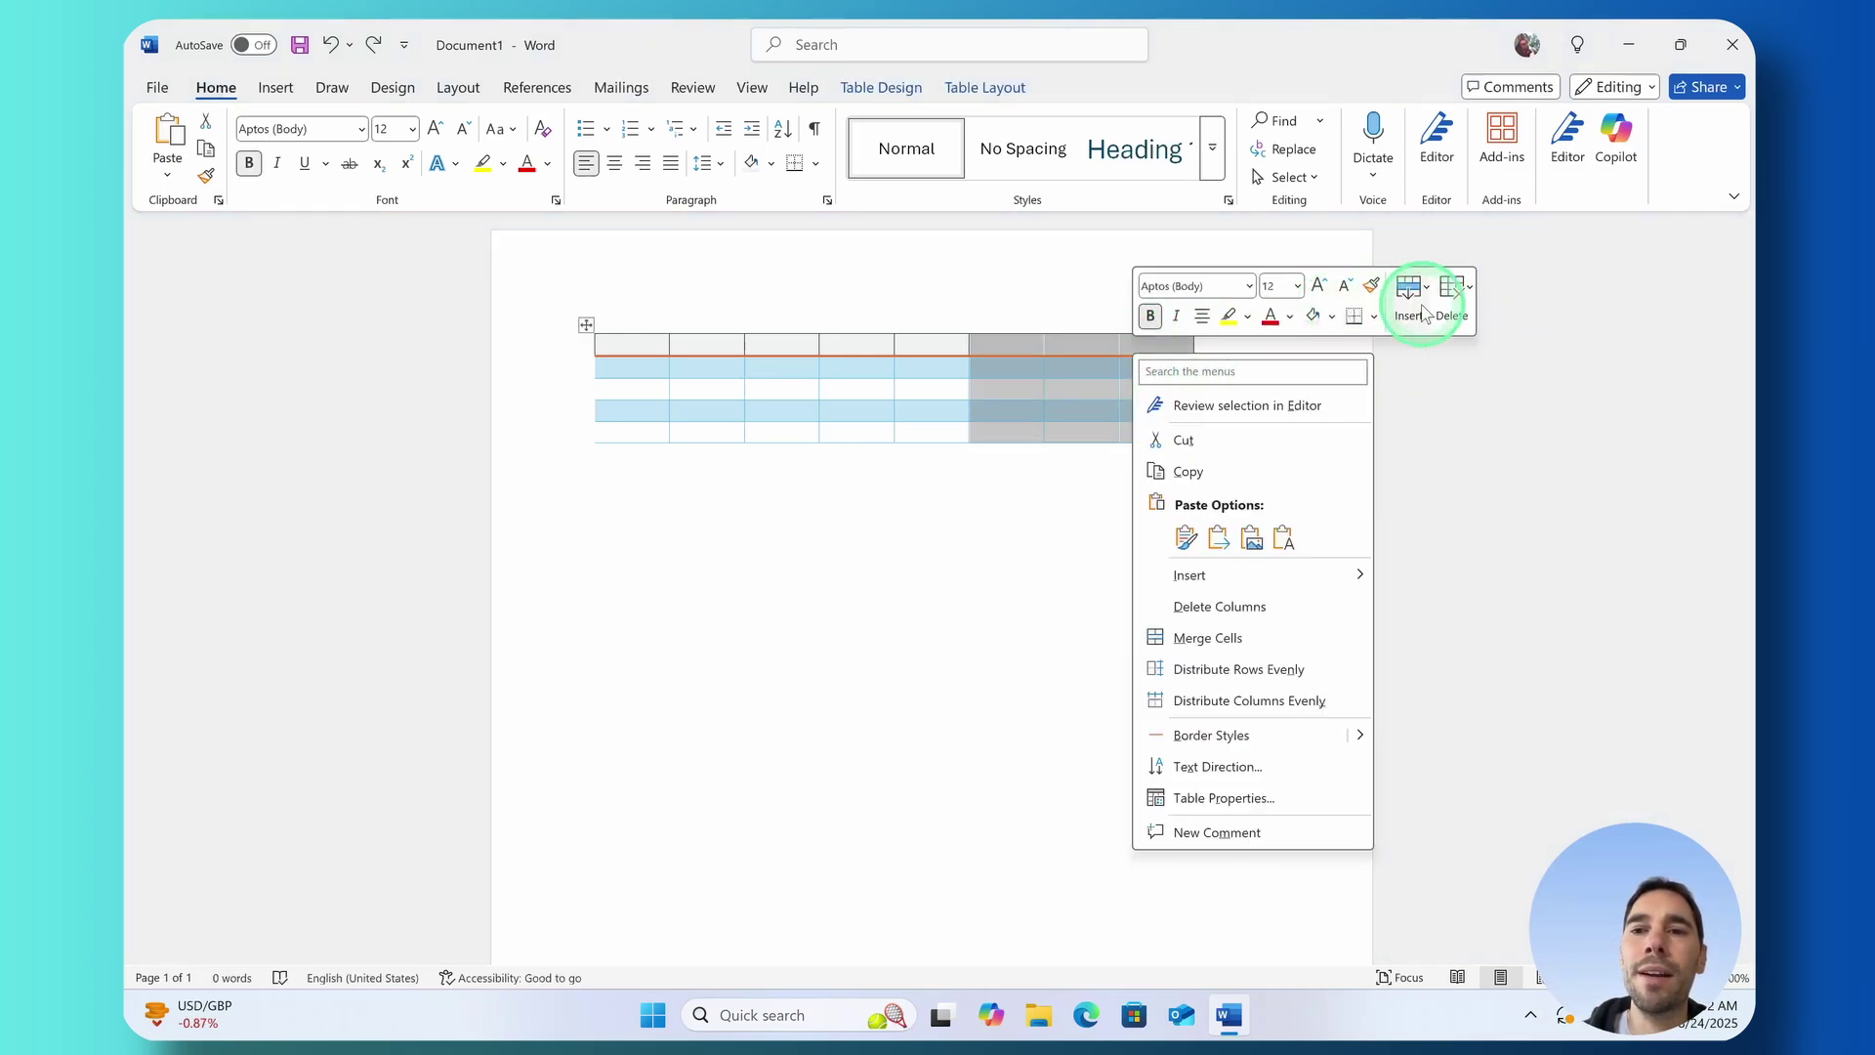
left_click(1470, 293)
left_click(1459, 296)
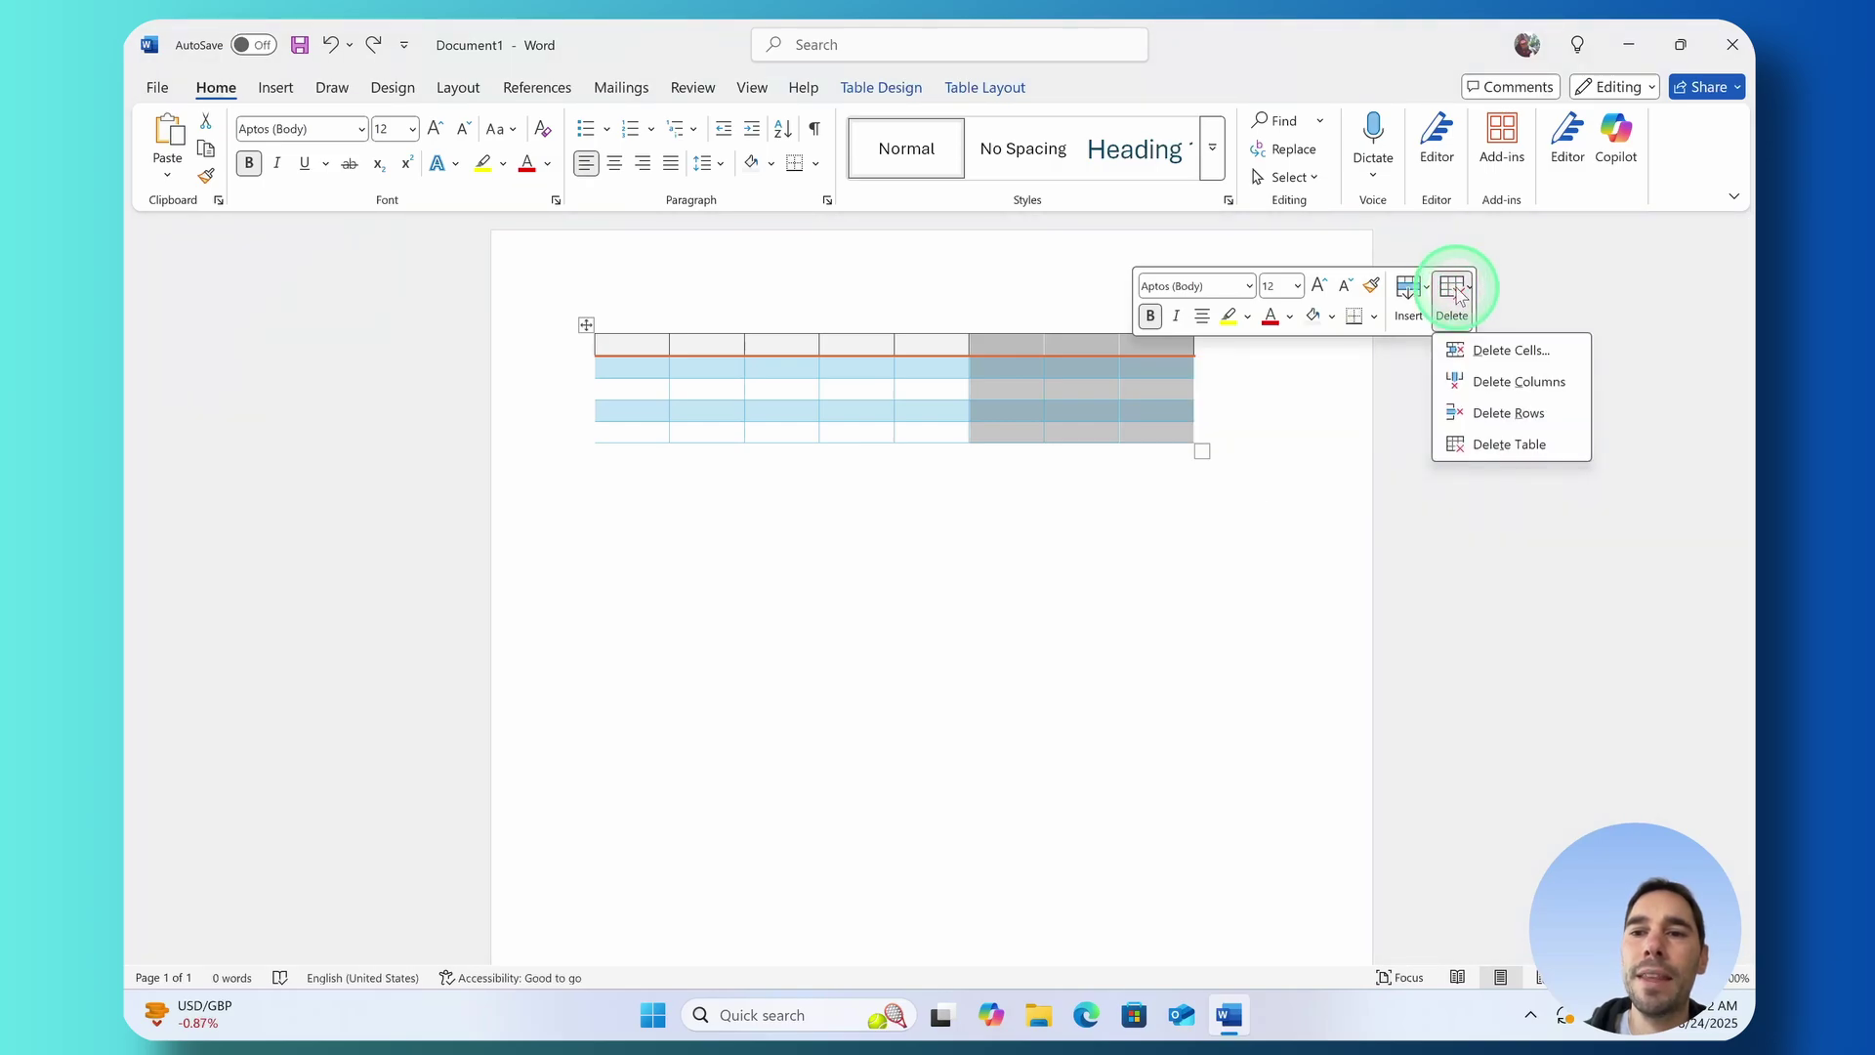
left_click(1499, 383)
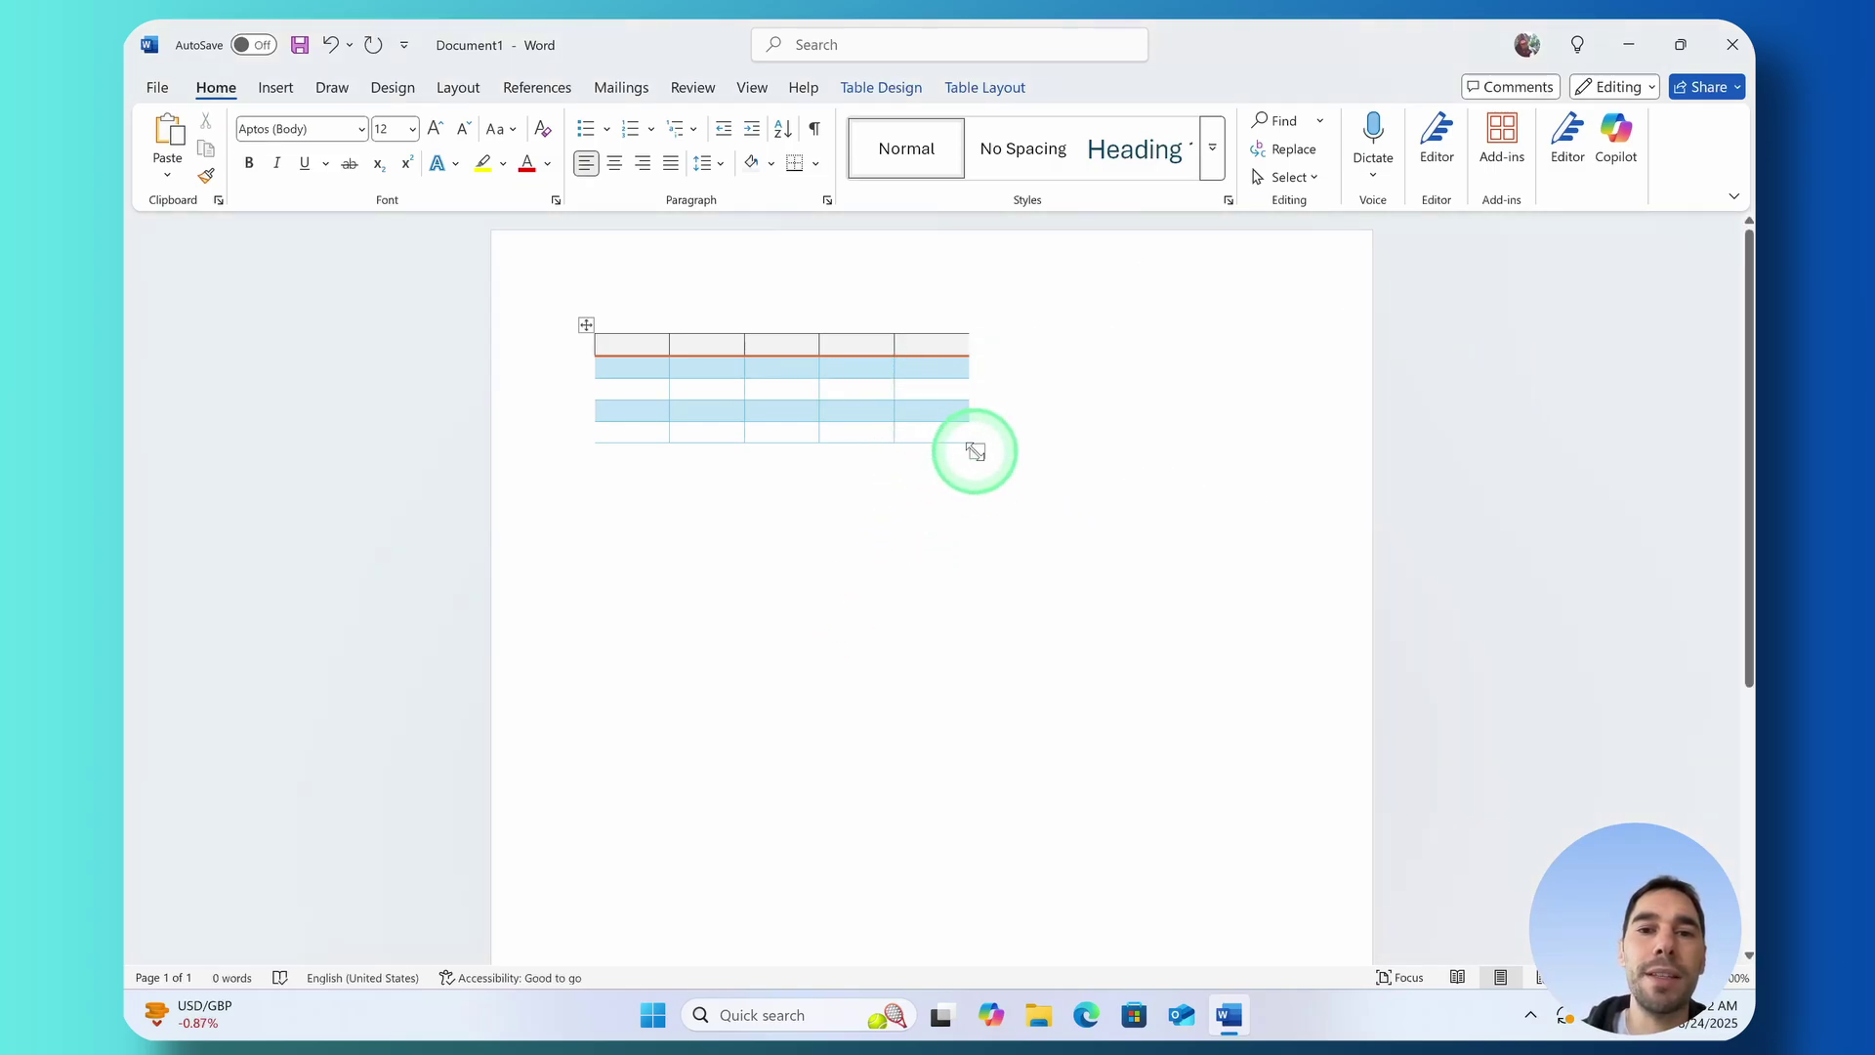
Enlarge the table, drag it lower on the page, and stretch it slightly taller
left_click(986, 550)
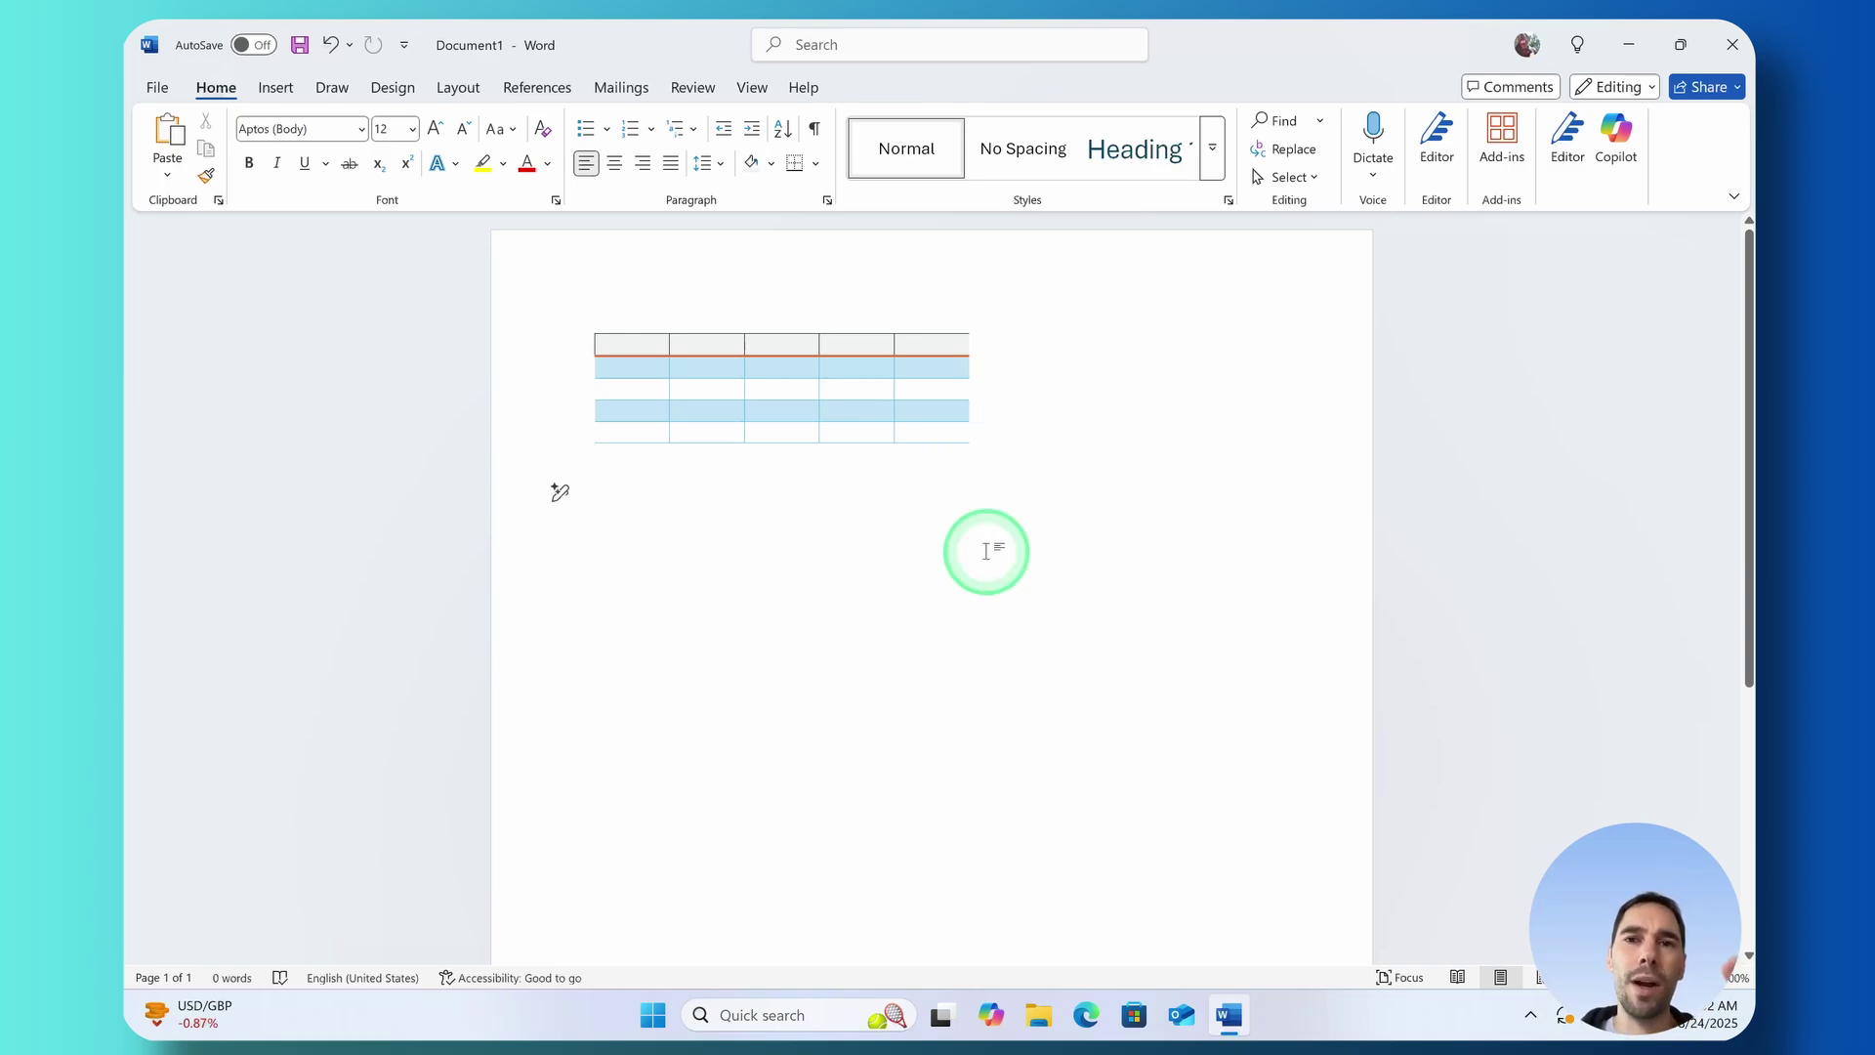
left_click_drag(900, 368, 941, 418)
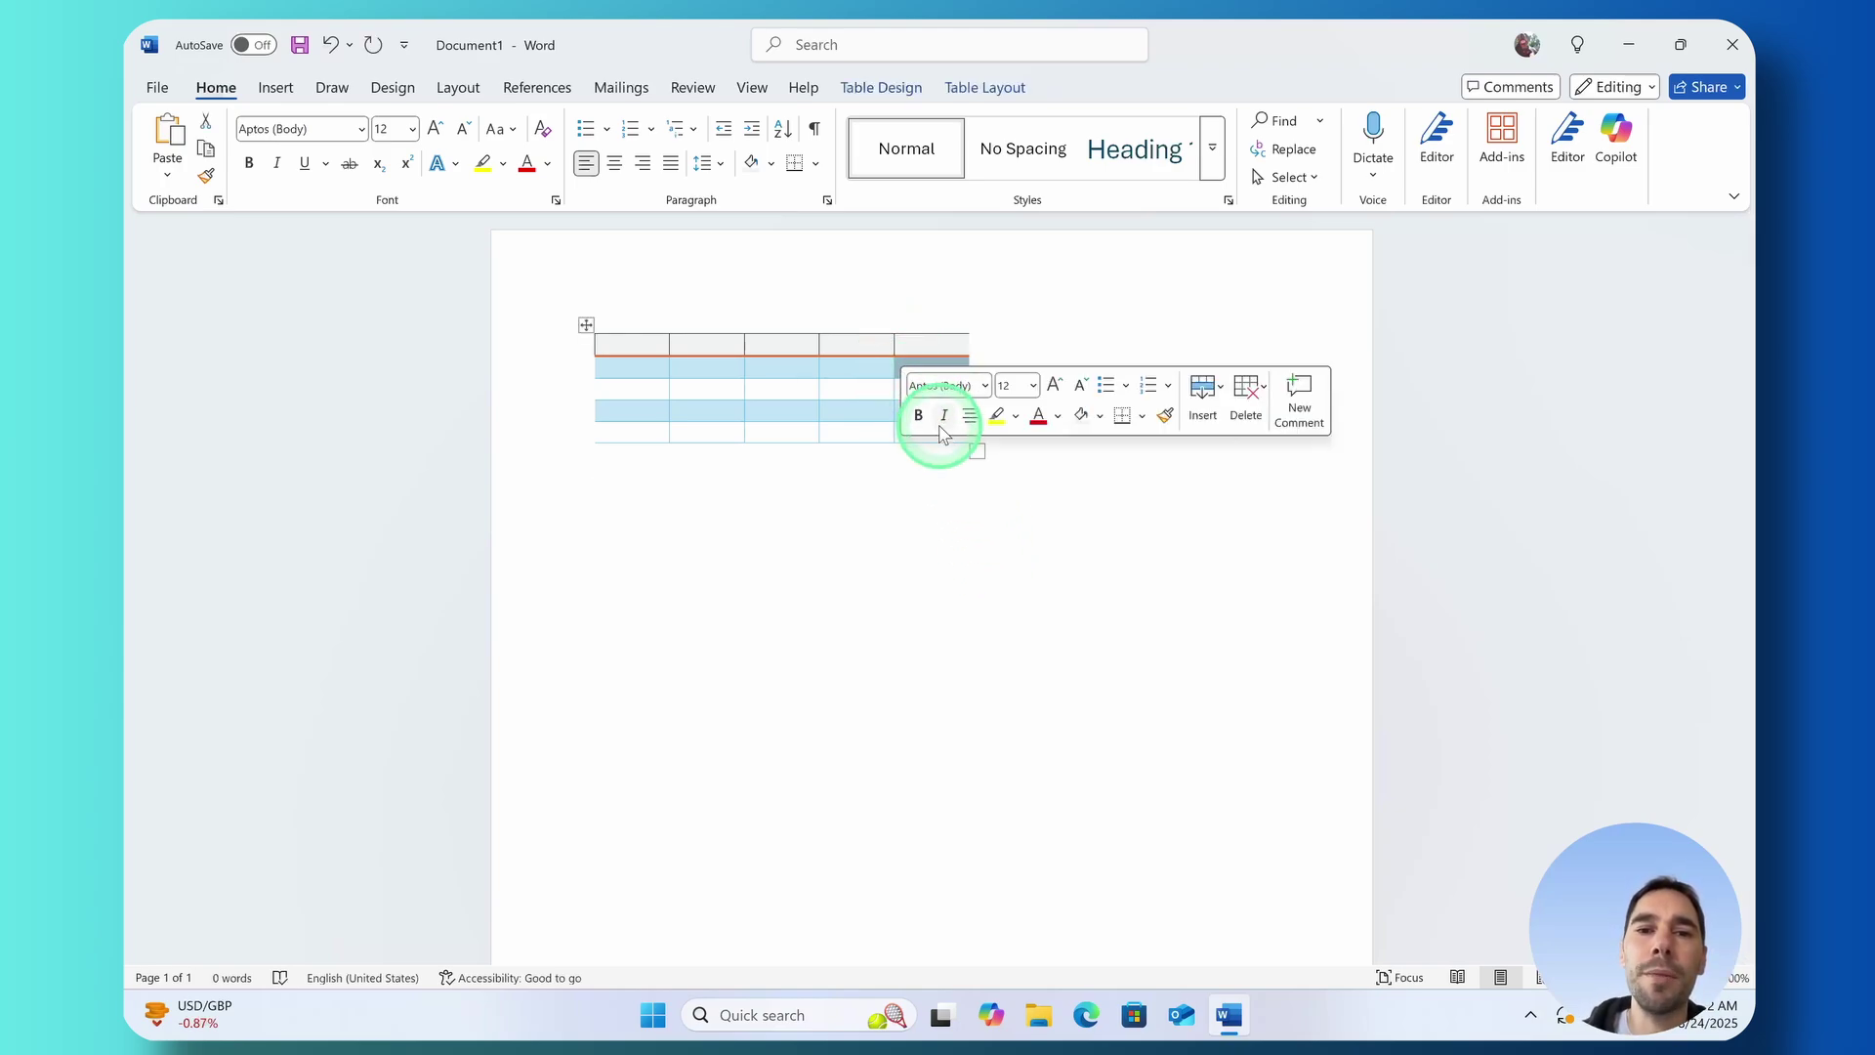
left_click(930, 449)
left_click(962, 438)
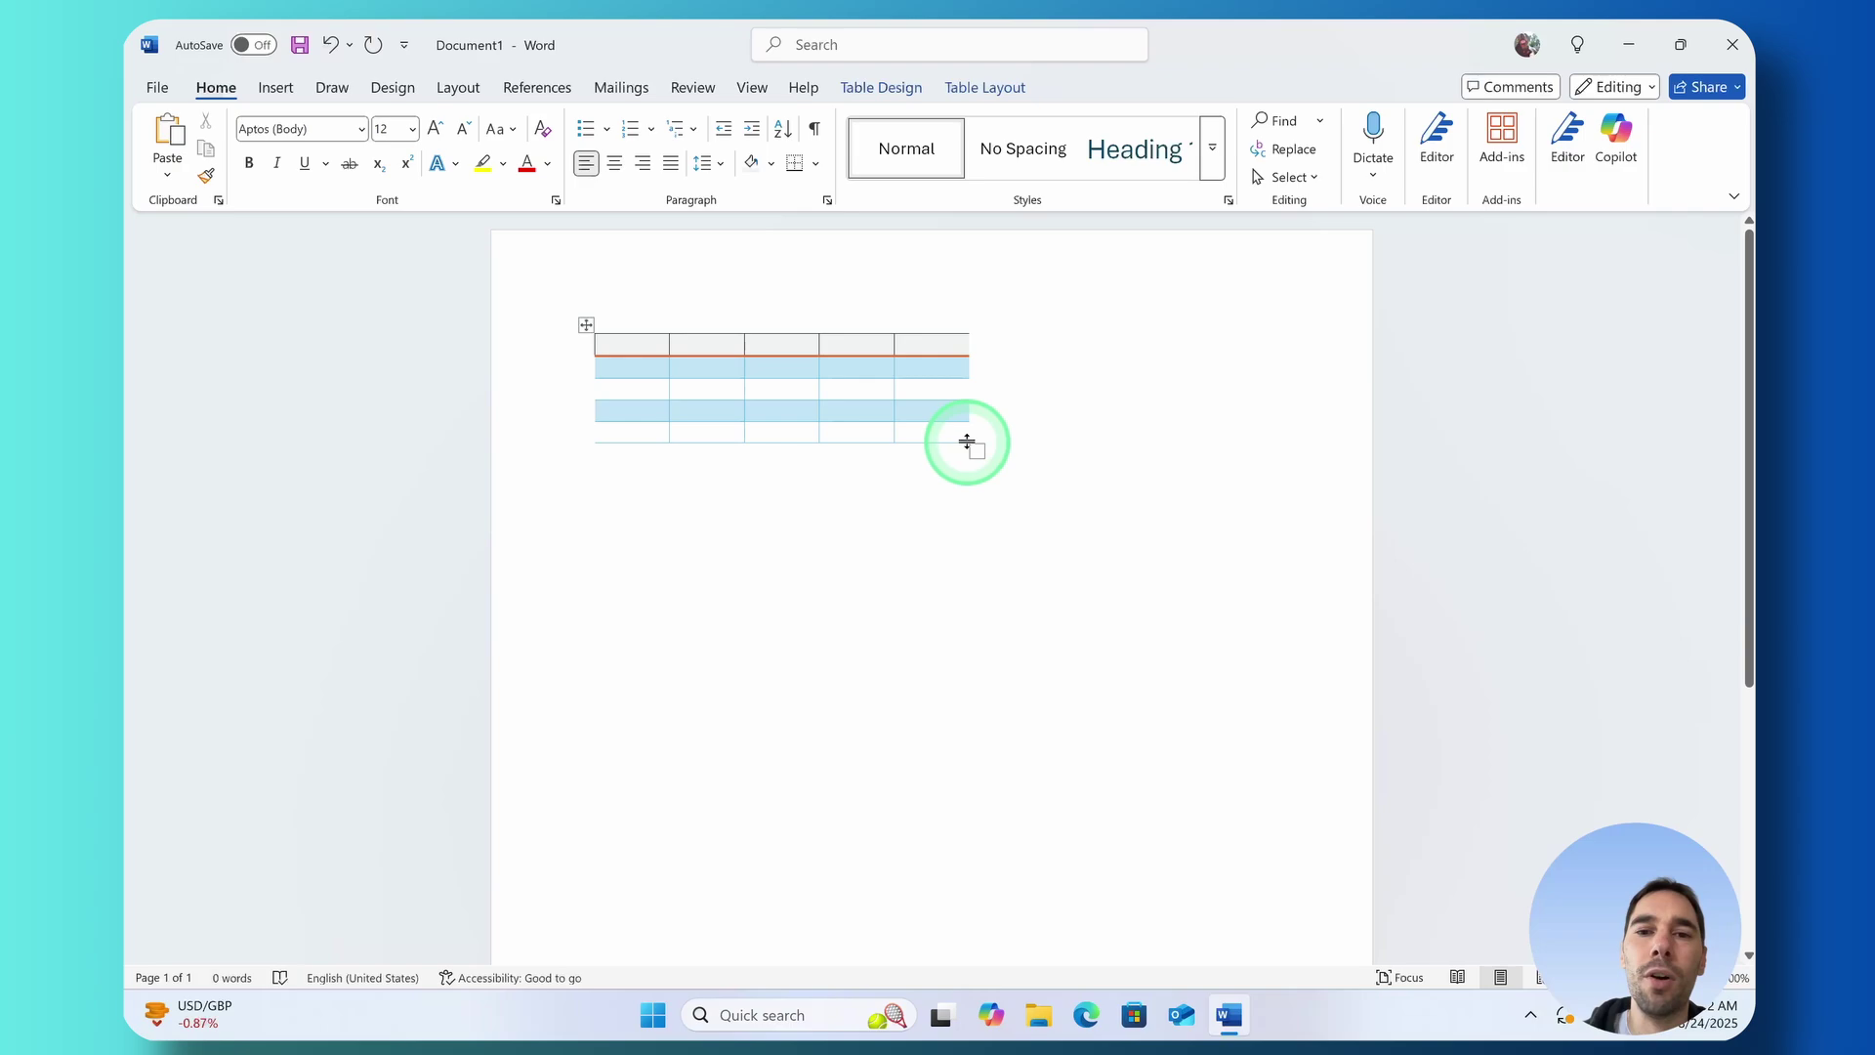
left_click_drag(971, 444, 1335, 511)
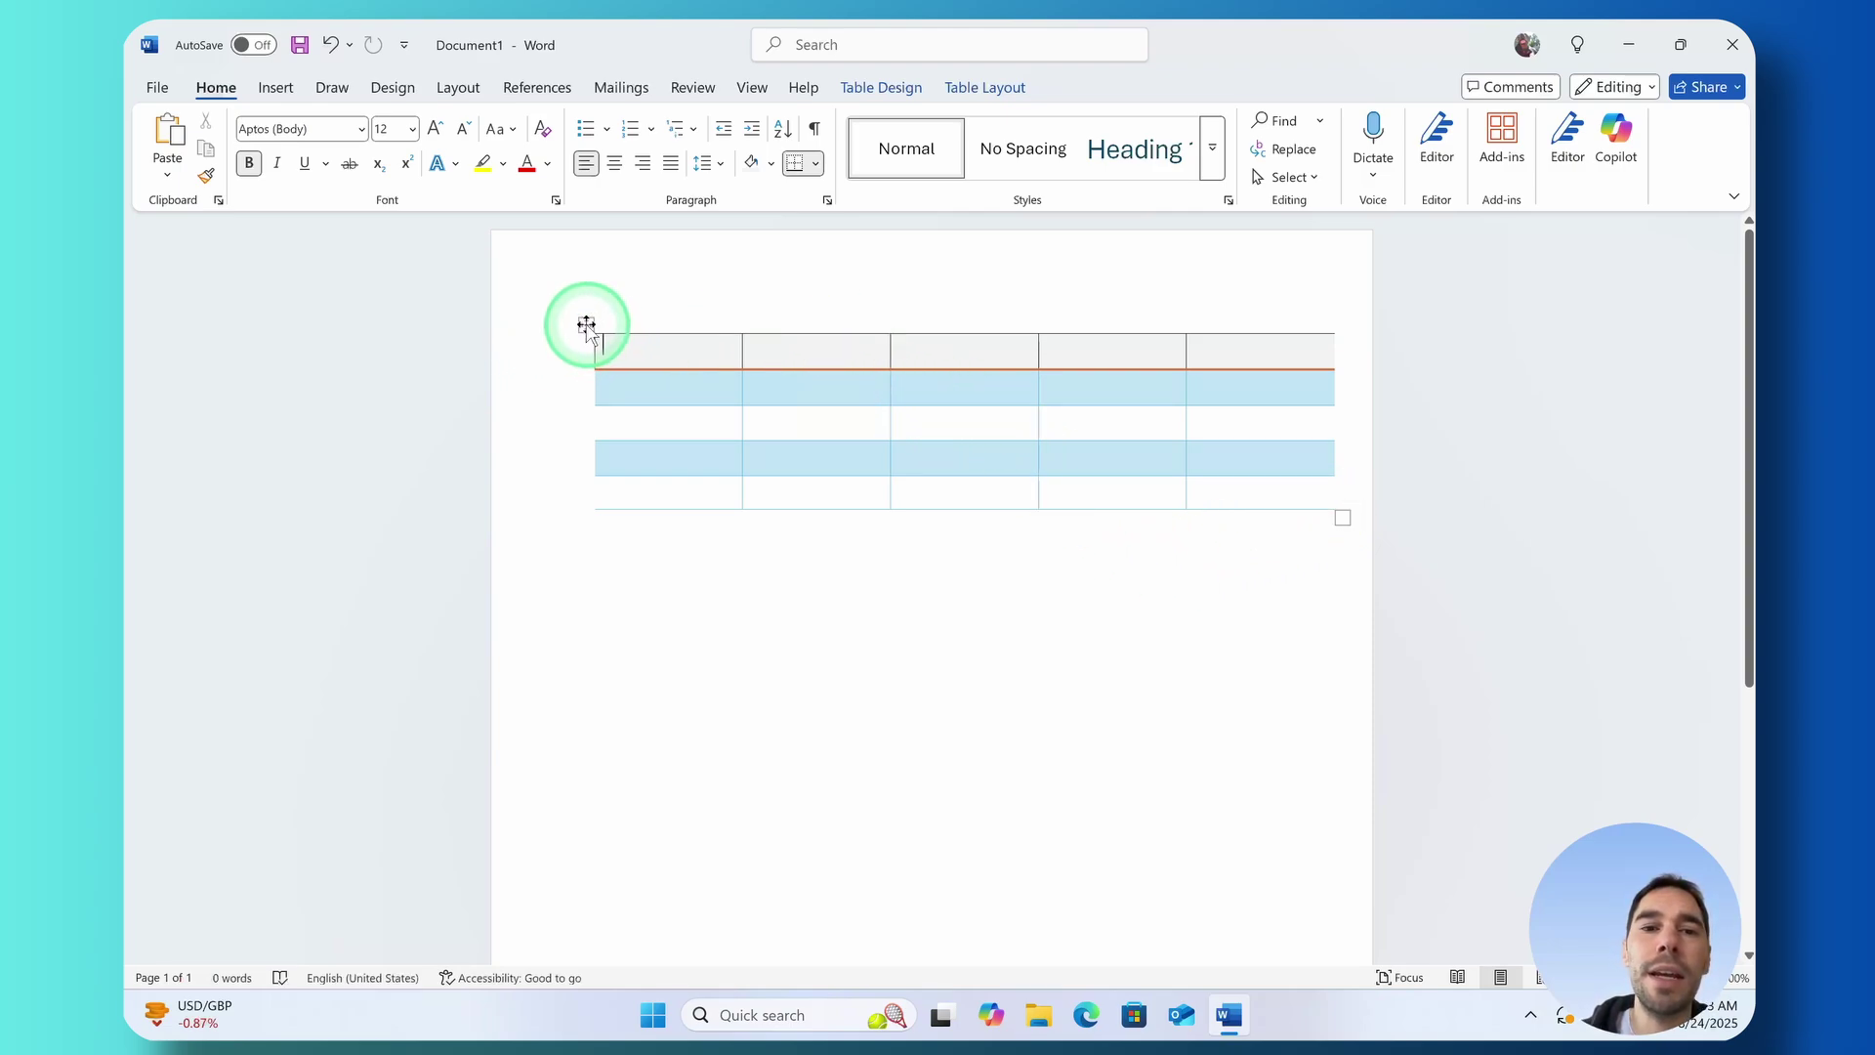
left_click_drag(586, 324, 565, 437)
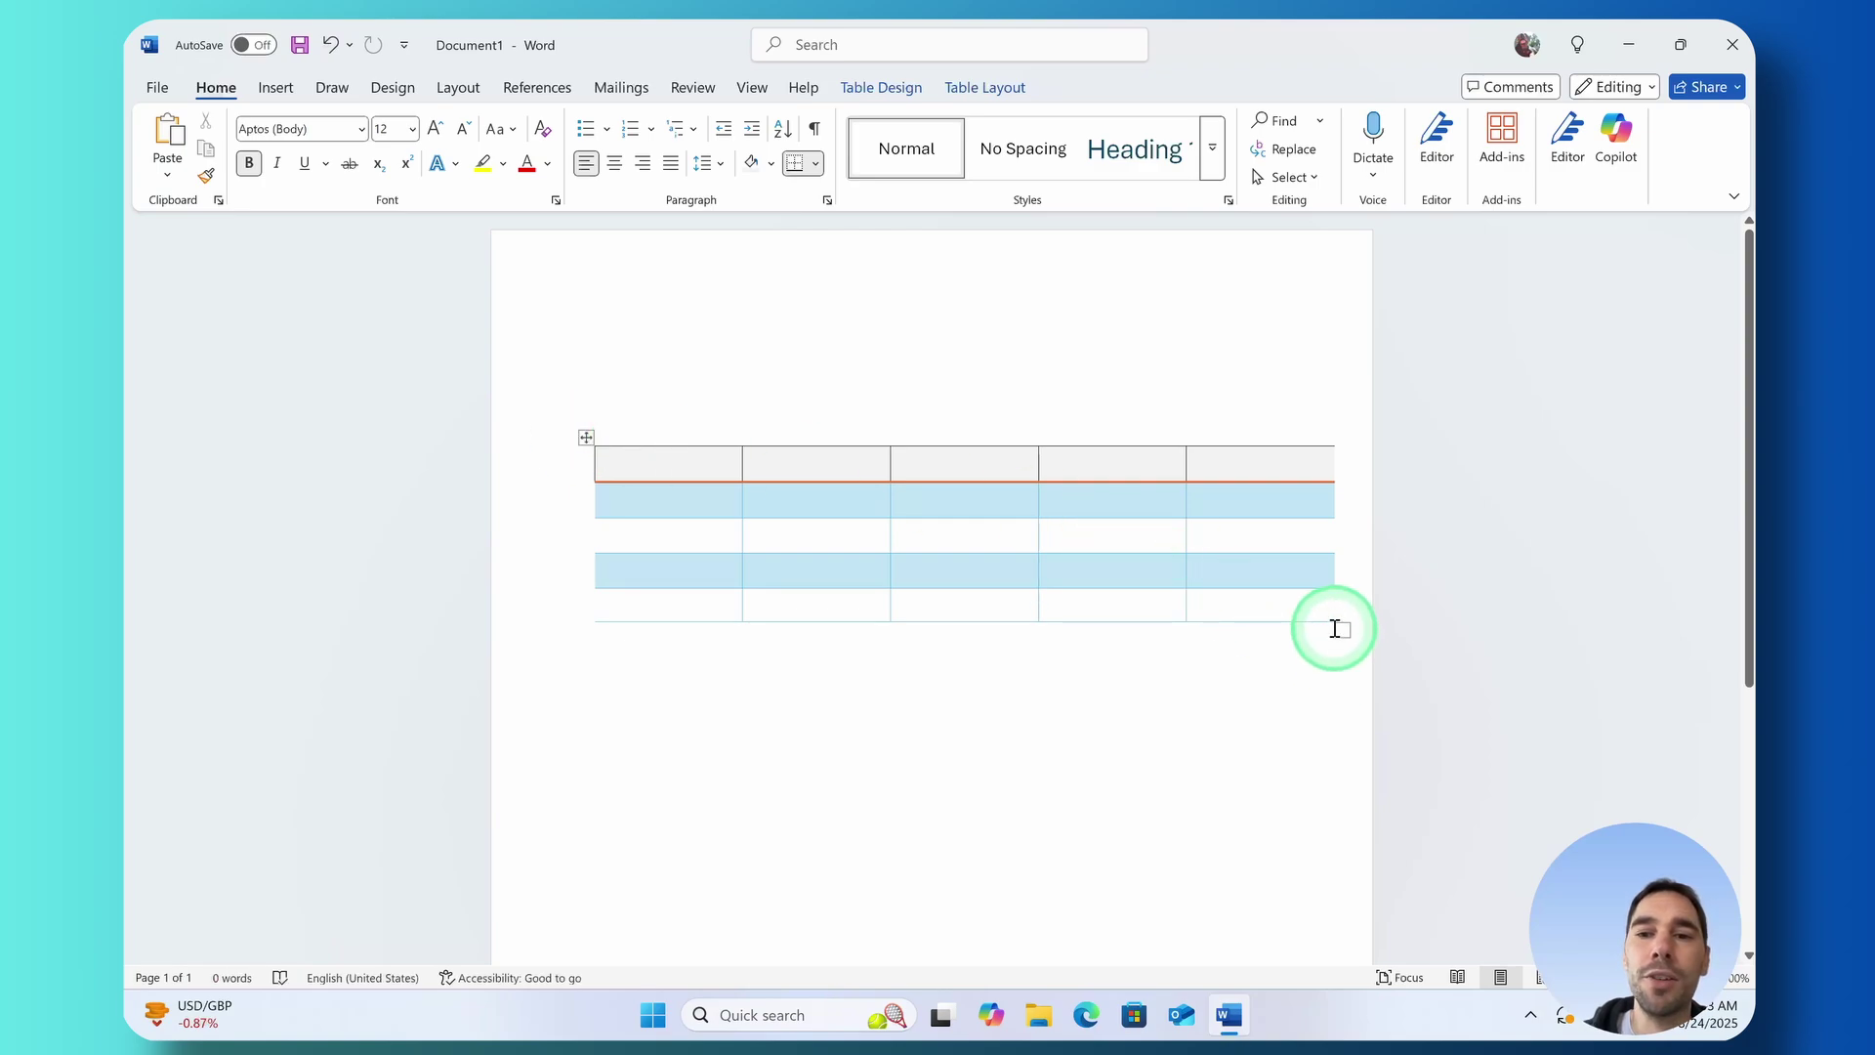
mouse_move(1333, 621)
left_mouse_down()
mouse_move(1309, 615)
mouse_move(1332, 624)
left_mouse_up()
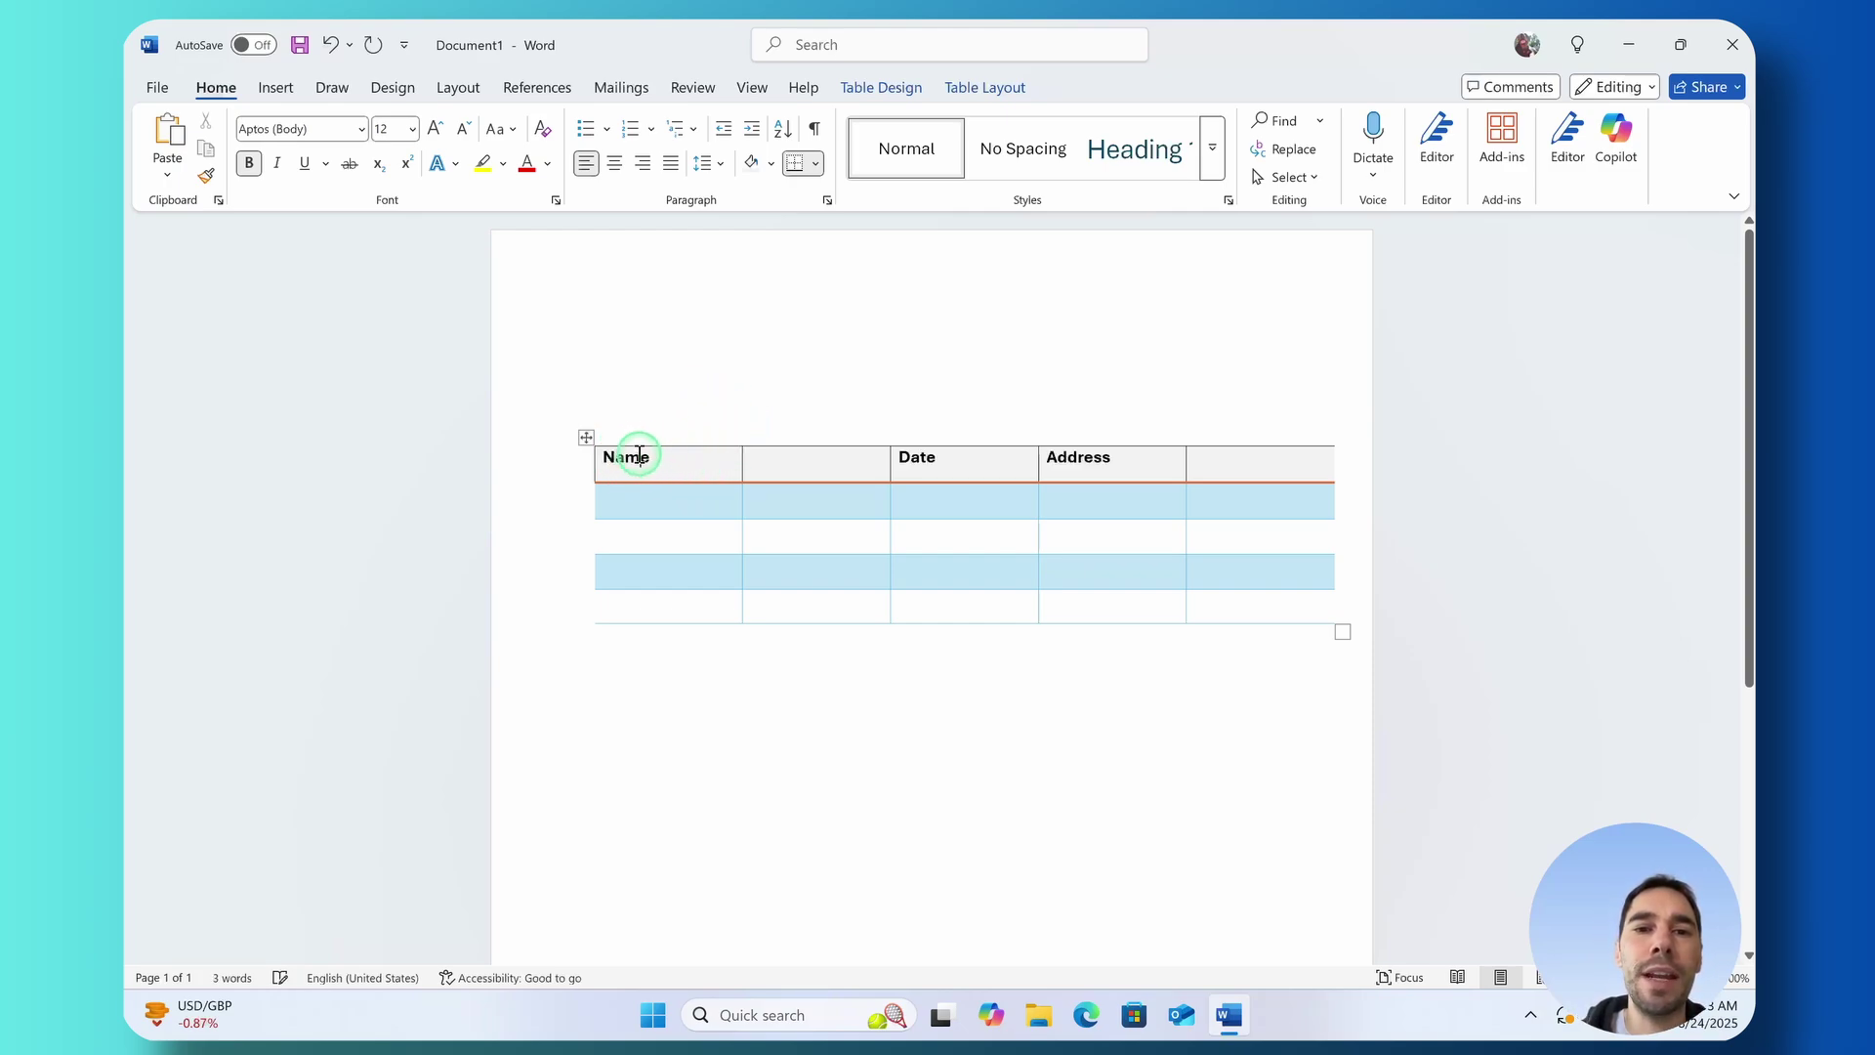
Place Name, Date and Address in header cells 1, 3 and 4, then select Name with its neighbouring cell
left_click(918, 454)
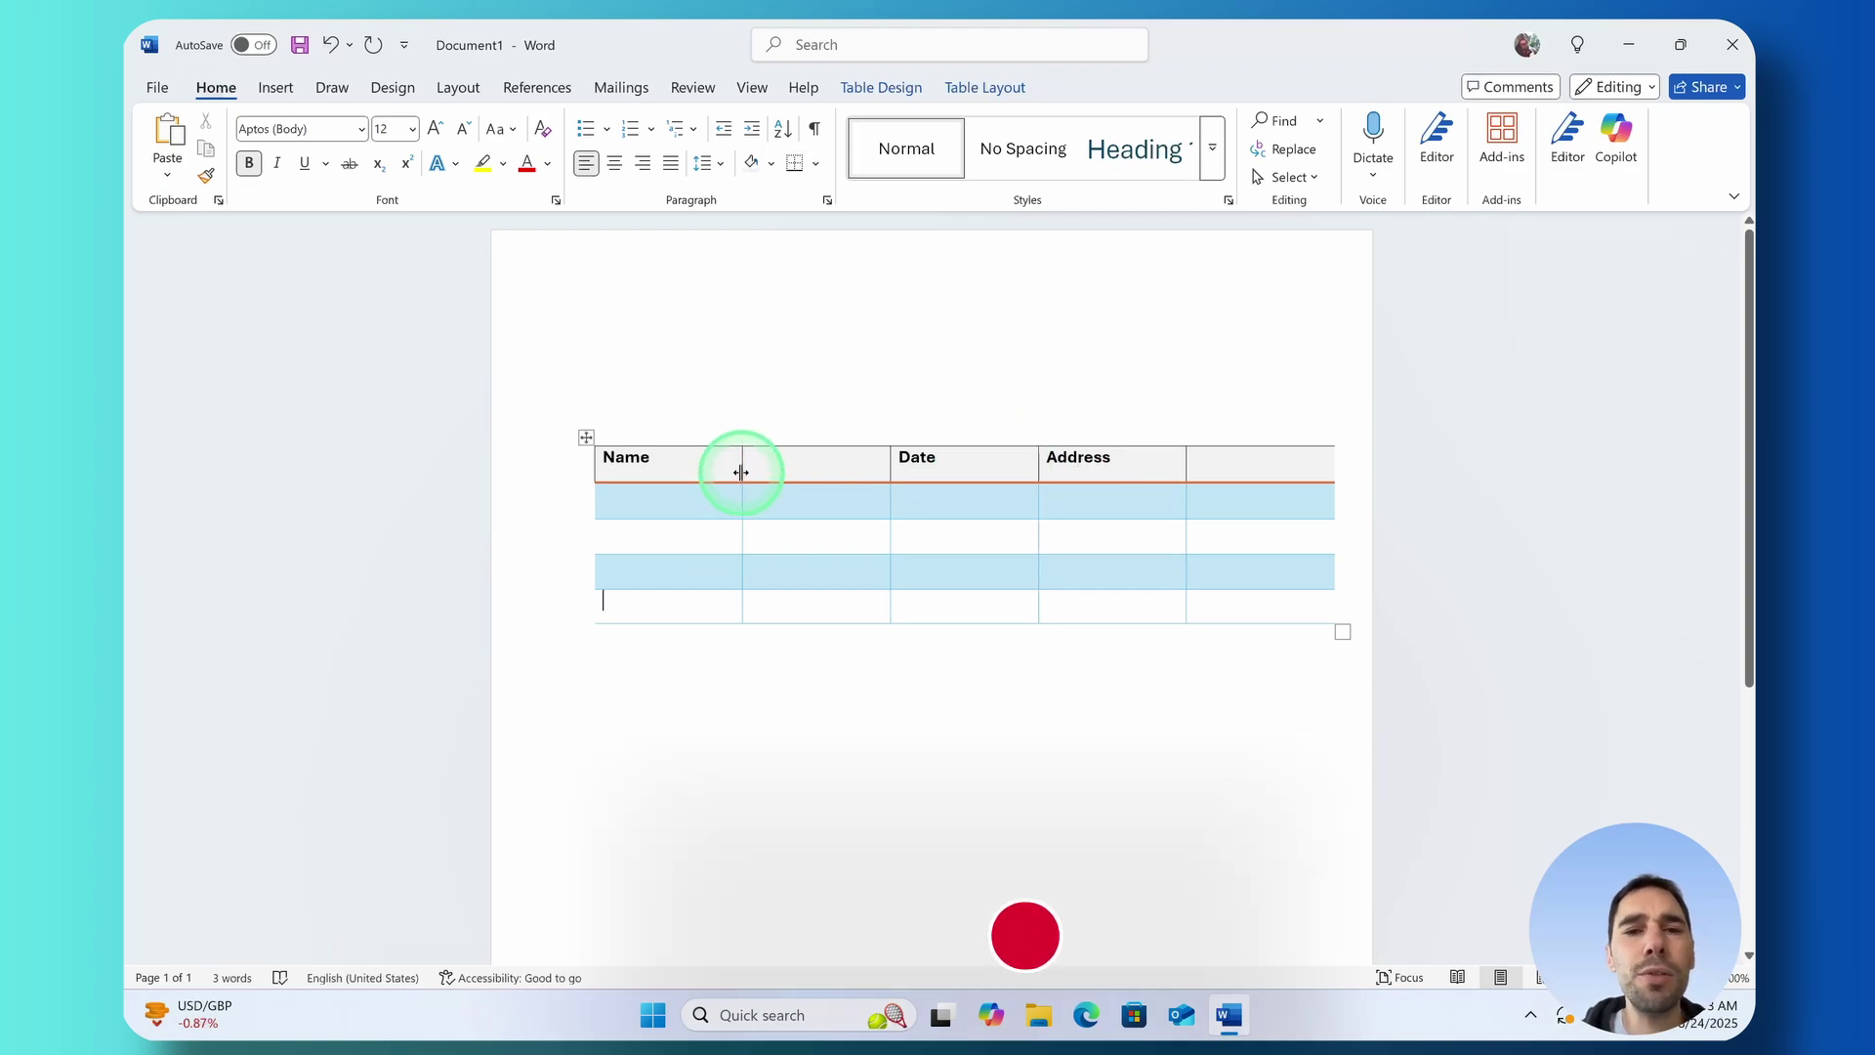
left_click(816, 460)
left_click(1292, 462)
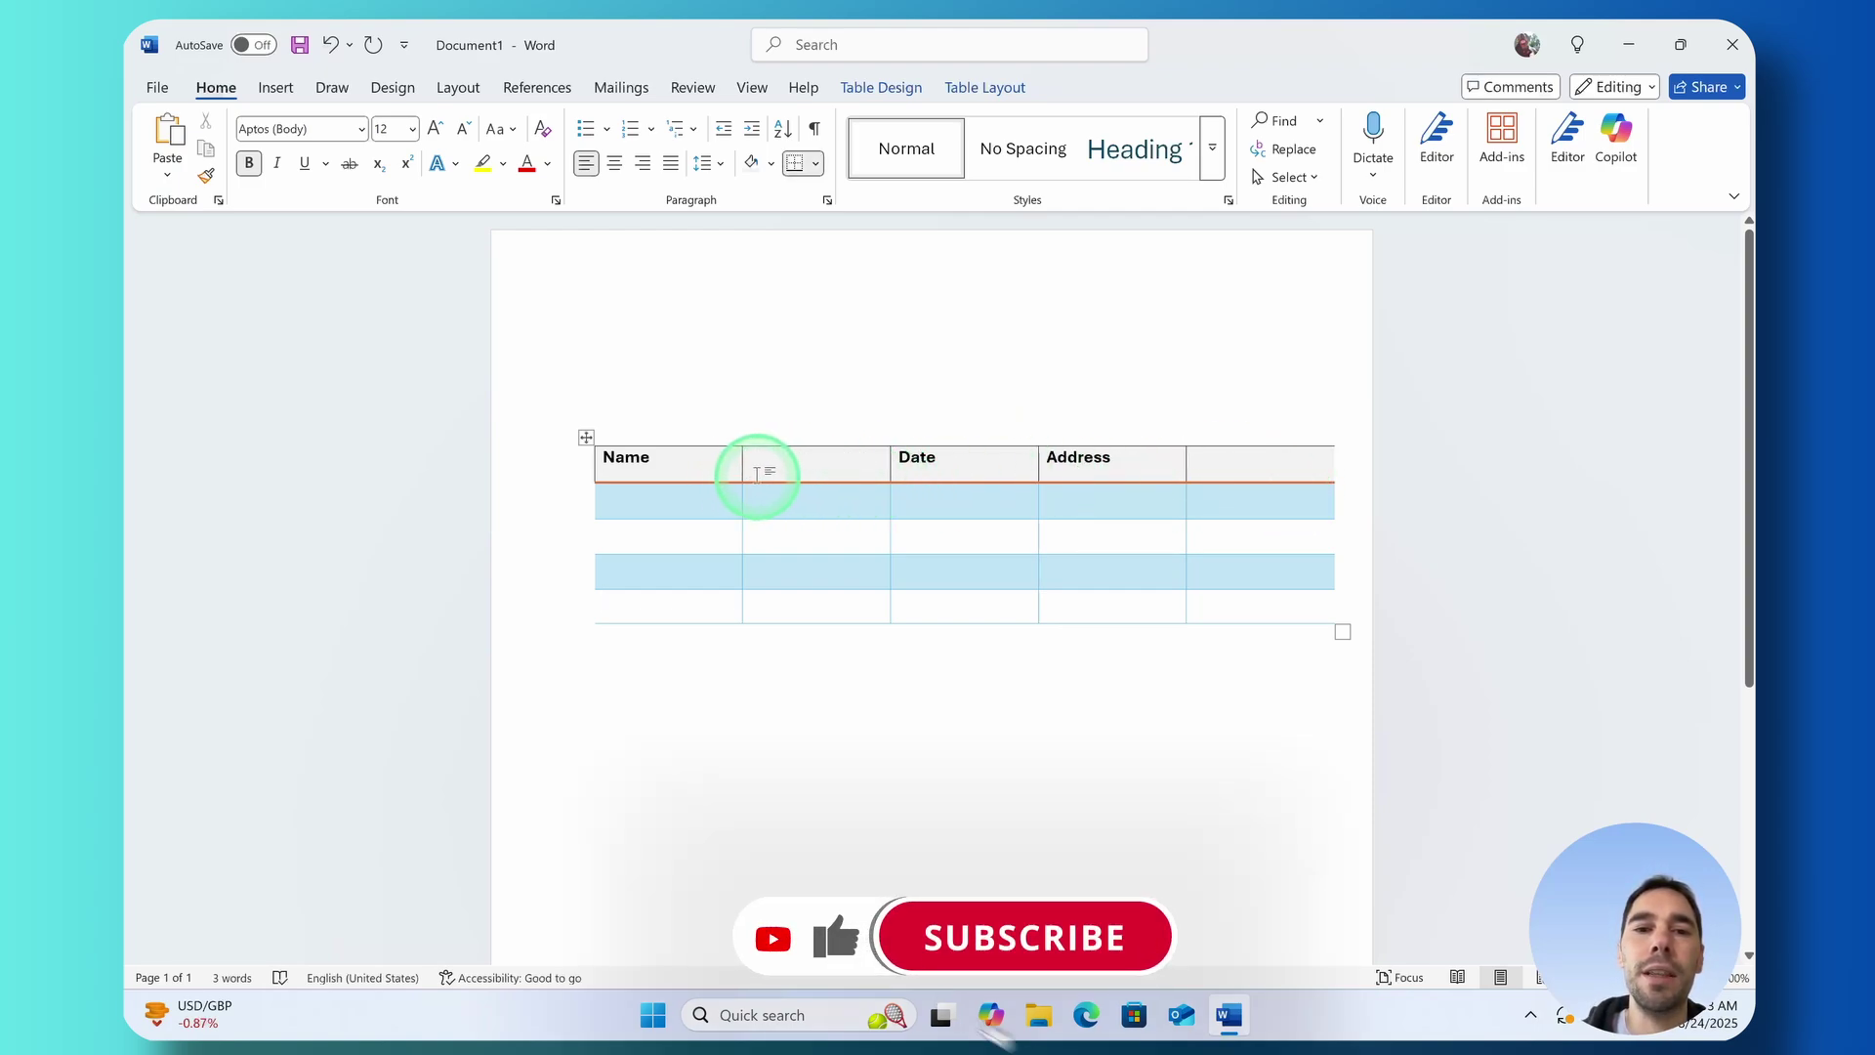
left_click_drag(652, 462, 808, 467)
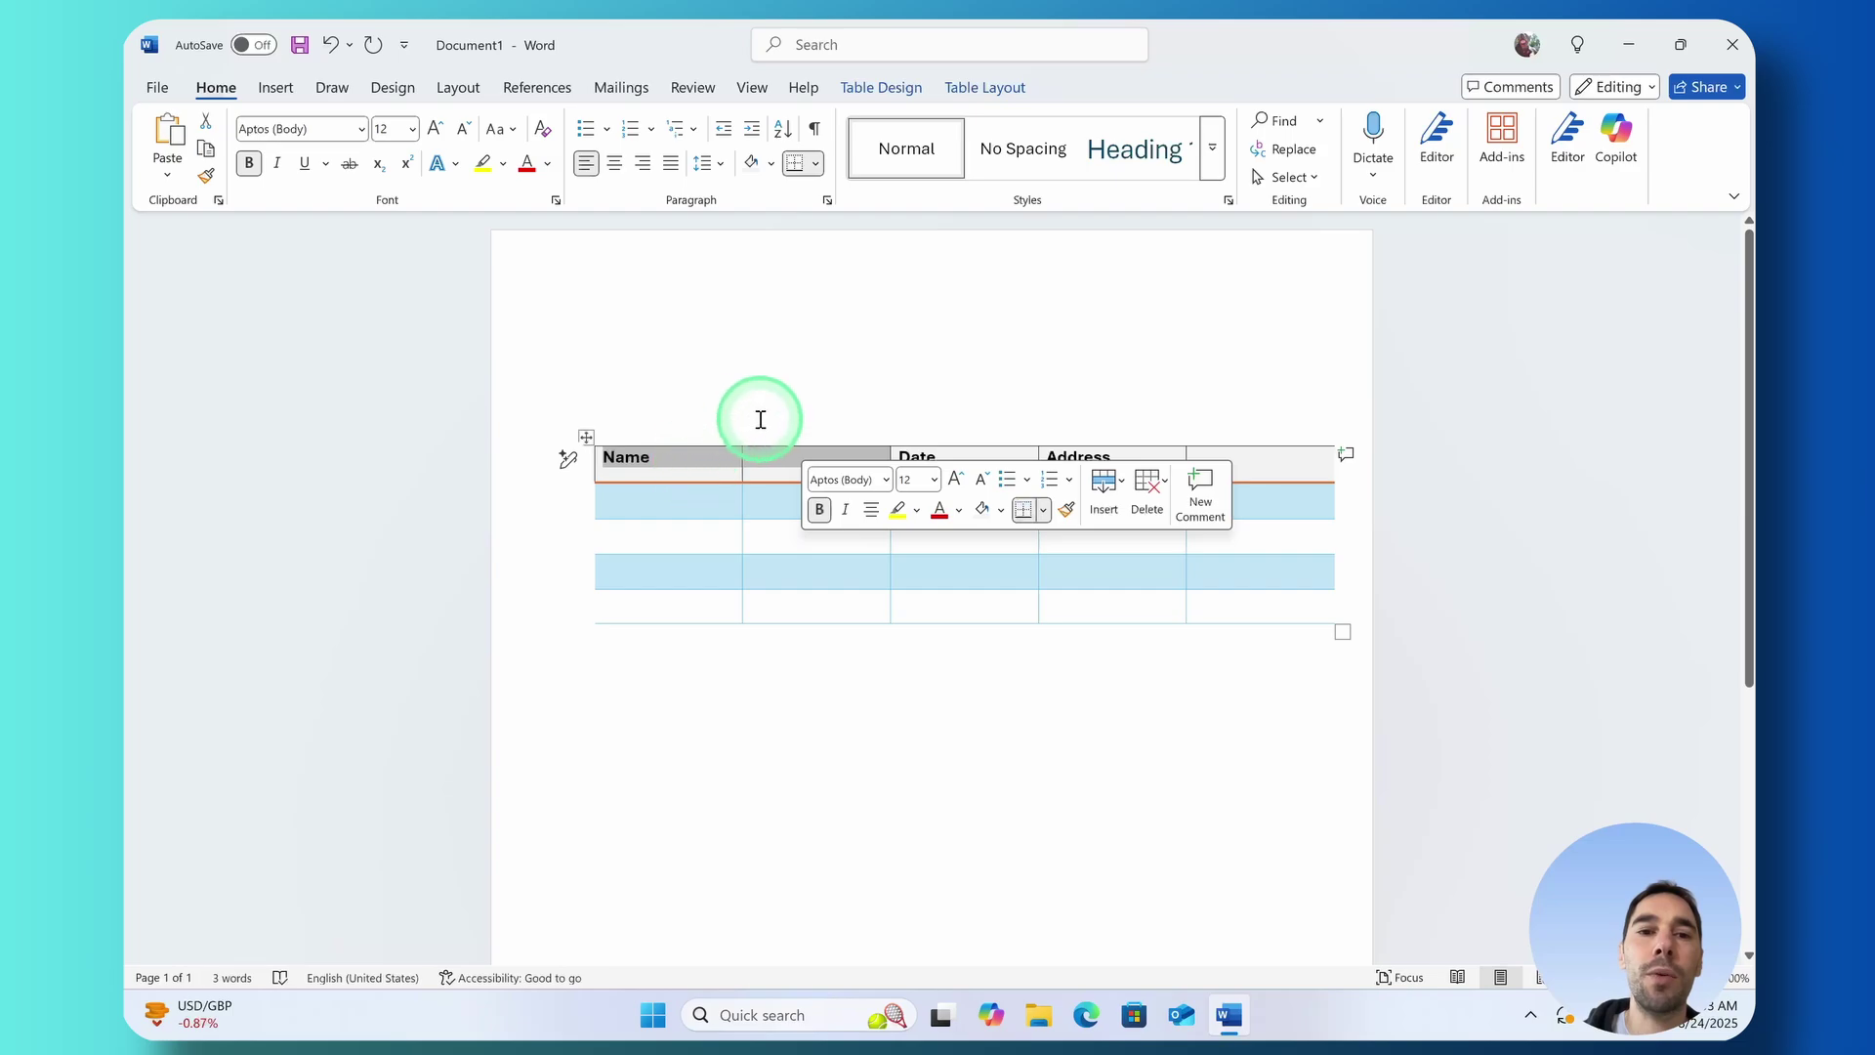
Merge the Name header with its neighbour and begin the First subheading beneath it
left_click(972, 91)
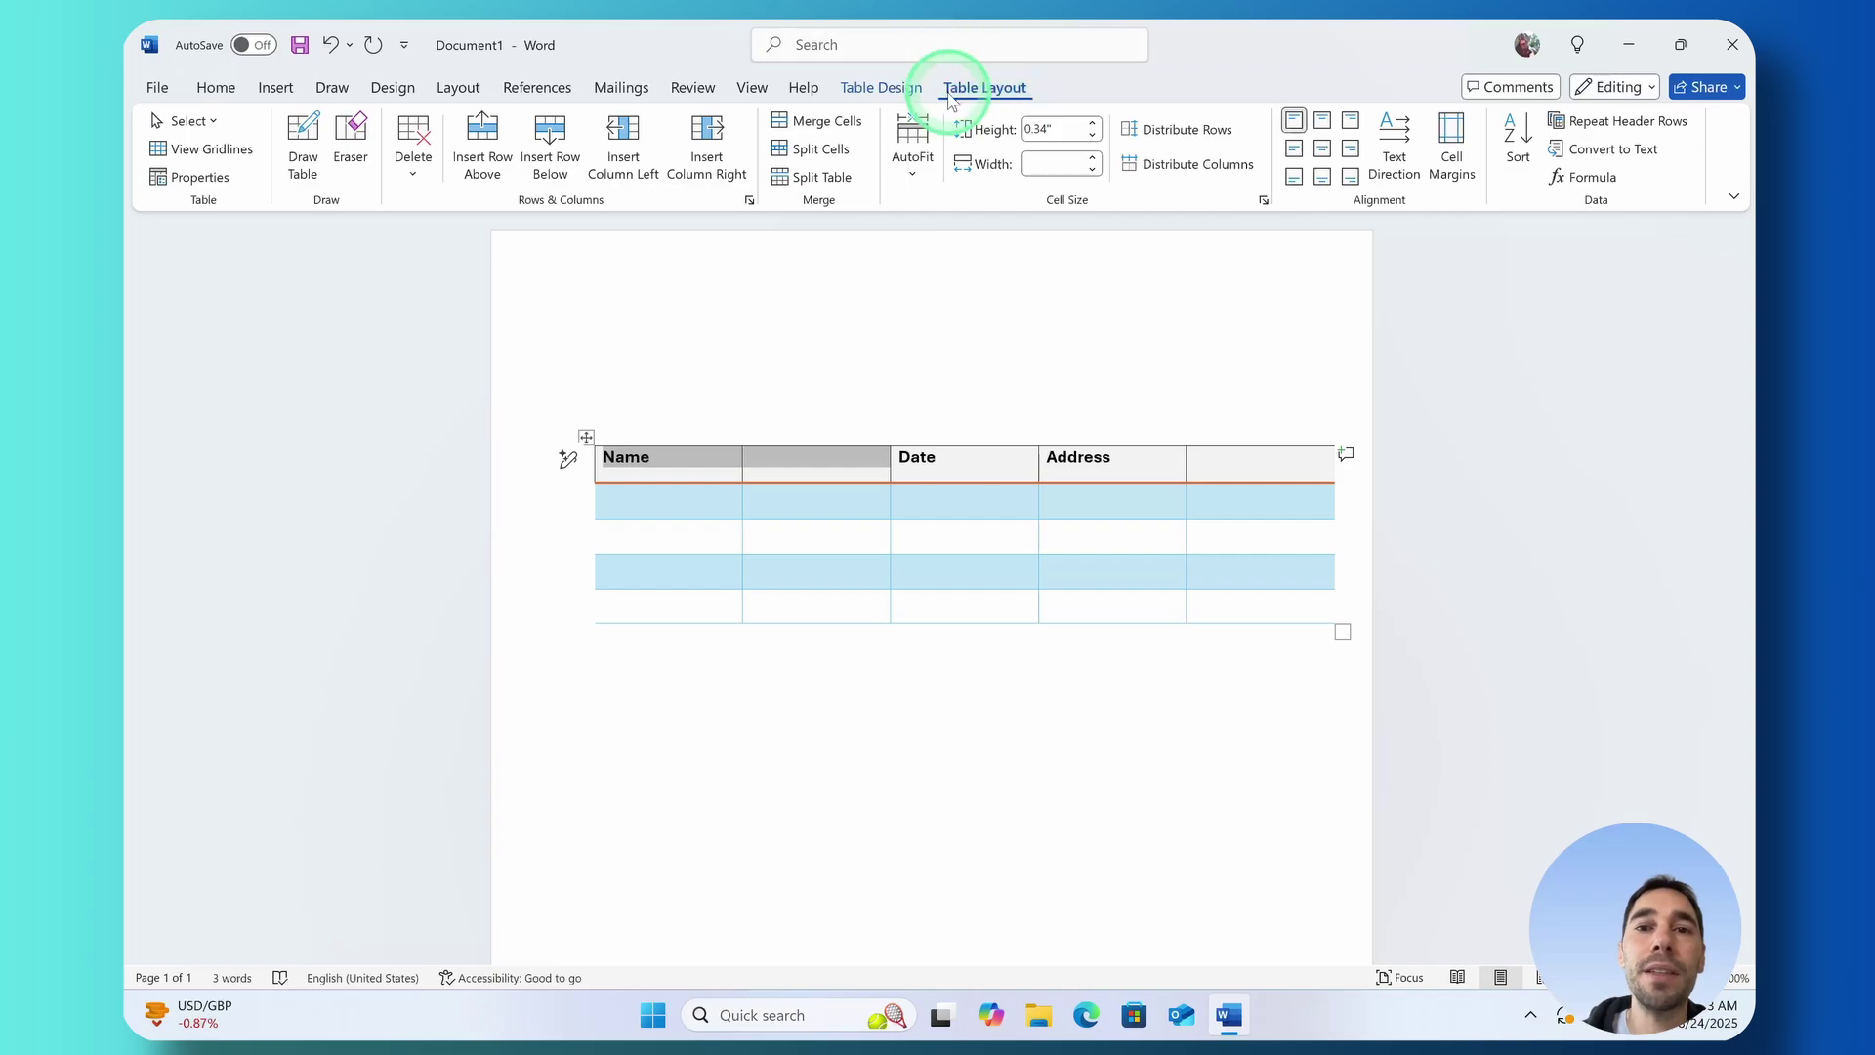
left_click(848, 127)
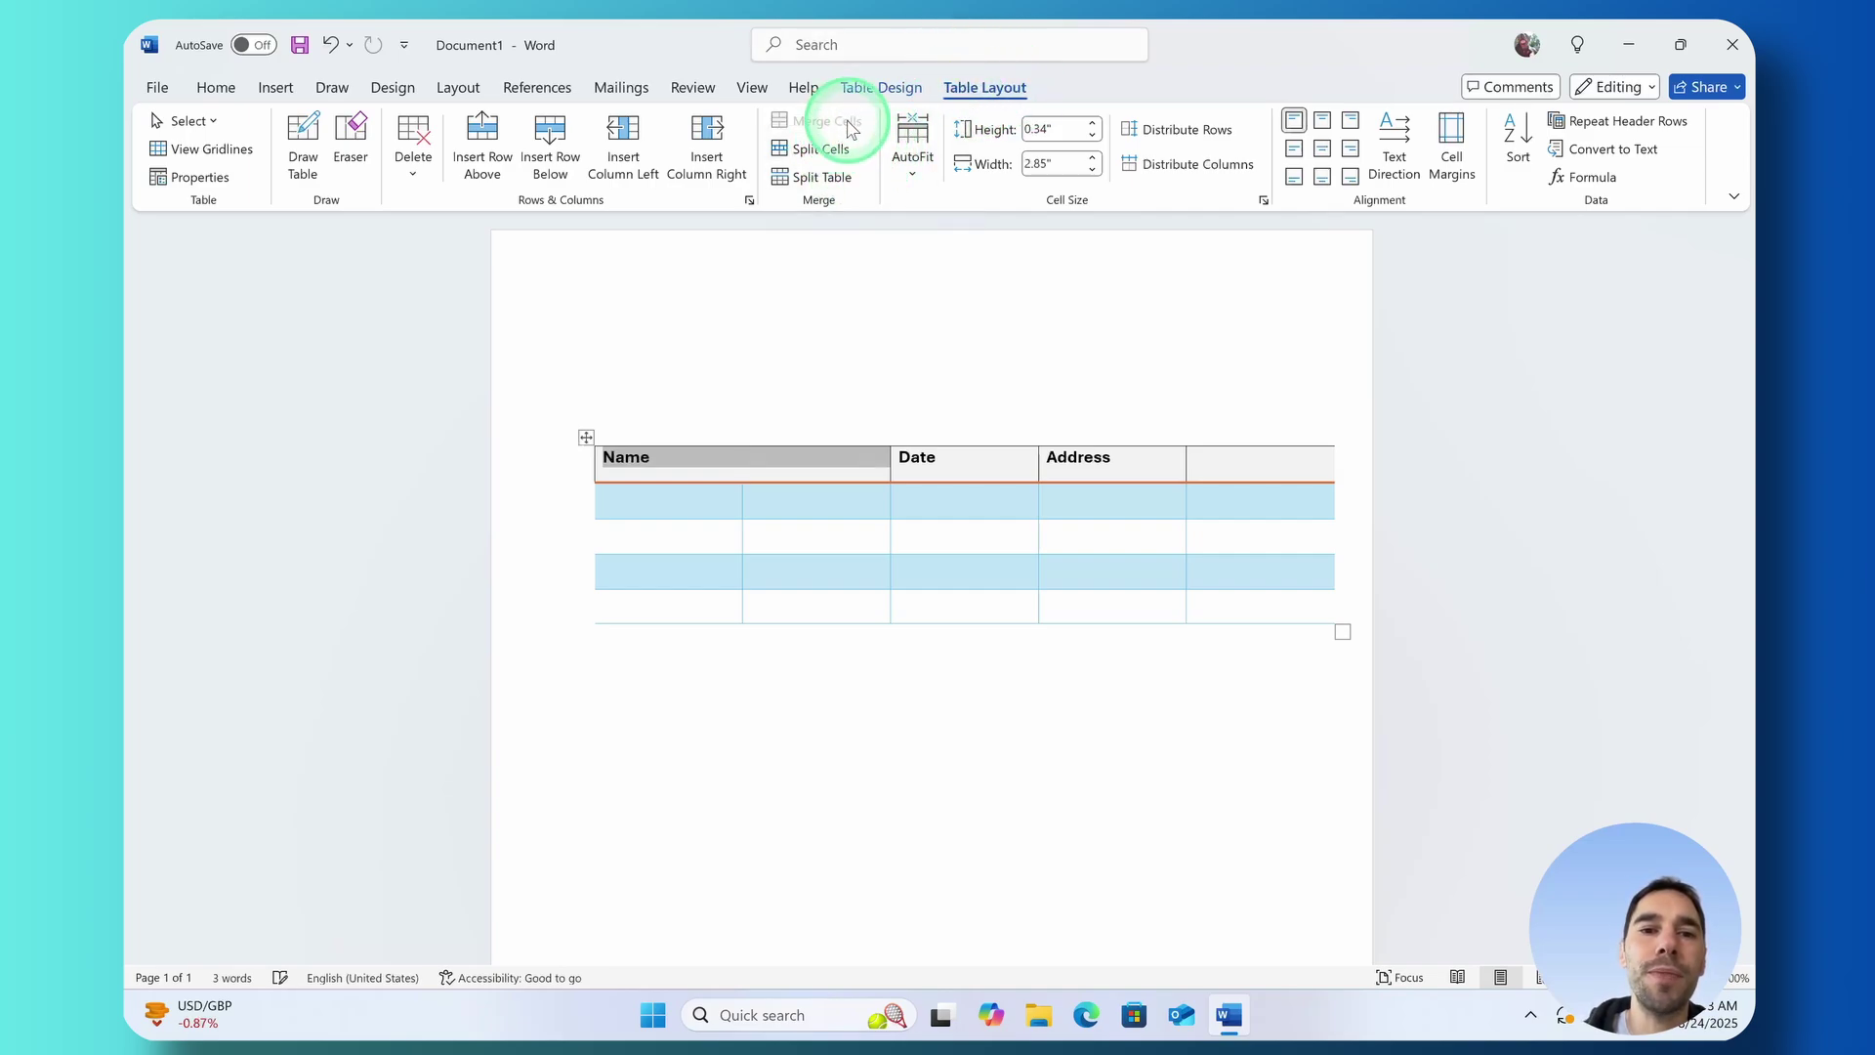
left_click(670, 460)
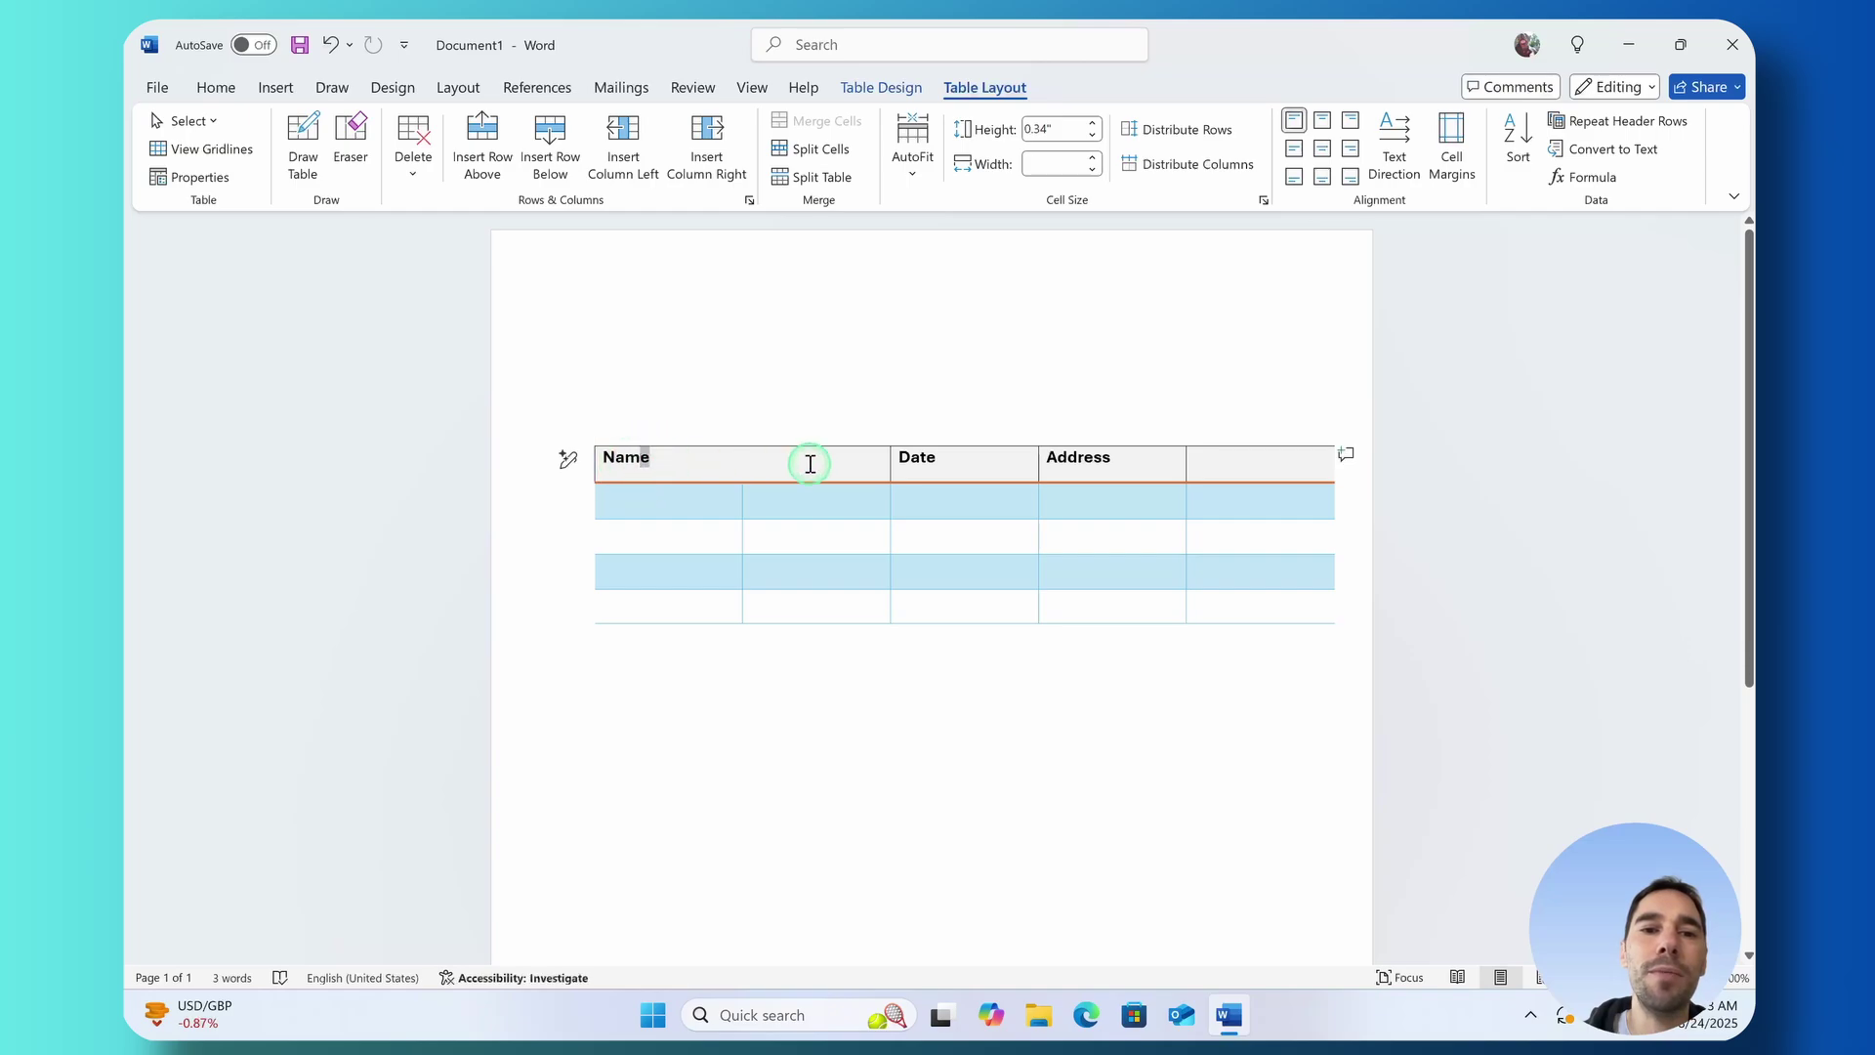
left_click(727, 461)
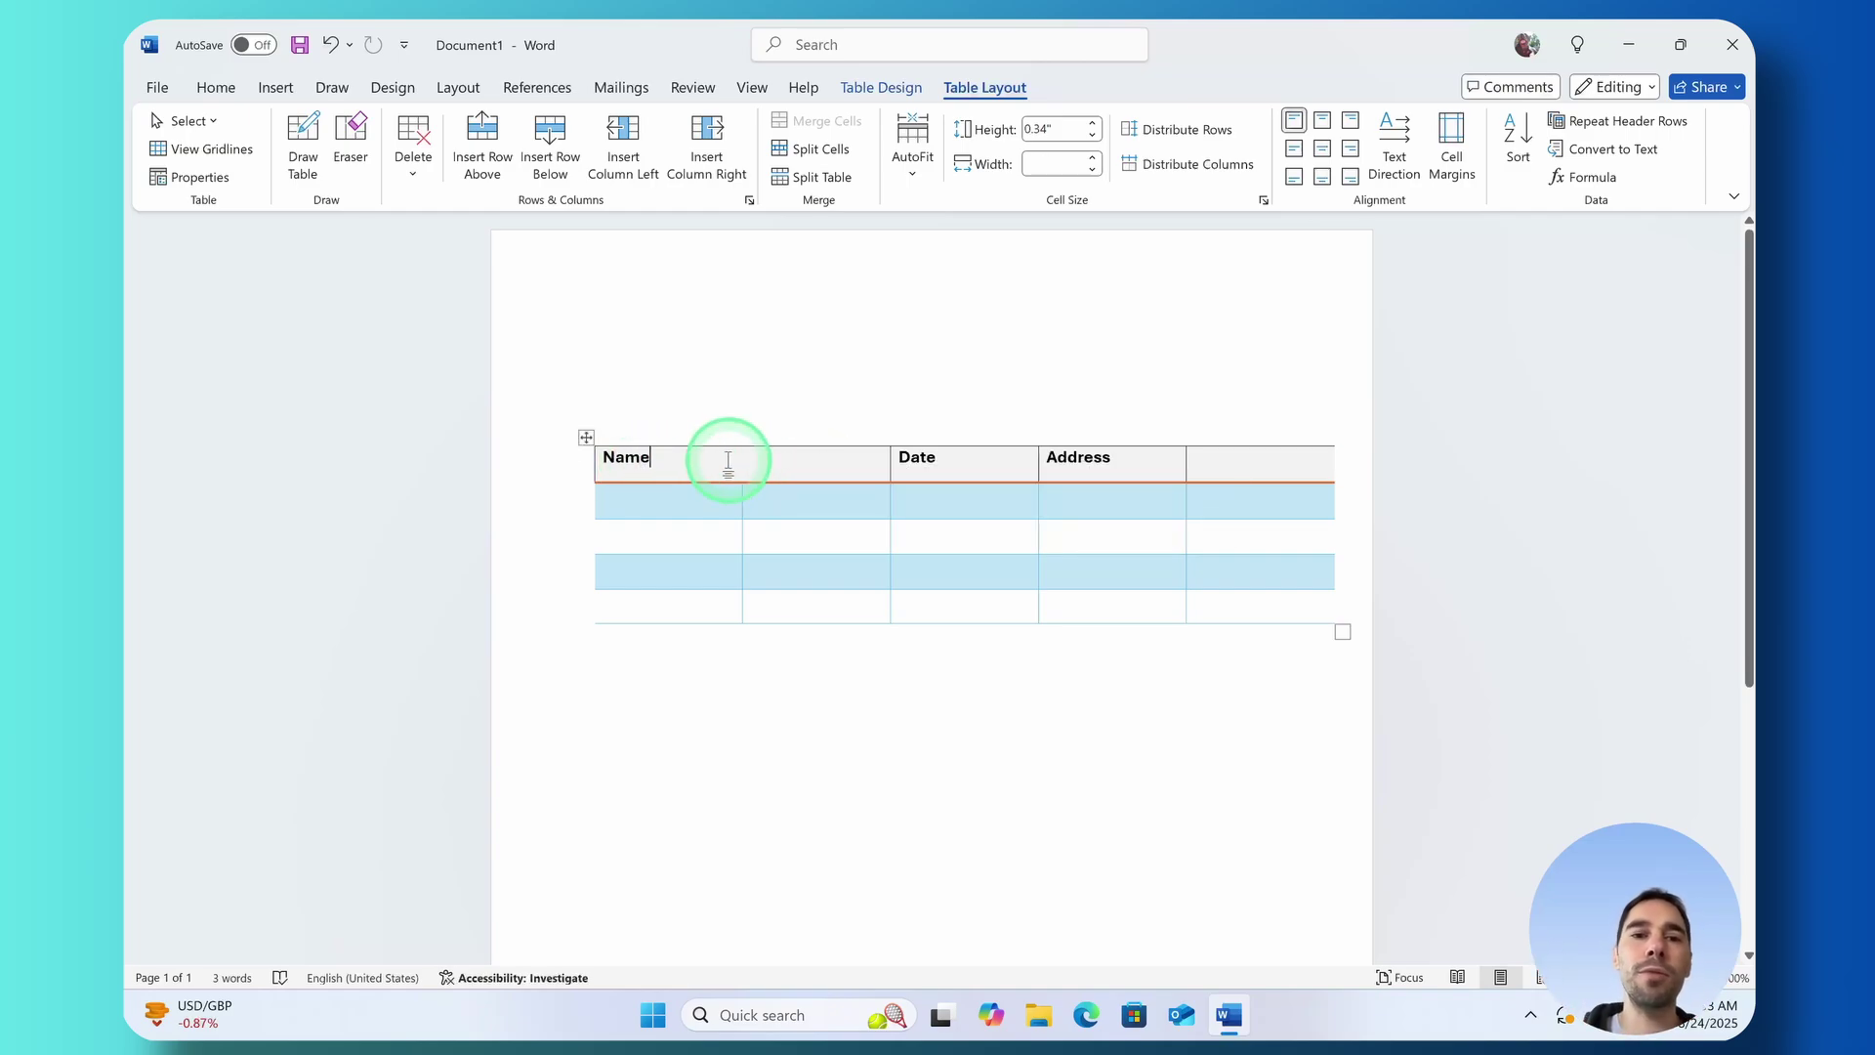
left_click(694, 506)
type("First")
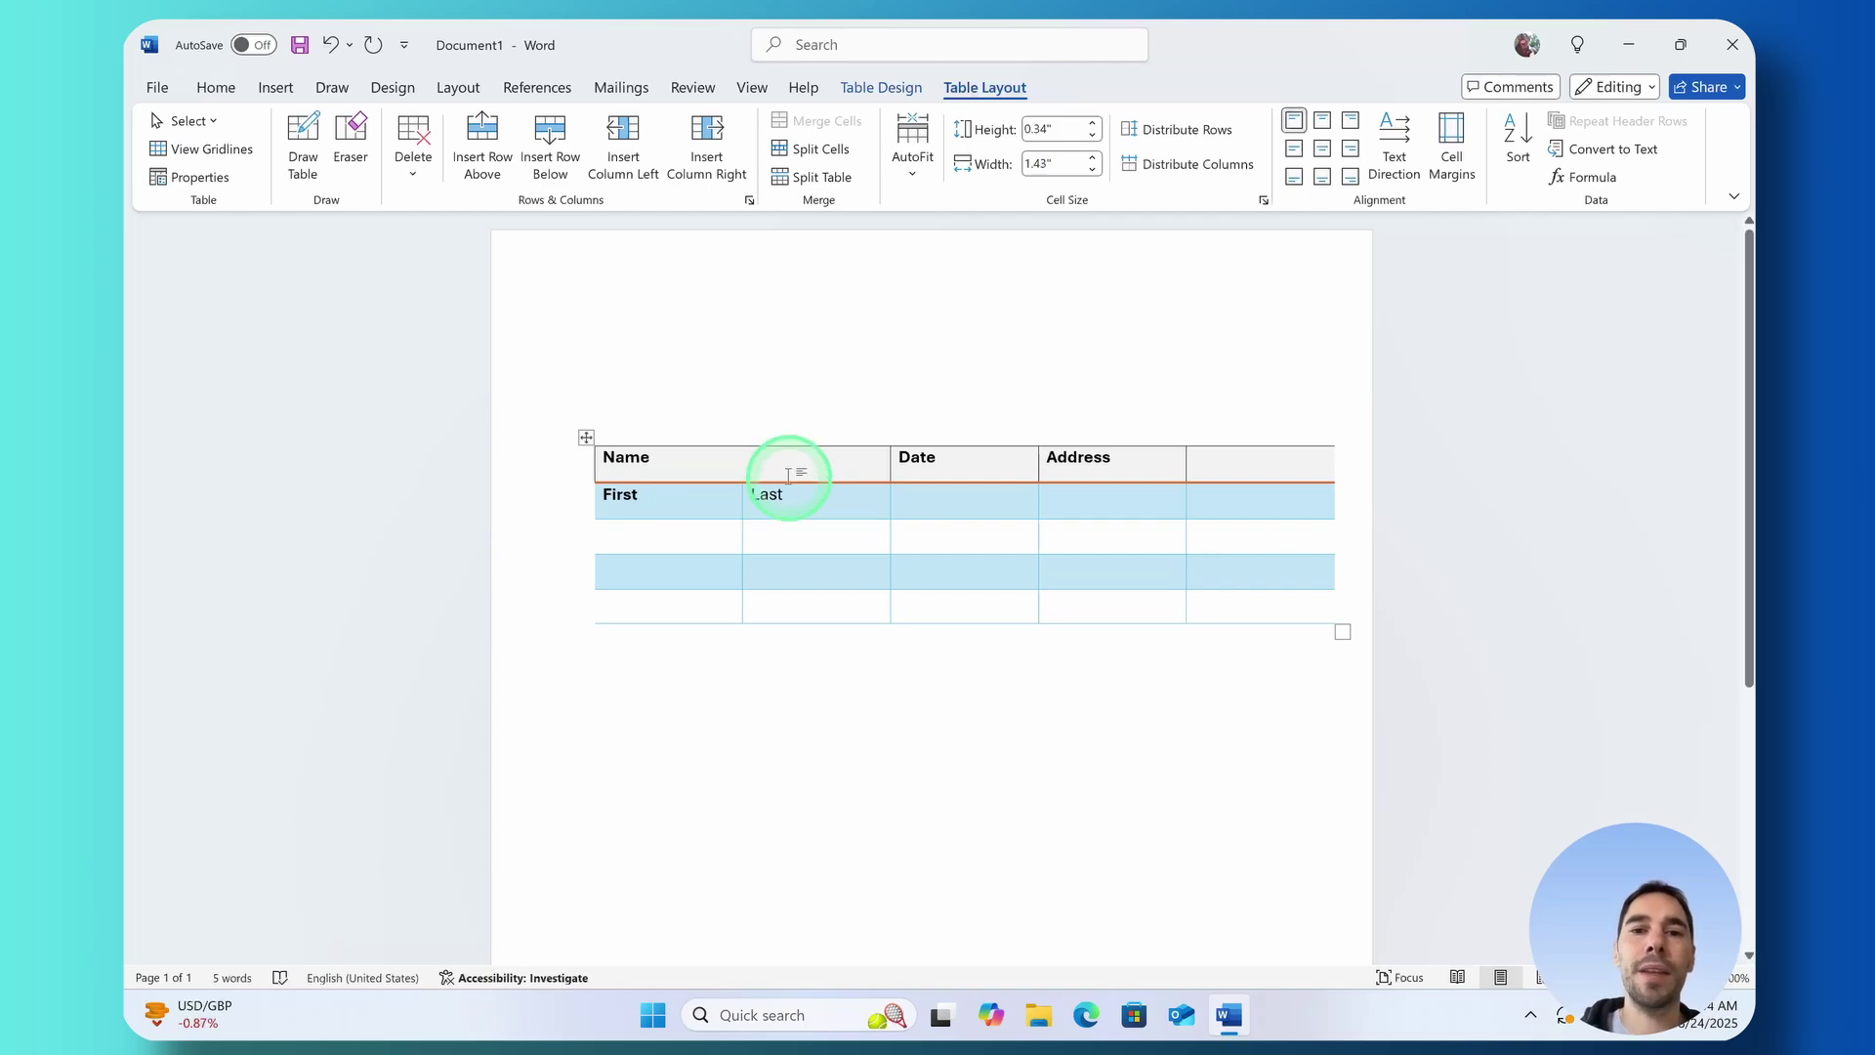
Merge the Address header with the empty cell beside it, ready for Street and Post Code
left_click(937, 457)
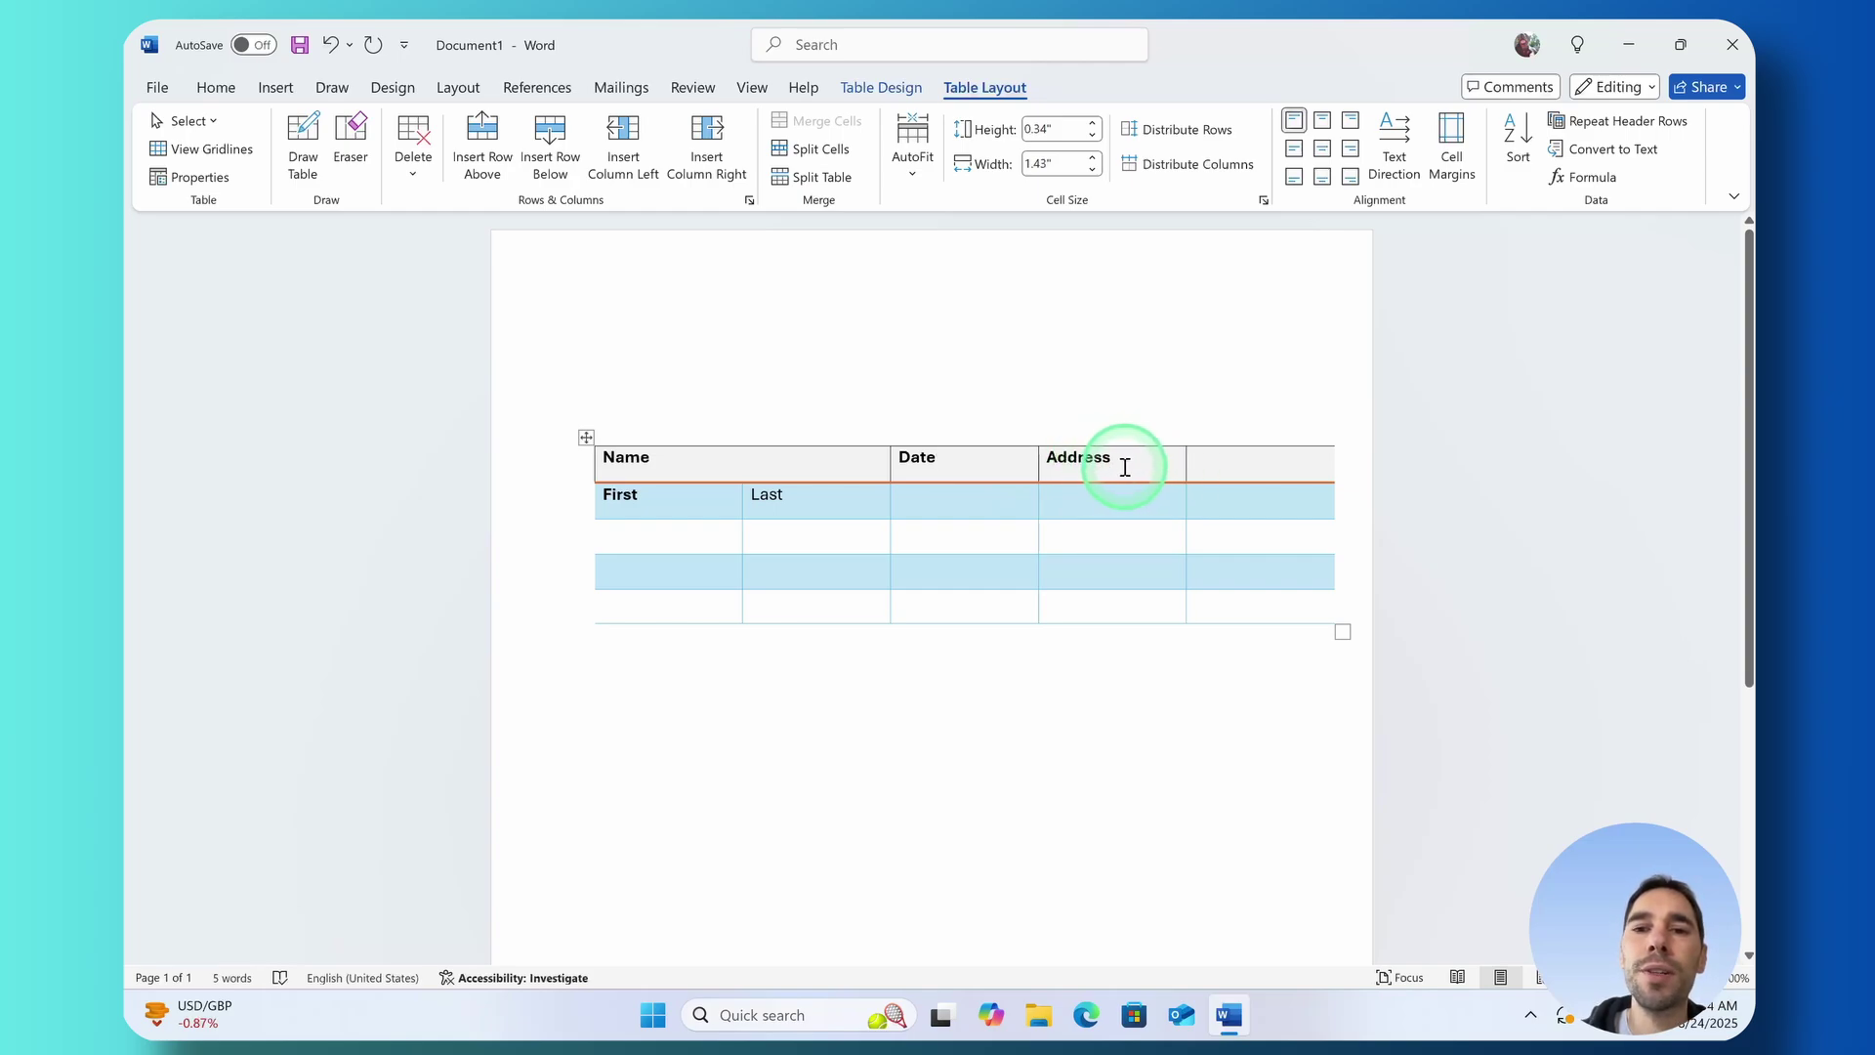
left_click_drag(1102, 461, 1259, 469)
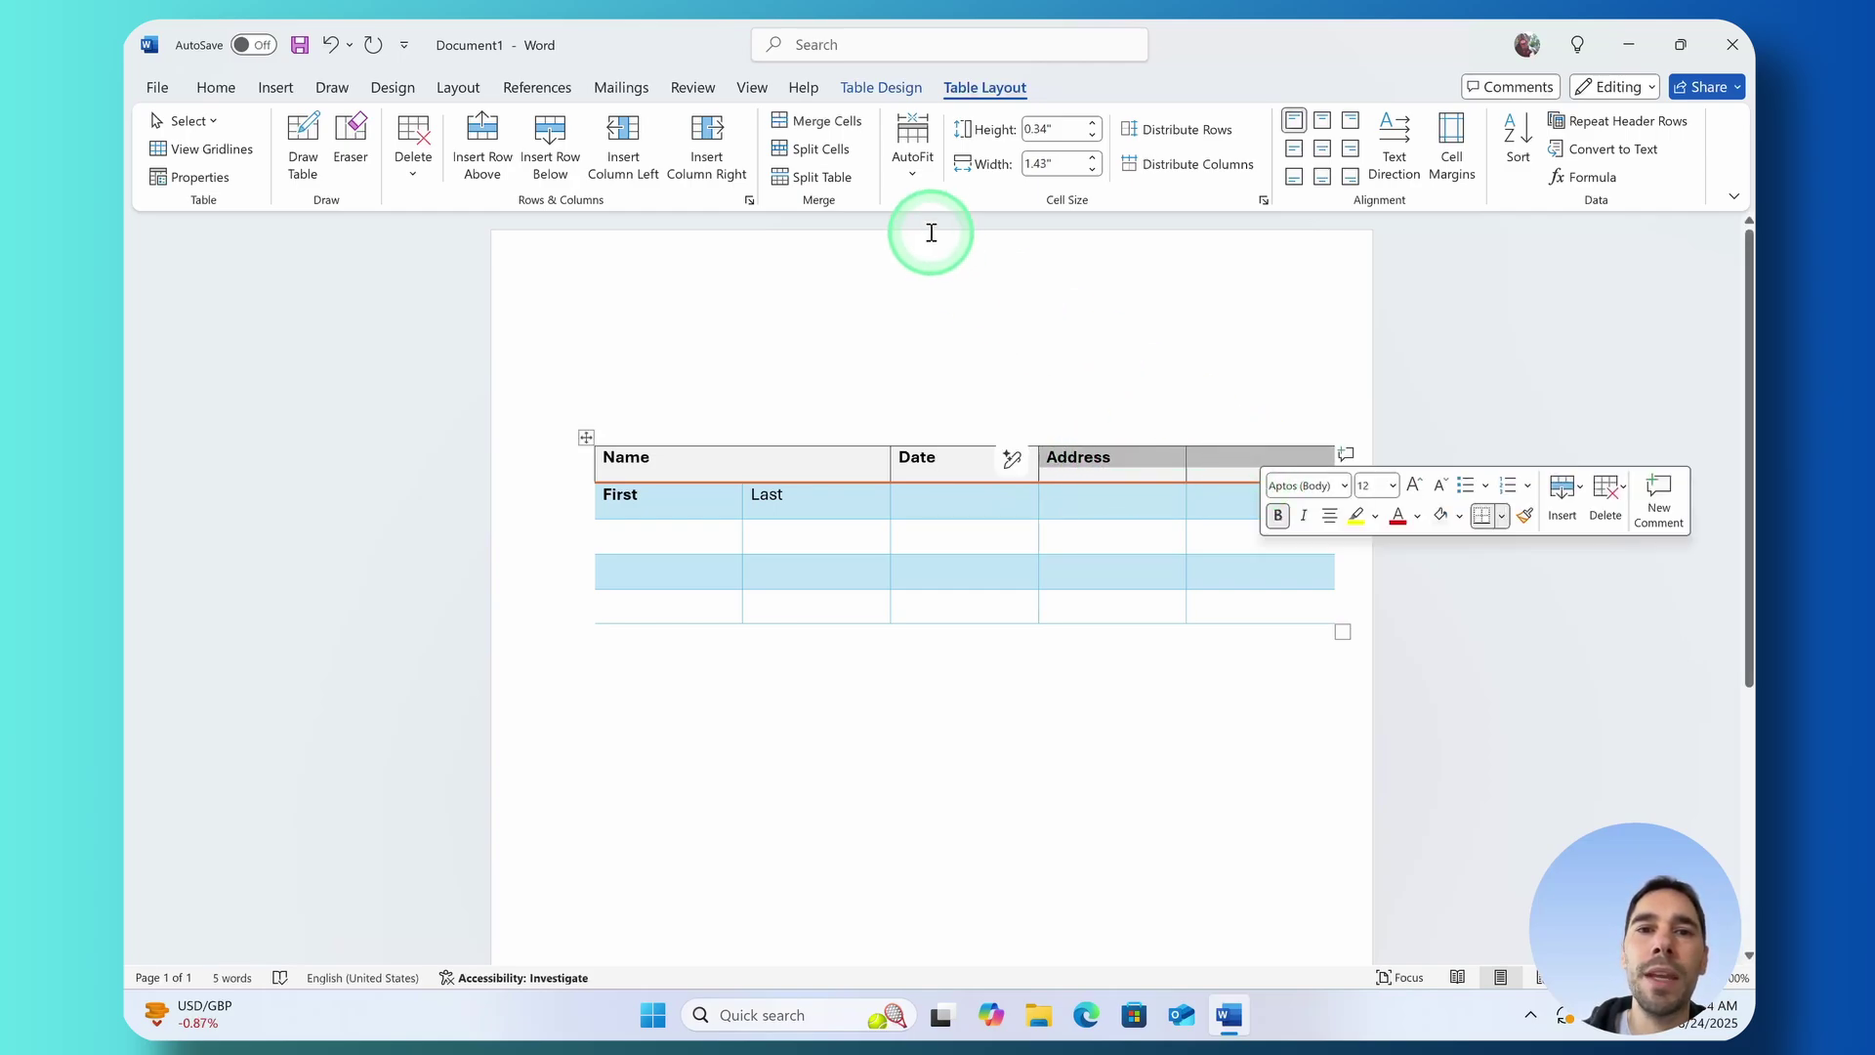
left_click(828, 121)
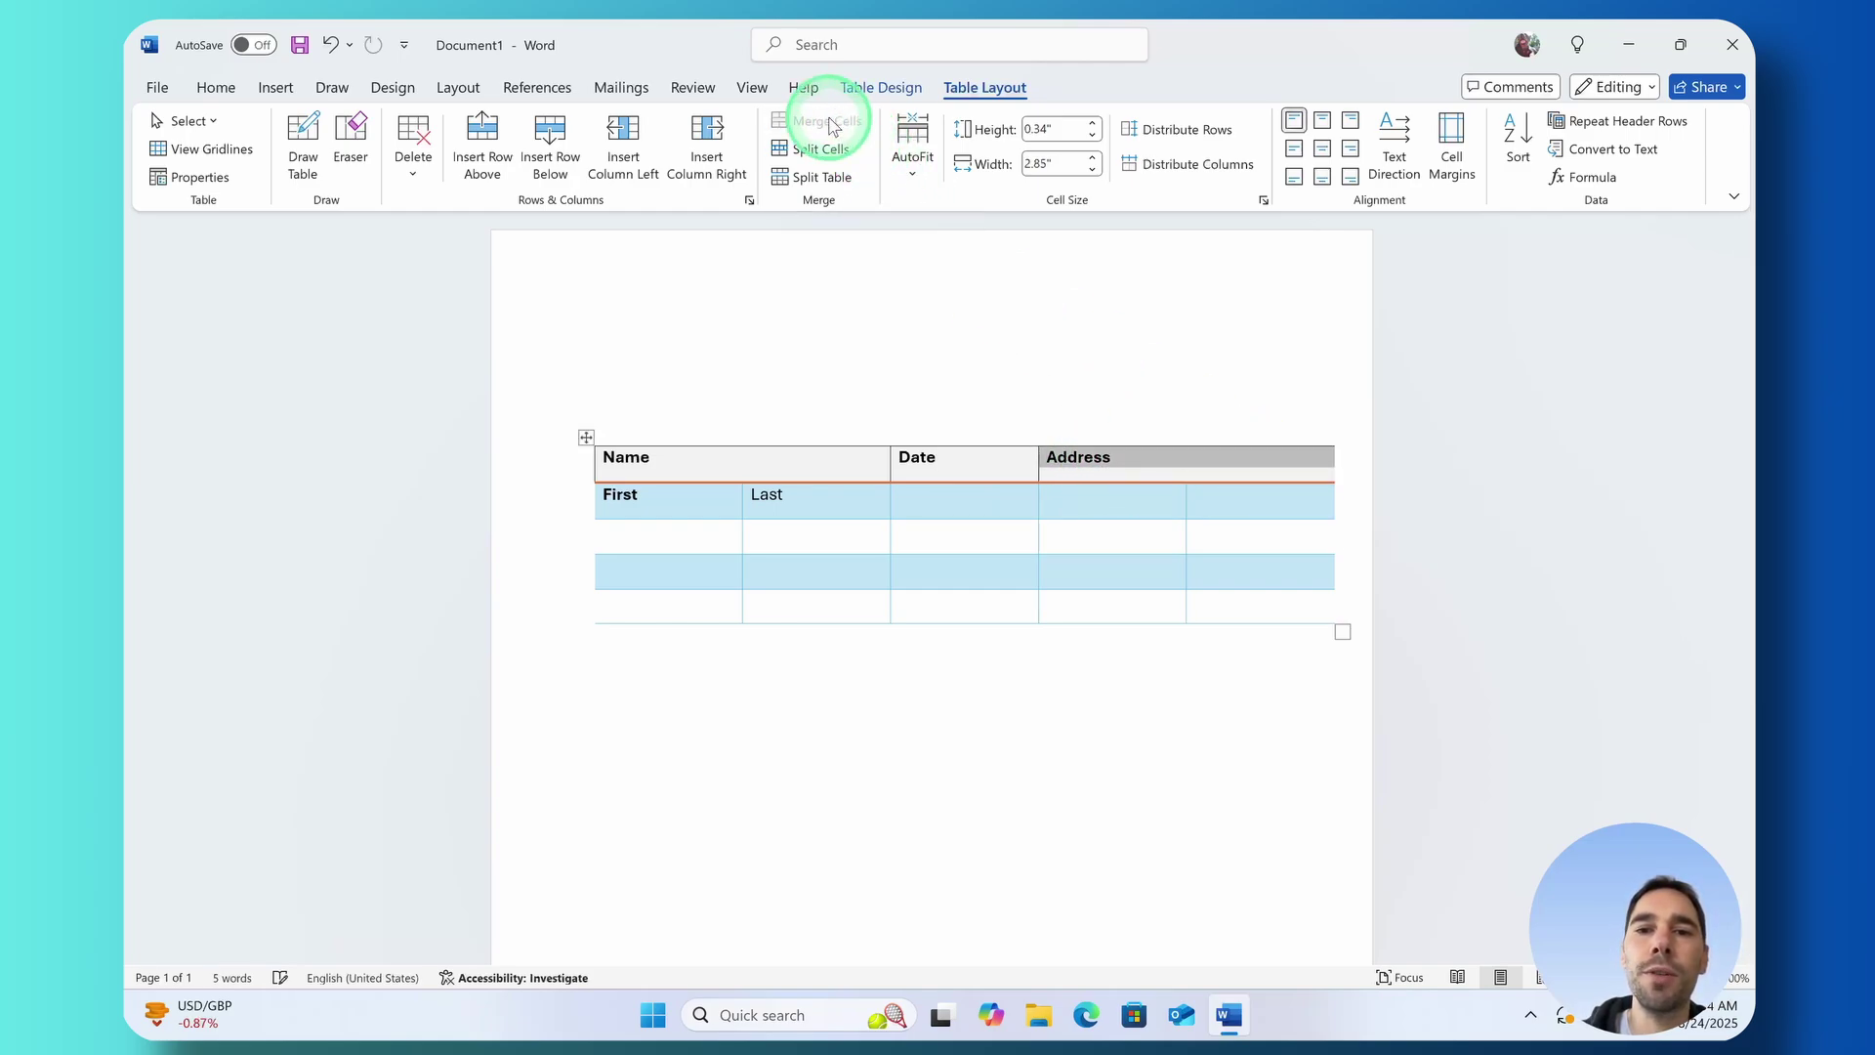
left_click(1108, 505)
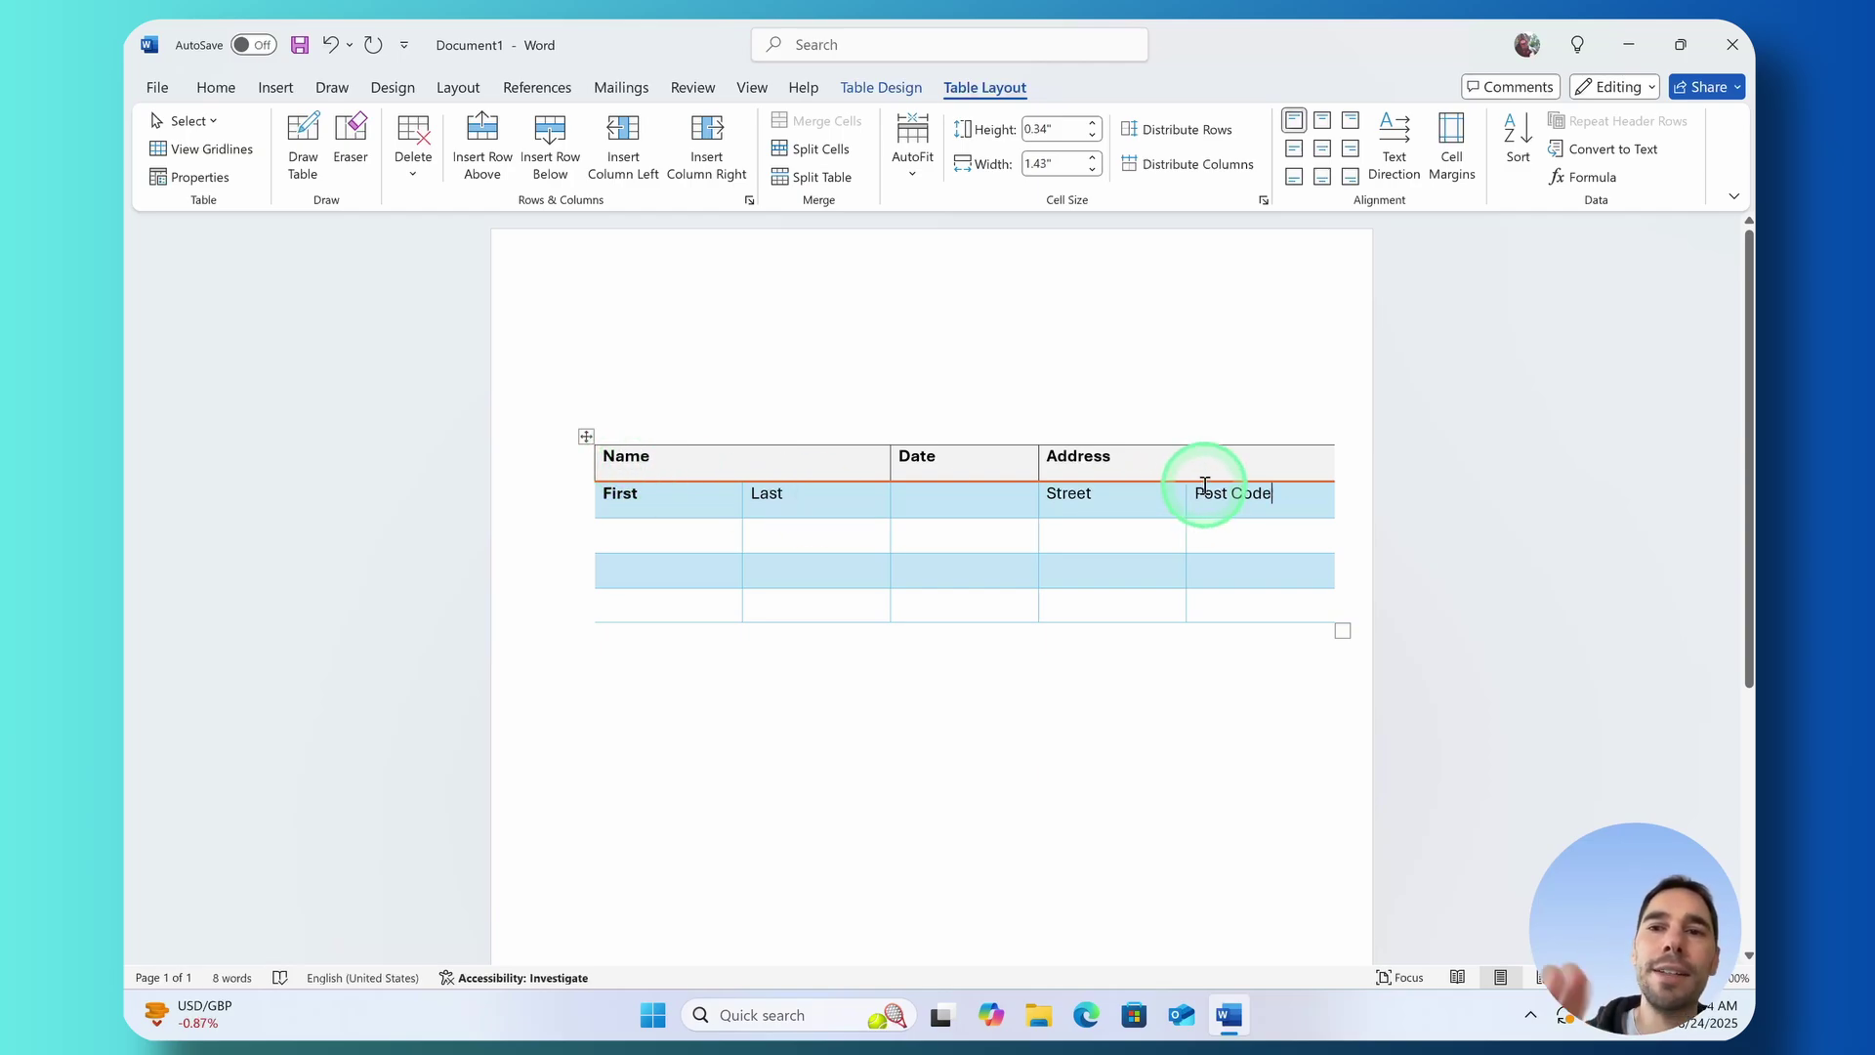
Centre the Name, Date and Address headings using Align Top Center across the header row
left_click_drag(619, 452, 1152, 454)
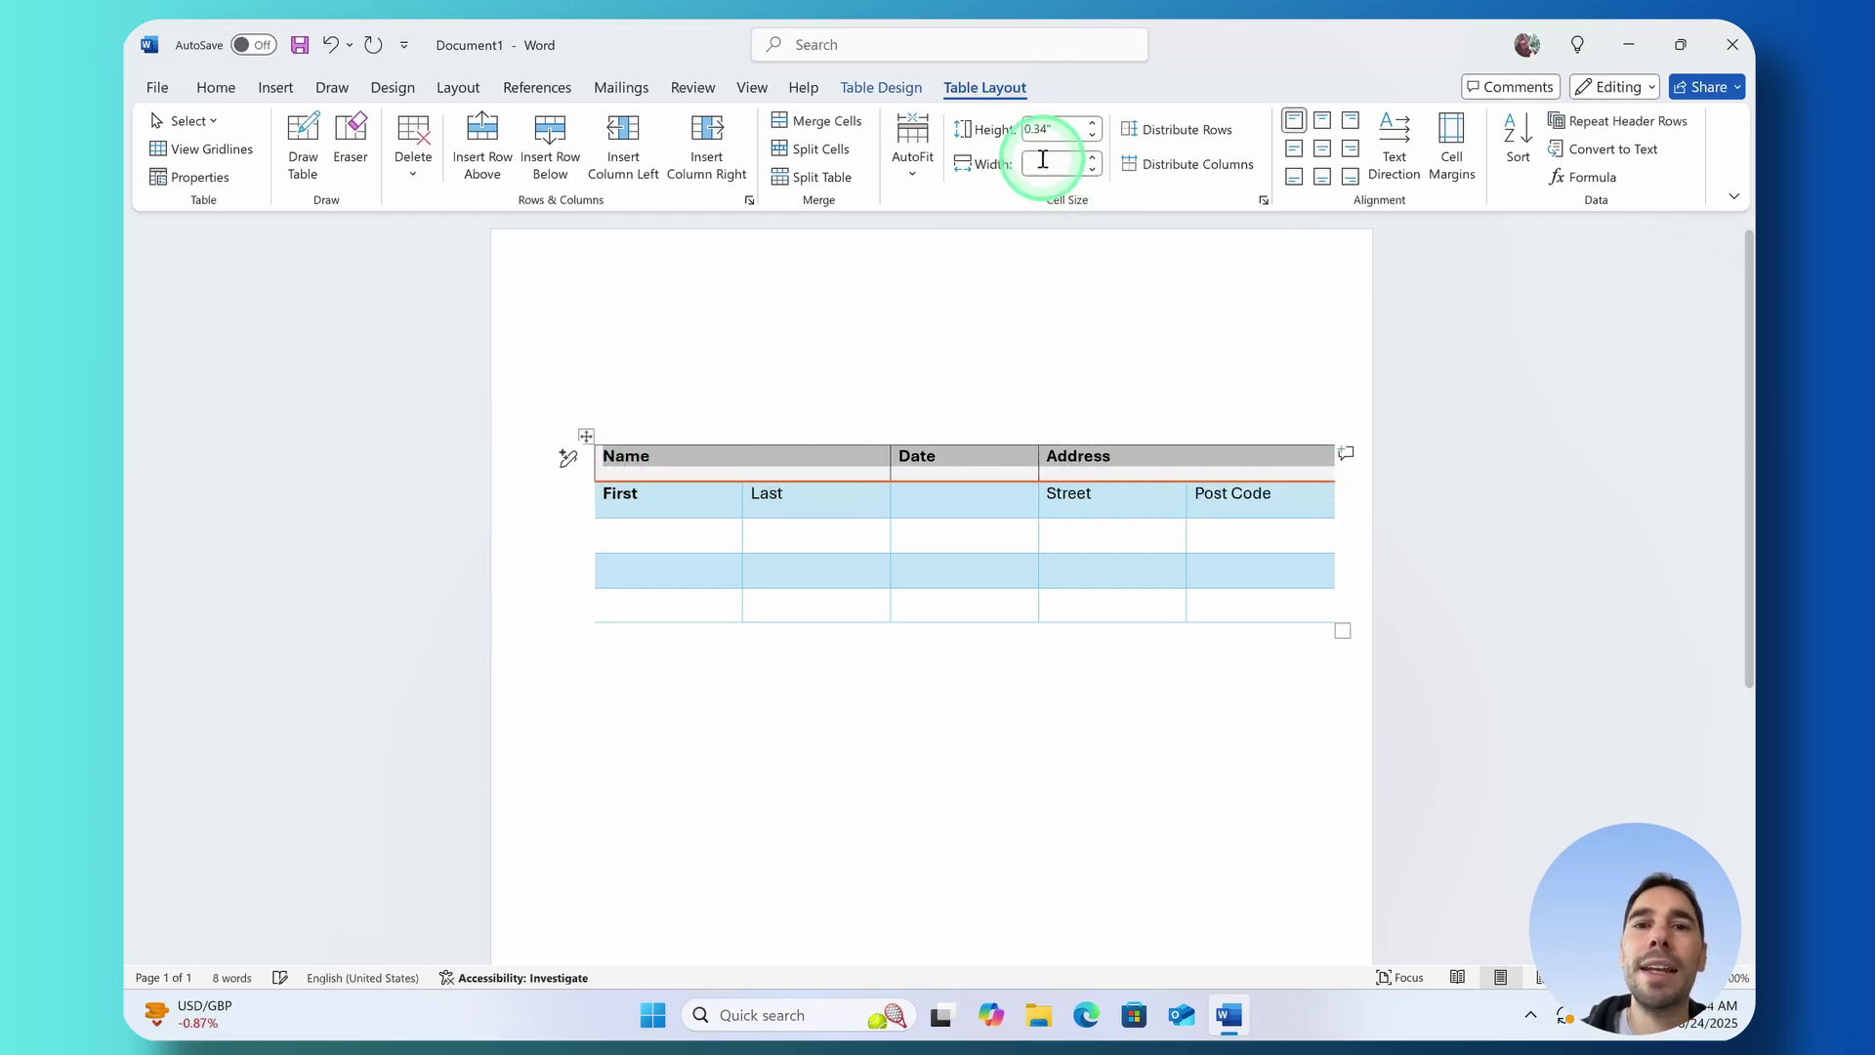
left_click(1001, 95)
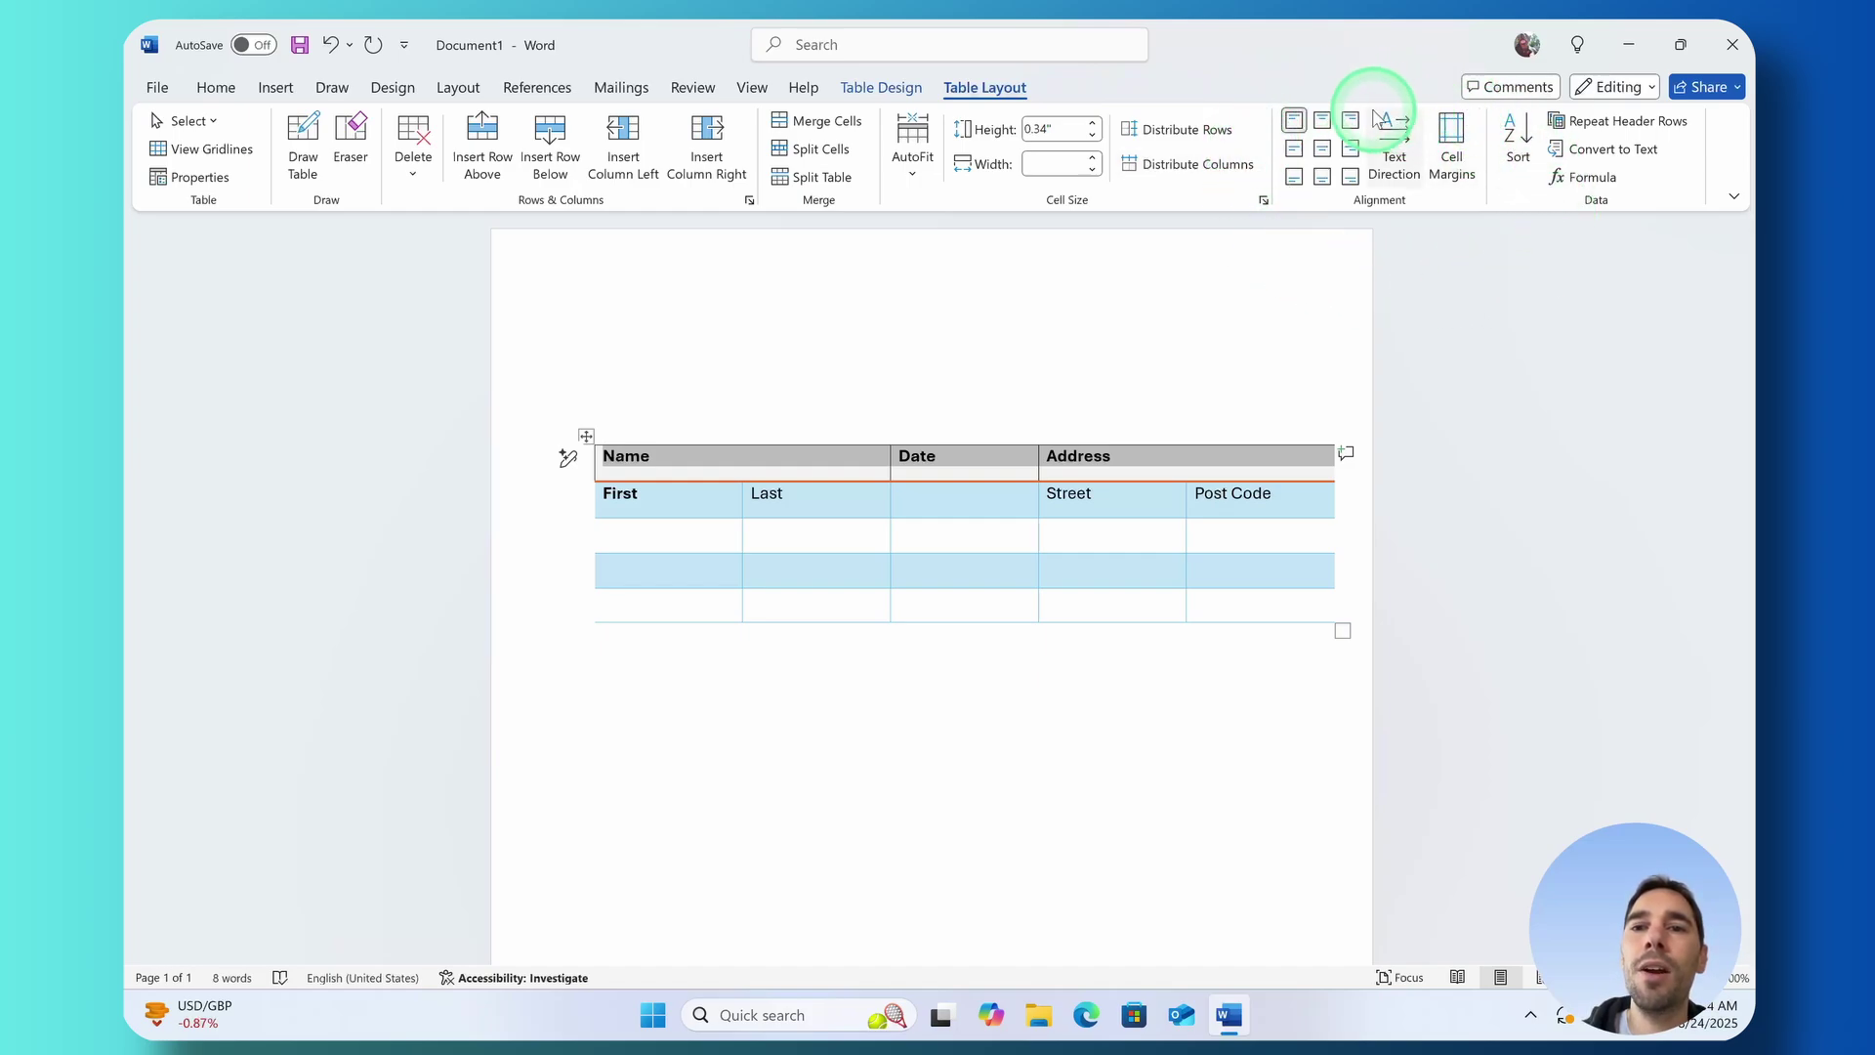
left_click(1324, 125)
left_click(777, 466)
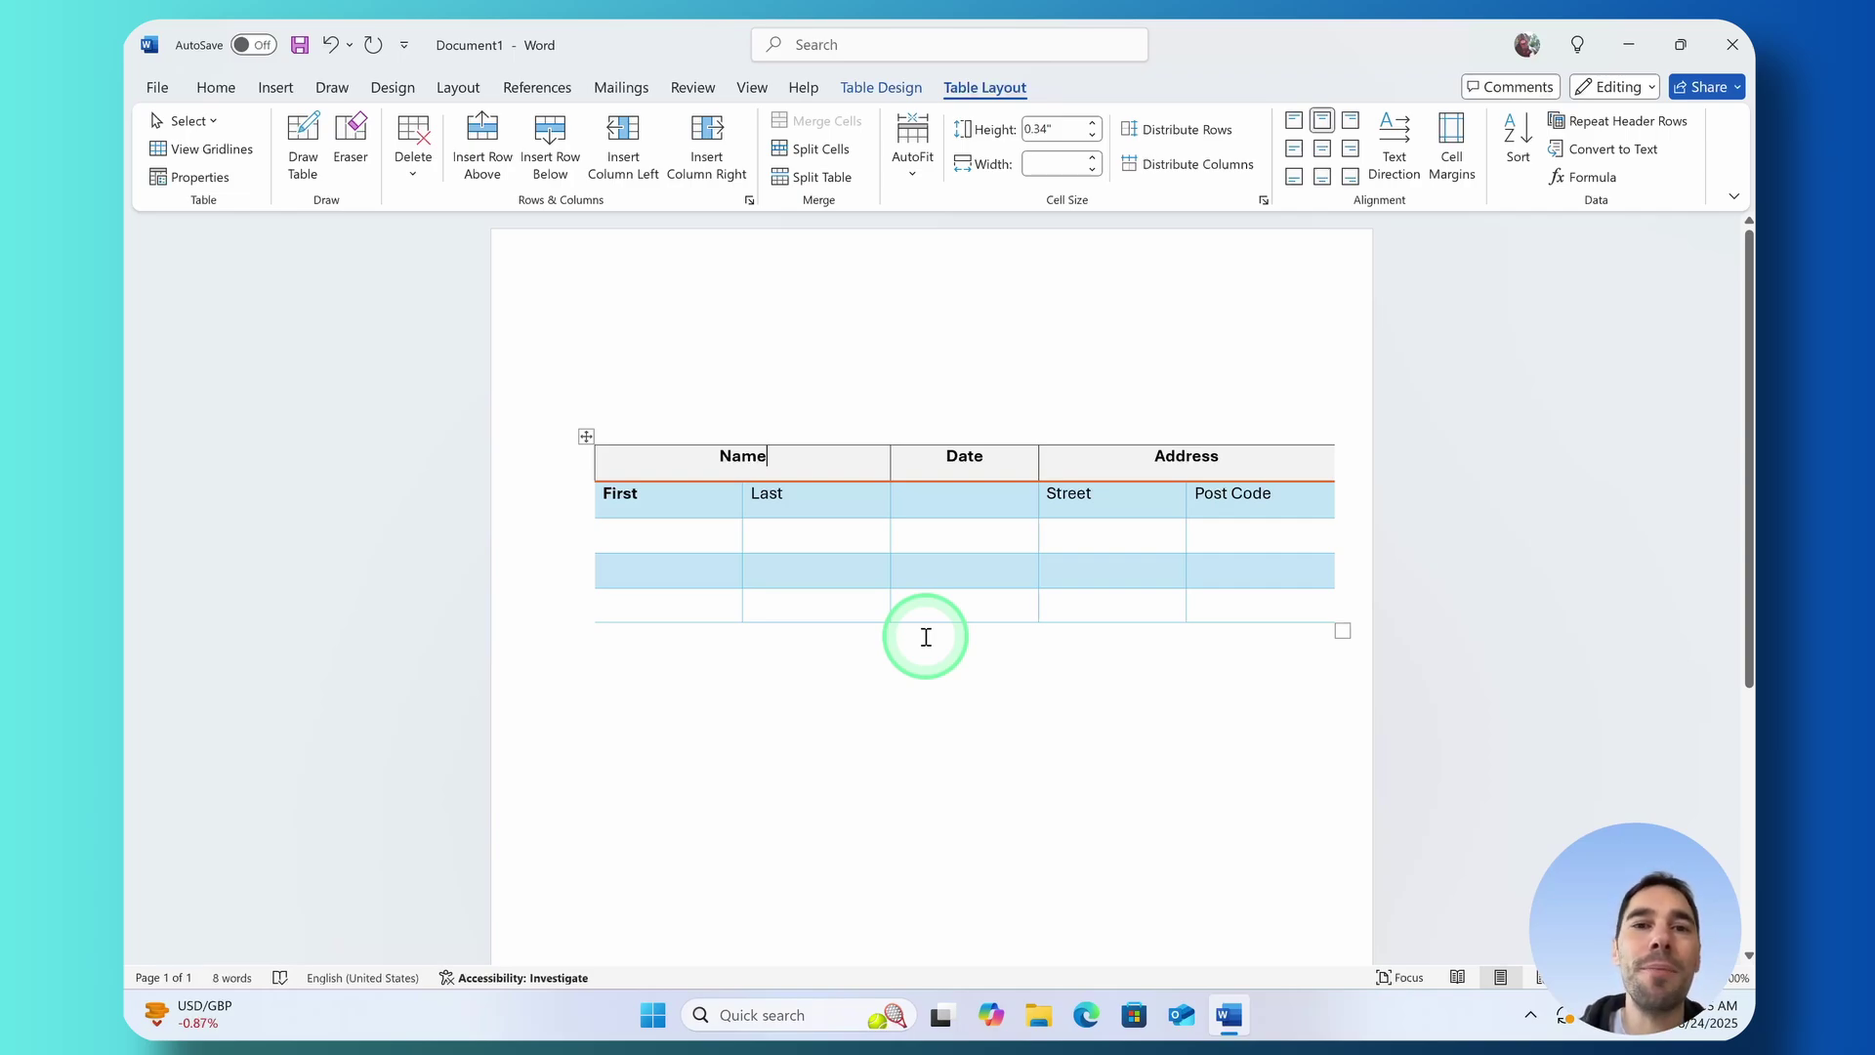
left_click(884, 88)
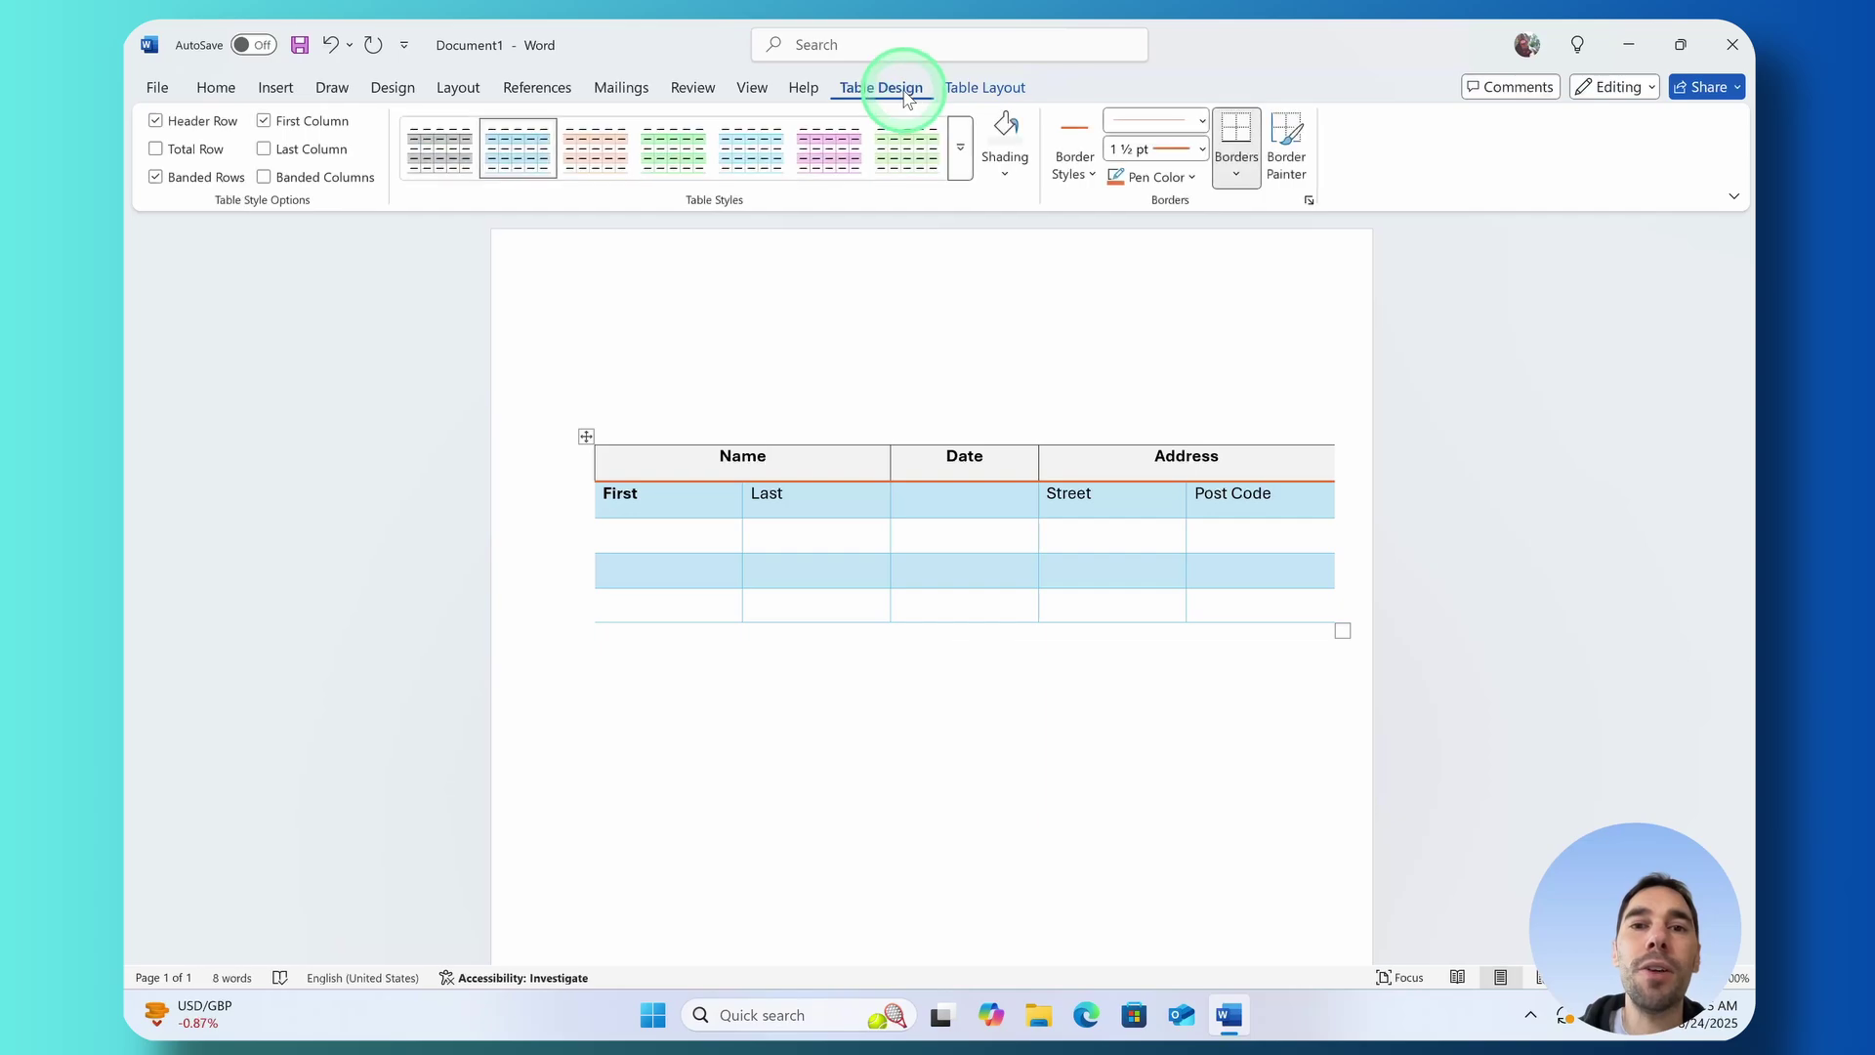
left_click(959, 156)
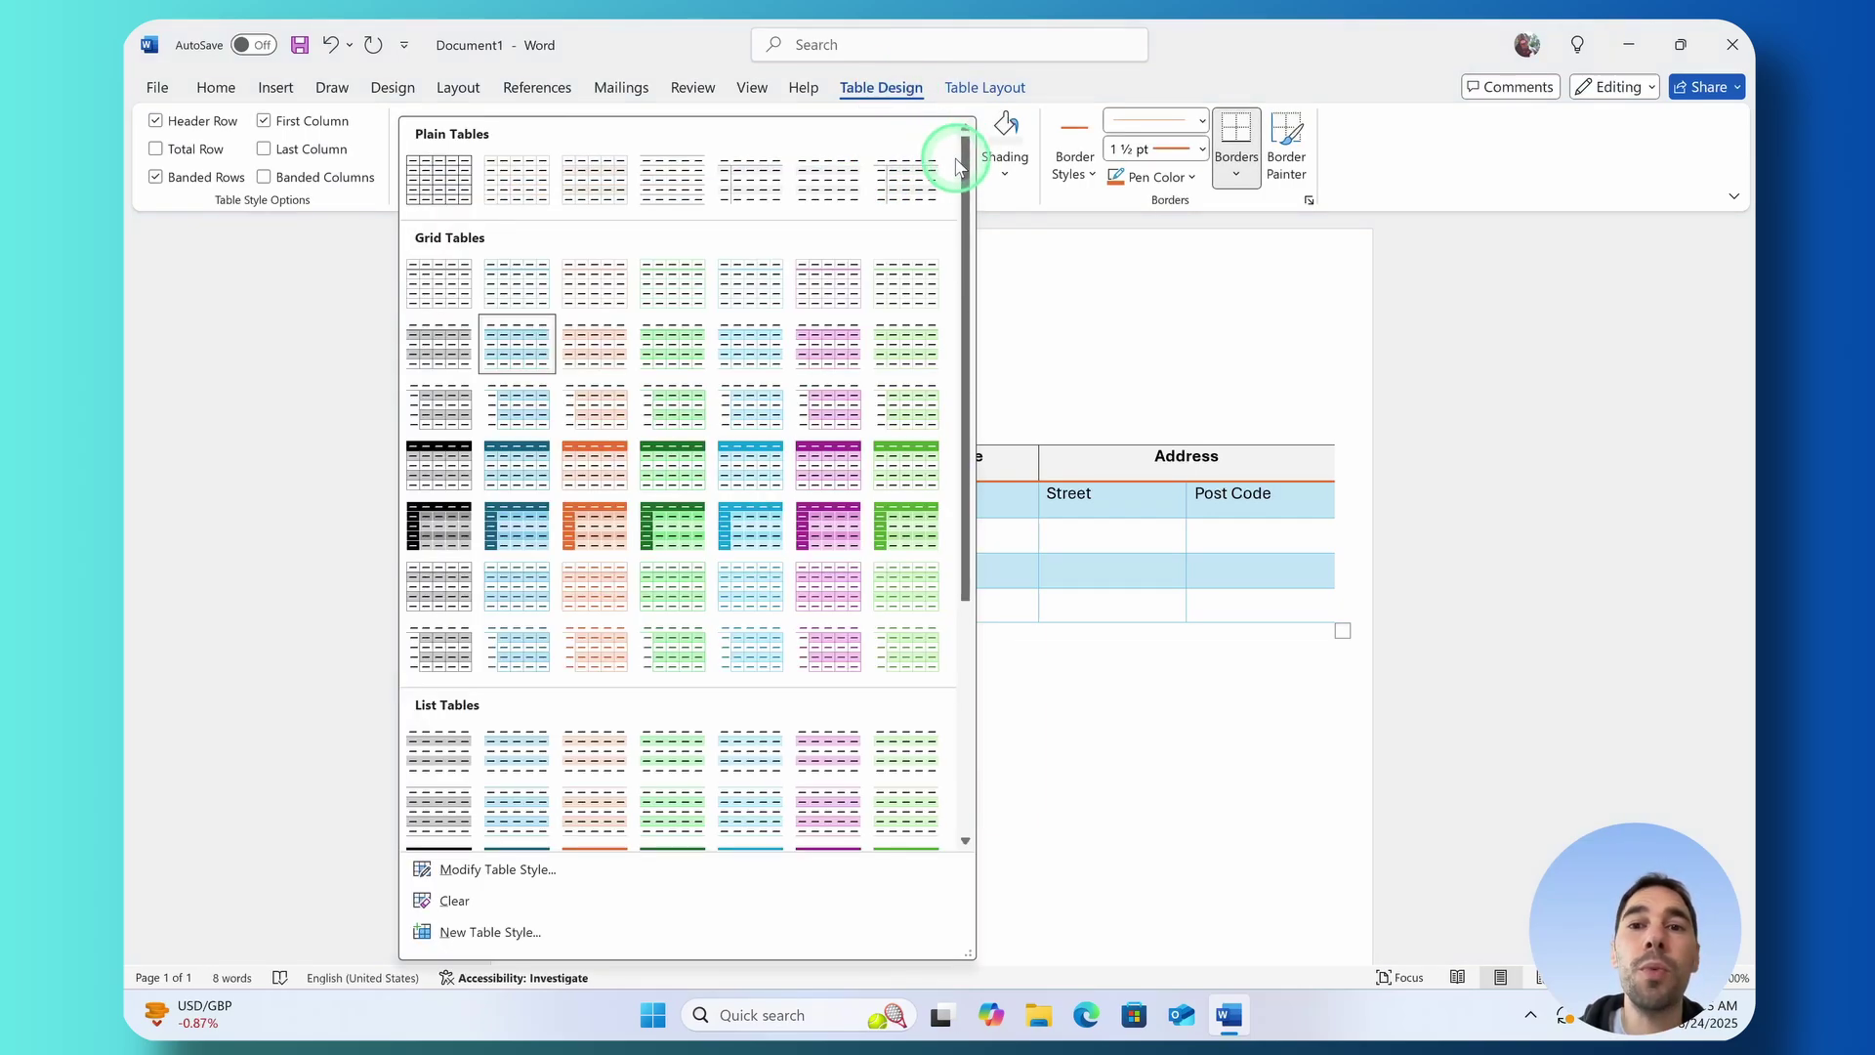
key("Escape")
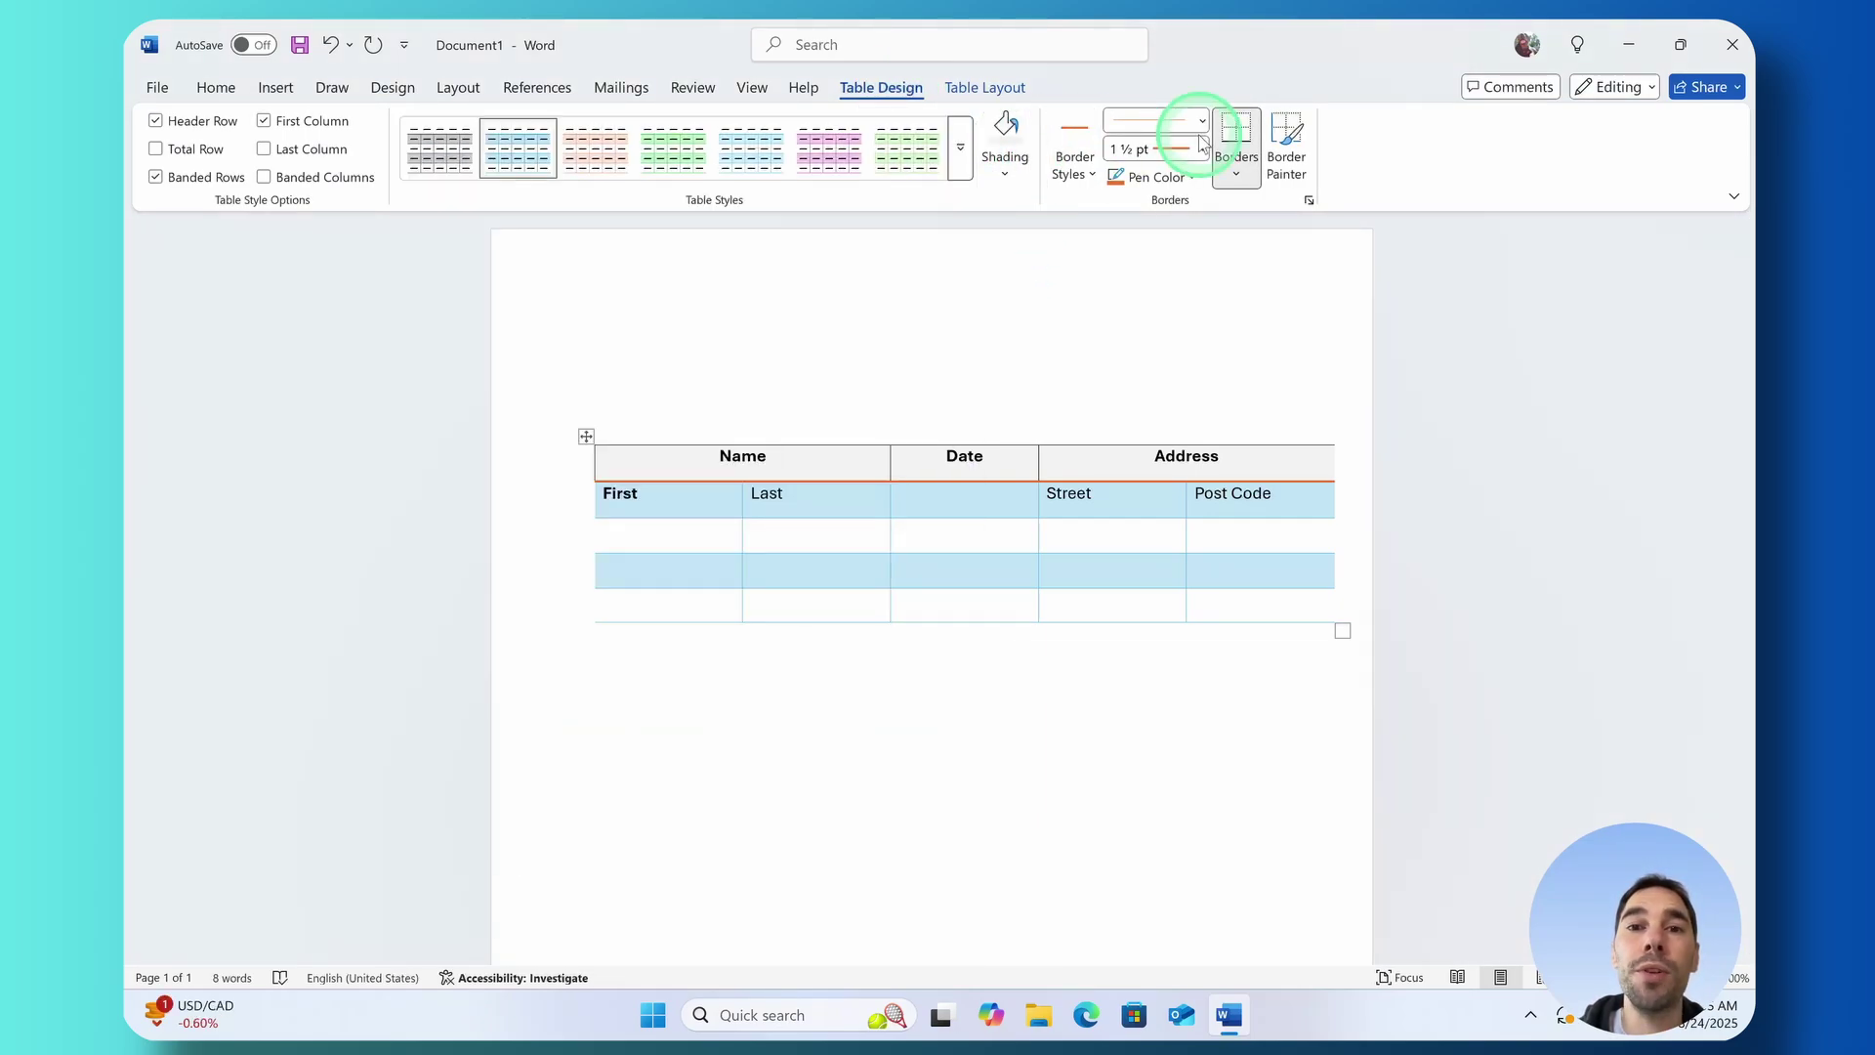
left_click(1003, 88)
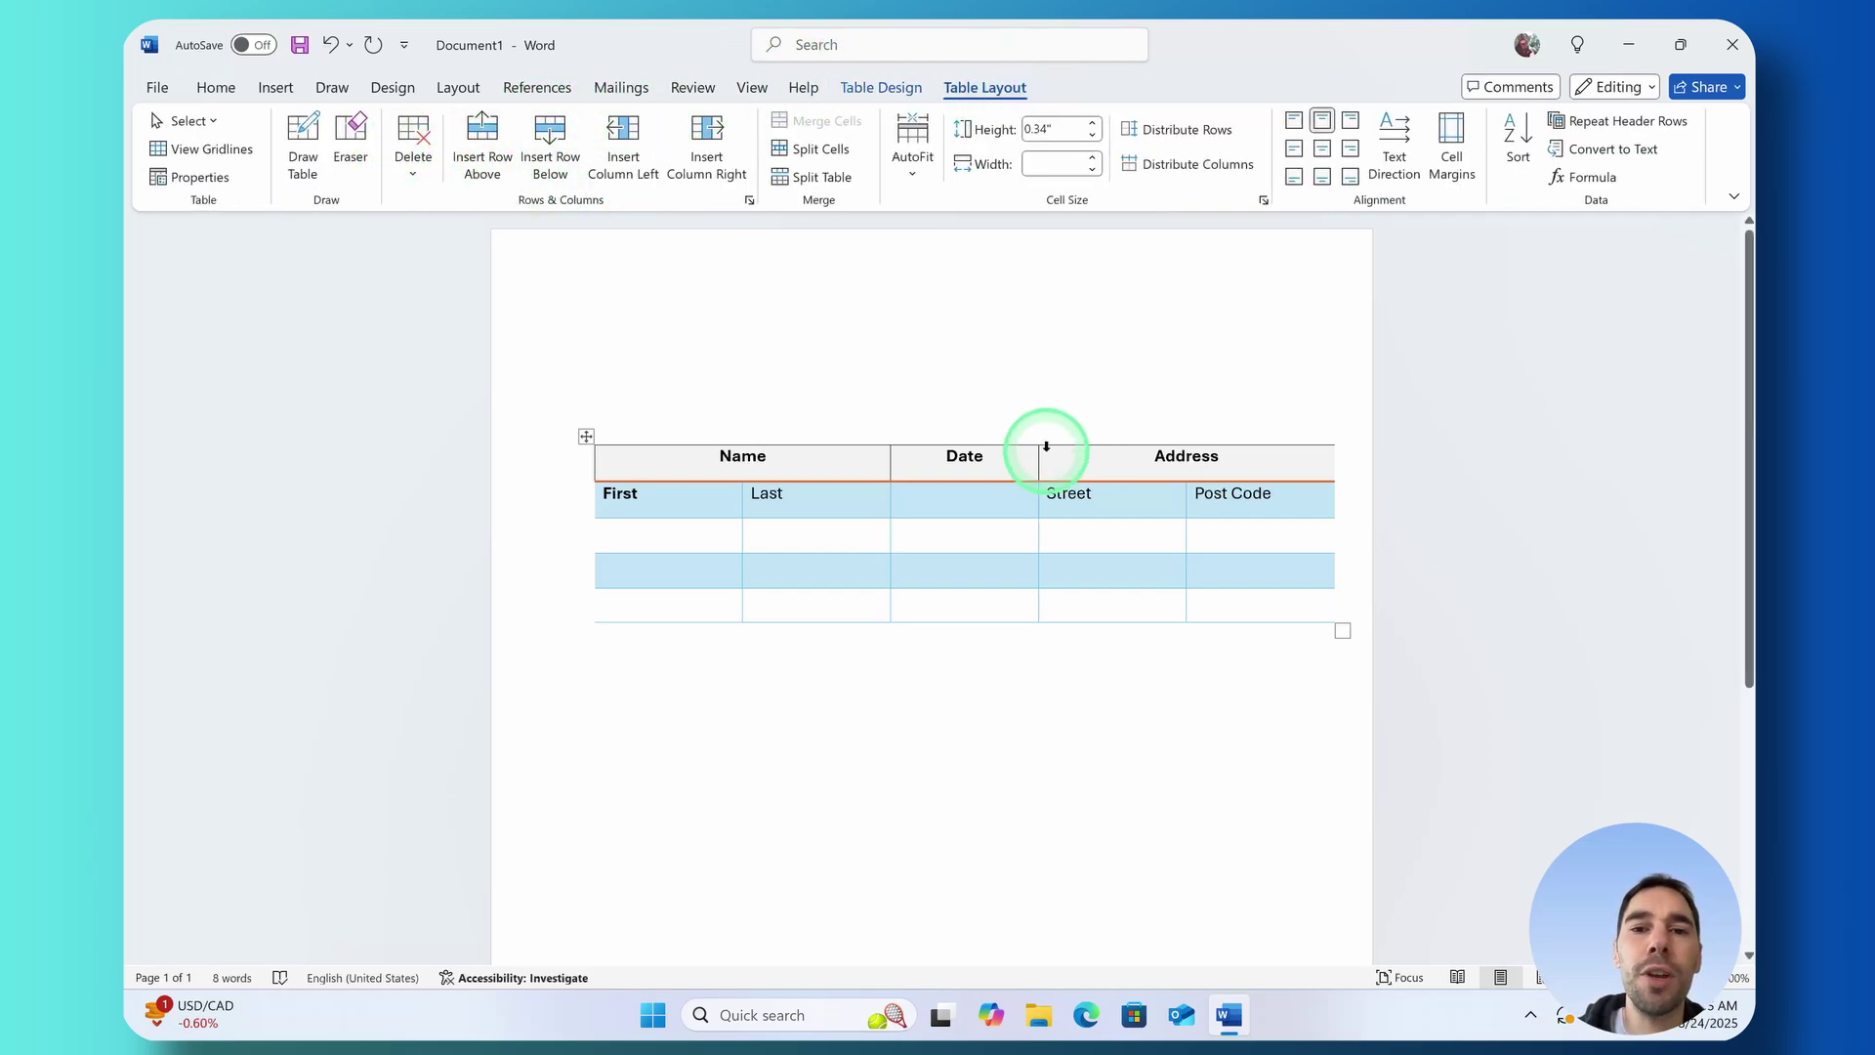
left_click(811, 493)
right_click(811, 493)
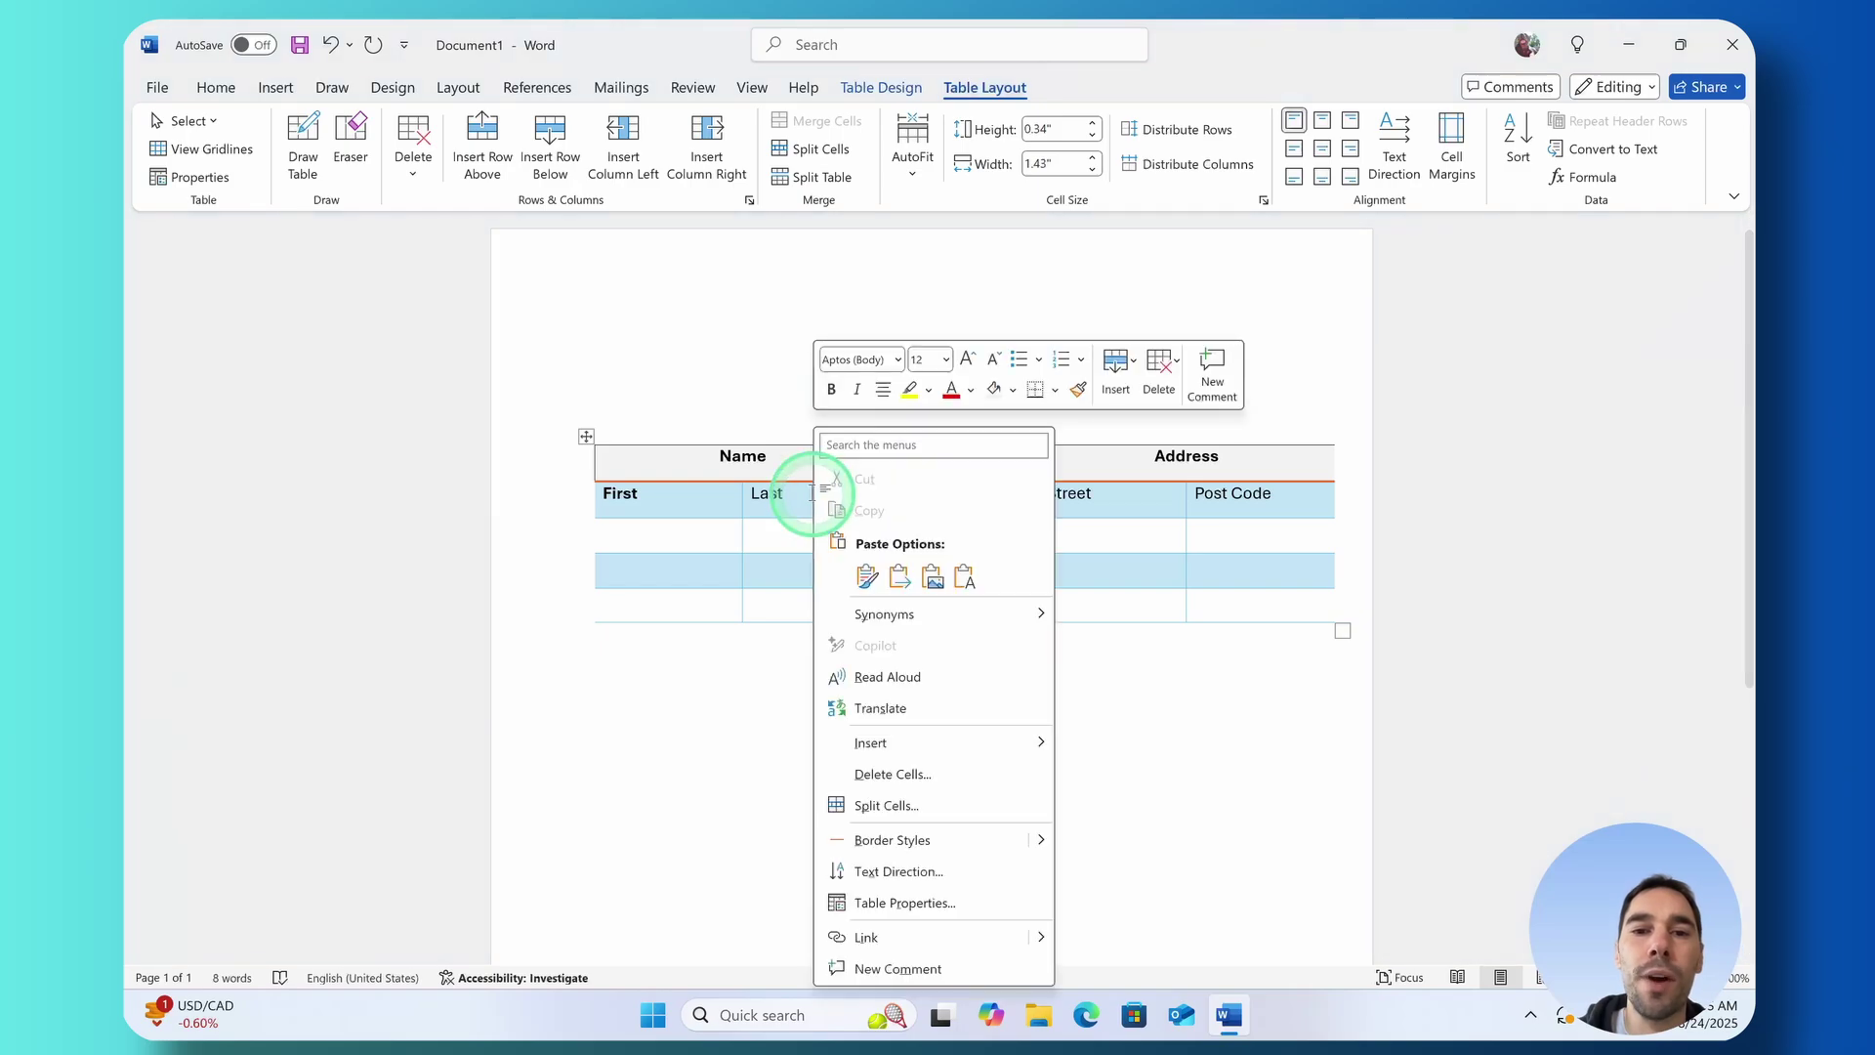
left_click(1121, 369)
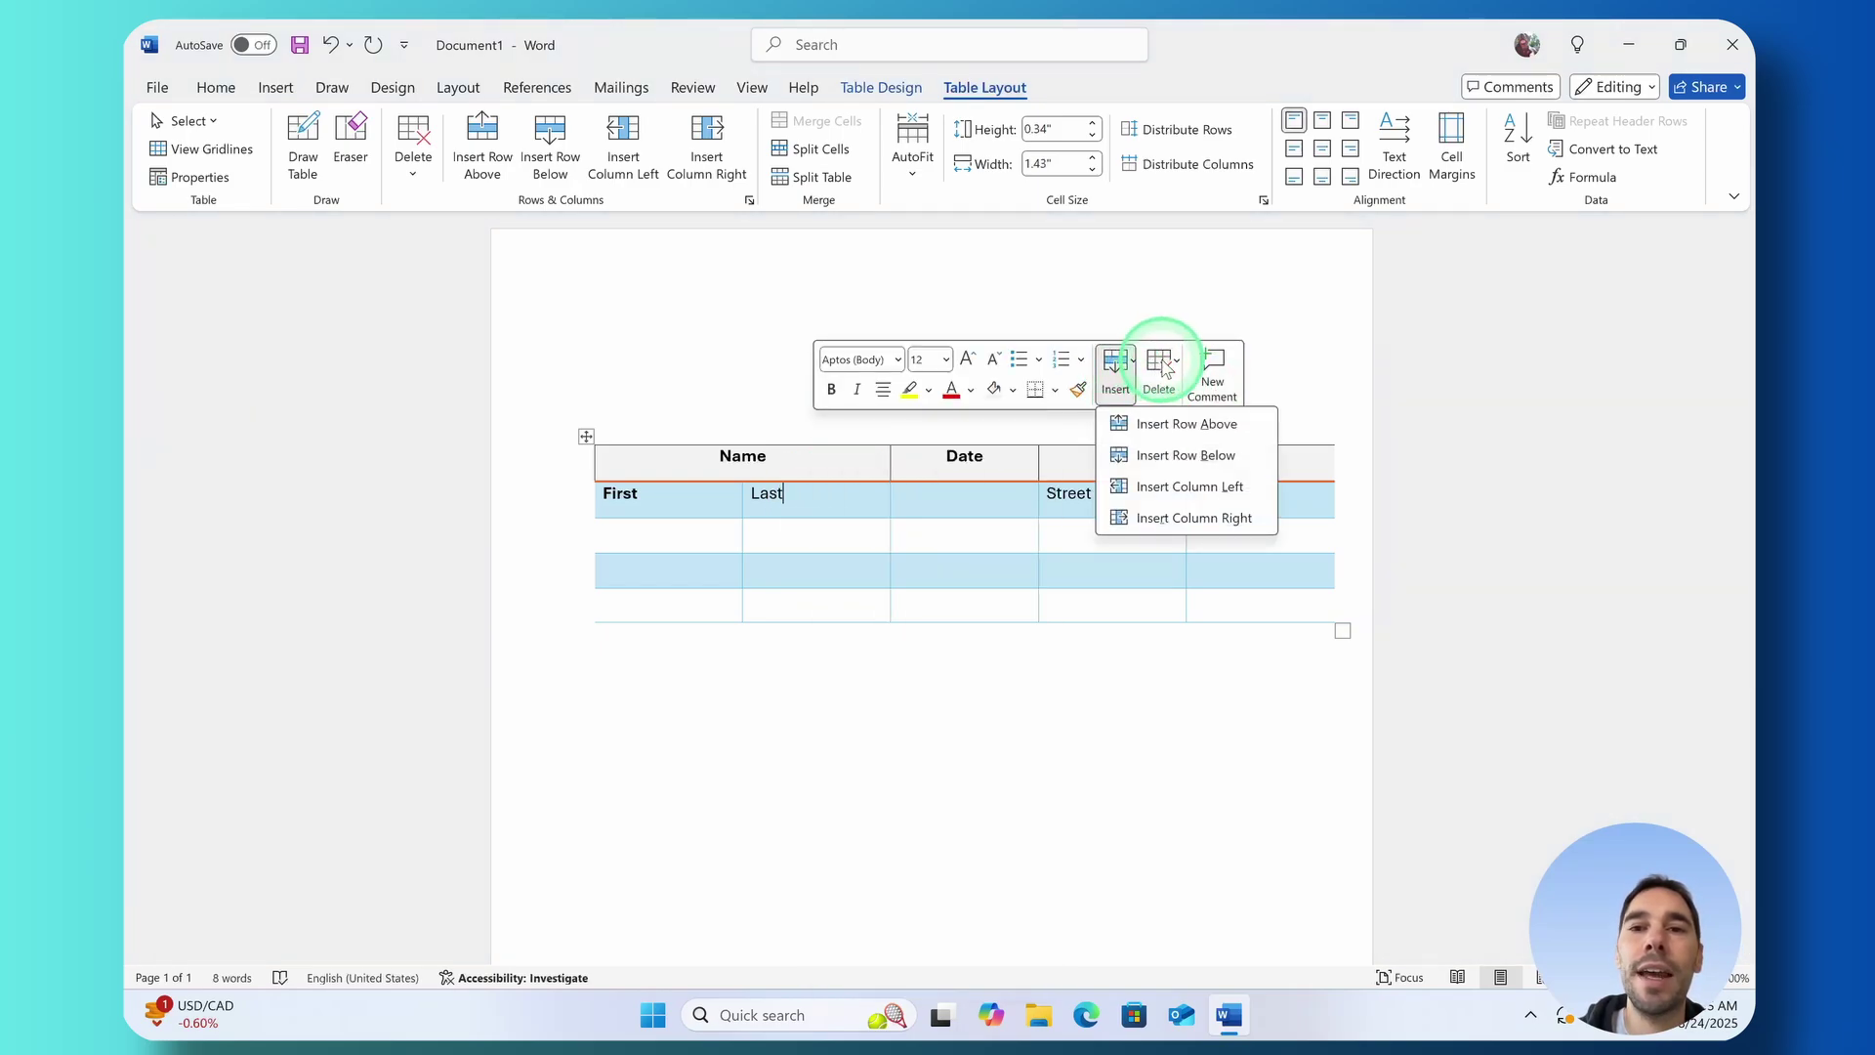
left_click(1159, 365)
left_click(1162, 367)
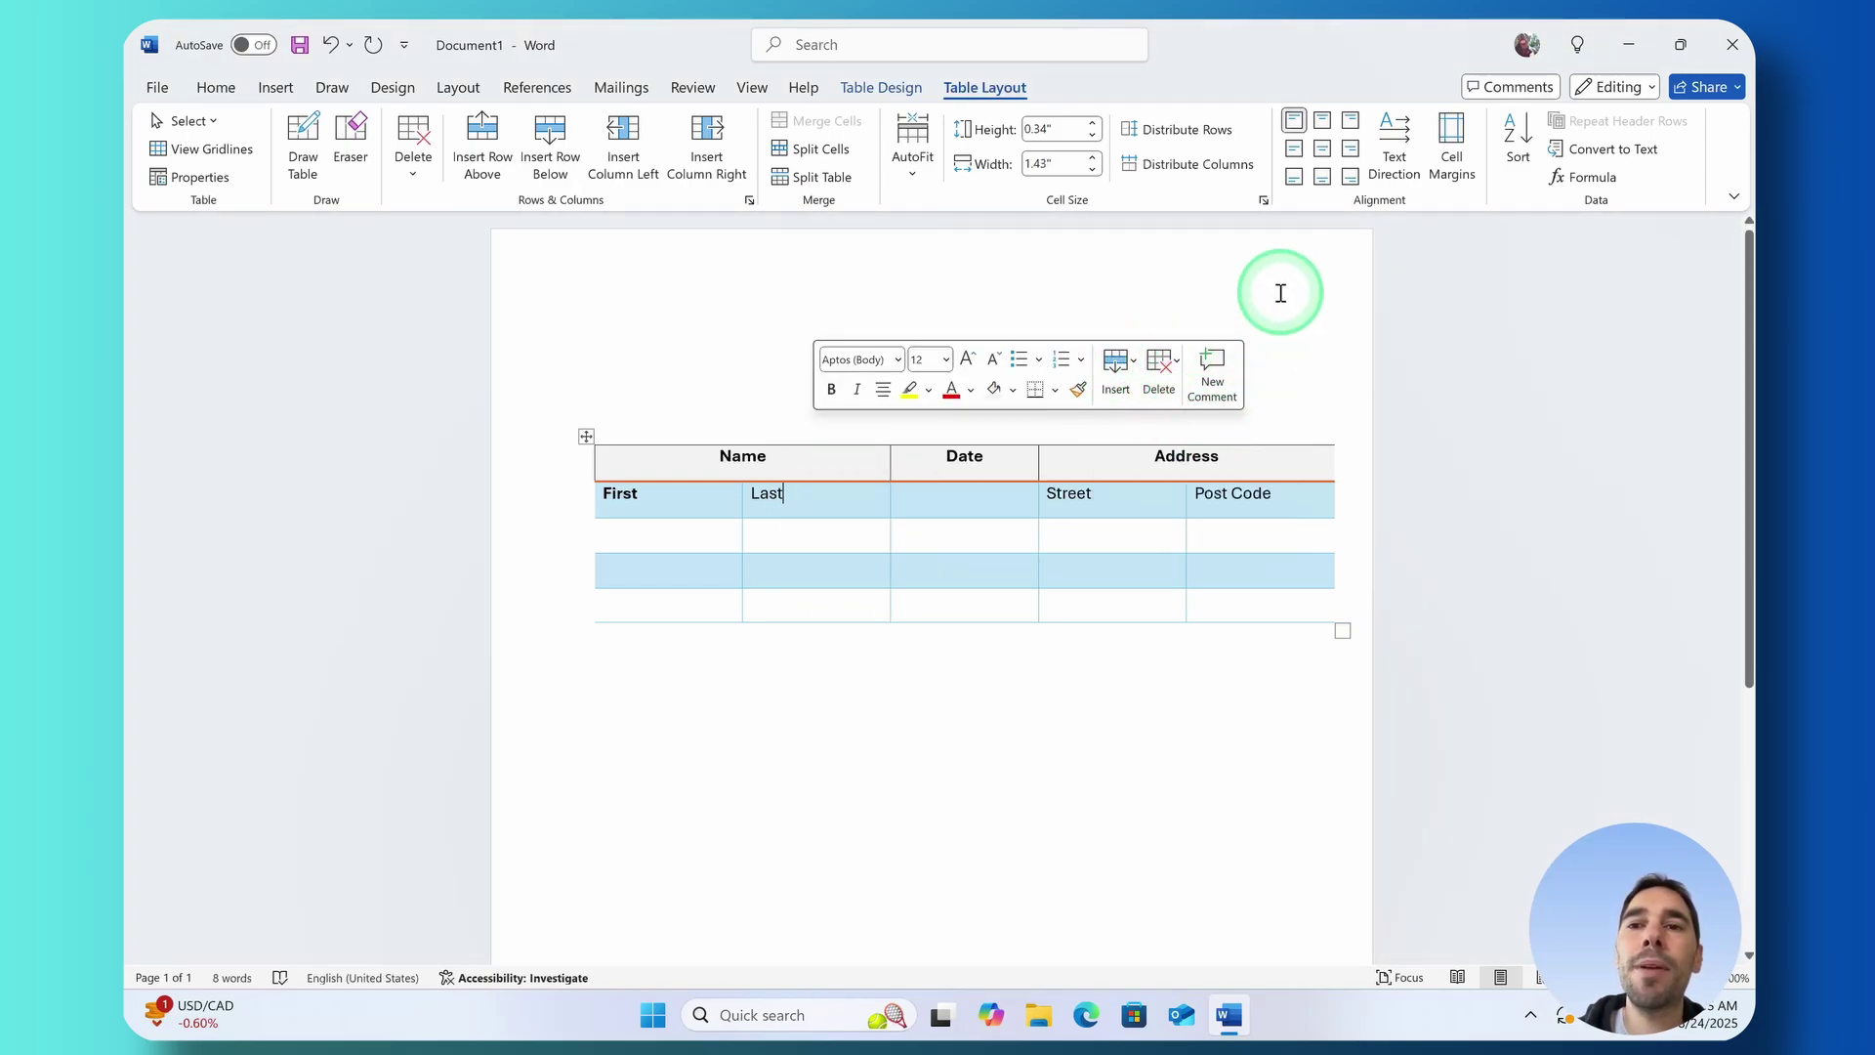